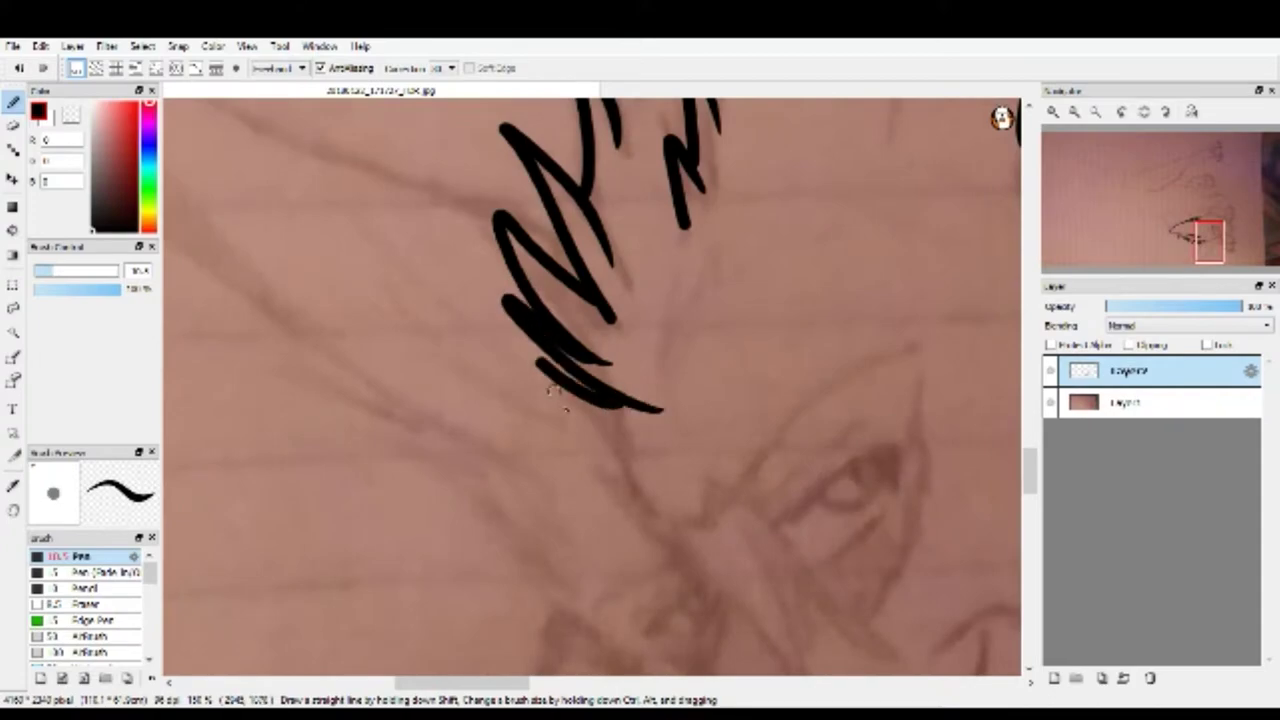
Ink the furrowed brow and nose-bridge lines between the eyes with the black 10.5 Pen on Layer2.
scroll(530, 360, "up", 4)
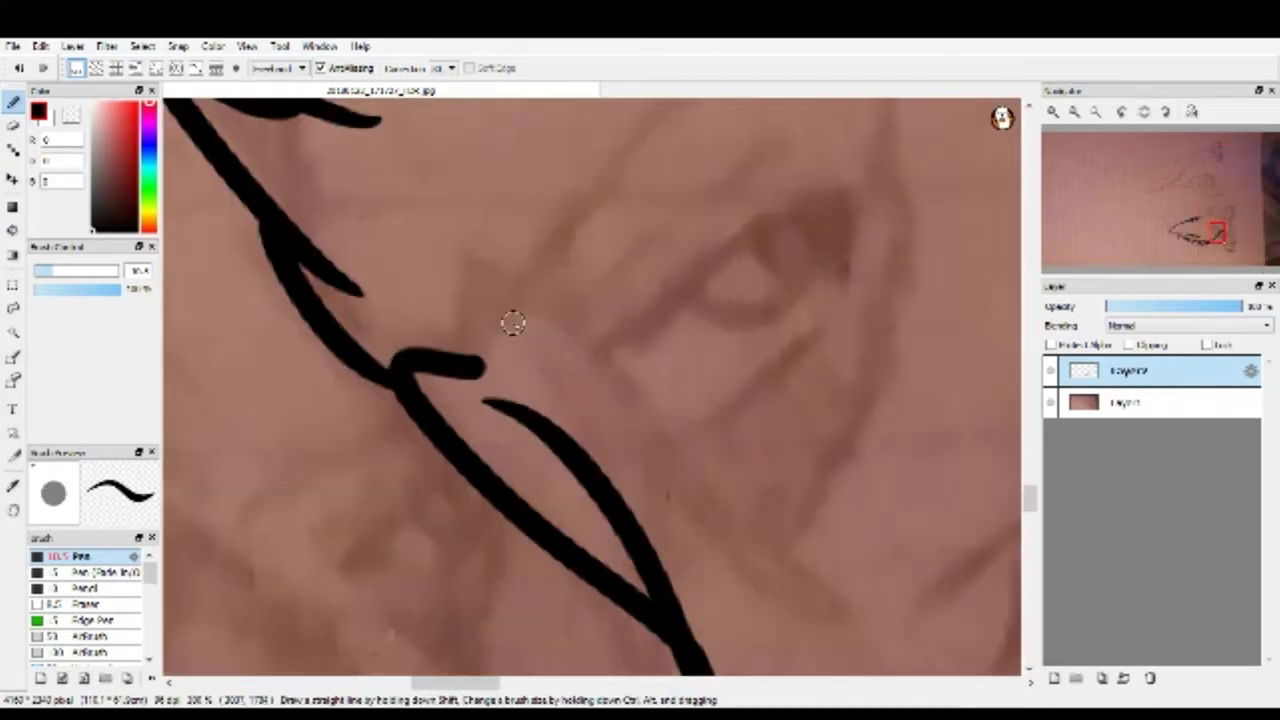
scroll(513, 323, "down", 1)
left_click_drag(537, 305, 708, 460)
scroll(510, 347, "up", 2)
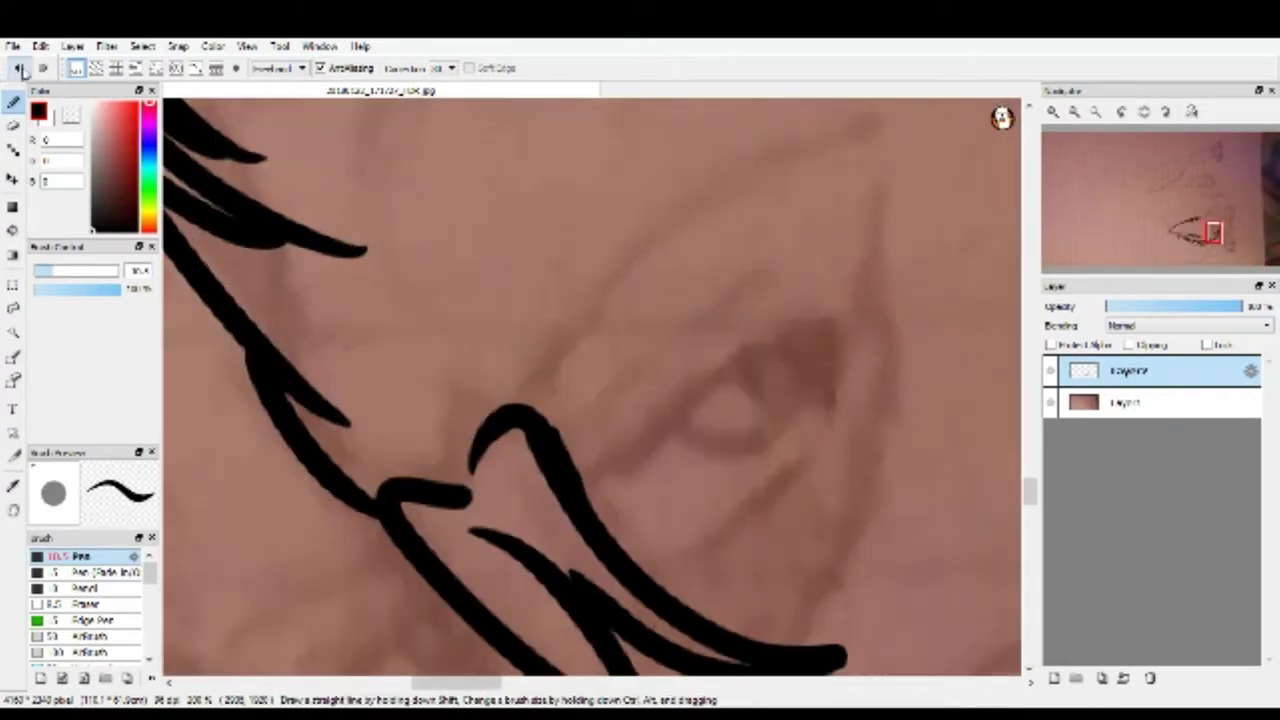
scroll(488, 413, "down", 3)
scroll(386, 458, "up", 3)
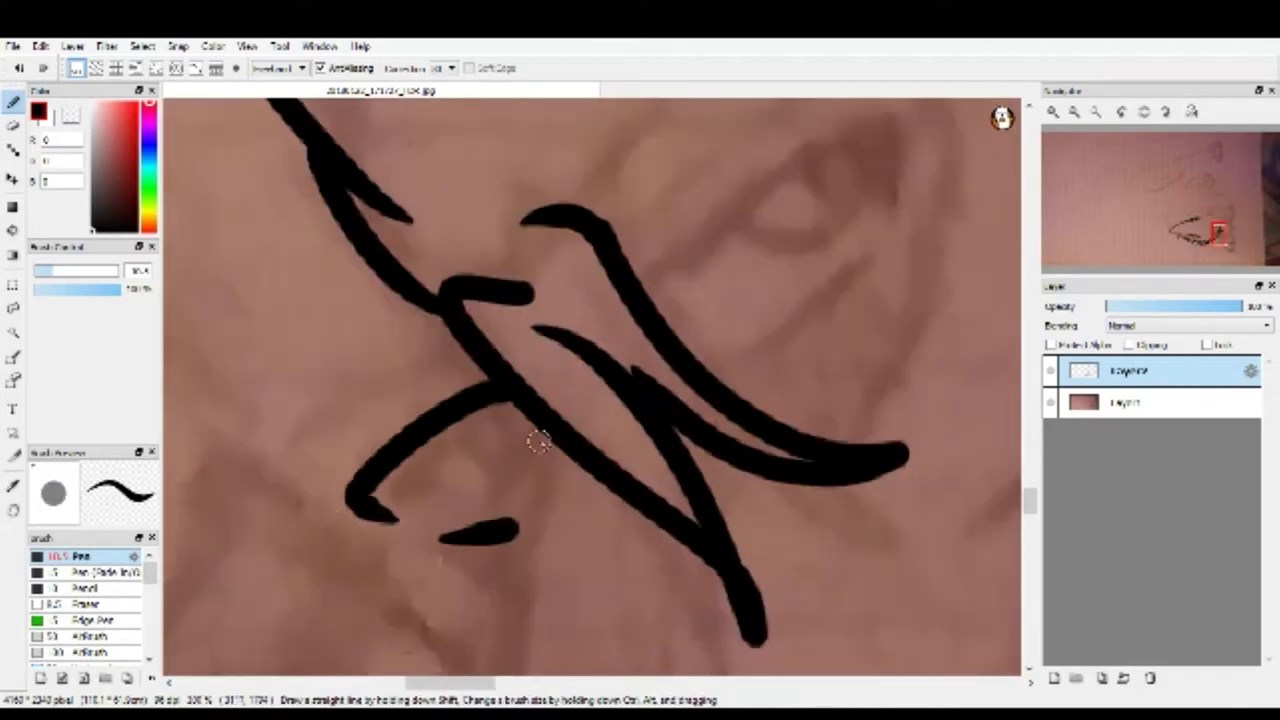
Trace the muzzle from the far eye to the chin, including the nose and the mouth line.
scroll(531, 462, "down", 3)
scroll(525, 285, "up", 2)
mouse_move(525, 285)
left_mouse_down()
mouse_move(487, 480)
mouse_move(835, 586)
left_mouse_up()
scroll(510, 537, "down", 2)
scroll(471, 480, "up", 2)
scroll(600, 560, "down", 2)
scroll(449, 543, "up", 2)
left_click_drag(700, 366, 750, 150)
Ink the curled corner of the mouth and the upper and lower lids of the near eye.
scroll(590, 366, "down", 2)
scroll(590, 366, "up", 2)
left_click_drag(514, 357, 714, 309)
scroll(714, 309, "down", 2)
scroll(466, 429, "up", 2)
left_click_drag(608, 264, 552, 288)
scroll(580, 434, "down", 2)
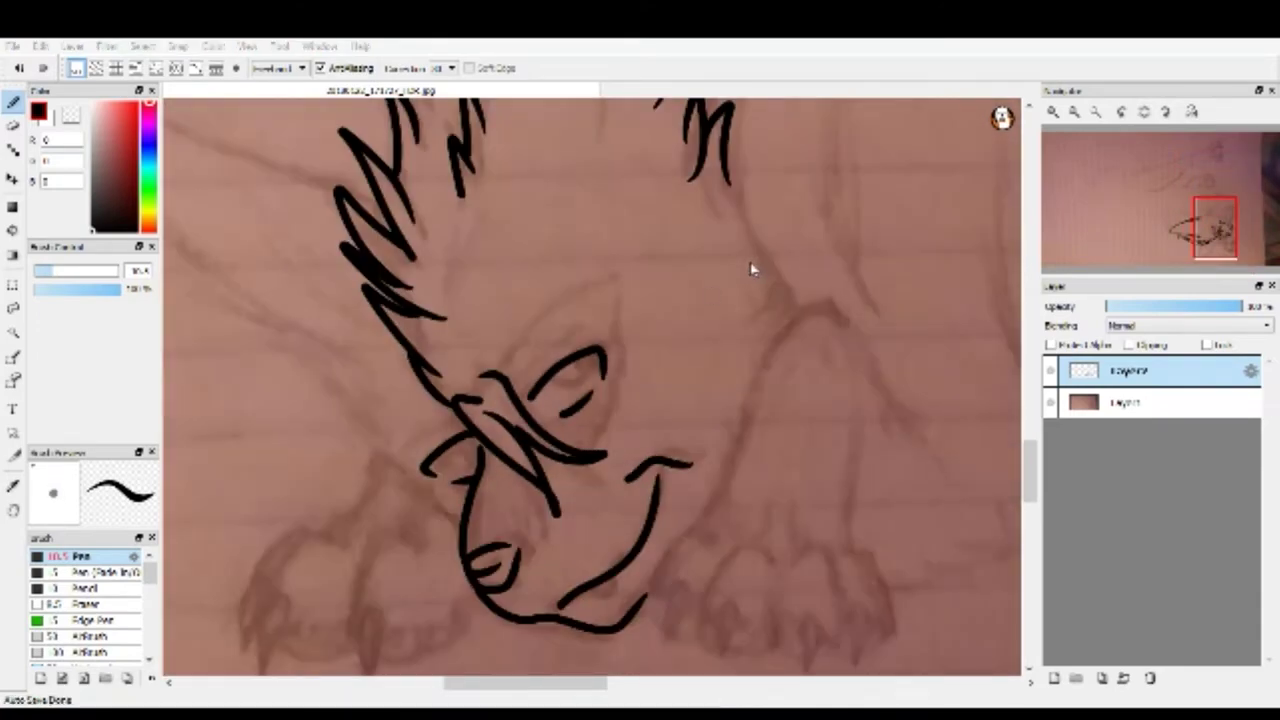
Ink the slanted eyebrow over the near eye, the irises of both eyes and the small wrinkle on the snout.
scroll(752, 268, "down", 2)
scroll(491, 366, "up", 2)
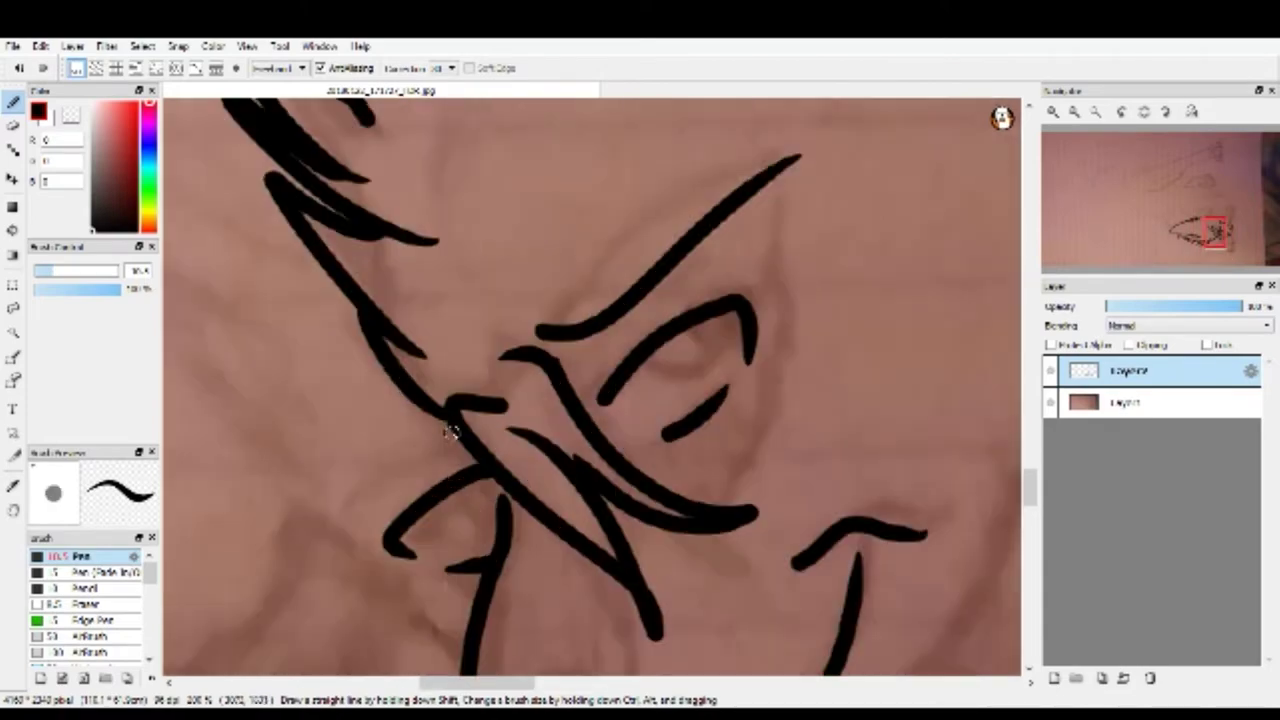
scroll(414, 443, "down", 2)
scroll(415, 445, "up", 3)
scroll(449, 449, "down", 2)
scroll(449, 400, "up", 4)
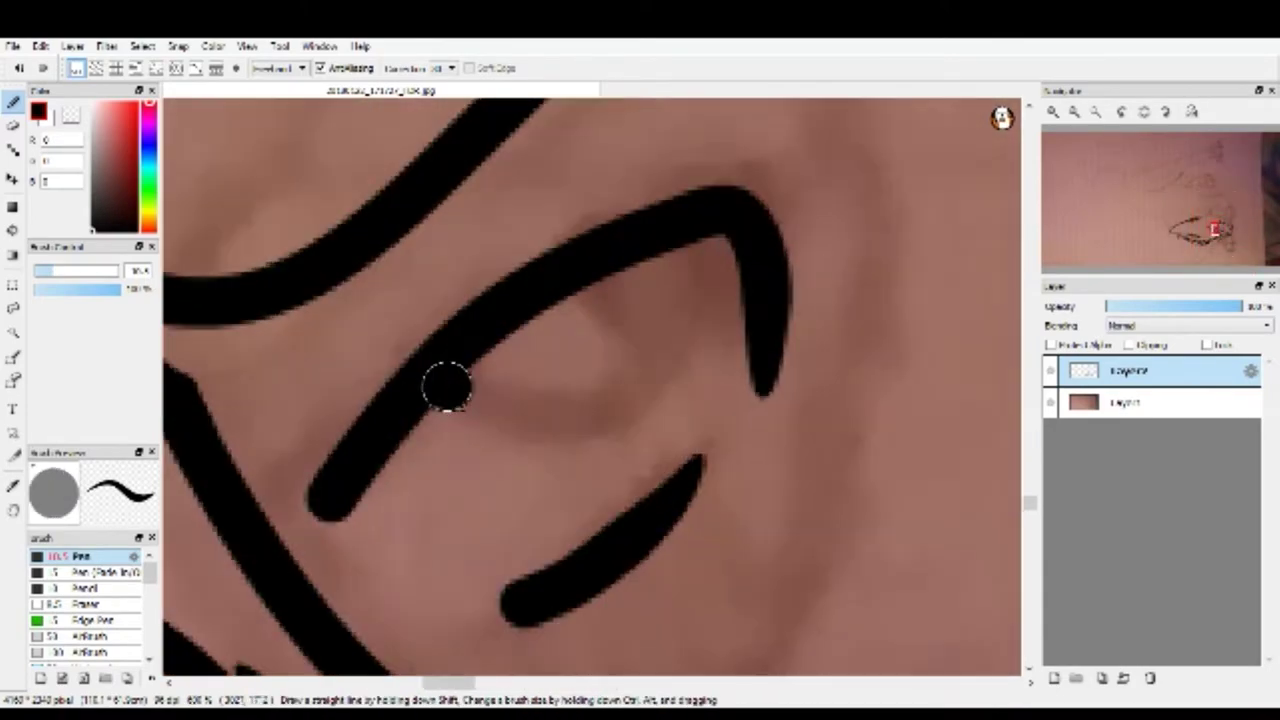
left_click_drag(685, 475, 668, 242)
scroll(400, 343, "down", 4)
scroll(580, 414, "up", 1)
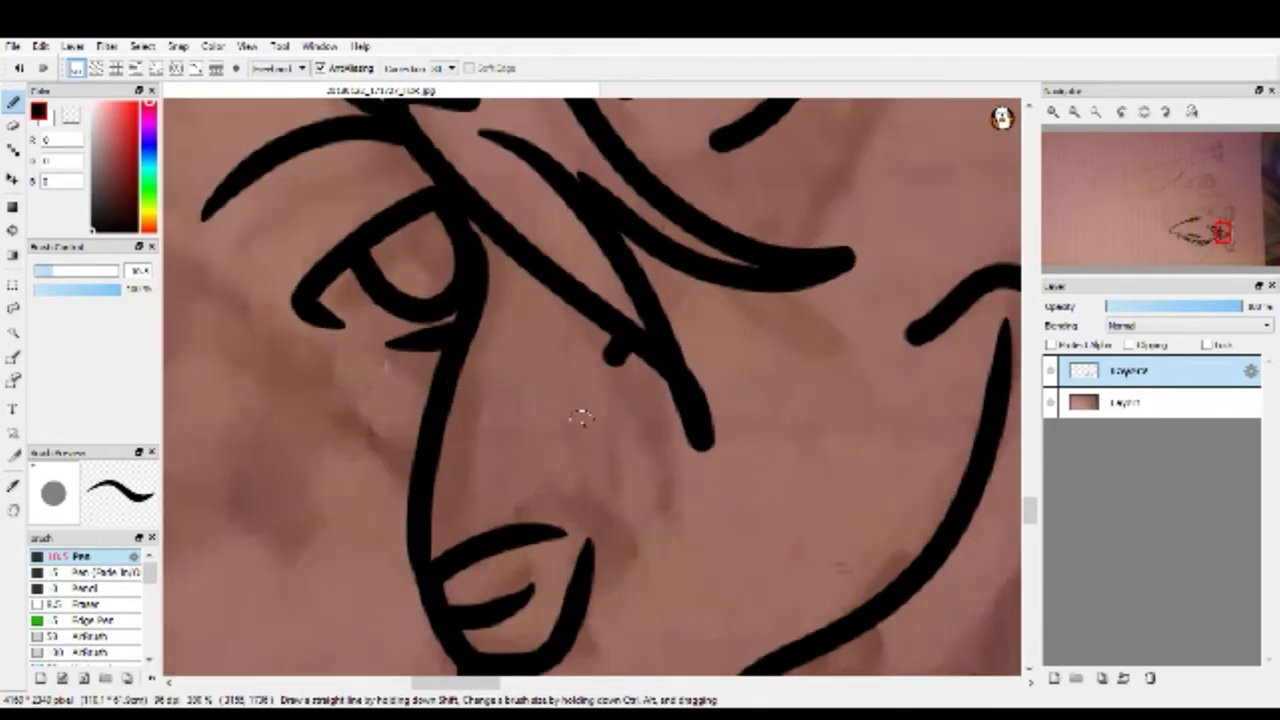
scroll(556, 484, "down", 2)
scroll(556, 484, "up", 3)
scroll(480, 294, "down", 4)
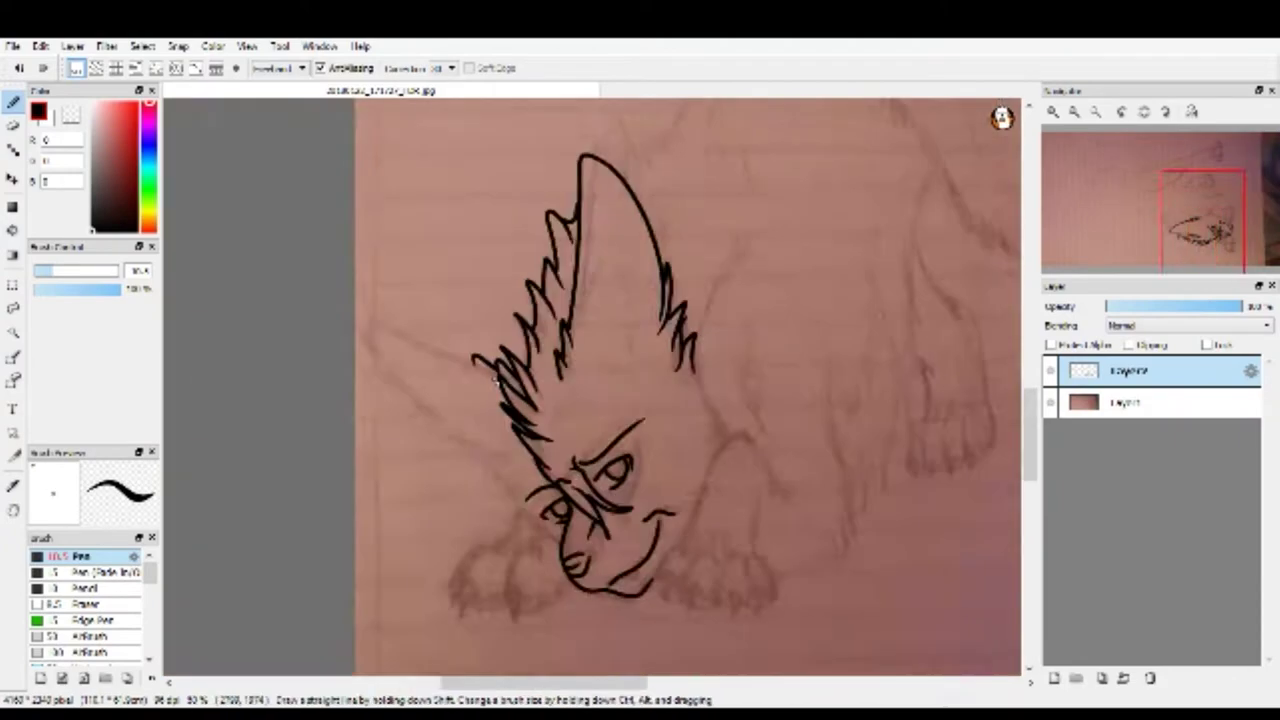
Trace the lower edge of the far ear and continue it as jagged cheek fur down to the muzzle.
scroll(301, 393, "up", 3)
scroll(301, 393, "down", 1)
scroll(380, 400, "up", 1)
left_click_drag(165, 190, 450, 425)
scroll(573, 541, "up", 1)
scroll(437, 396, "down", 1)
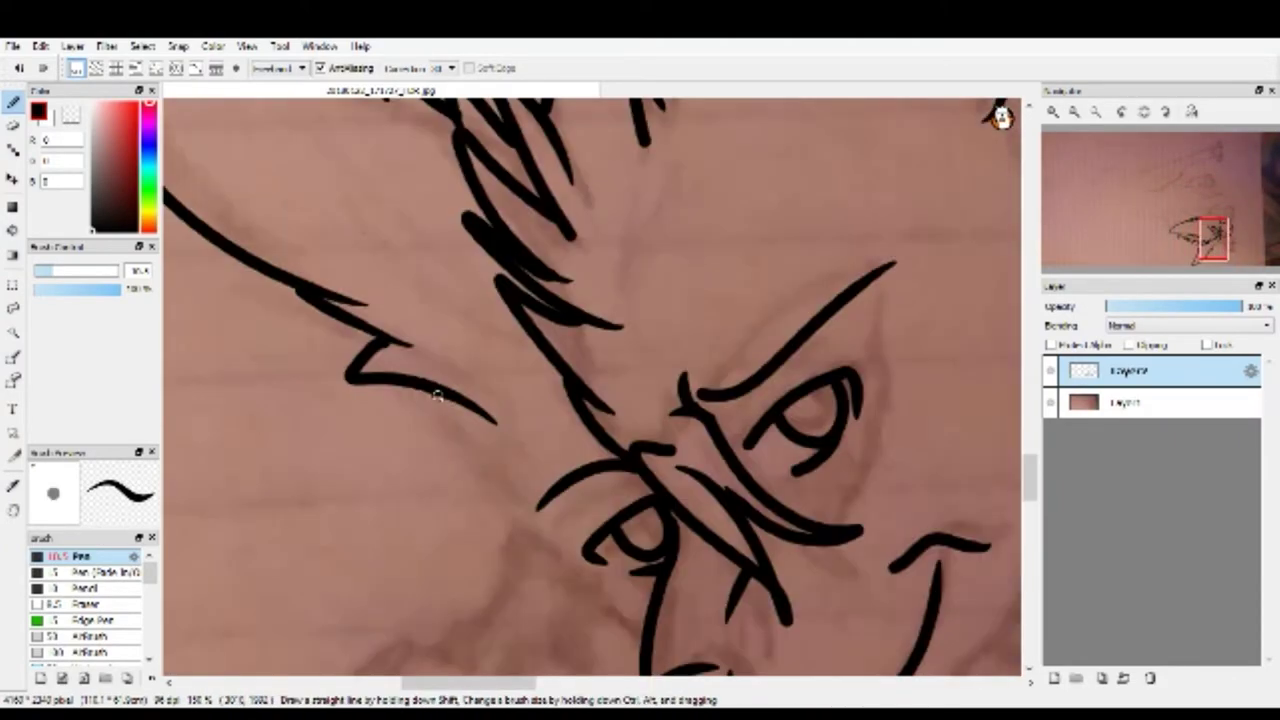
scroll(537, 655, "down", 4)
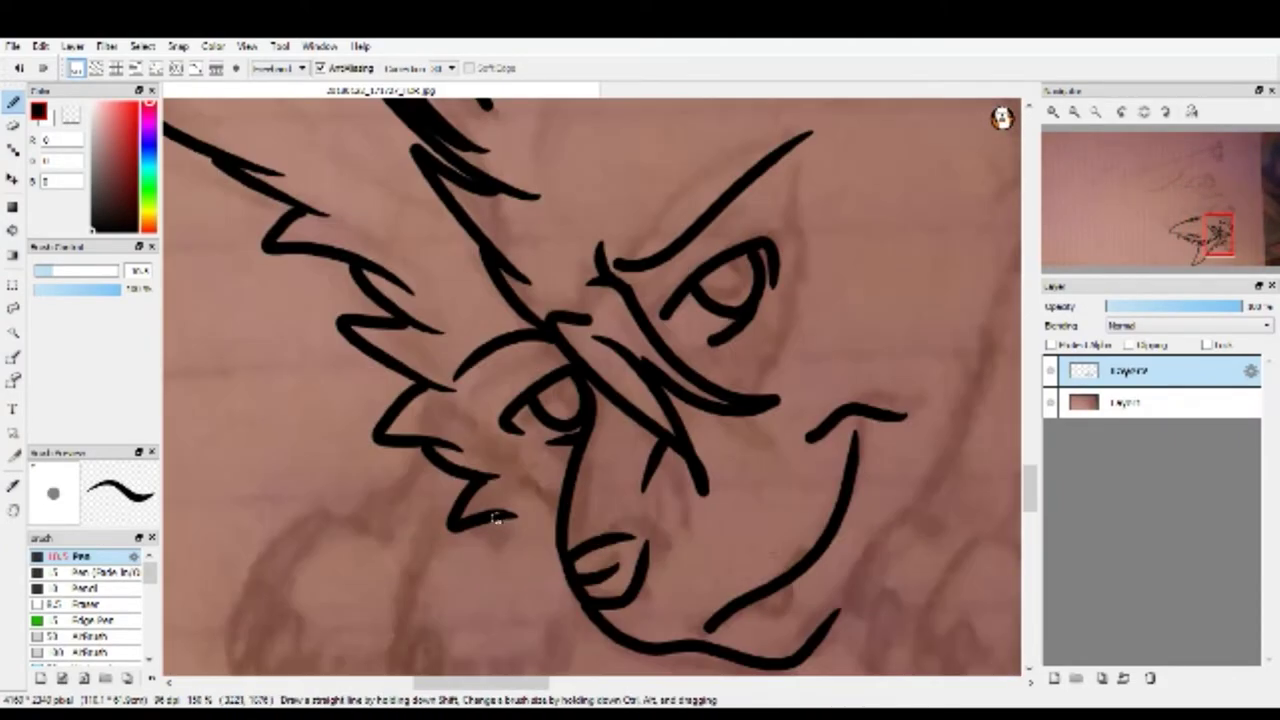
scroll(441, 368, "up", 3)
scroll(441, 368, "up", 2)
Ink the top of the far front paw and its first toe with a pointed claw.
left_click_drag(280, 440, 415, 358)
scroll(480, 390, "down", 2)
scroll(330, 537, "up", 2)
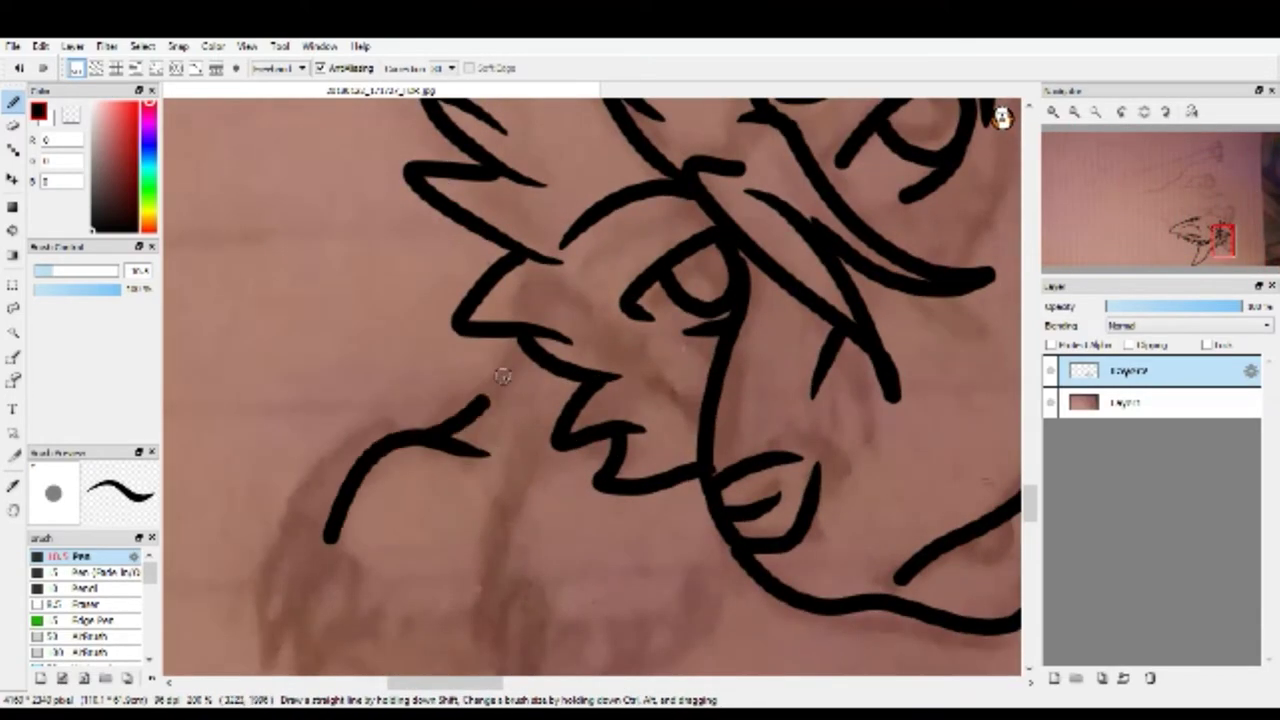
scroll(502, 376, "up", 1)
left_click_drag(380, 455, 405, 595)
scroll(365, 400, "up", 1)
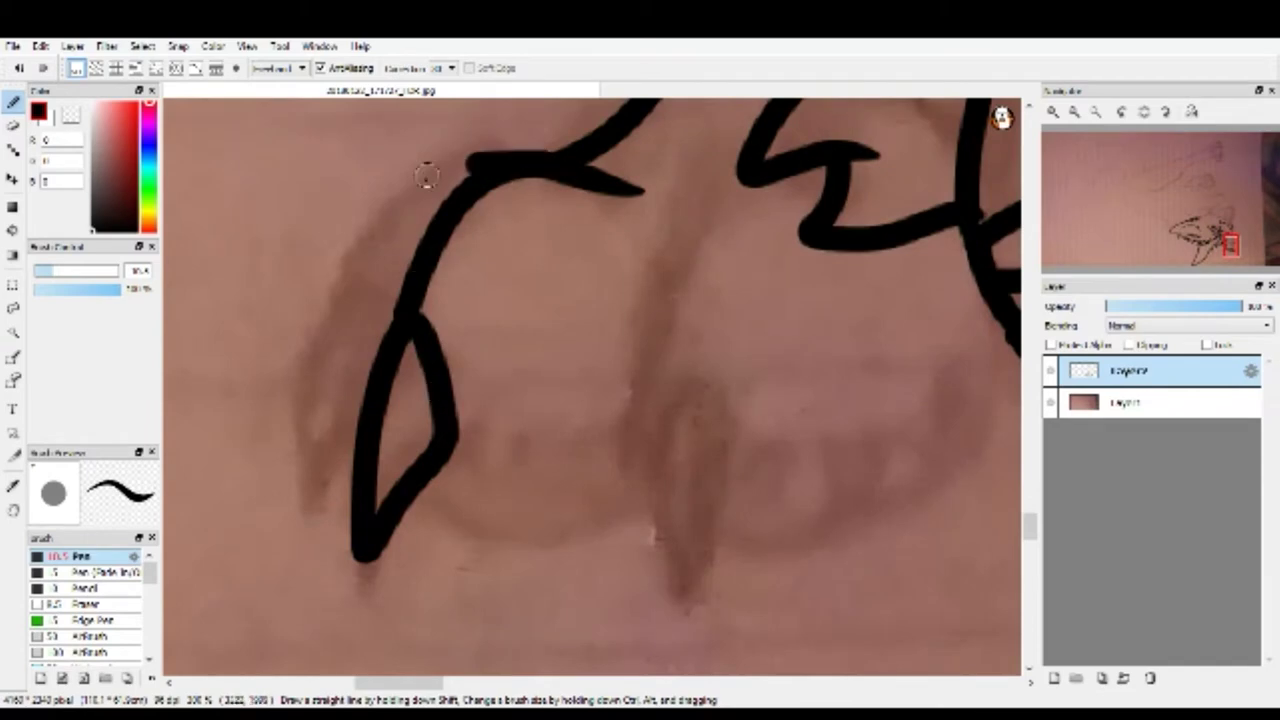
mouse_move(425, 176)
left_mouse_down()
mouse_move(314, 371)
mouse_move(305, 505)
mouse_move(470, 530)
left_mouse_up()
Ink the remaining toes of the far front paw with their claws, jagged fur edges and undersides.
scroll(360, 403, "right", 2)
scroll(443, 471, "down", 1)
scroll(443, 471, "up", 1)
mouse_move(482, 352)
left_mouse_down()
mouse_move(563, 237)
mouse_move(630, 232)
left_mouse_up()
scroll(600, 240, "down", 1)
scroll(500, 400, "up", 1)
mouse_move(545, 440)
left_mouse_down()
mouse_move(486, 560)
mouse_move(472, 406)
left_mouse_up()
scroll(278, 489, "right", 3)
mouse_move(348, 480)
left_mouse_down()
mouse_move(374, 443)
mouse_move(518, 466)
mouse_move(672, 358)
left_mouse_up()
left_click_drag(320, 556, 540, 542)
Ink the spiky neck fur running from behind the near ear's tip to the shoulder.
scroll(583, 519, "down", 3)
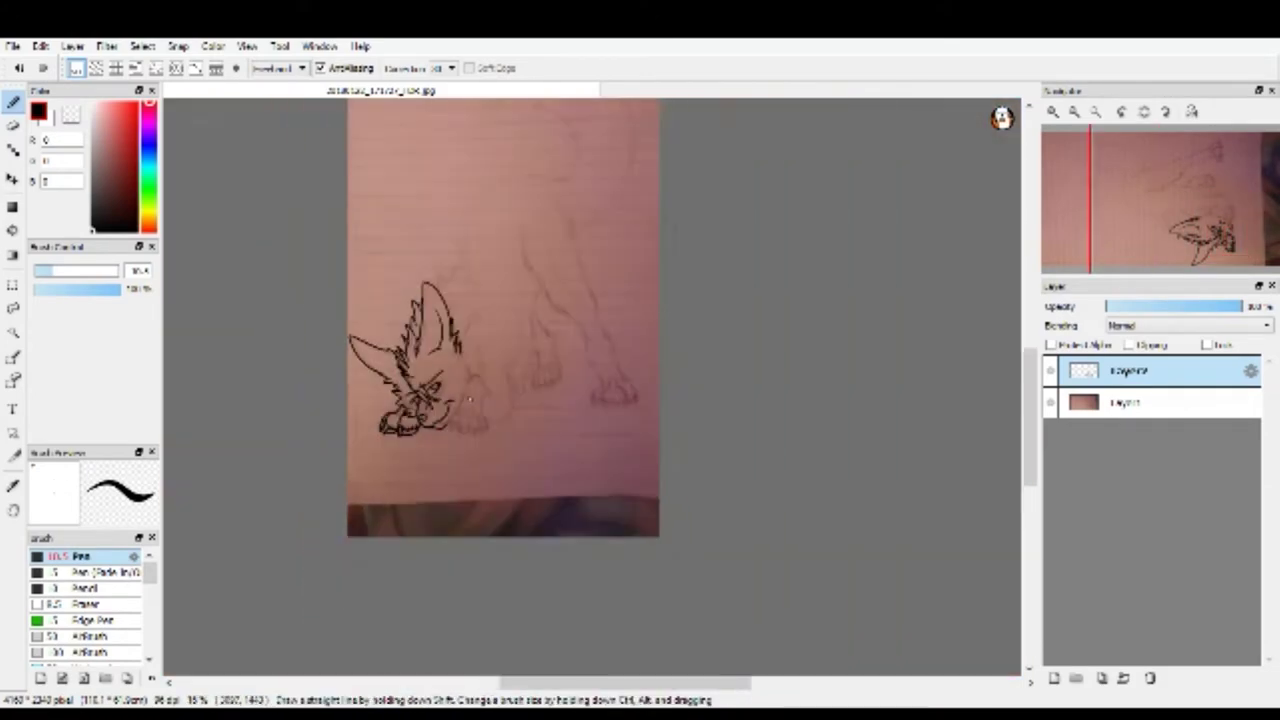
scroll(583, 519, "up", 1)
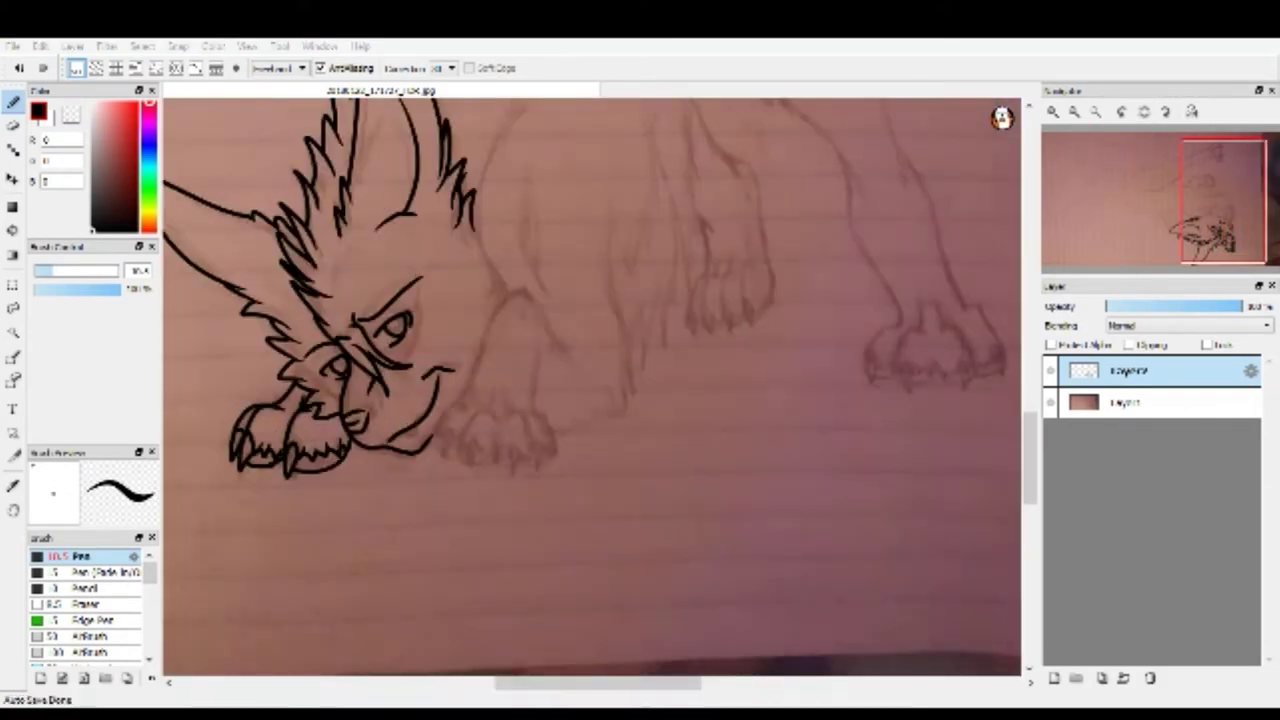
scroll(369, 360, "down", 2)
scroll(369, 360, "up", 3)
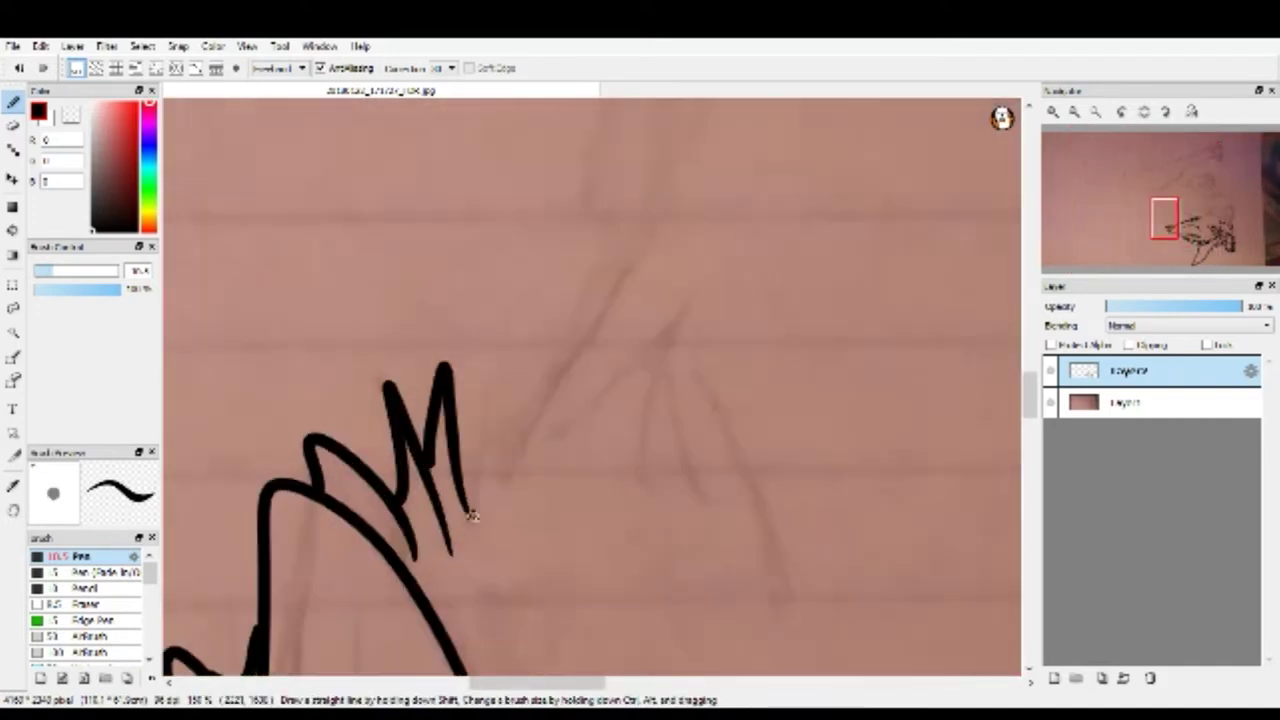
scroll(465, 430, "down", 2)
scroll(457, 445, "up", 2)
mouse_move(360, 465)
left_mouse_down()
mouse_move(457, 445)
mouse_move(530, 492)
left_mouse_up()
left_click(565, 460)
scroll(607, 522, "down", 2)
scroll(500, 500, "up", 2)
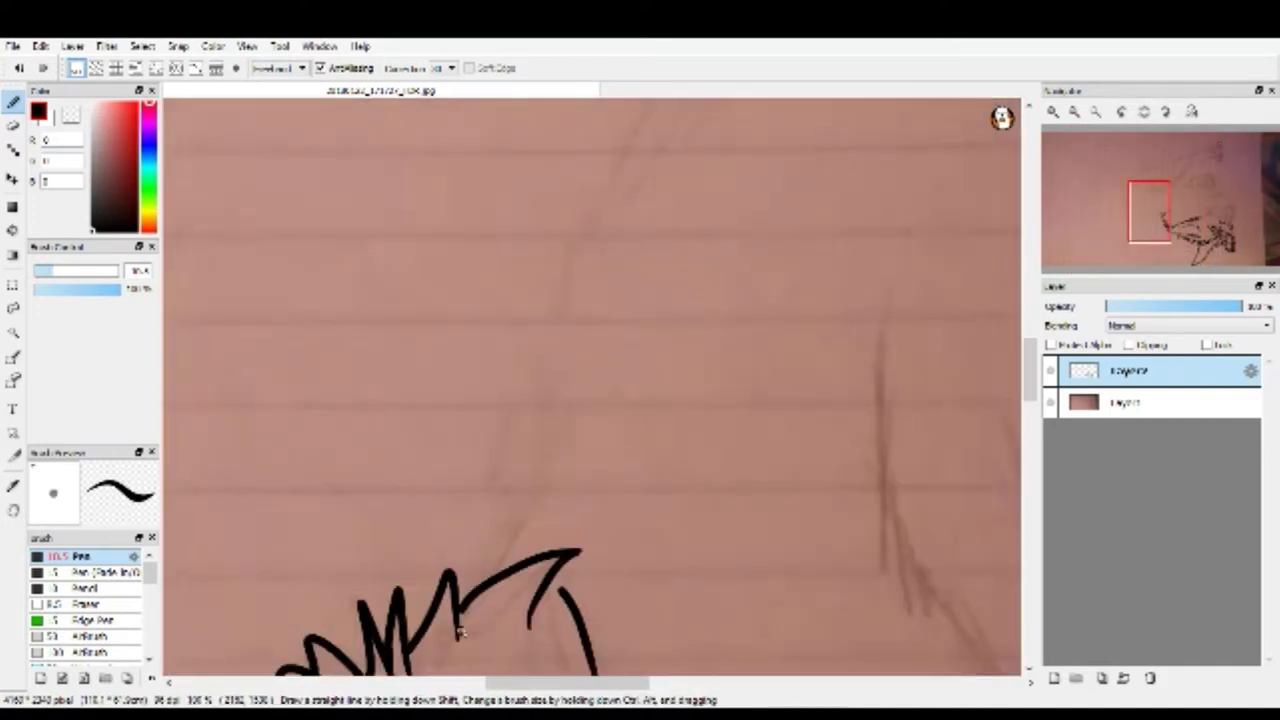
Trace the back from the shoulder fur up over the rump, adding small fur tufts along the contour.
scroll(450, 480, "up", 1)
left_click_drag(360, 455, 445, 605)
scroll(420, 500, "down", 2)
scroll(380, 480, "up", 2)
left_click_drag(345, 535, 370, 440)
scroll(376, 396, "down", 2)
scroll(360, 400, "up", 2)
left_click_drag(252, 672, 326, 355)
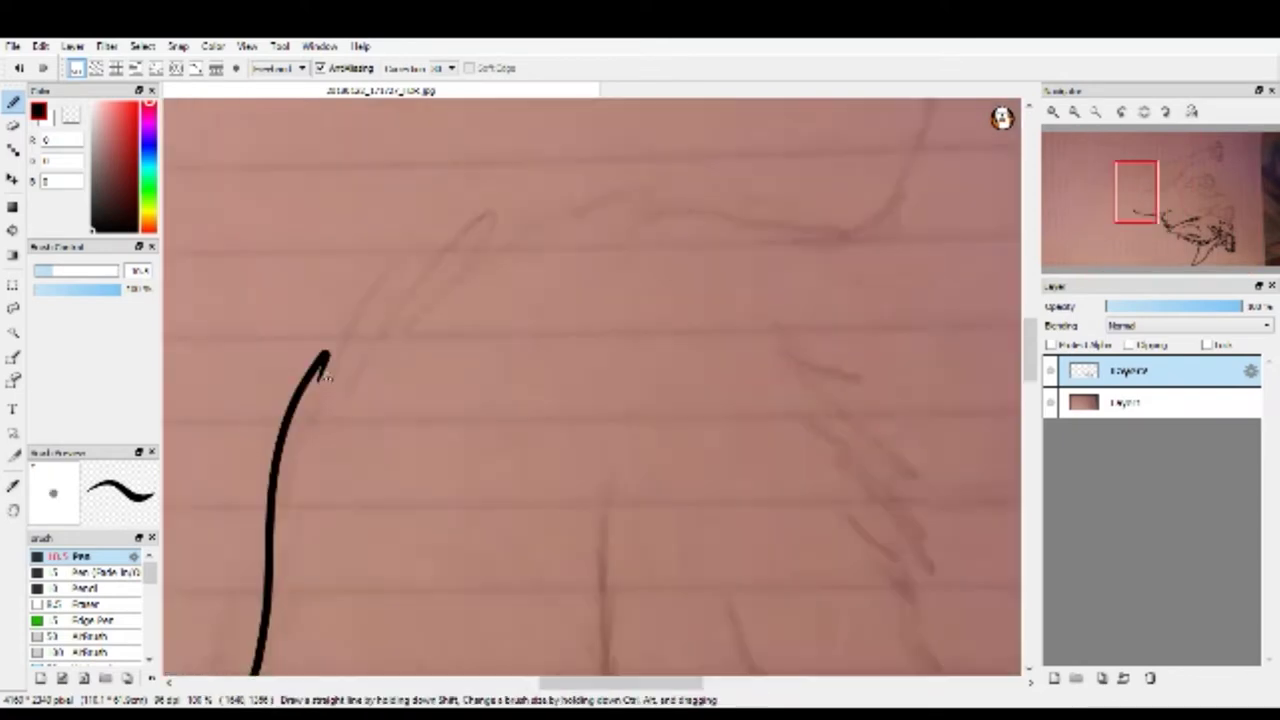
left_click_drag(378, 287, 480, 200)
scroll(480, 200, "up", 2)
left_click_drag(180, 340, 614, 251)
scroll(614, 251, "down", 2)
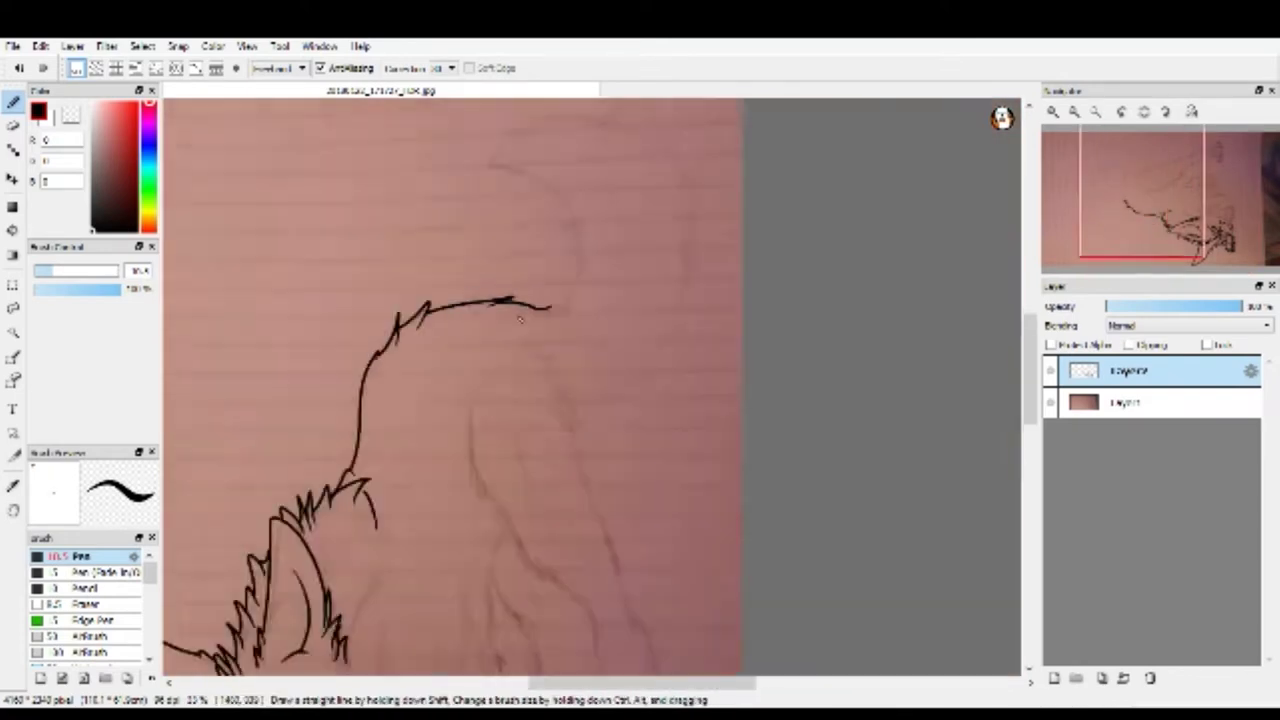
Ink the hindquarter contour and the fur tufts along the near hind leg's thigh.
scroll(524, 313, "up", 1)
scroll(597, 432, "up", 2)
left_click_drag(423, 443, 455, 500)
scroll(497, 563, "down", 2)
scroll(420, 300, "up", 2)
mouse_move(395, 145)
left_mouse_down()
mouse_move(460, 355)
mouse_move(429, 457)
mouse_move(518, 560)
left_mouse_up()
scroll(486, 486, "down", 2)
scroll(486, 486, "up", 2)
left_click_drag(400, 268, 437, 314)
scroll(437, 314, "down", 2)
scroll(390, 145, "up", 2)
Trace the jagged, furry front edge of the near hind leg down towards the hock.
mouse_move(390, 145)
left_mouse_down()
mouse_move(448, 292)
mouse_move(476, 301)
mouse_move(558, 443)
mouse_move(586, 429)
left_mouse_up()
scroll(586, 429, "up", 2)
scroll(371, 243, "down", 4)
scroll(446, 290, "up", 3)
scroll(395, 338, "down", 4)
scroll(395, 338, "up", 4)
scroll(395, 338, "up", 3)
left_click_drag(395, 338, 446, 430)
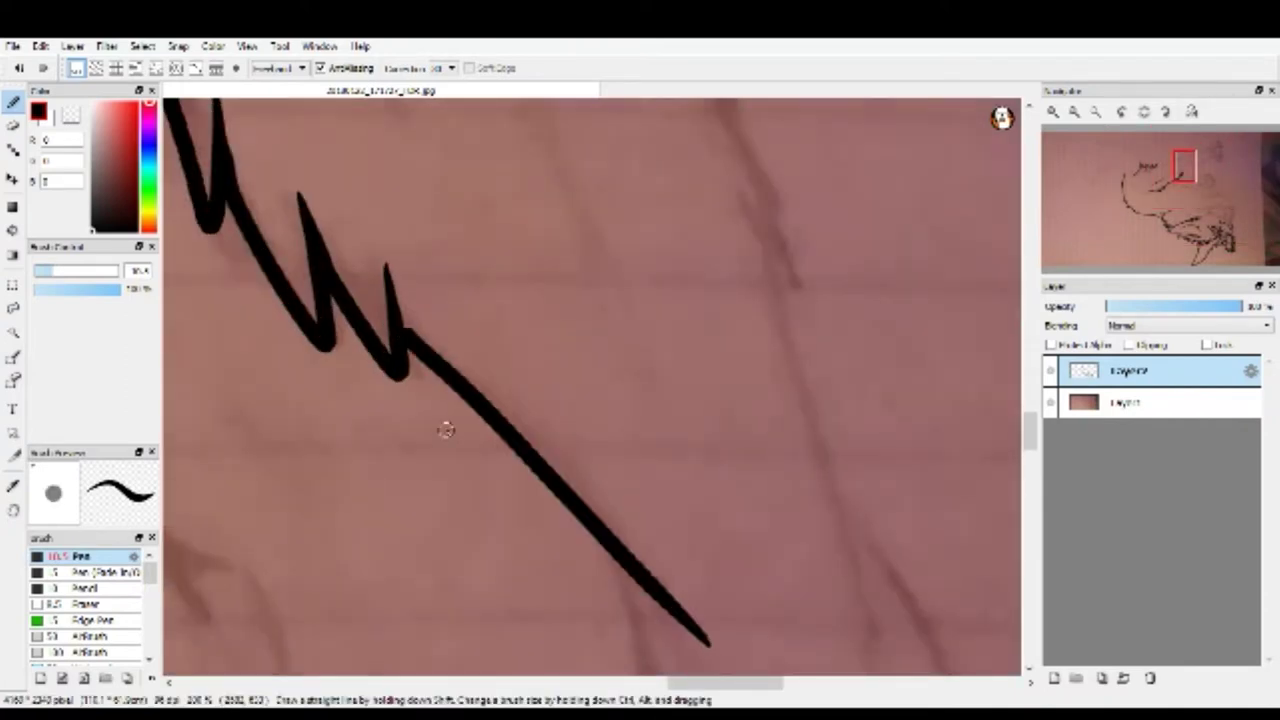
Trace the rear edge of the near hind leg from the thigh fur down to the hock.
scroll(446, 430, "down", 3)
scroll(446, 430, "up", 3)
mouse_move(410, 115)
left_mouse_down()
mouse_move(402, 190)
mouse_move(467, 259)
mouse_move(462, 345)
left_mouse_up()
scroll(462, 345, "down", 3)
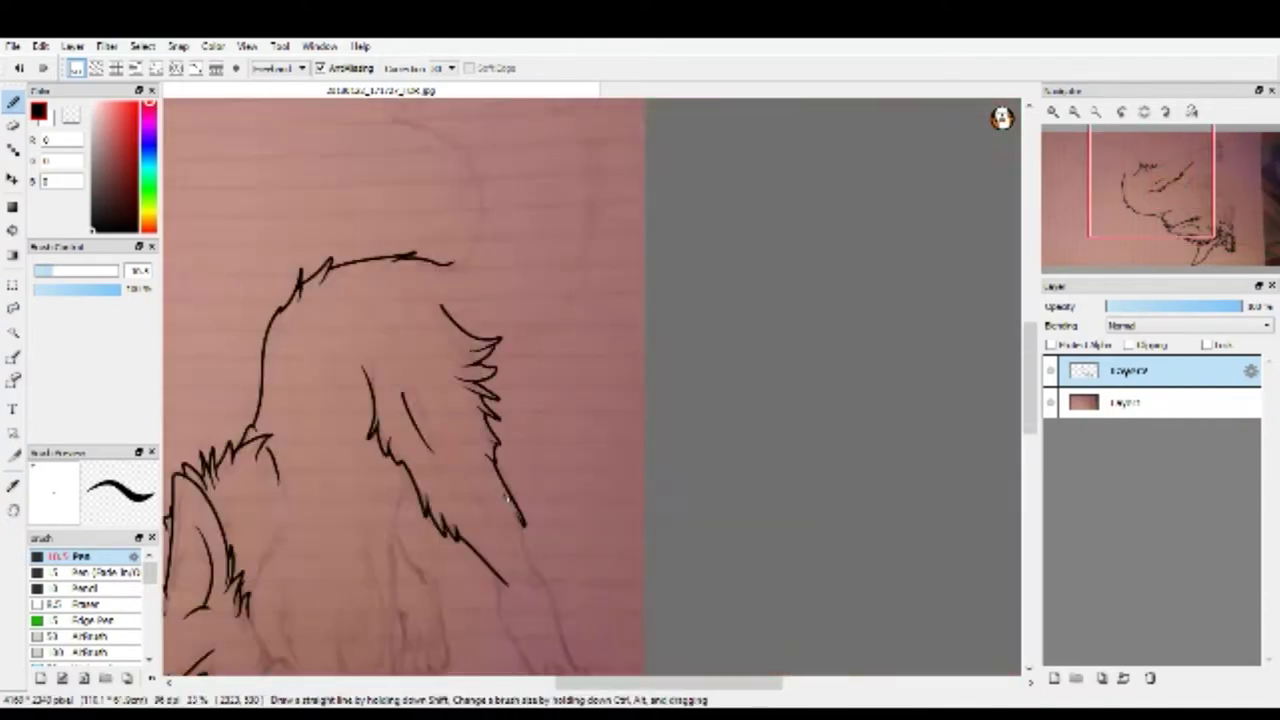
scroll(432, 366, "up", 4)
scroll(440, 360, "down", 2)
scroll(484, 405, "down", 2)
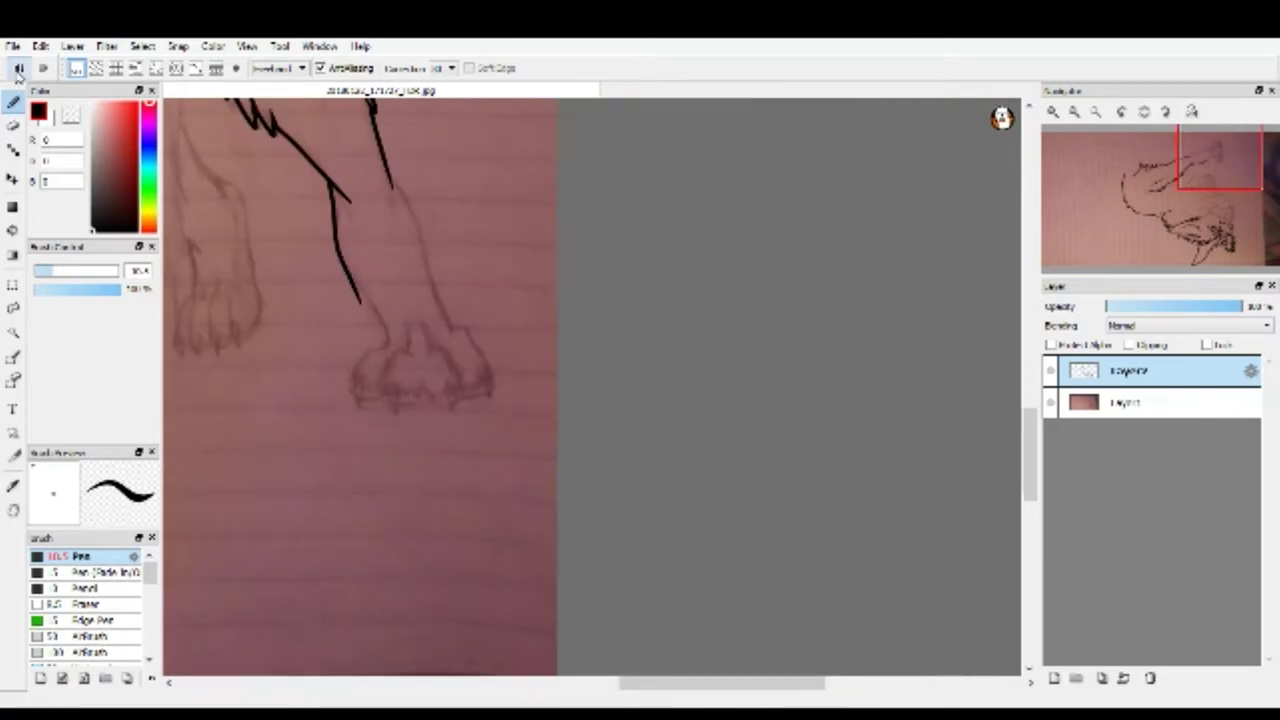
Ink both sides of the lower hind leg from the hock to the paw, with two inner tendon lines.
scroll(484, 405, "up", 3)
left_click_drag(372, 184, 528, 634)
left_click_drag(540, 125, 636, 310)
scroll(512, 323, "down", 1)
scroll(430, 258, "up", 2)
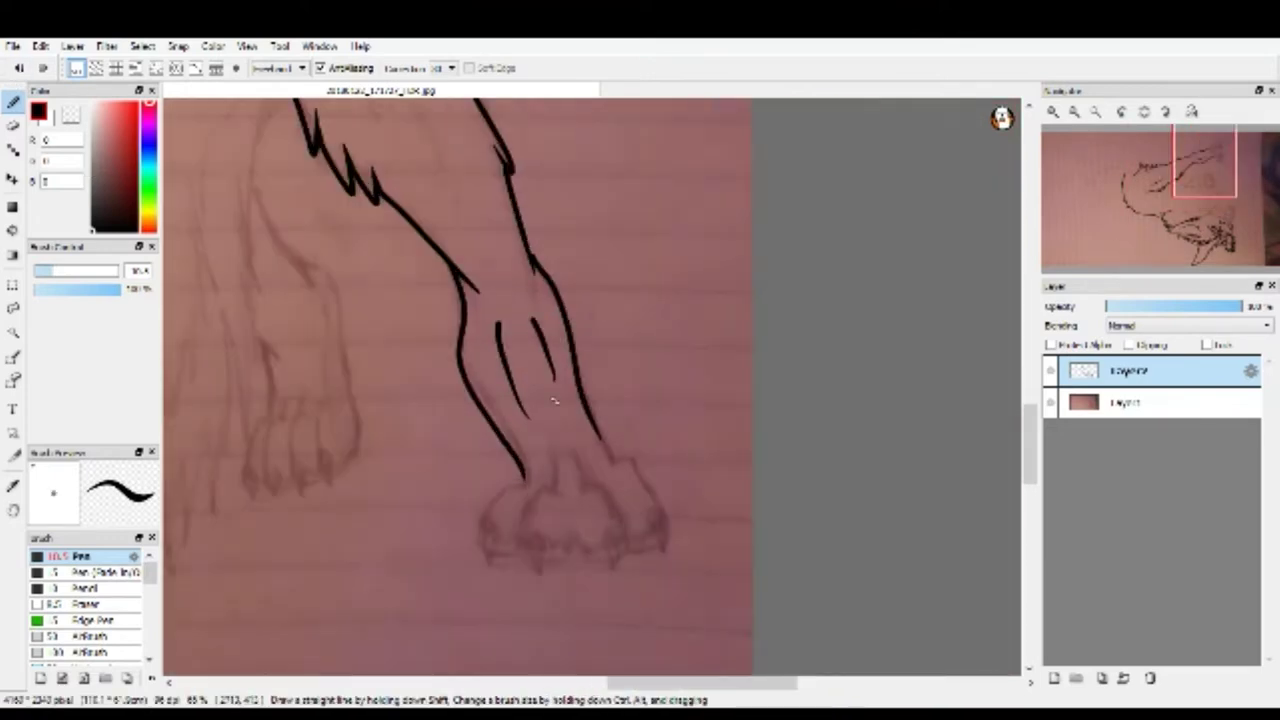
Ink the first three toes of the near hind paw with claws, fur edges and the tendon lines above them.
left_click_drag(315, 446, 450, 335)
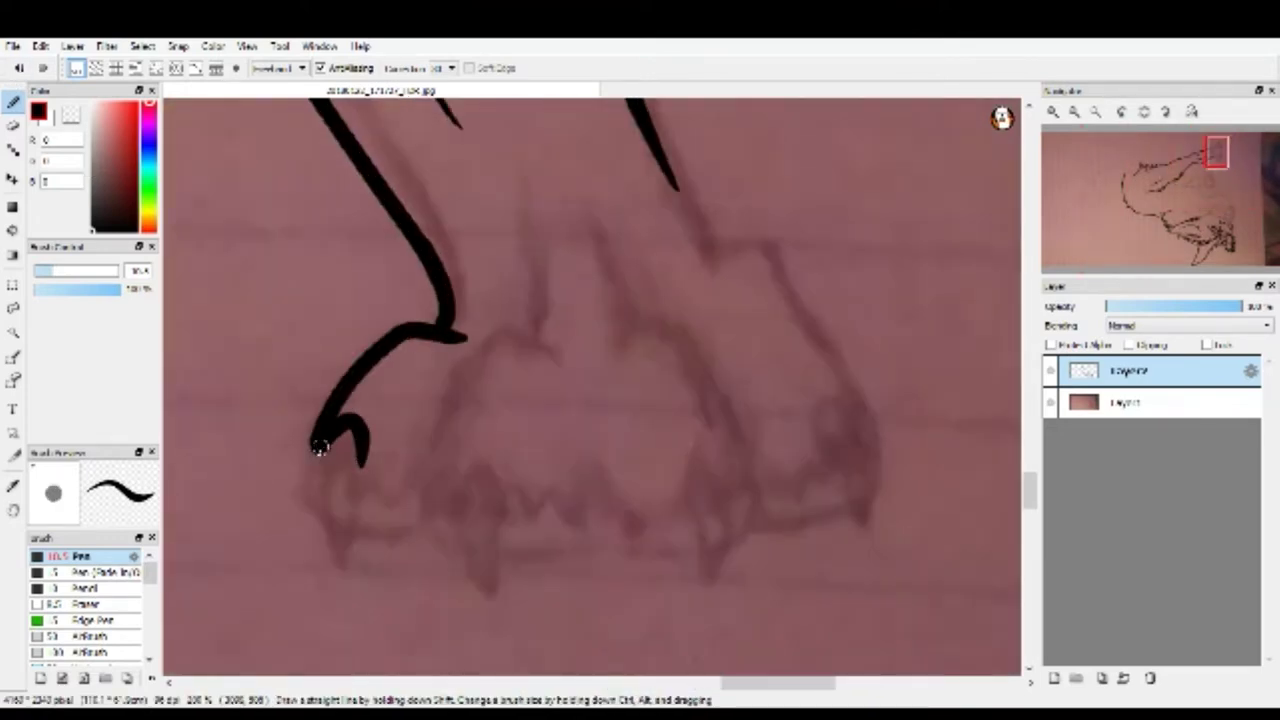
left_click_drag(320, 446, 312, 444)
mouse_move(560, 358)
left_mouse_down()
mouse_move(428, 505)
mouse_move(520, 492)
left_mouse_up()
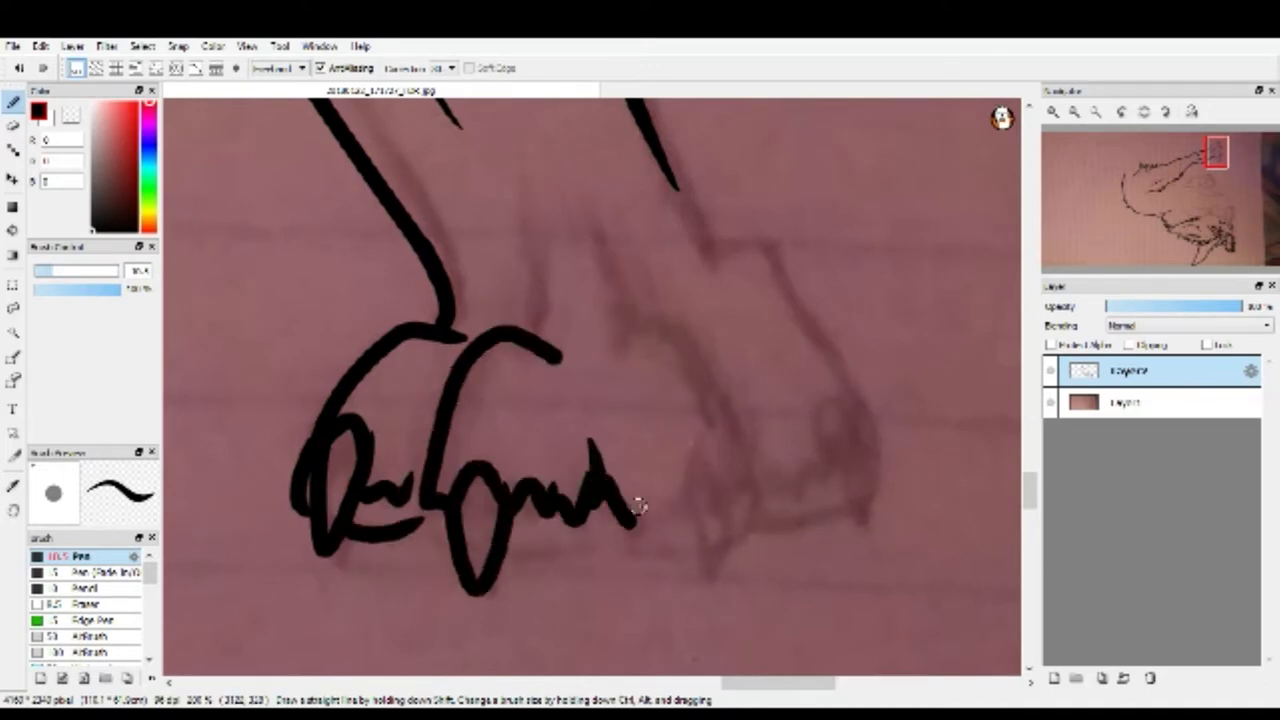
mouse_move(697, 508)
left_mouse_down()
mouse_move(740, 482)
mouse_move(597, 357)
mouse_move(578, 240)
left_mouse_up()
left_click_drag(522, 330, 530, 256)
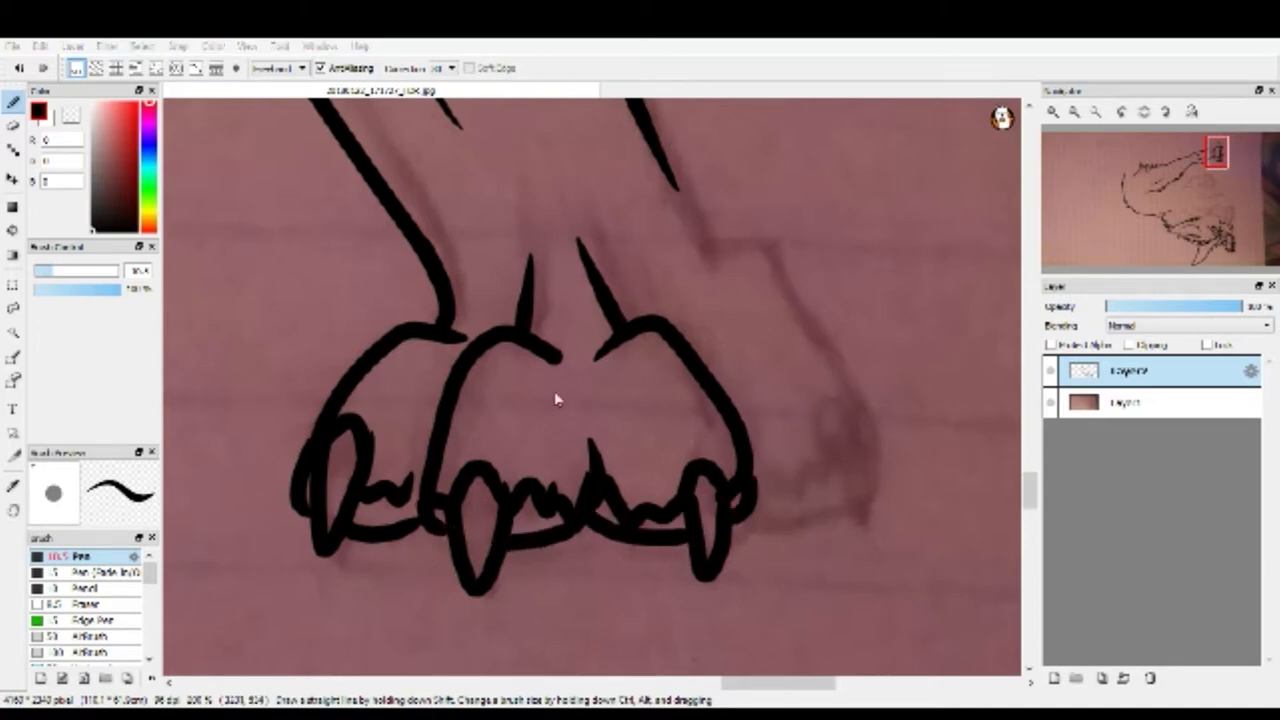
Join the lower leg to the hind paw's outermost toe and ink that toe's claw and jagged fur edge.
scroll(514, 246, "down", 2)
scroll(514, 246, "up", 3)
mouse_move(514, 246)
left_mouse_down()
mouse_move(597, 403)
mouse_move(725, 480)
left_mouse_up()
scroll(618, 392, "down", 2)
mouse_move(586, 430)
left_mouse_down()
mouse_move(595, 507)
mouse_move(624, 597)
mouse_move(634, 441)
mouse_move(500, 529)
left_mouse_up()
scroll(591, 460, "up", 2)
scroll(500, 529, "down", 1)
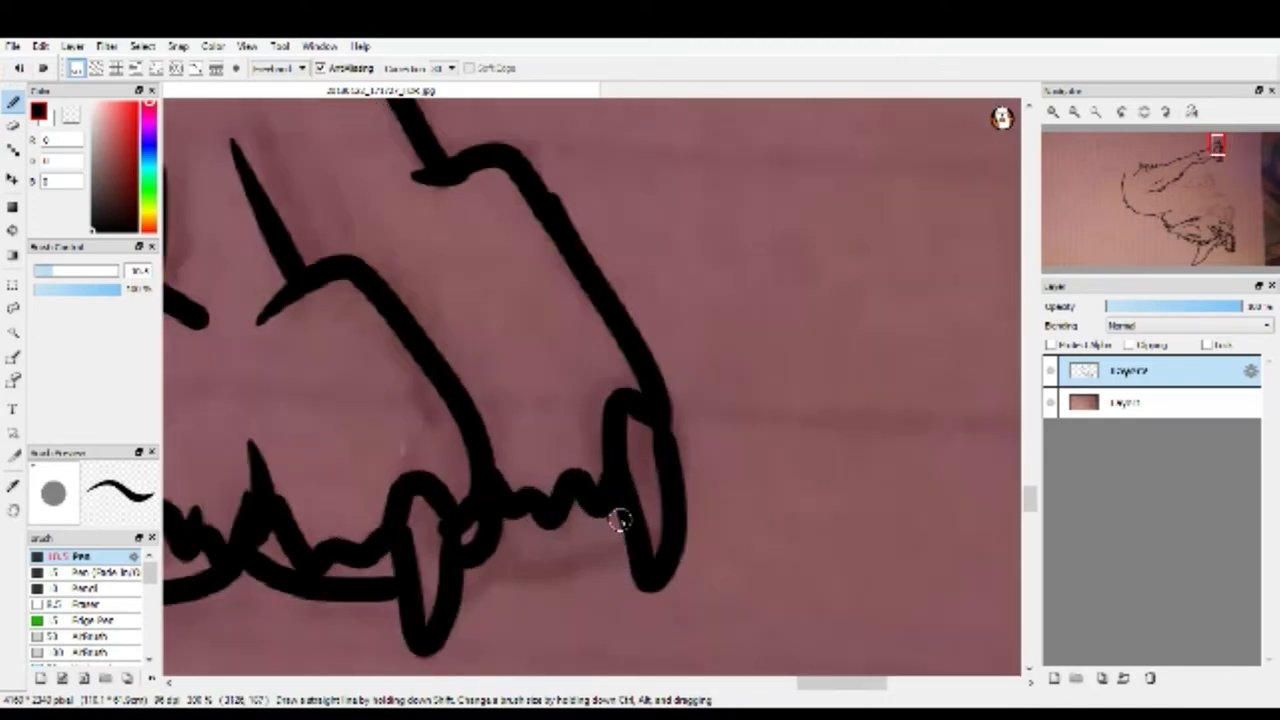
scroll(591, 484, "down", 1)
scroll(591, 484, "down", 2)
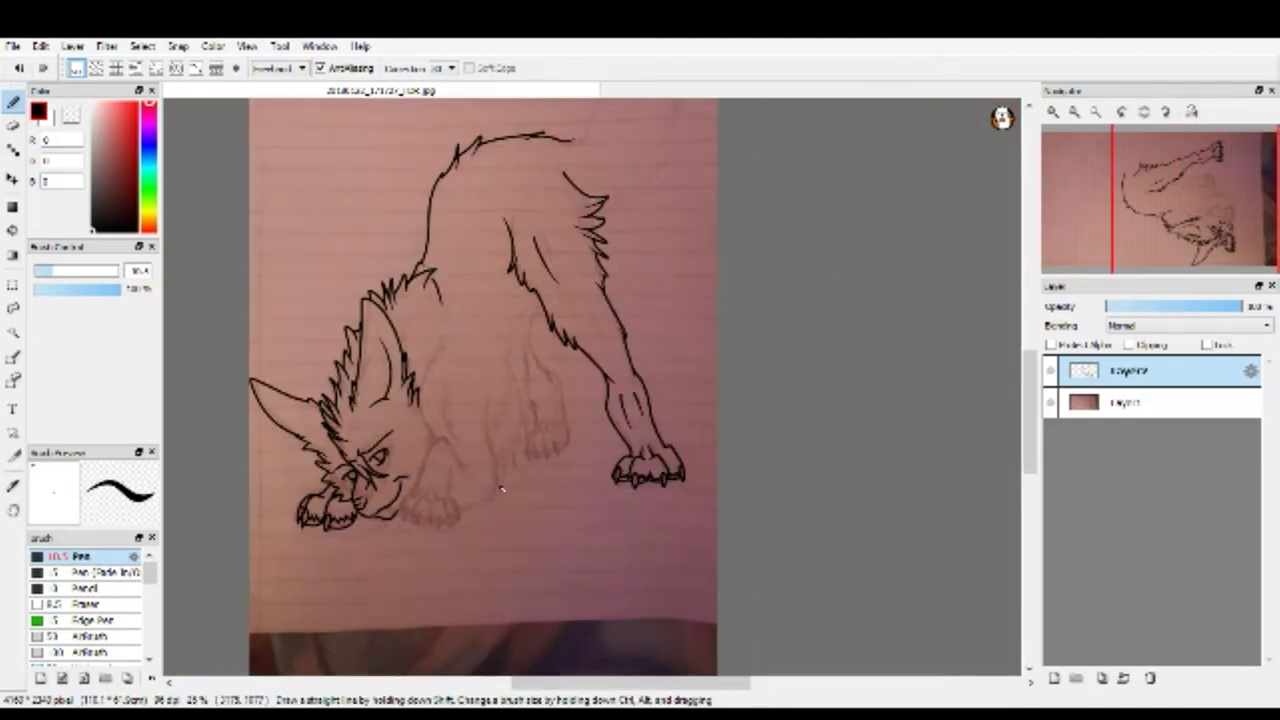
Ink the two middle toes of the near front paw with their tendon lines, claws and fur edges.
scroll(502, 489, "up", 3)
left_click_drag(389, 497, 535, 400)
left_click_drag(515, 305, 480, 382)
left_click_drag(580, 395, 664, 530)
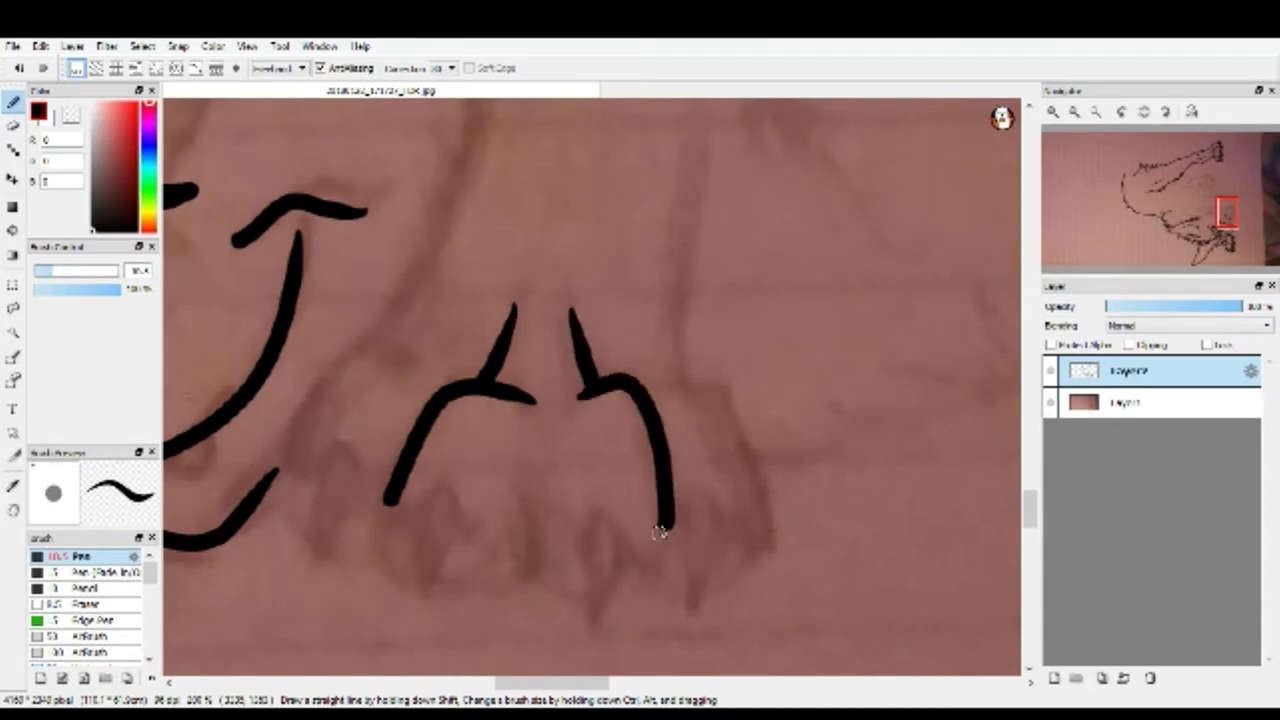
left_click_drag(594, 601, 556, 529)
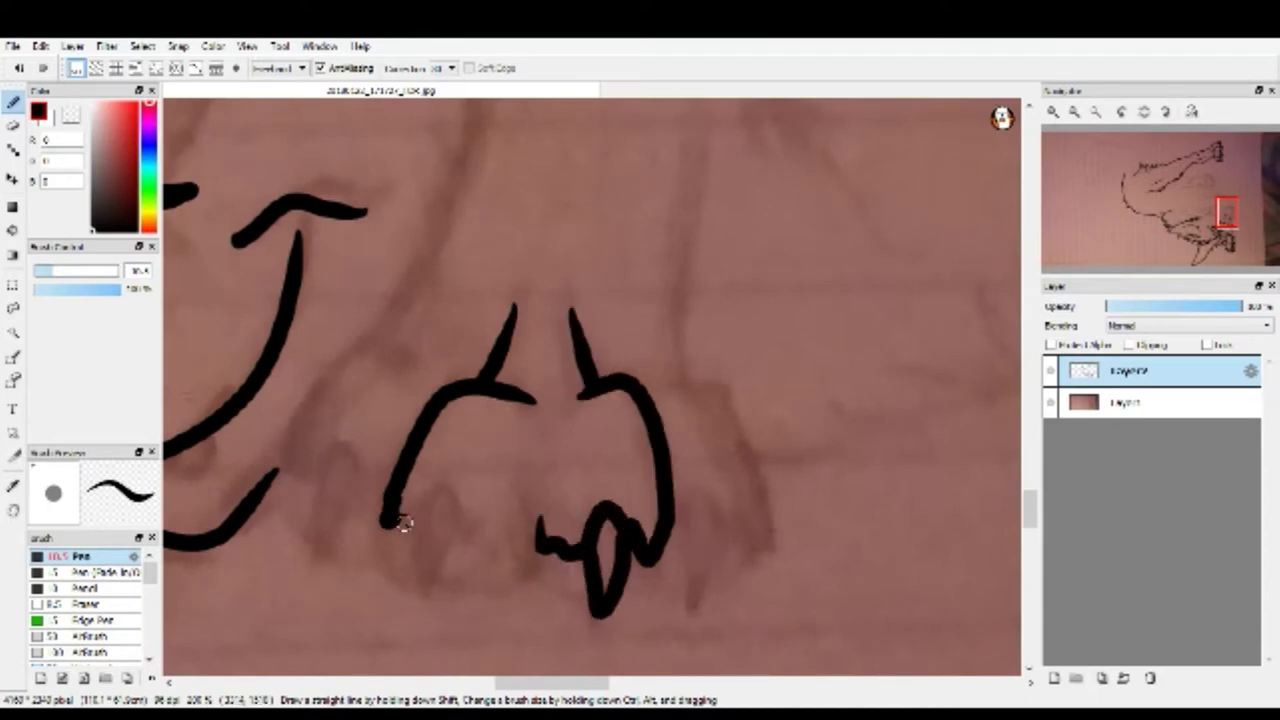
left_click_drag(492, 568, 536, 548)
scroll(536, 548, "down", 1)
scroll(440, 530, "up", 1)
Ink the outer toes on both sides of the near front paw, each with a claw.
mouse_move(480, 380)
left_mouse_down()
mouse_move(403, 517)
mouse_move(413, 537)
left_mouse_up()
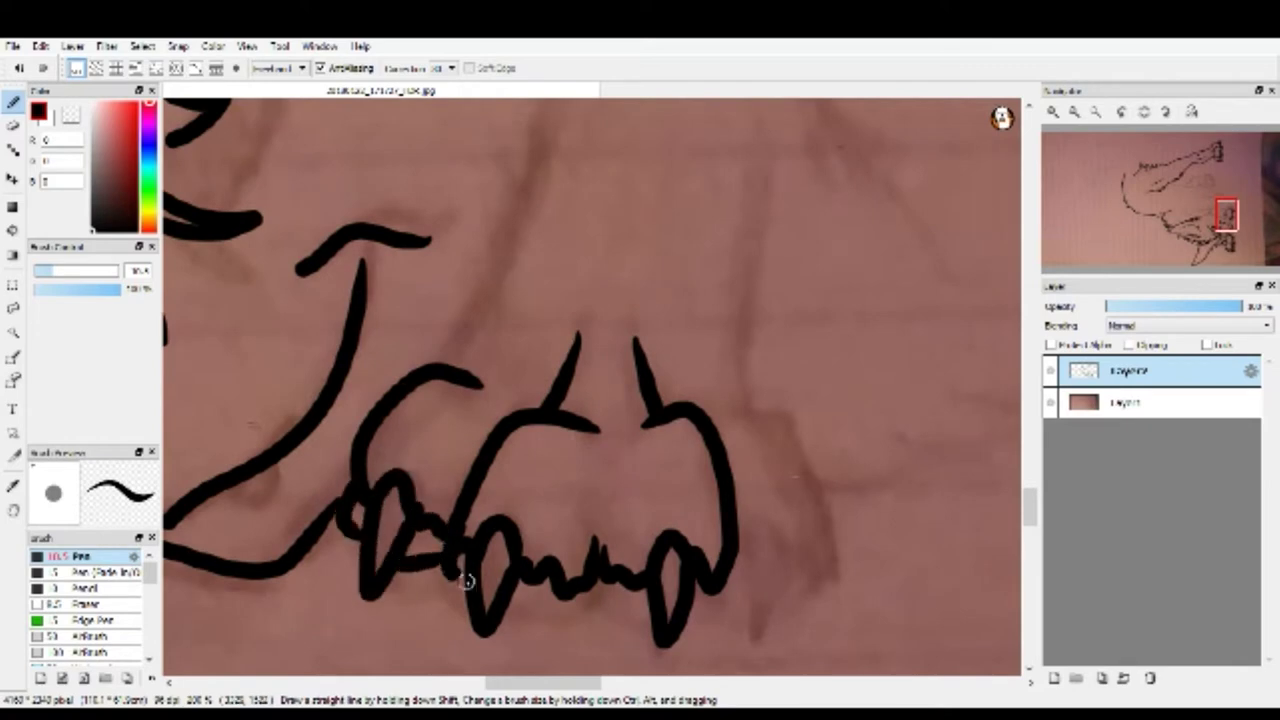
scroll(707, 588, "down", 1)
scroll(323, 409, "down", 1)
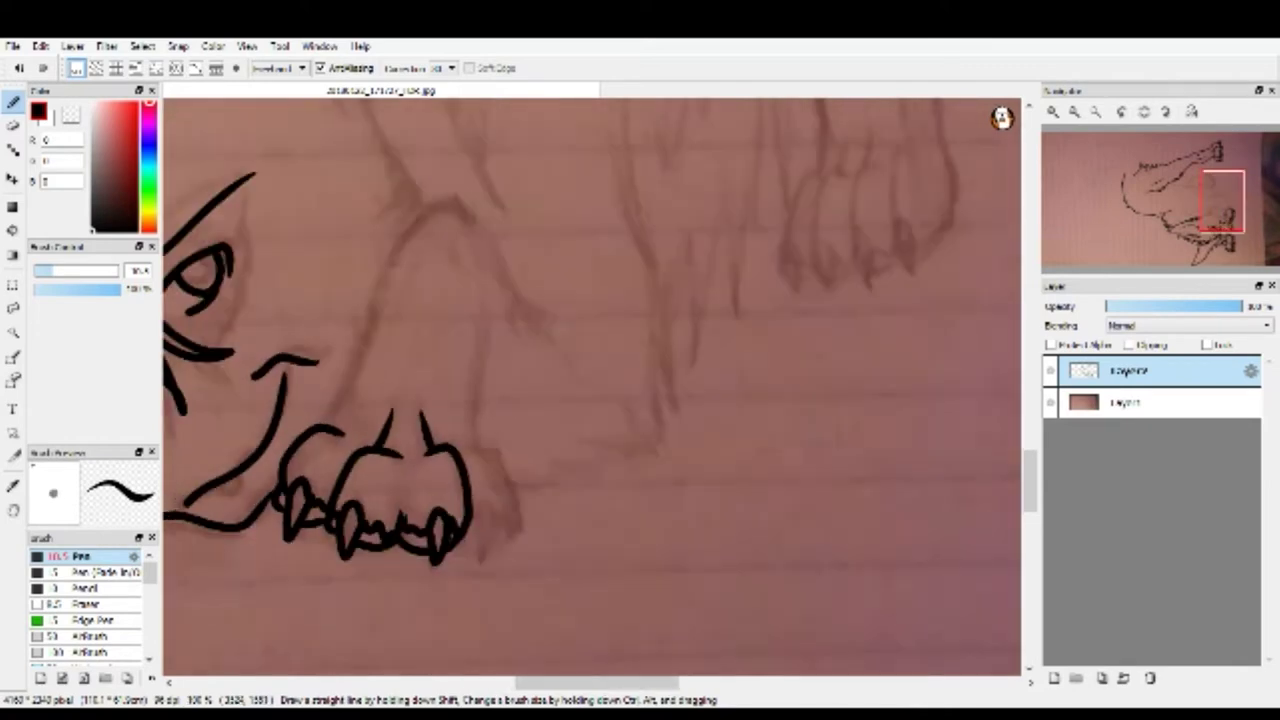
scroll(617, 549, "up", 3)
scroll(617, 549, "down", 1)
mouse_move(487, 360)
left_mouse_down()
mouse_move(565, 460)
mouse_move(545, 525)
mouse_move(490, 558)
left_mouse_up()
scroll(545, 577, "down", 1)
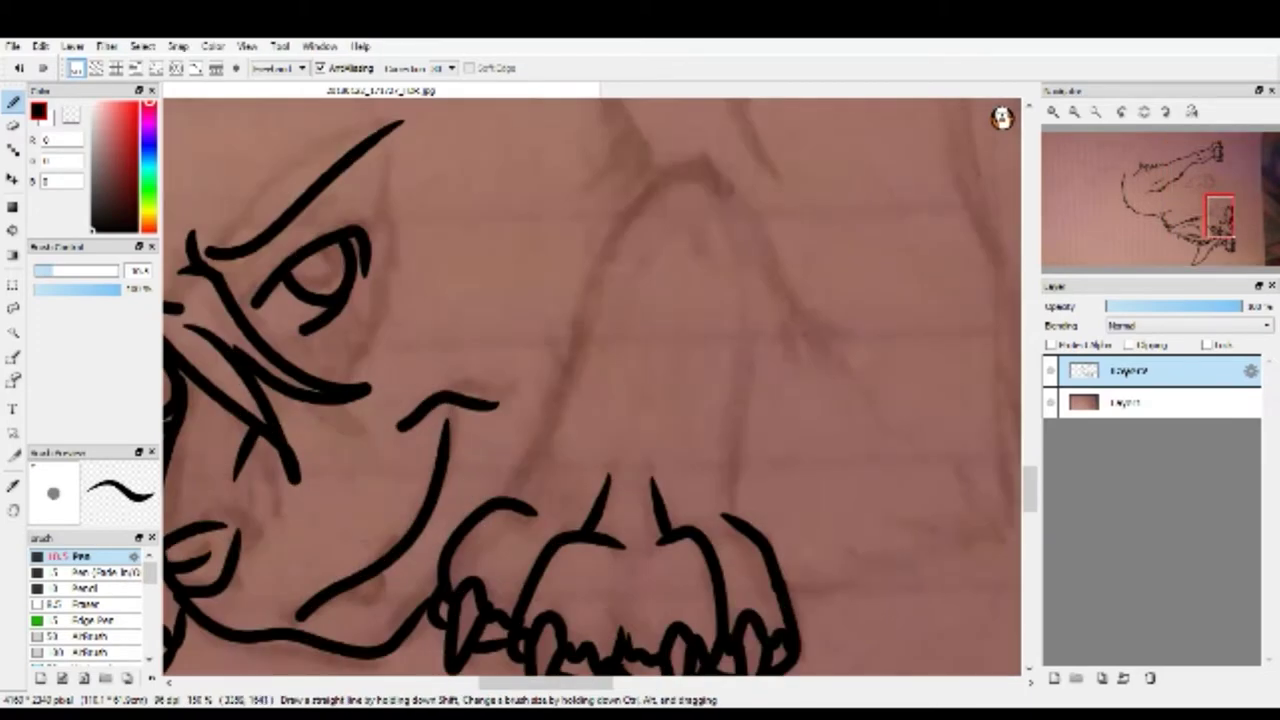
Trace the near foreleg above the paw, then the neck and shoulder contours behind the cheek fur.
scroll(545, 560, "down", 1)
mouse_move(430, 525)
left_mouse_down()
mouse_move(663, 263)
mouse_move(620, 467)
left_mouse_up()
scroll(525, 287, "down", 1)
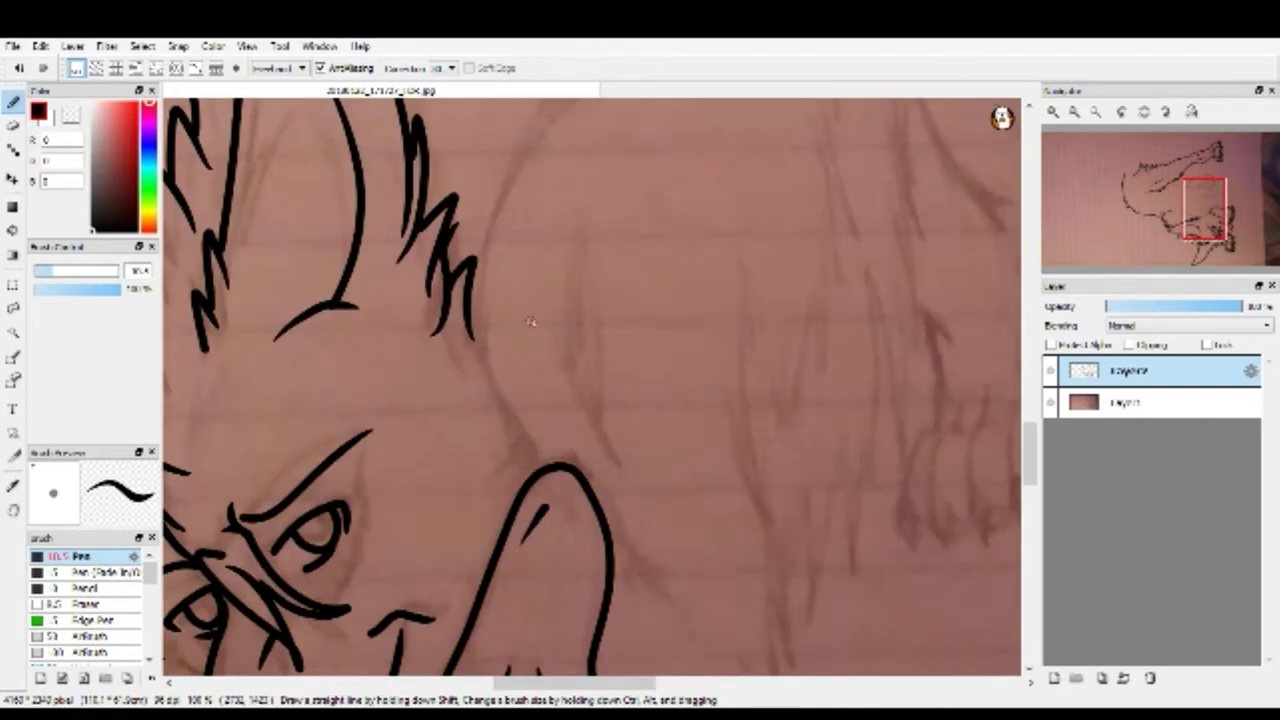
scroll(531, 425, "down", 3)
scroll(537, 274, "up", 3)
scroll(530, 420, "down", 3)
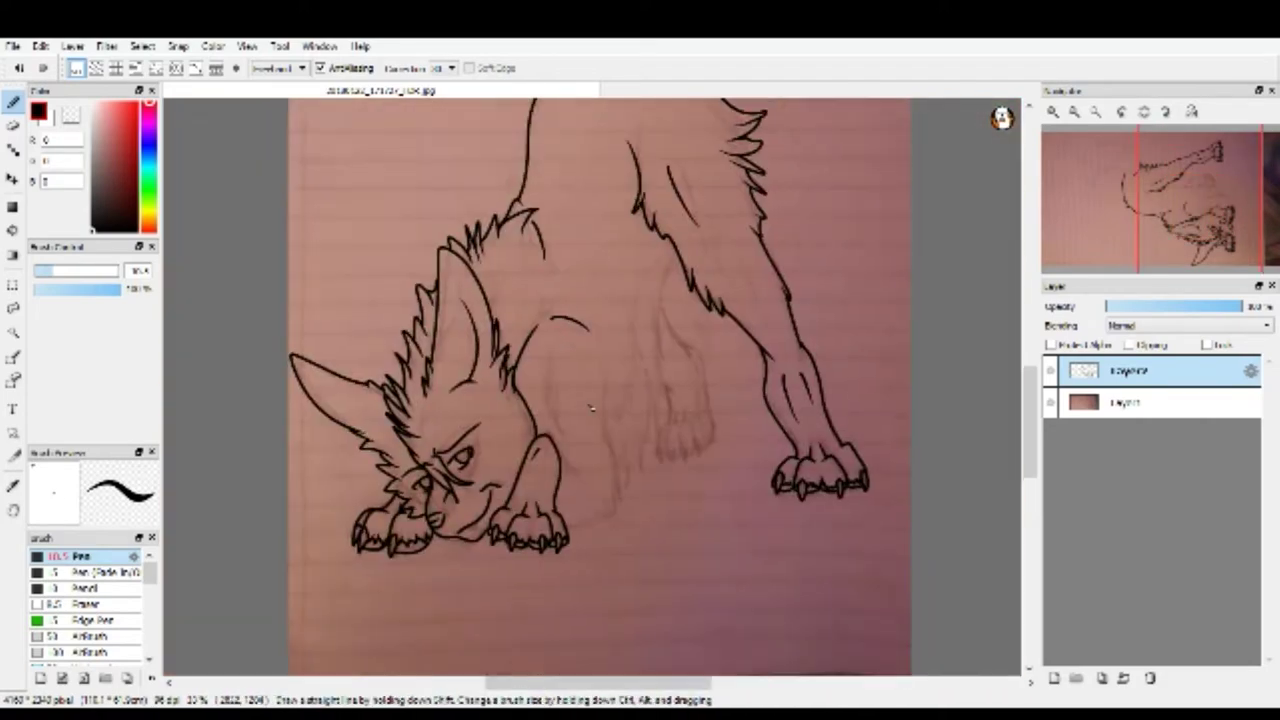
Ink the chest's lower edge behind the near front paw, its jagged rear fur edge and the shoulder contour above.
scroll(525, 440, "up", 3)
scroll(525, 440, "up", 1)
mouse_move(480, 535)
left_mouse_down()
mouse_move(503, 515)
mouse_move(670, 518)
left_mouse_up()
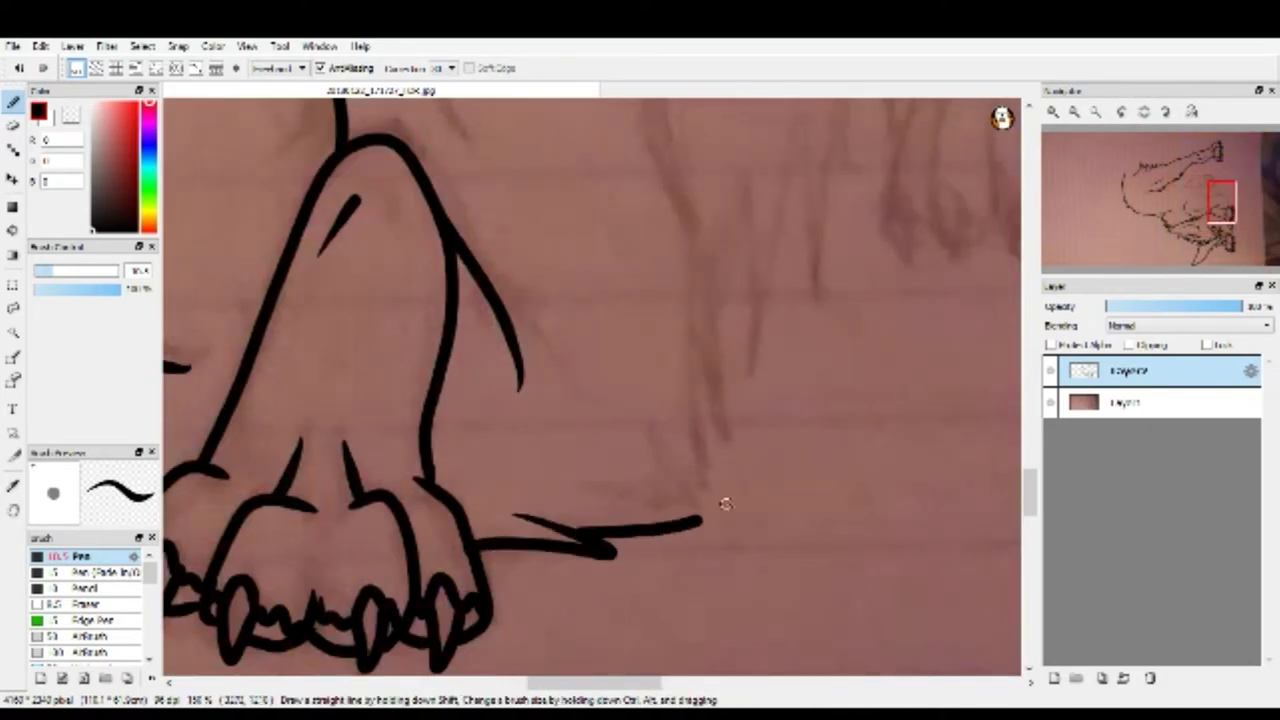
scroll(646, 413, "down", 3)
scroll(646, 413, "up", 3)
scroll(560, 434, "down", 2)
scroll(530, 430, "down", 1)
scroll(495, 425, "up", 1)
scroll(495, 425, "down", 2)
scroll(503, 562, "up", 4)
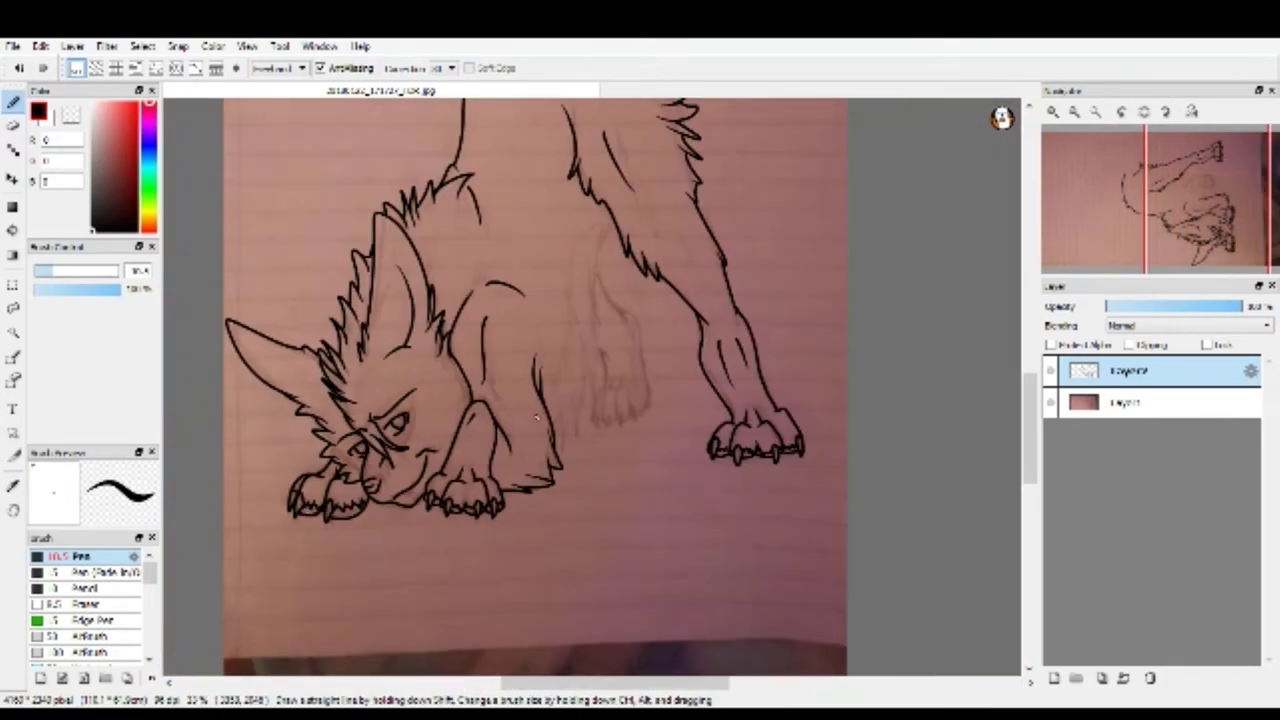
Ink the pointed fur tufts behind the chest and the curved front edge of the far hind leg.
scroll(563, 308, "down", 4)
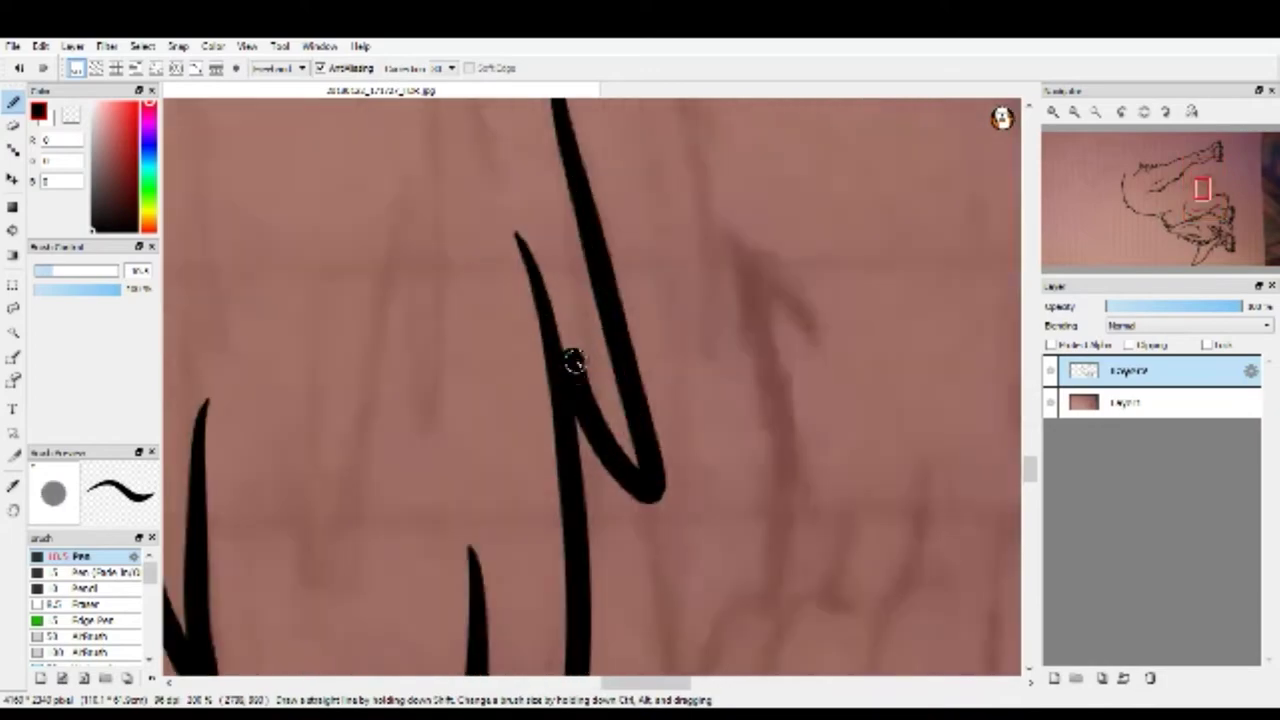
scroll(490, 195, "up", 4)
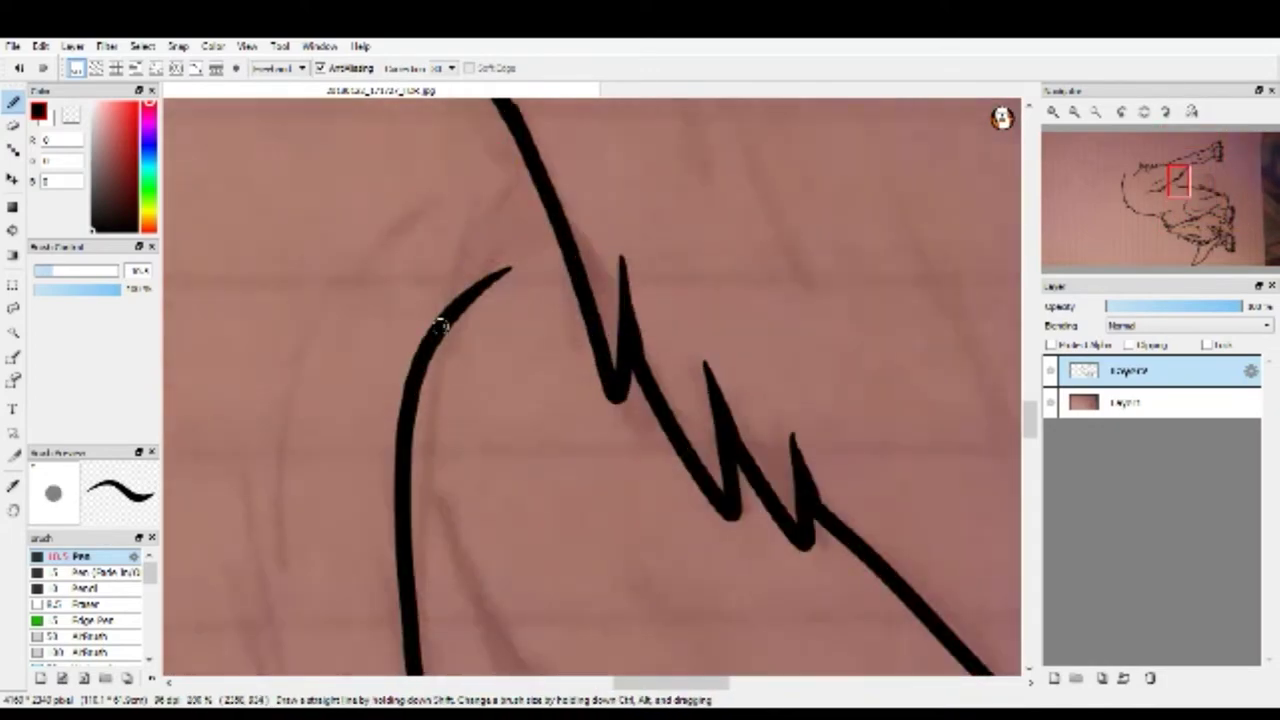
scroll(434, 320, "down", 4)
scroll(450, 400, "up", 2)
scroll(493, 428, "down", 4)
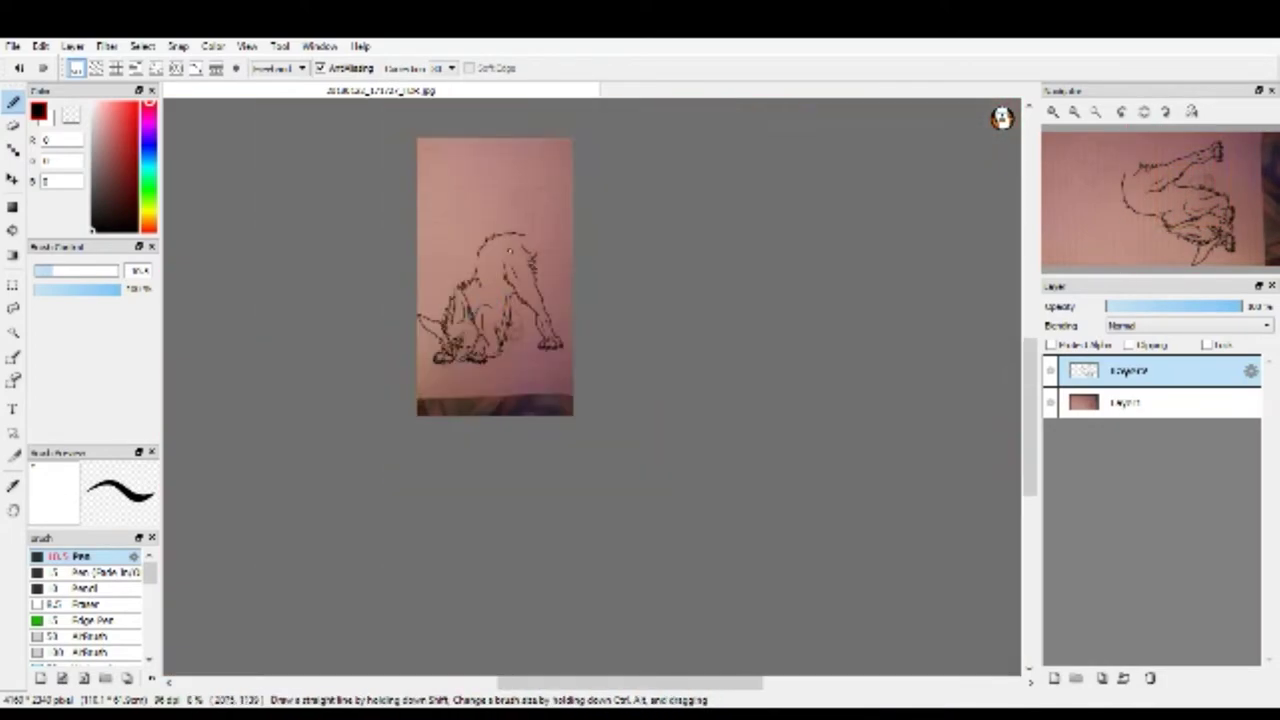
Ink the two rearmost toes of the far hind paw with their claws and fur edge.
scroll(534, 376, "up", 2)
scroll(437, 487, "up", 6)
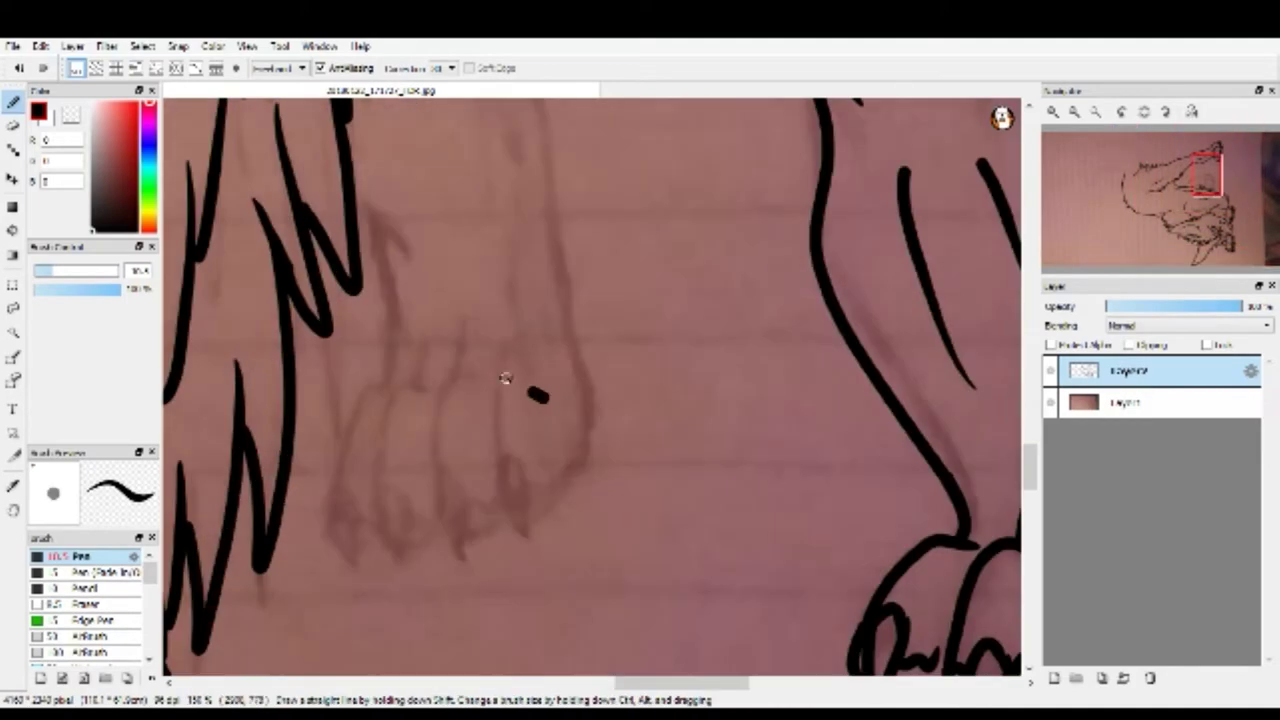
scroll(638, 497, "down", 5)
scroll(606, 437, "up", 6)
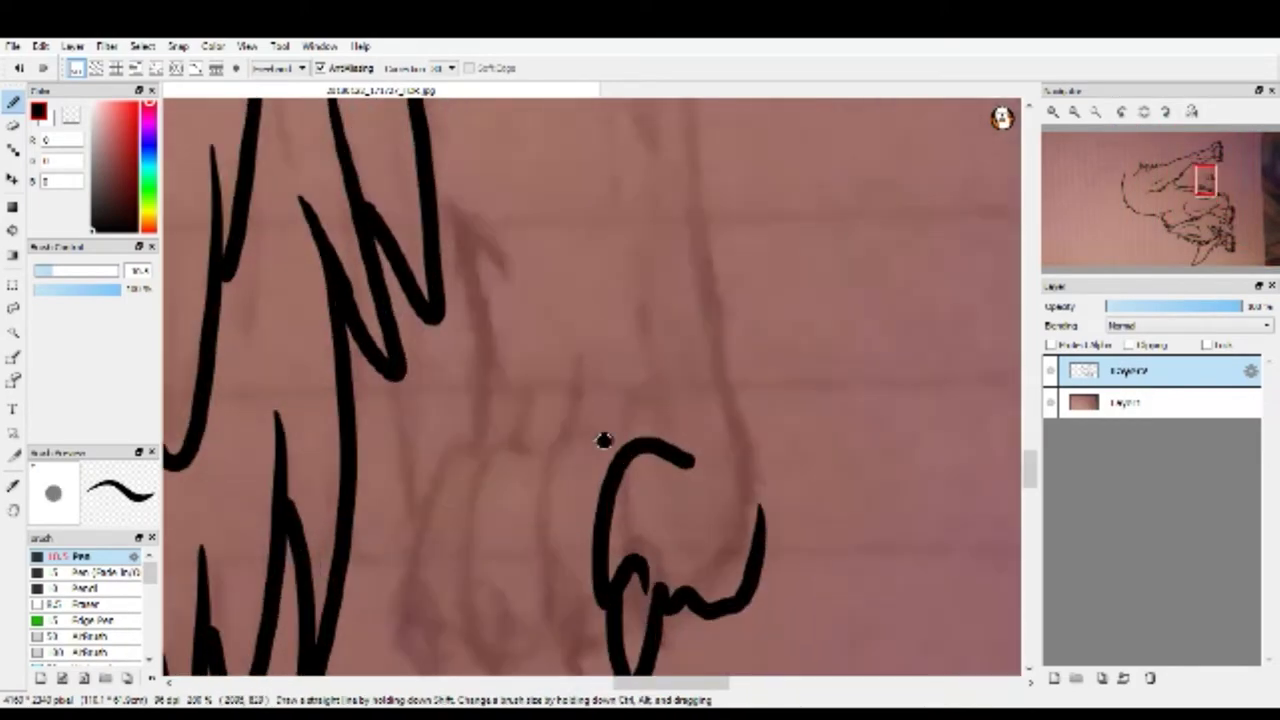
scroll(606, 437, "down", 5)
scroll(510, 473, "up", 3)
scroll(510, 473, "down", 3)
scroll(414, 549, "up", 3)
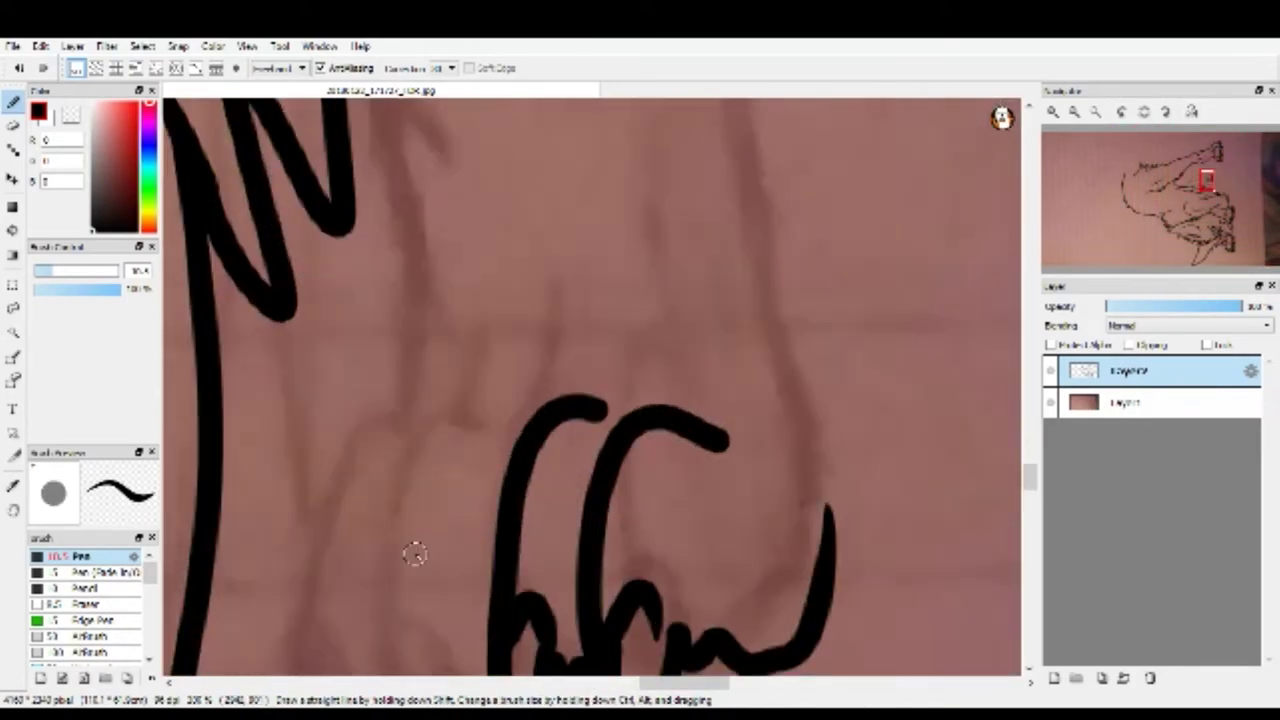
Ink the remaining toes of the far hind paw, the tendon lines above them and the leg's lower front edge.
left_click_drag(555, 300, 430, 510)
scroll(536, 528, "down", 2)
mouse_move(486, 440)
left_mouse_down()
mouse_move(410, 566)
mouse_move(405, 600)
left_mouse_up()
scroll(398, 596, "up", 3)
scroll(398, 596, "down", 2)
left_click_drag(475, 522, 440, 602)
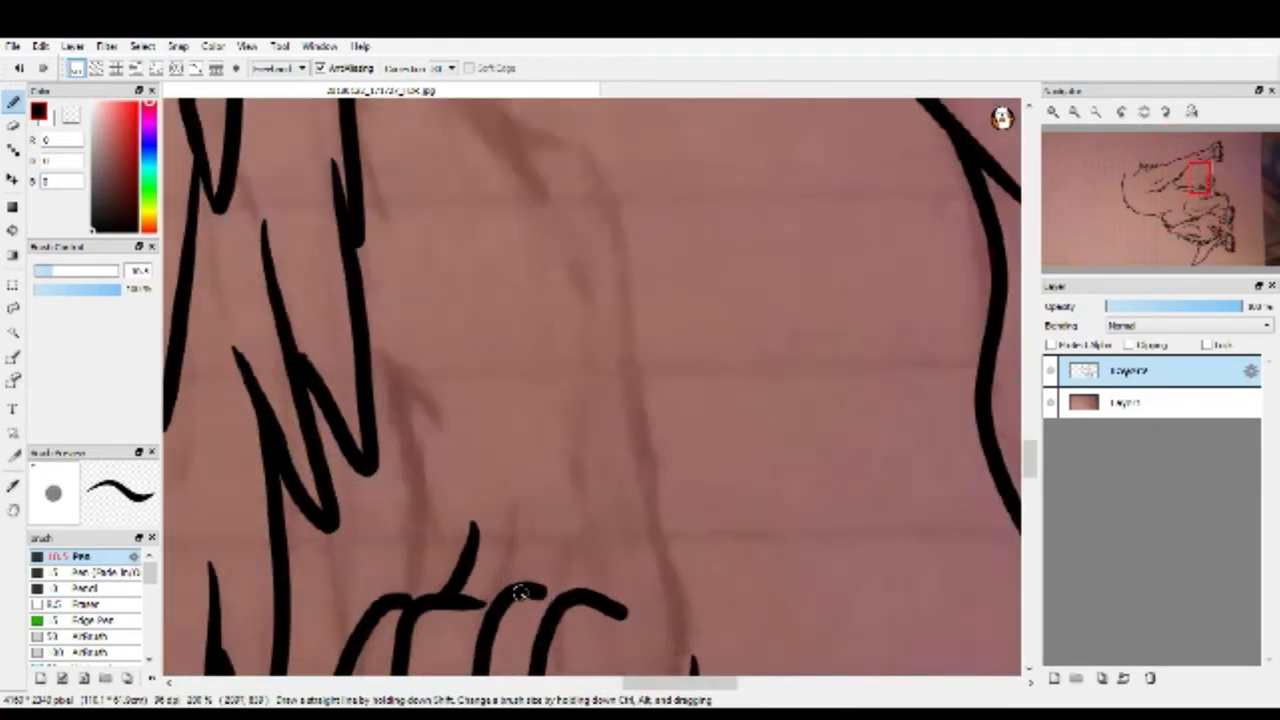
left_click_drag(415, 517, 390, 400)
Complete the far hind paw's claws and the jagged fur edges between its toes.
scroll(415, 517, "down", 3)
scroll(440, 480, "up", 4)
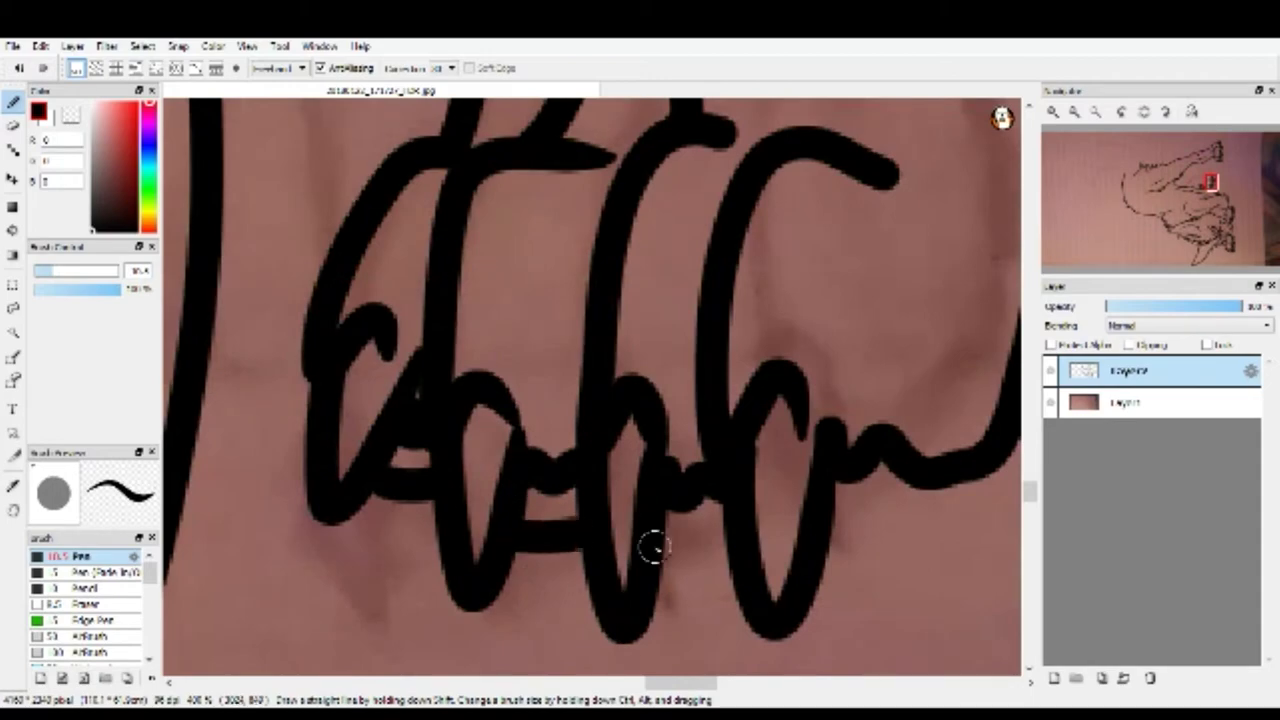
scroll(652, 546, "down", 4)
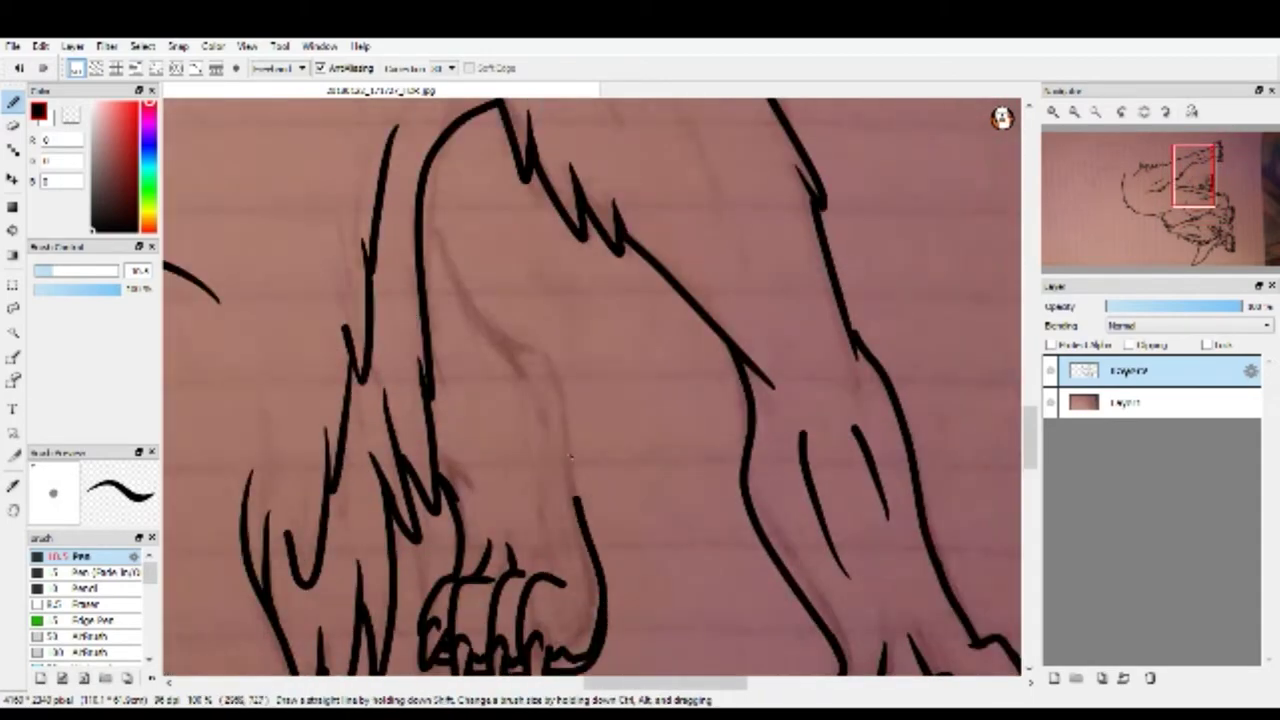
Trace the rear contour of the far hind leg from the paw up to the thigh.
left_click_drag(575, 496, 418, 180)
scroll(555, 487, "up", 2)
scroll(571, 280, "down", 8)
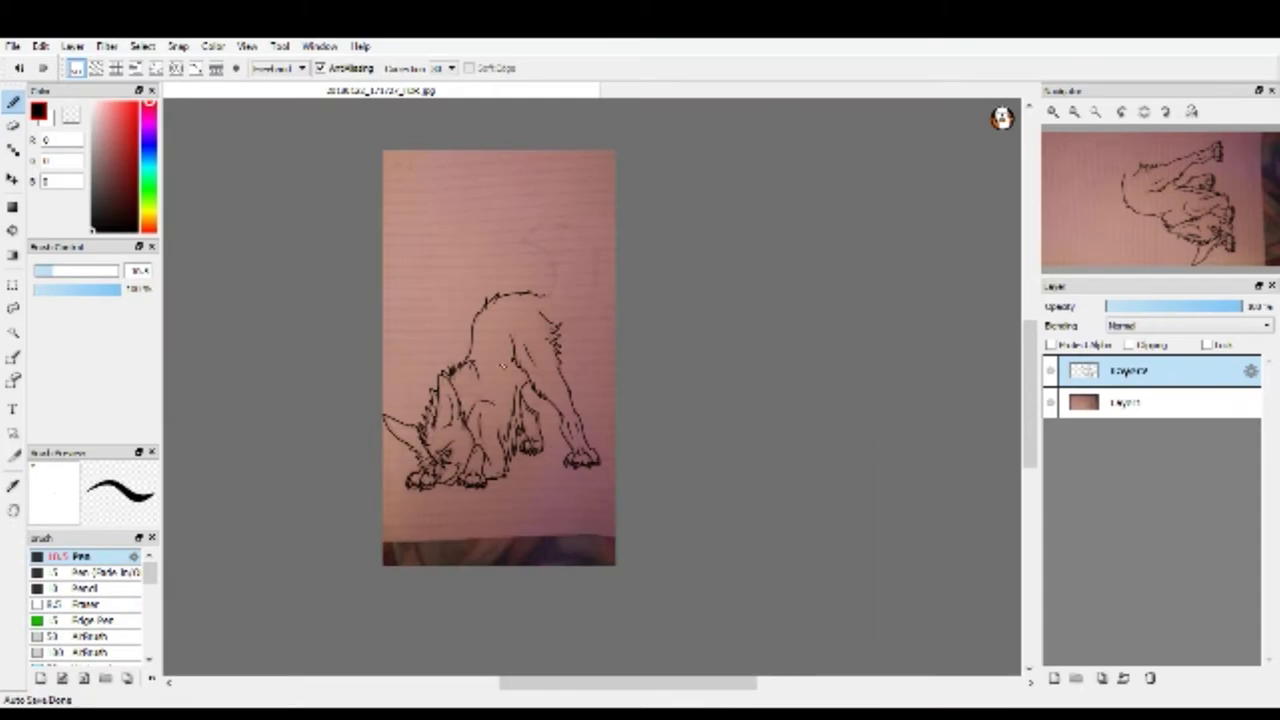
Ink jagged fur strokes just inside the lower back contour.
scroll(492, 398, "up", 5)
scroll(470, 395, "down", 2)
scroll(386, 388, "up", 5)
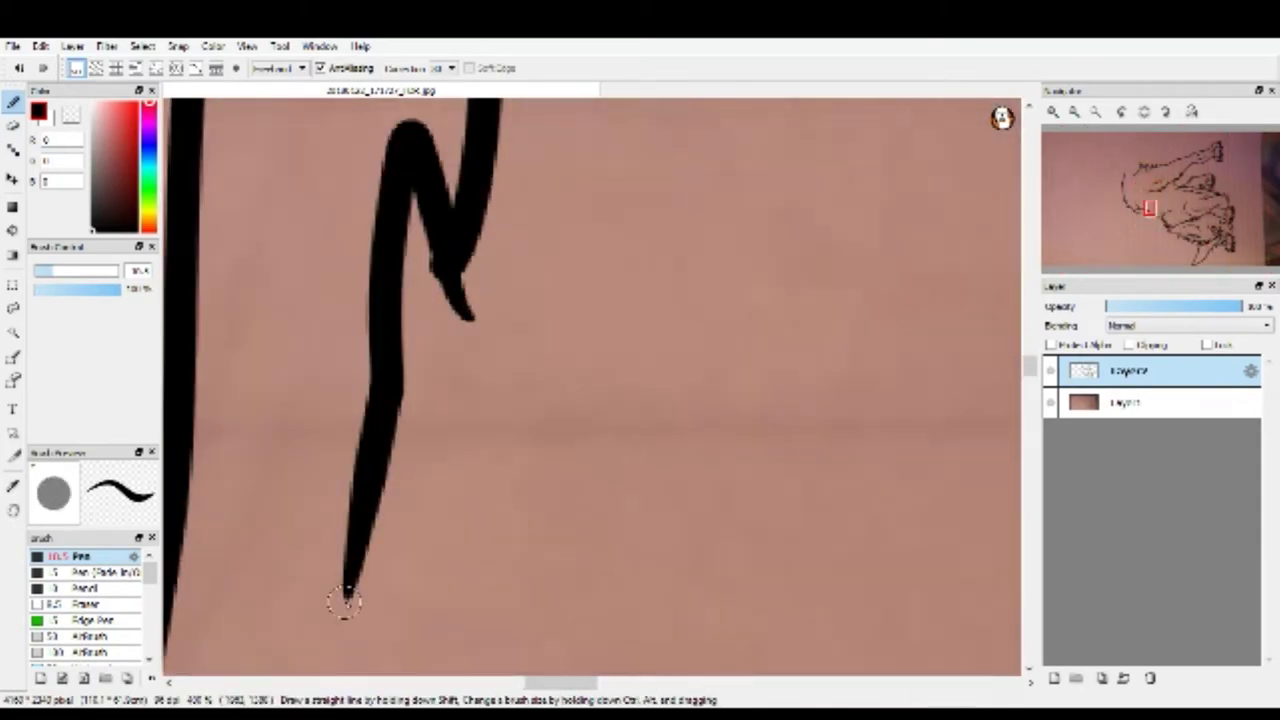
scroll(386, 388, "down", 3)
scroll(519, 409, "down", 3)
Ink the tail's inner curve from the rump up to its pointed tip.
scroll(519, 409, "up", 3)
left_click_drag(349, 243, 590, 410)
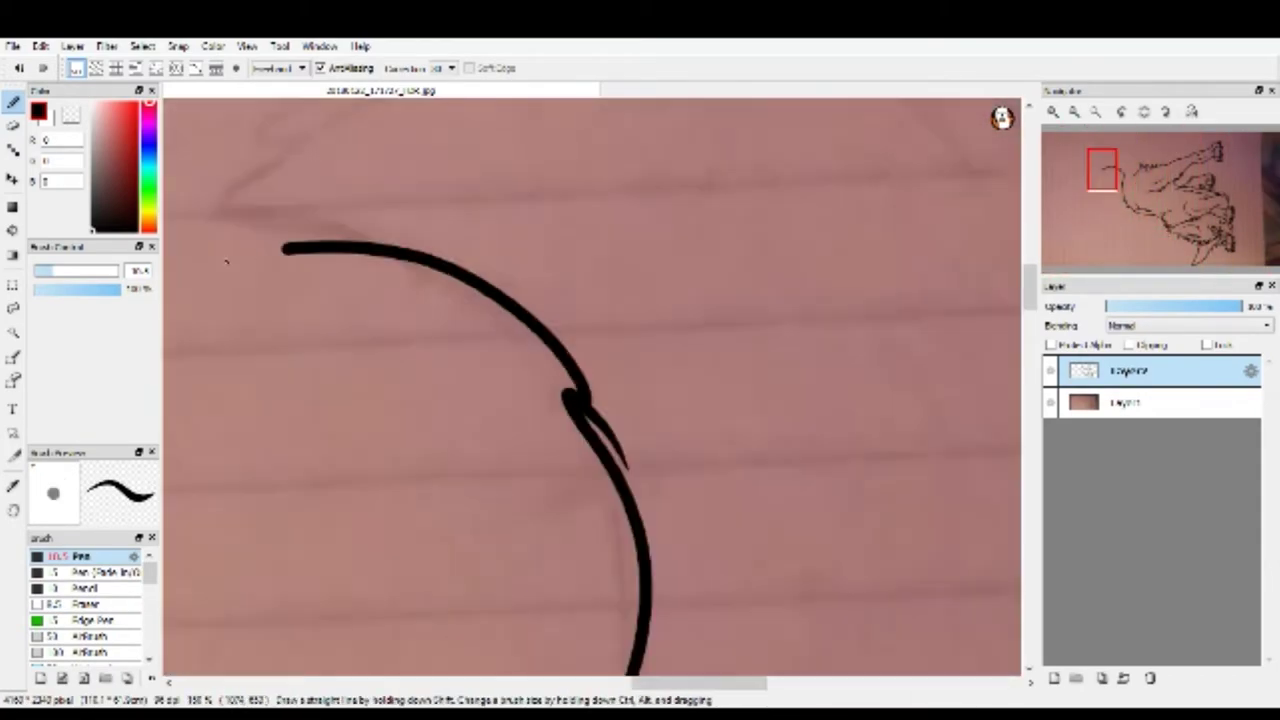
scroll(590, 410, "down", 3)
scroll(590, 410, "up", 3)
left_click_drag(590, 320, 378, 440)
Trace the tail's upper outer edge with overlapping fur tufts.
left_click_drag(445, 330, 720, 252)
scroll(862, 300, "down", 3)
left_click_drag(590, 275, 634, 414)
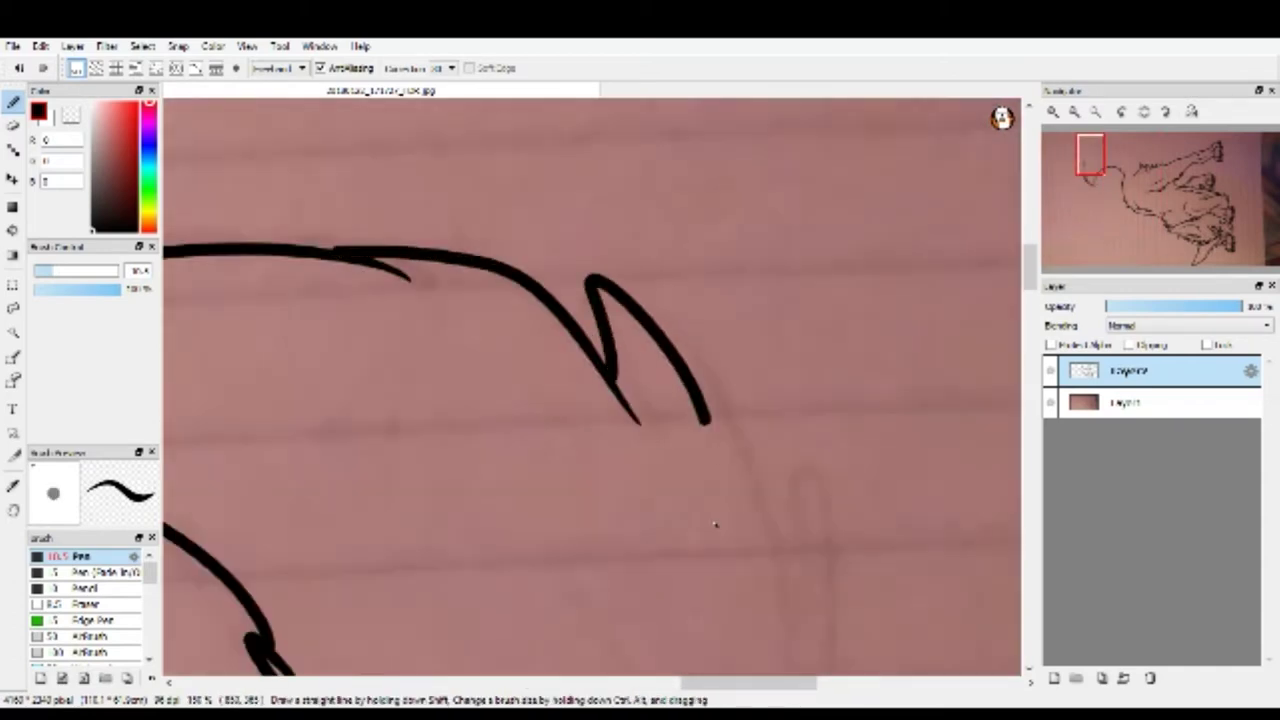
scroll(714, 449, "down", 2)
left_click_drag(560, 285, 600, 440)
Ink the tail's lower outer edge and the jagged fur underneath where it joins the rump.
scroll(585, 437, "down", 2)
scroll(585, 437, "down", 3)
scroll(585, 437, "up", 3)
mouse_move(400, 545)
left_mouse_down()
mouse_move(520, 555)
mouse_move(610, 345)
mouse_move(650, 318)
left_mouse_up()
scroll(567, 375, "down", 1)
scroll(567, 375, "up", 1)
scroll(586, 400, "down", 3)
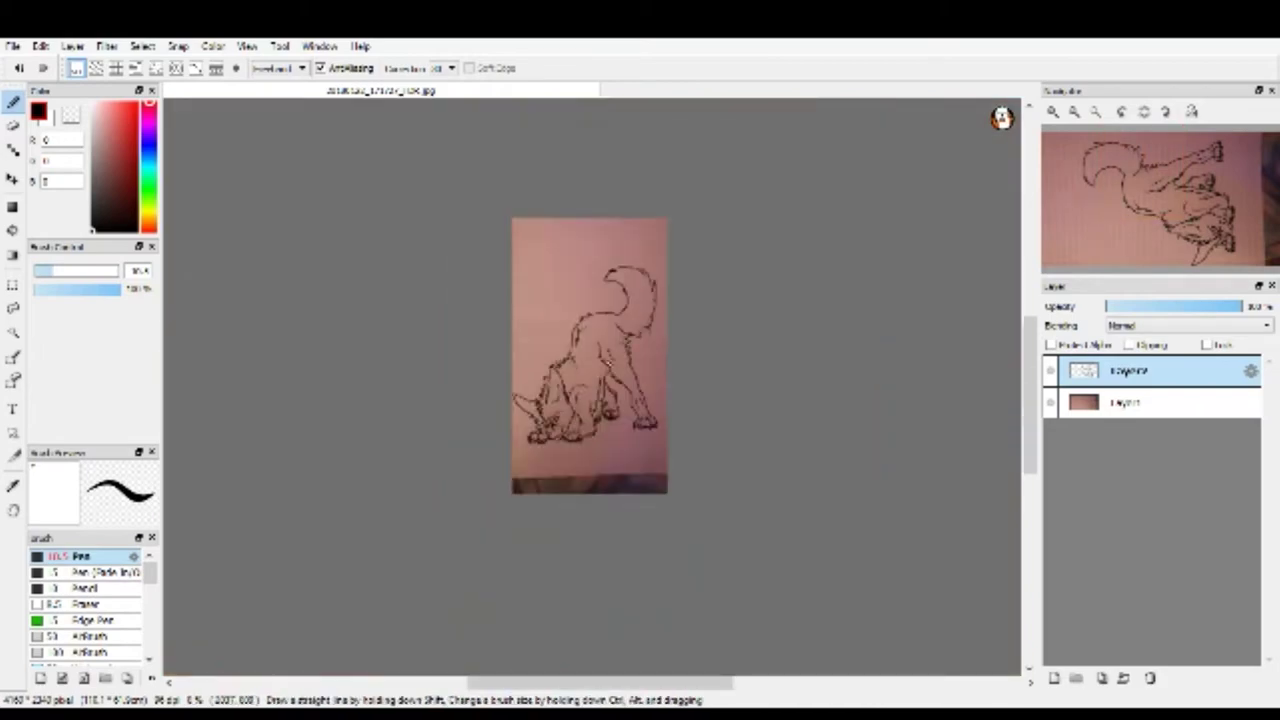
Hide the photographed sketch and add a clipping layer named Eyes directly below the line art.
scroll(595, 370, "up", 1)
left_click(1050, 402)
key("ctrl+shift+n")
left_click(1122, 406)
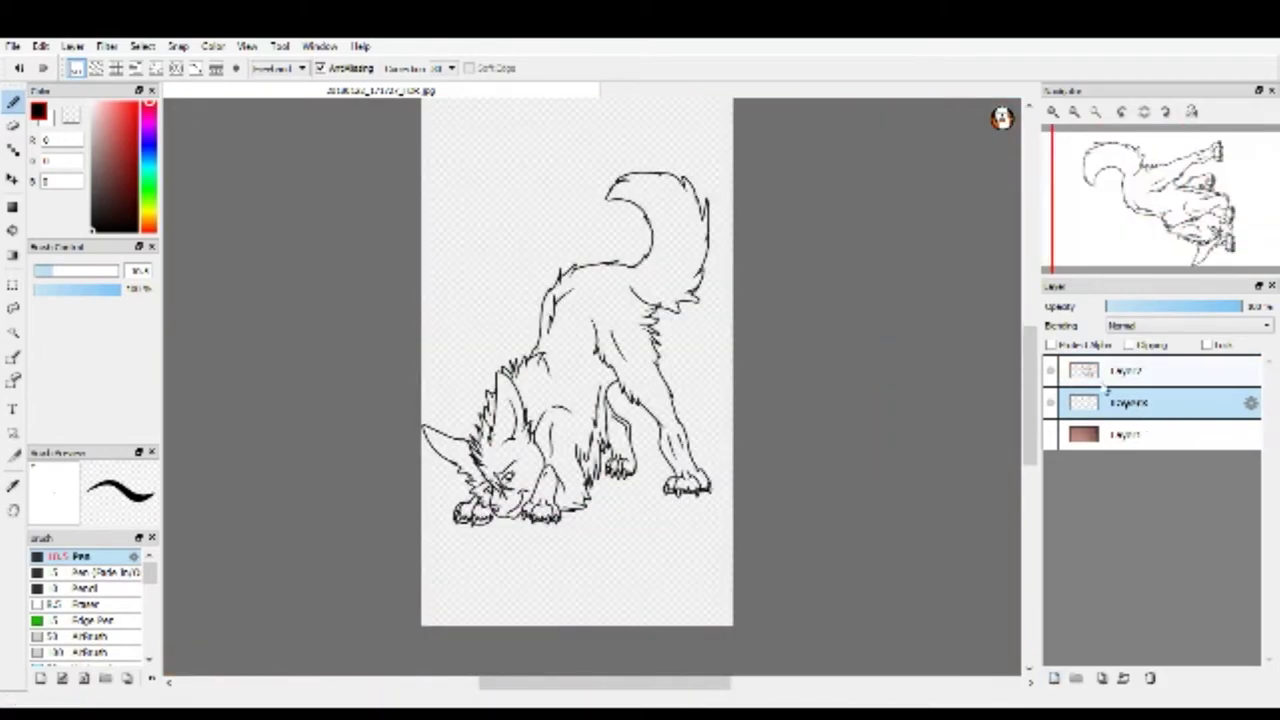
scroll(512, 477, "up", 5)
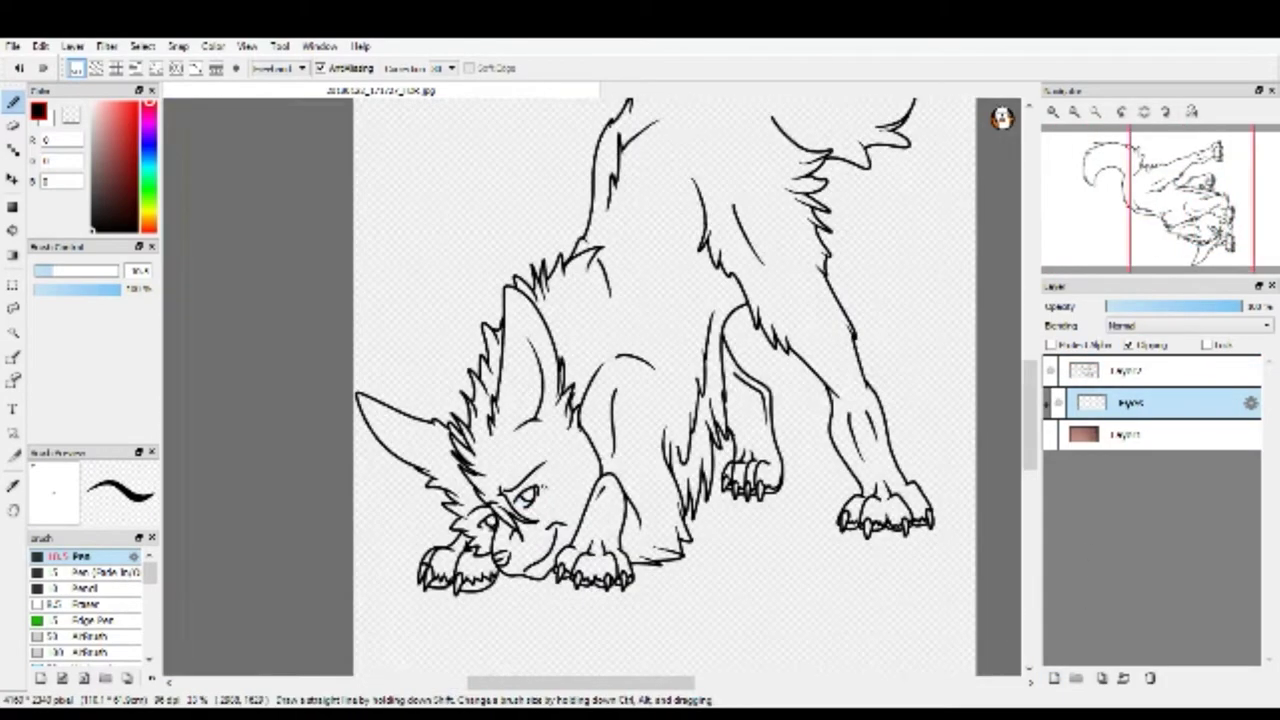
Fill both irises with bright green on a new layer below the Eyes layer.
left_click(122, 157)
left_click(149, 189)
scroll(432, 528, "up", 2)
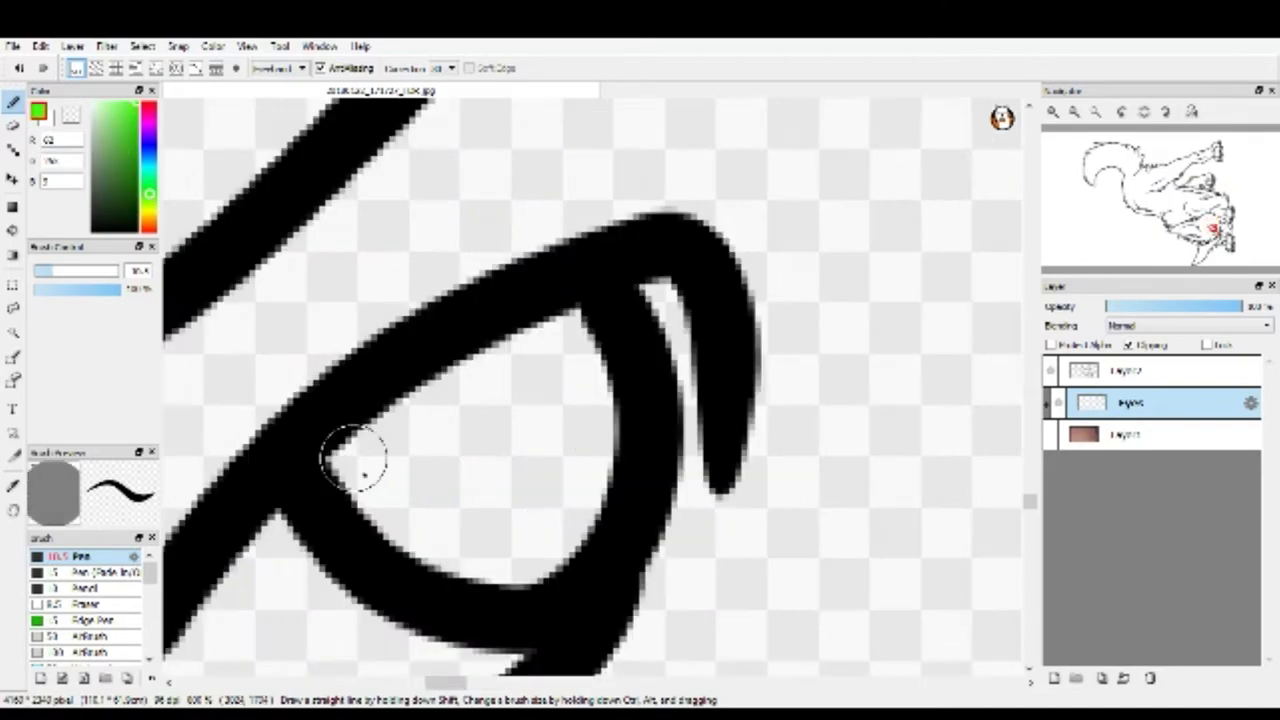
scroll(473, 572, "down", 2)
key("ctrl+shift+n")
mouse_move(400, 465)
left_mouse_down()
mouse_move(505, 490)
mouse_move(510, 462)
mouse_move(466, 474)
left_mouse_up()
scroll(466, 474, "down", 2)
scroll(400, 437, "up", 2)
left_click_drag(400, 437, 486, 571)
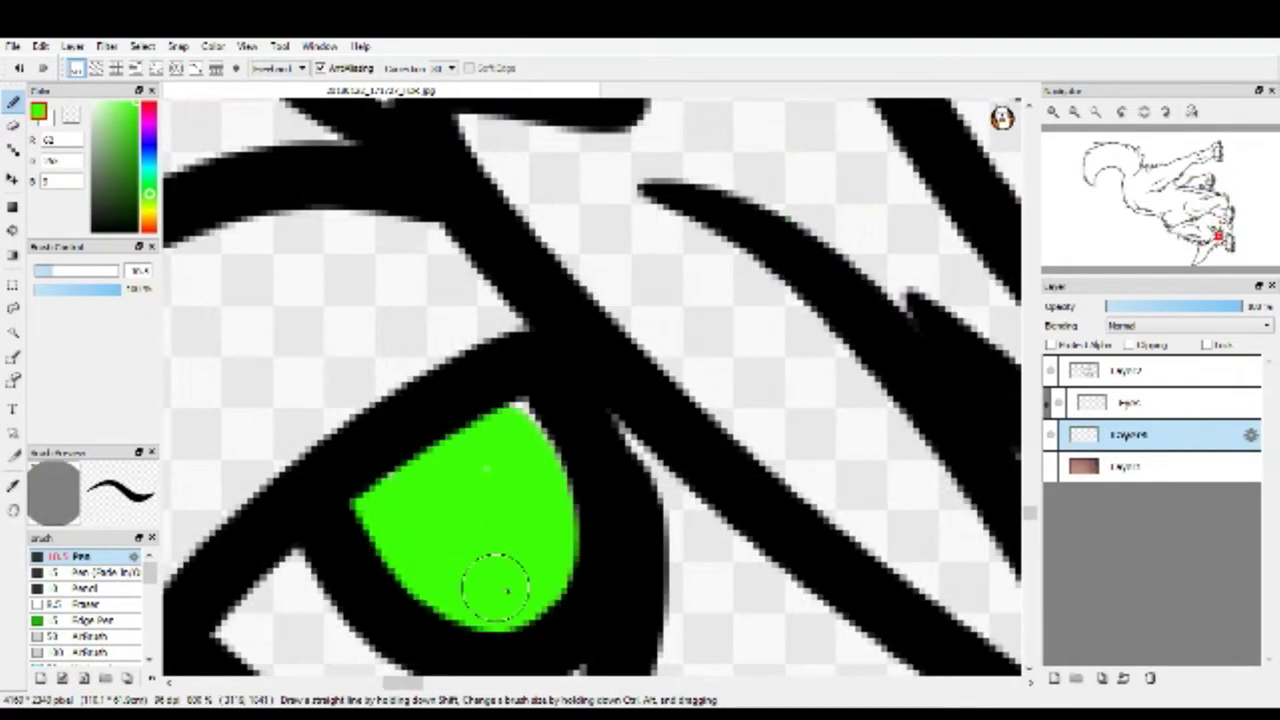
Airbrush a darker green shadow across the upper part of both irises on a new layer.
scroll(422, 455, "down", 2)
scroll(470, 515, "up", 1)
key("ctrl+shift+n")
left_click(90, 652)
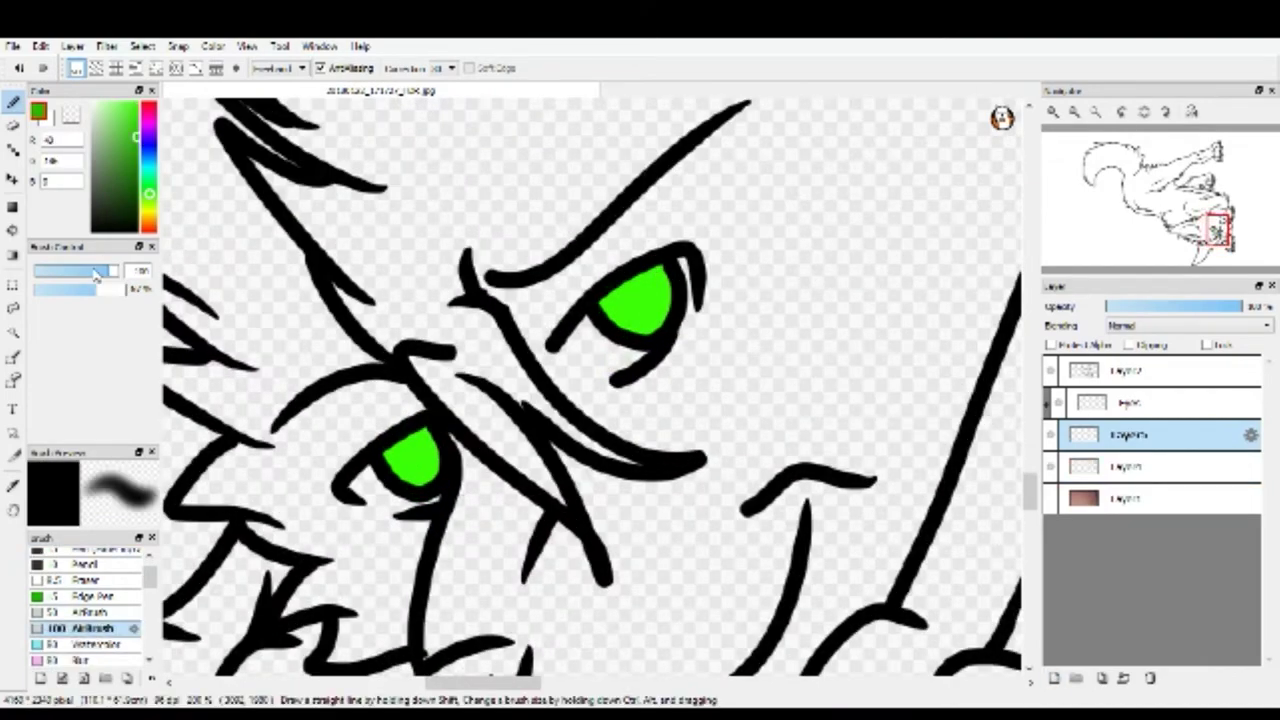
scroll(345, 455, "up", 2)
scroll(420, 440, "down", 3)
scroll(470, 415, "up", 3)
mouse_move(400, 386)
left_mouse_down()
mouse_move(486, 343)
mouse_move(500, 350)
left_mouse_up()
scroll(480, 380, "down", 1)
scroll(480, 380, "up", 1)
scroll(543, 430, "down", 3)
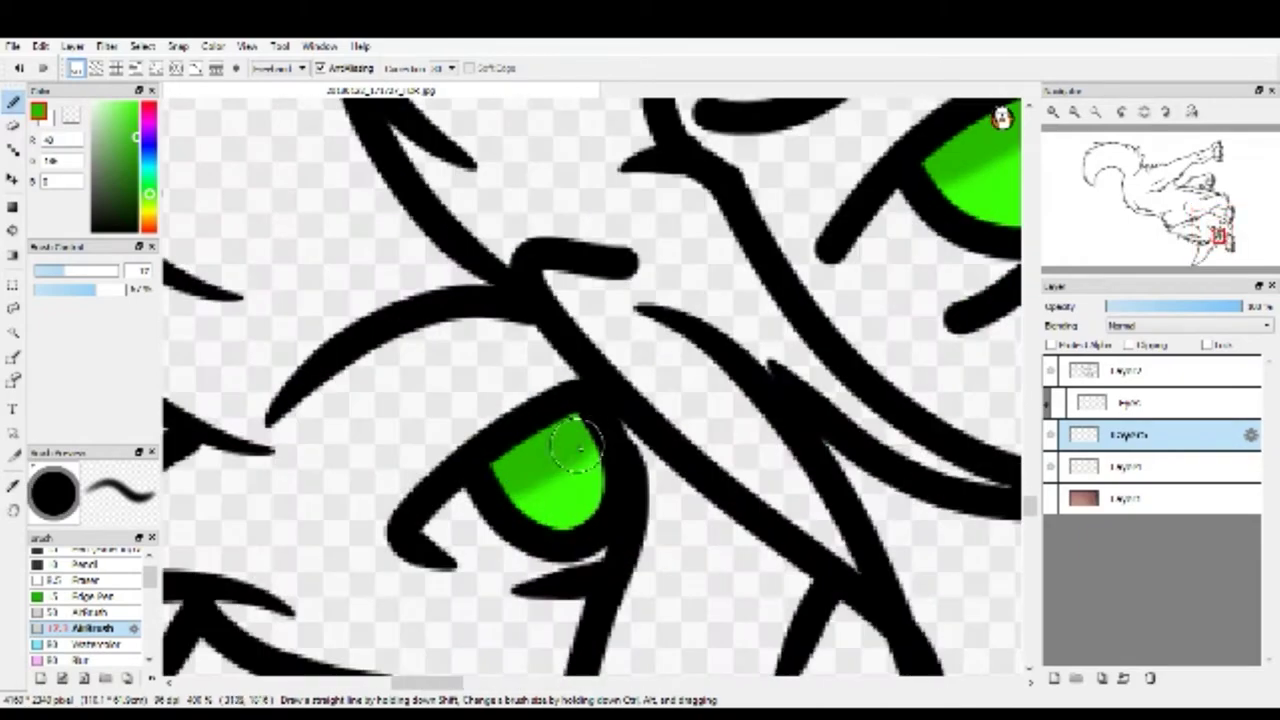
Draw a thin dark green slit pupil in each eye with a small Pen brush.
scroll(700, 250, "up", 1)
scroll(105, 572, "up", 1)
left_click(85, 556)
scroll(428, 314, "up", 1)
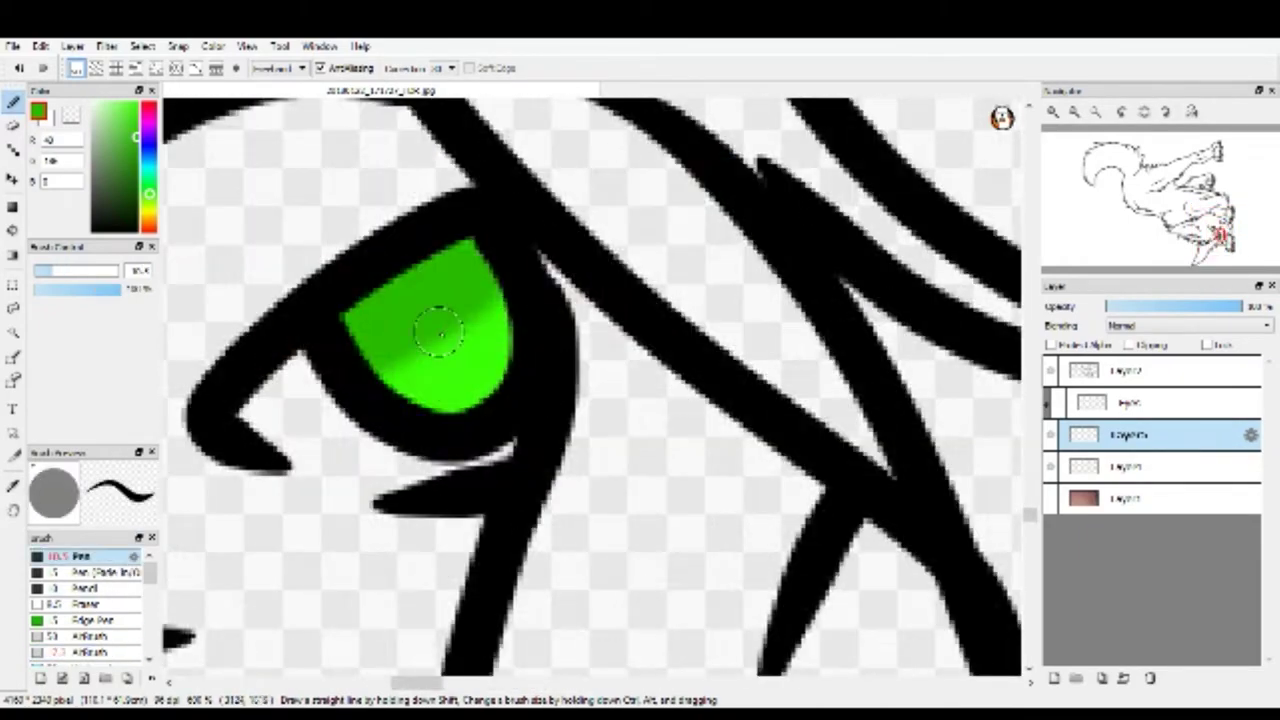
left_click_drag(47, 276, 36, 275)
scroll(374, 263, "down", 4)
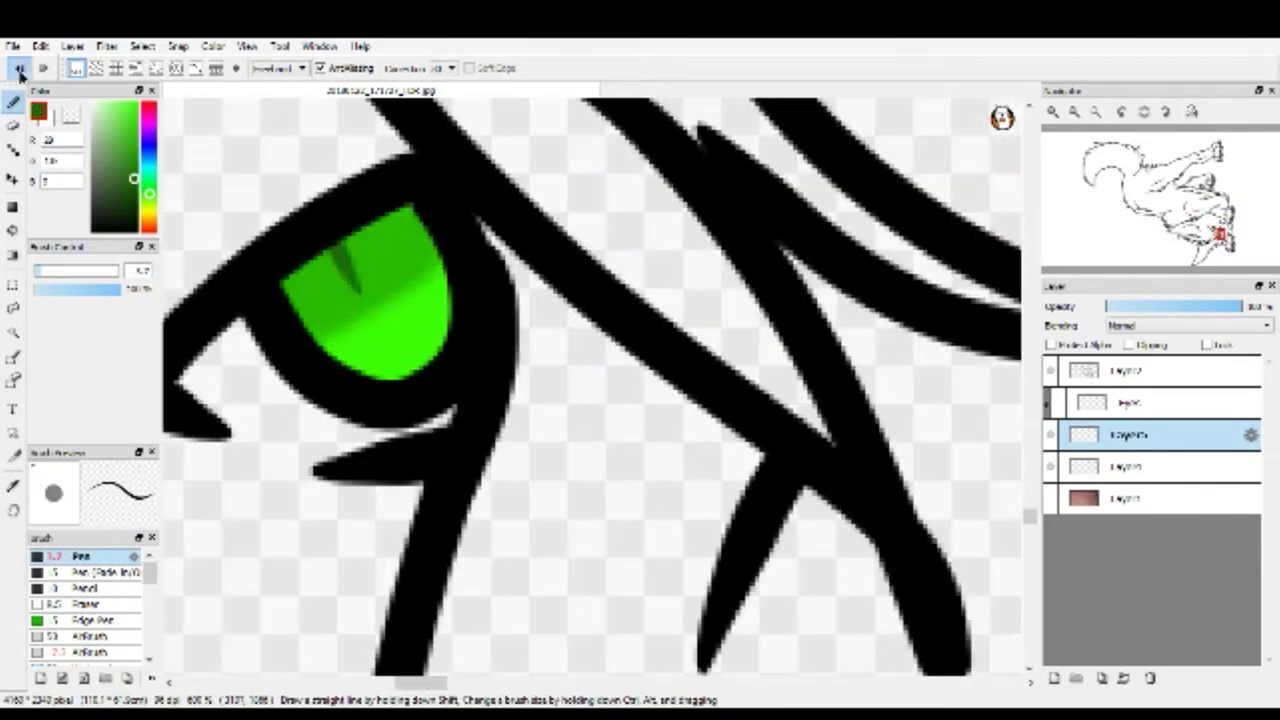
scroll(590, 385, "down", 1)
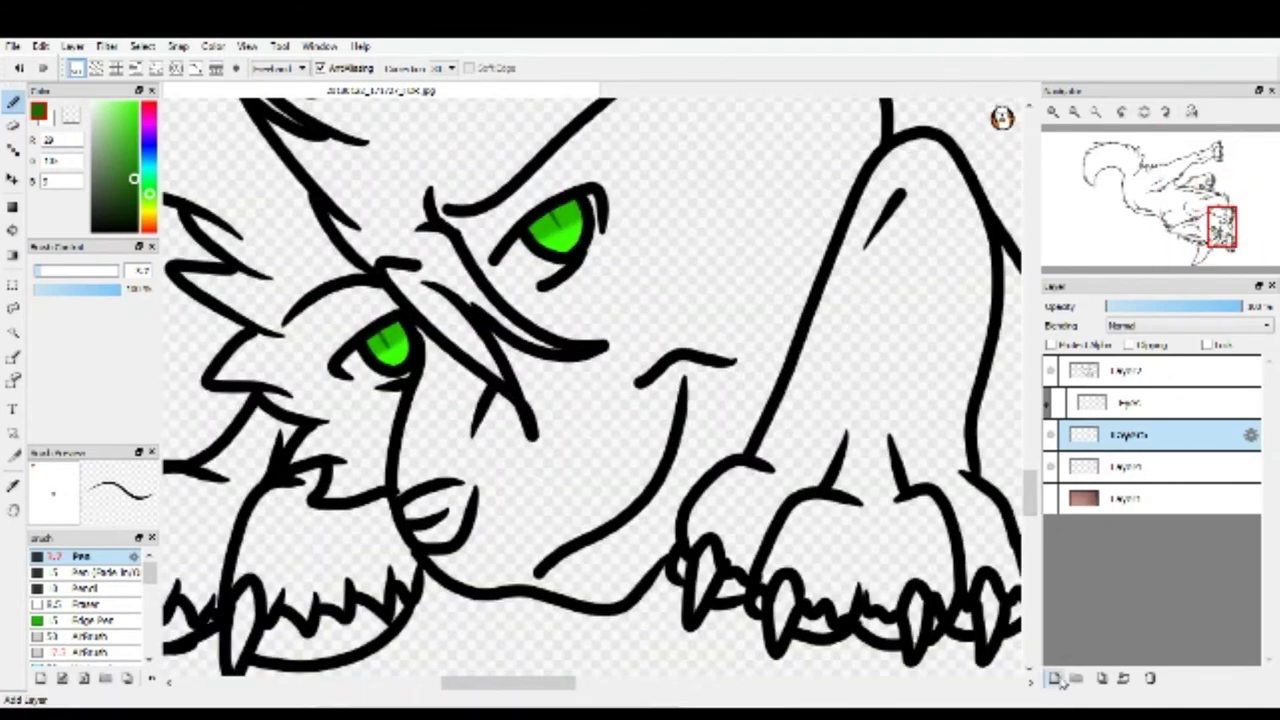
Paint light green flecks around the lower irises on a new layer and refine them with a small Eraser.
scroll(540, 300, "up", 3)
left_click(123, 121)
left_click_drag(495, 283, 405, 350)
scroll(590, 385, "down", 3)
scroll(590, 385, "up", 3)
key("e")
left_click(36, 271)
scroll(530, 257, "up", 2)
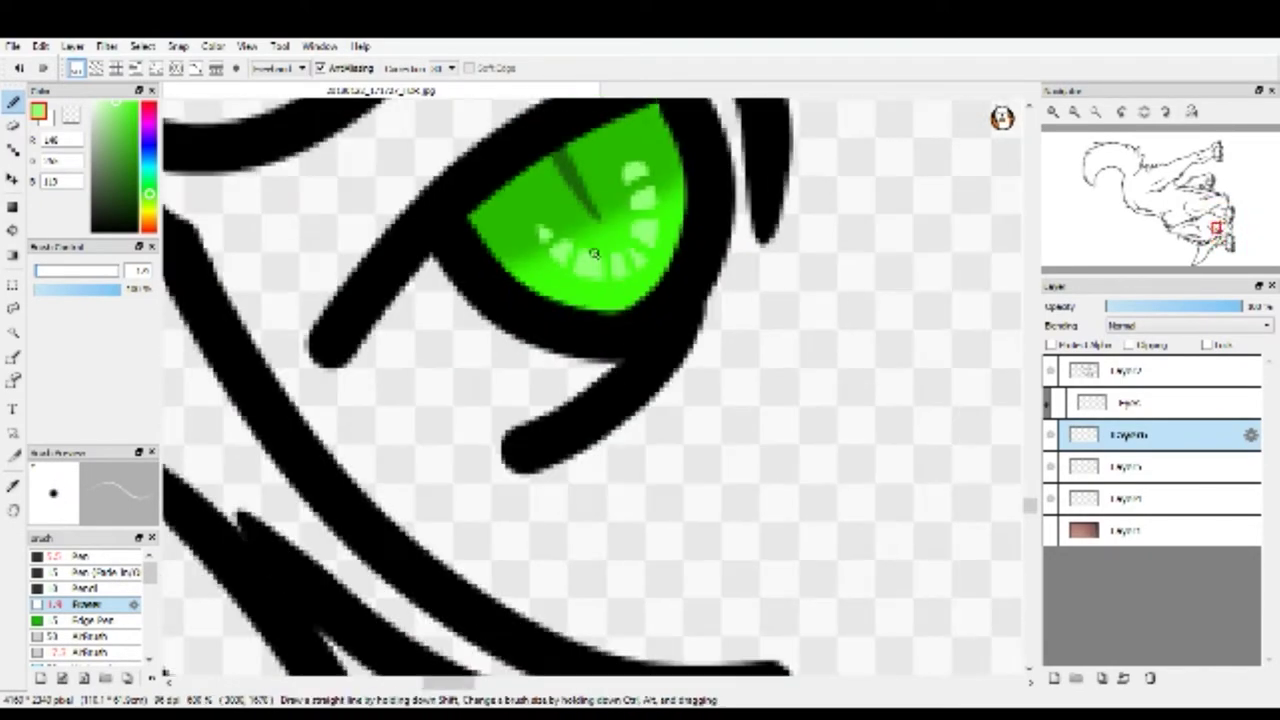
Add another layer for the eyes and draw a thin light green line along each slit pupil.
scroll(590, 385, "down", 3)
scroll(590, 385, "up", 8)
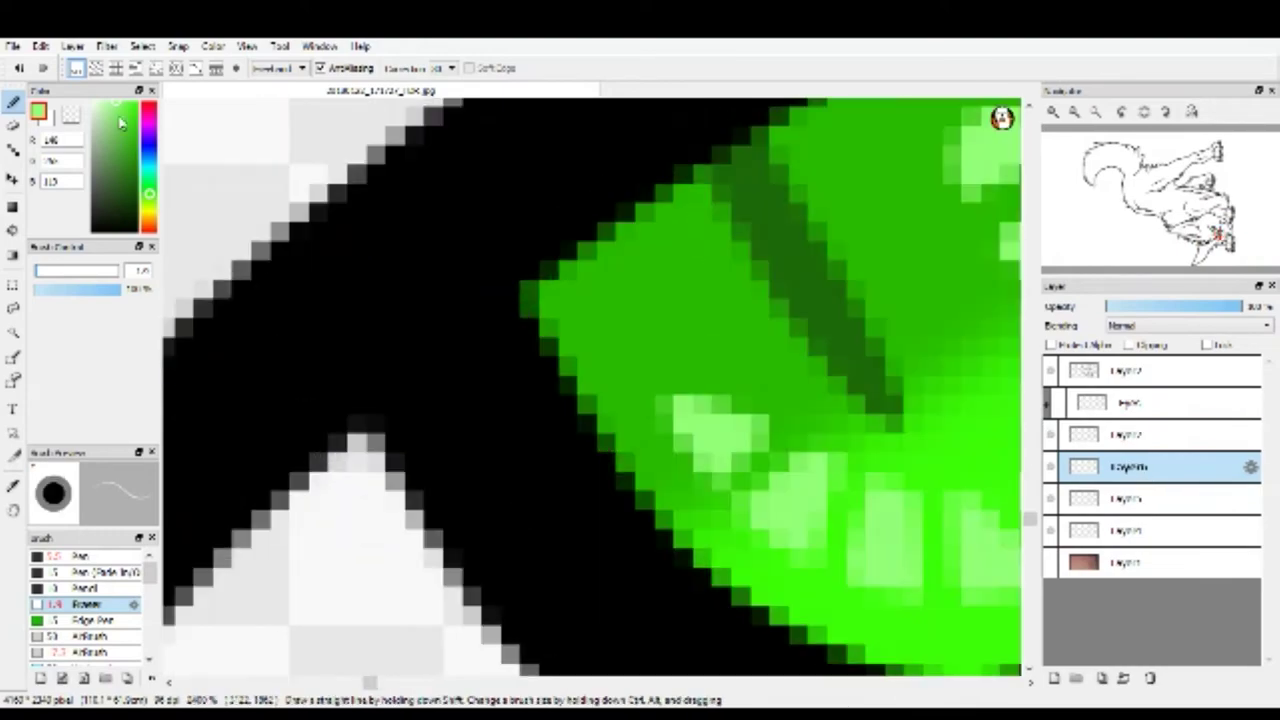
key("e")
scroll(547, 248, "down", 1)
scroll(547, 248, "up", 1)
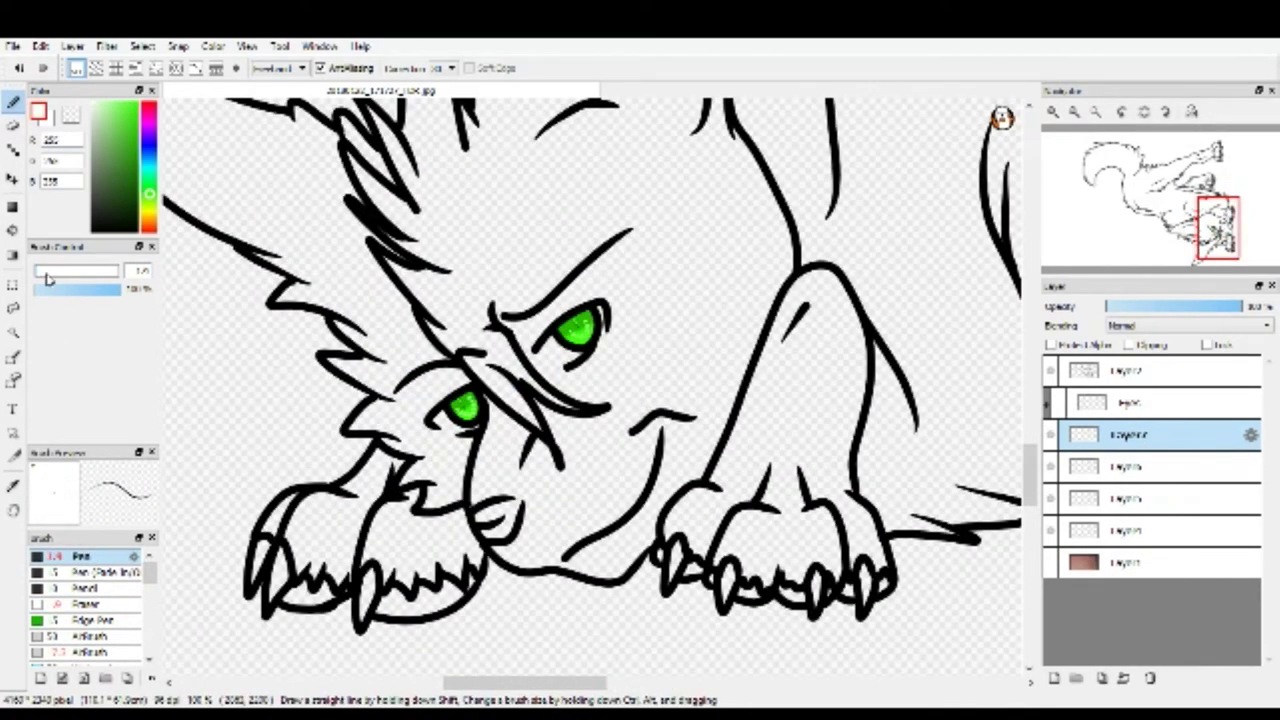
Paint white highlights over both irises and reduce the highlight layer's opacity to 53%.
scroll(695, 415, "up", 5)
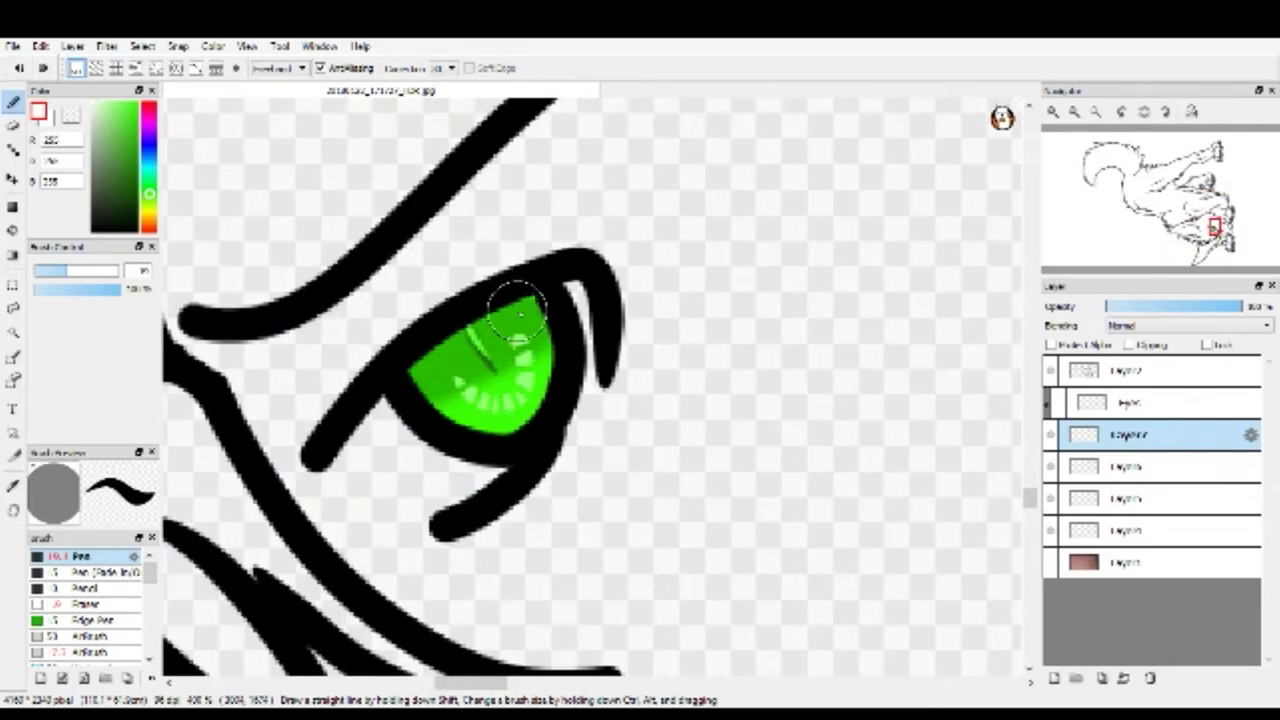
scroll(695, 415, "down", 3)
scroll(329, 414, "up", 4)
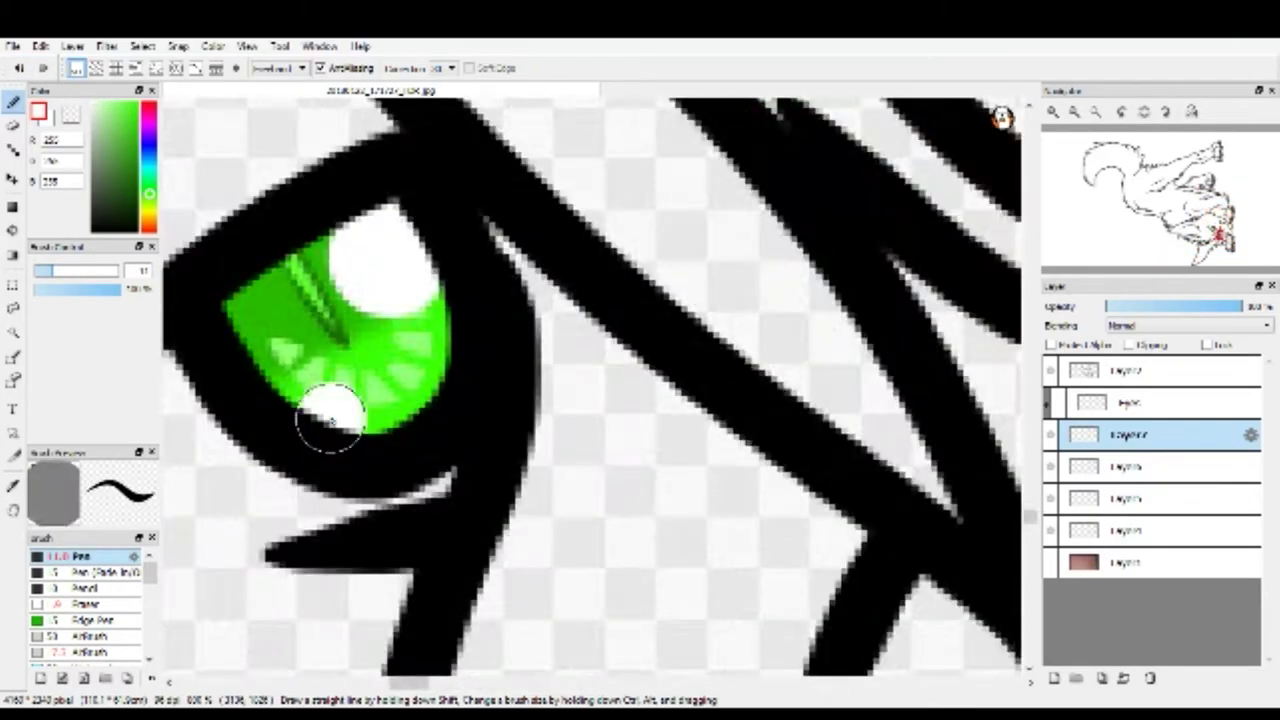
scroll(536, 311, "down", 2)
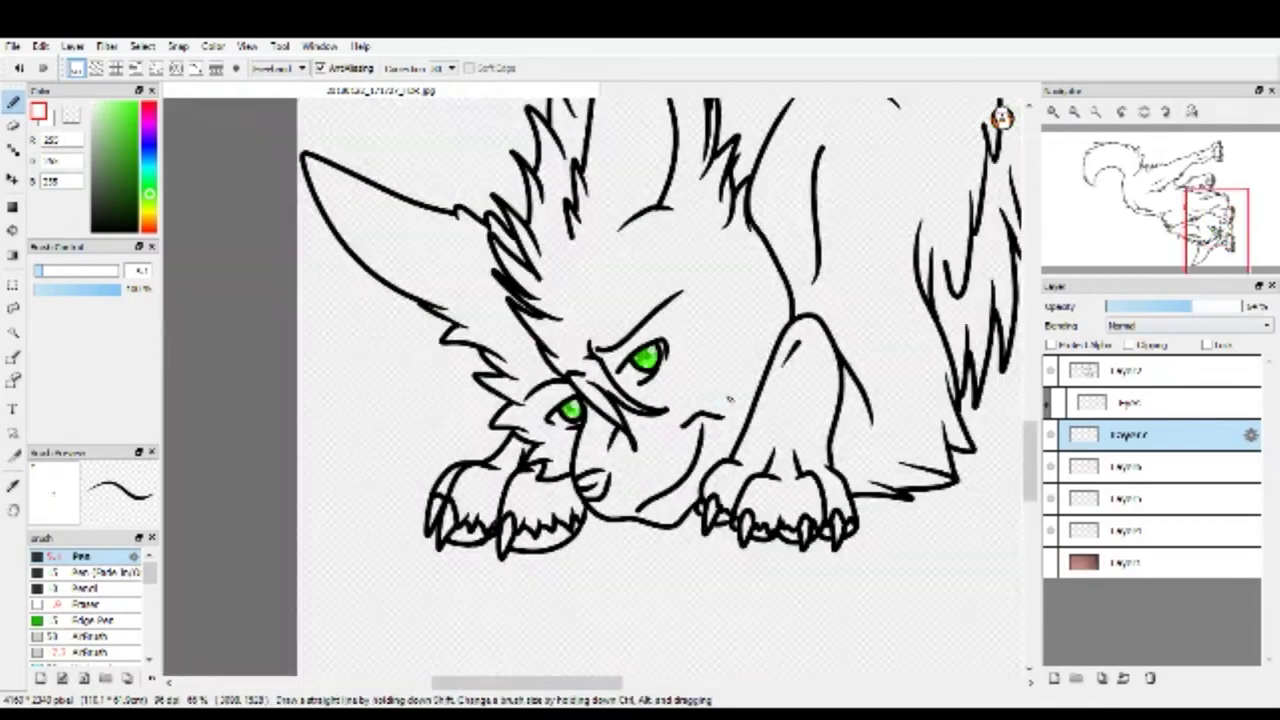
left_click_drag(729, 399, 491, 466)
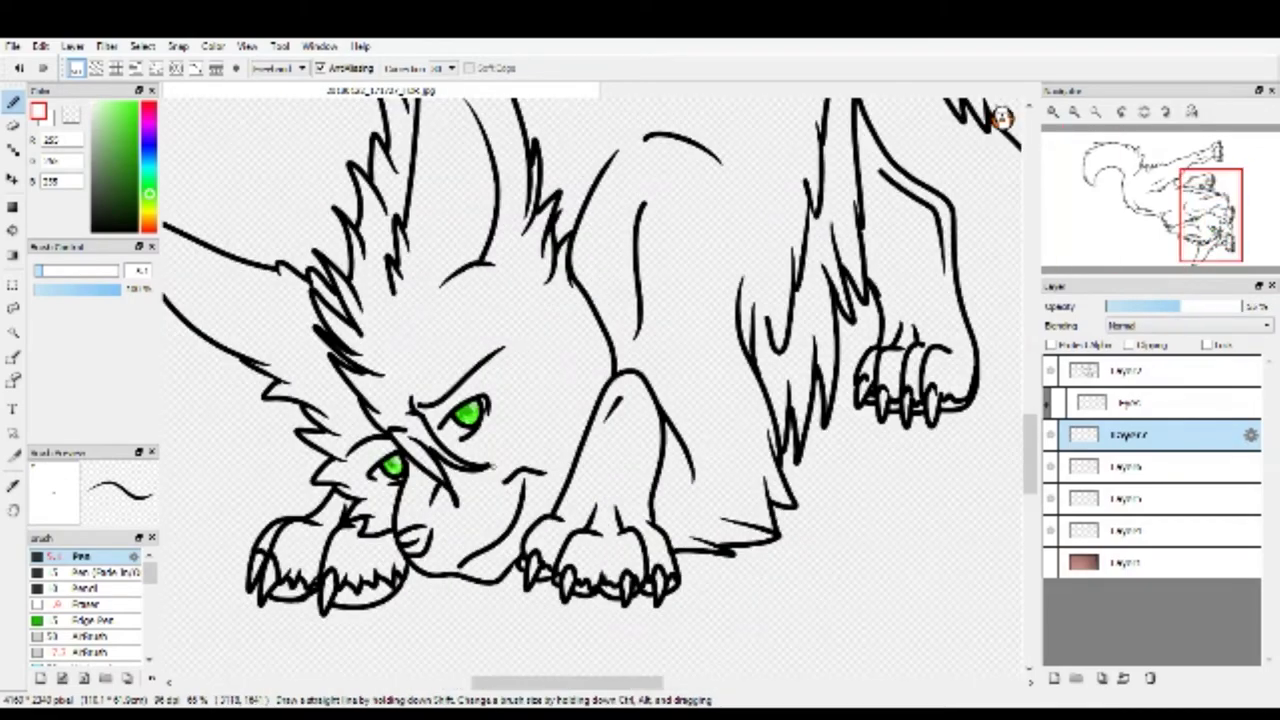
Add small white glints to both eyes on a new layer at 81% opacity.
scroll(445, 360, "up", 4)
key("ctrl+shift+n")
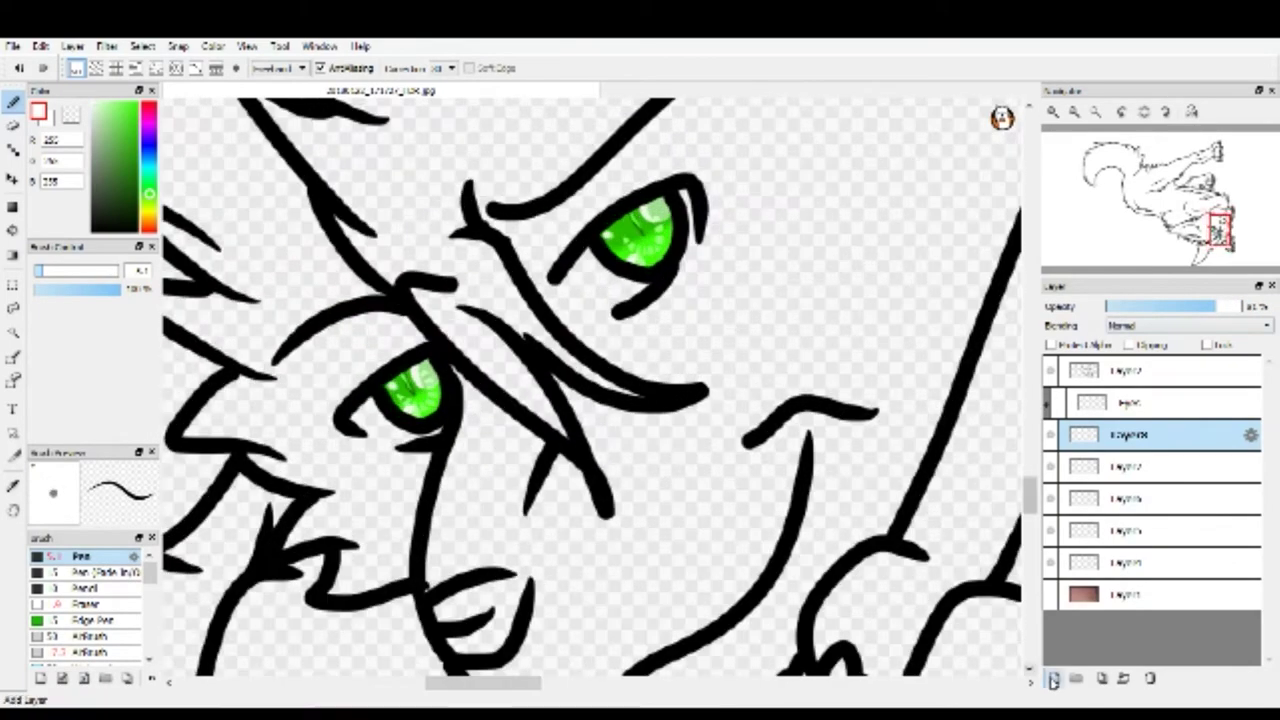
Add another empty layer and move it above the line art to the top of the layer stack.
left_click(1053, 680)
scroll(592, 226, "up", 3)
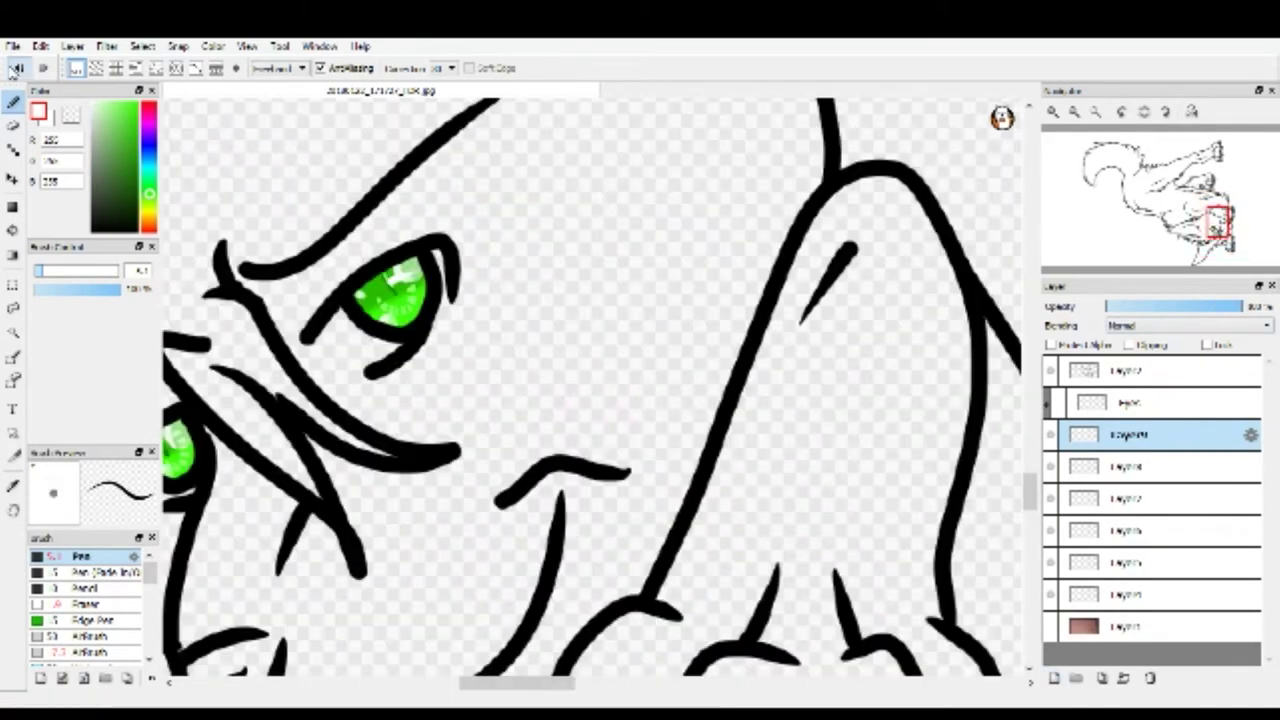
left_click_drag(1130, 434, 1130, 370)
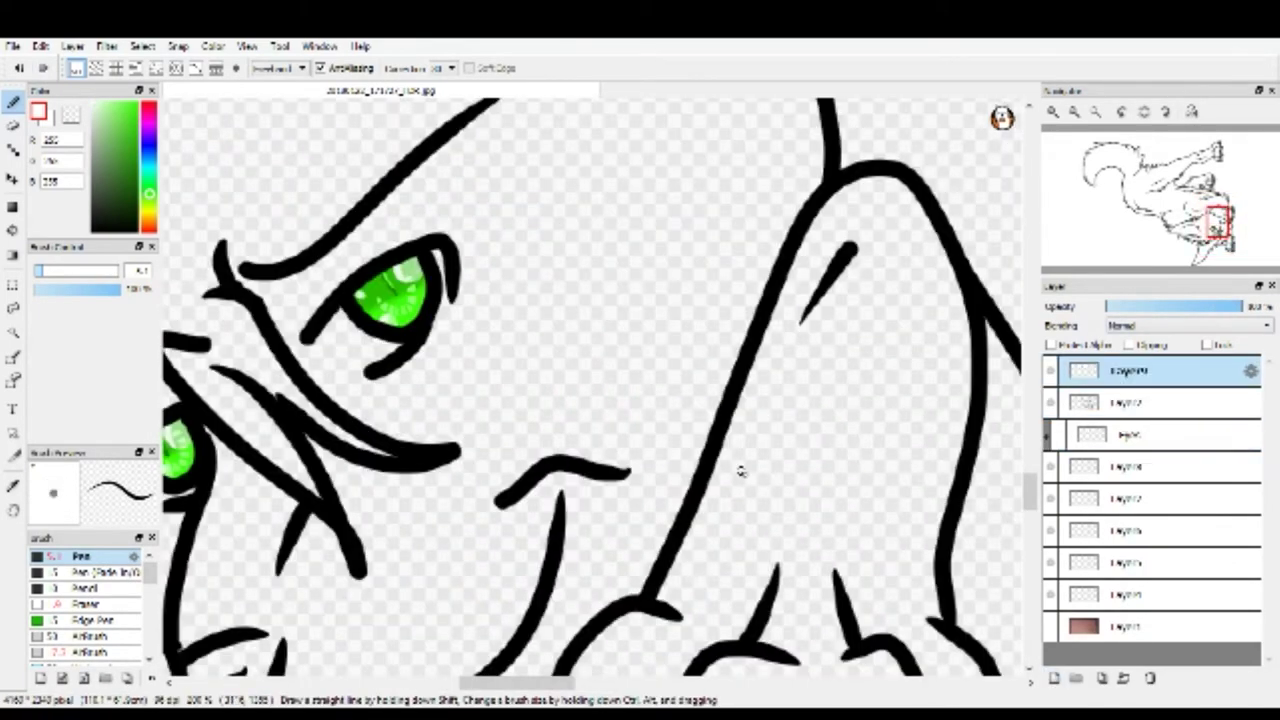
Add a layer directly above the white glint layer and paint the uncovered areas inside both eyes white.
scroll(345, 512, "up", 2)
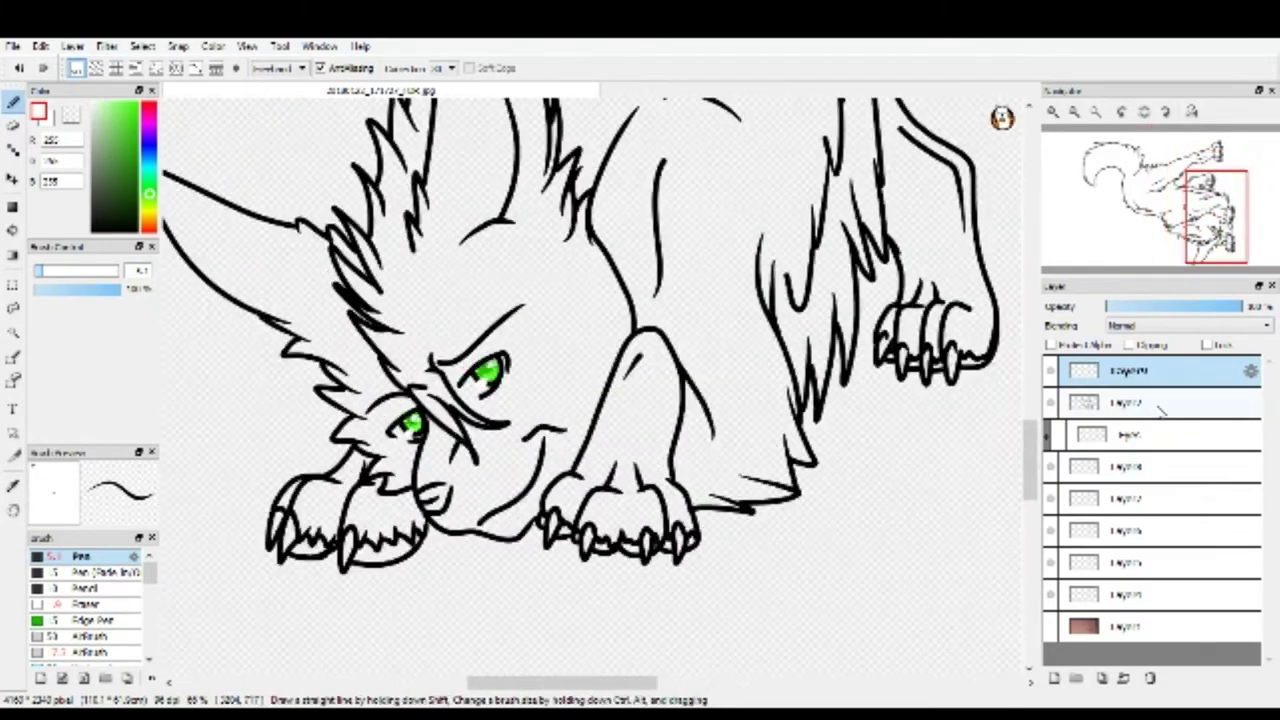
left_click(1130, 466)
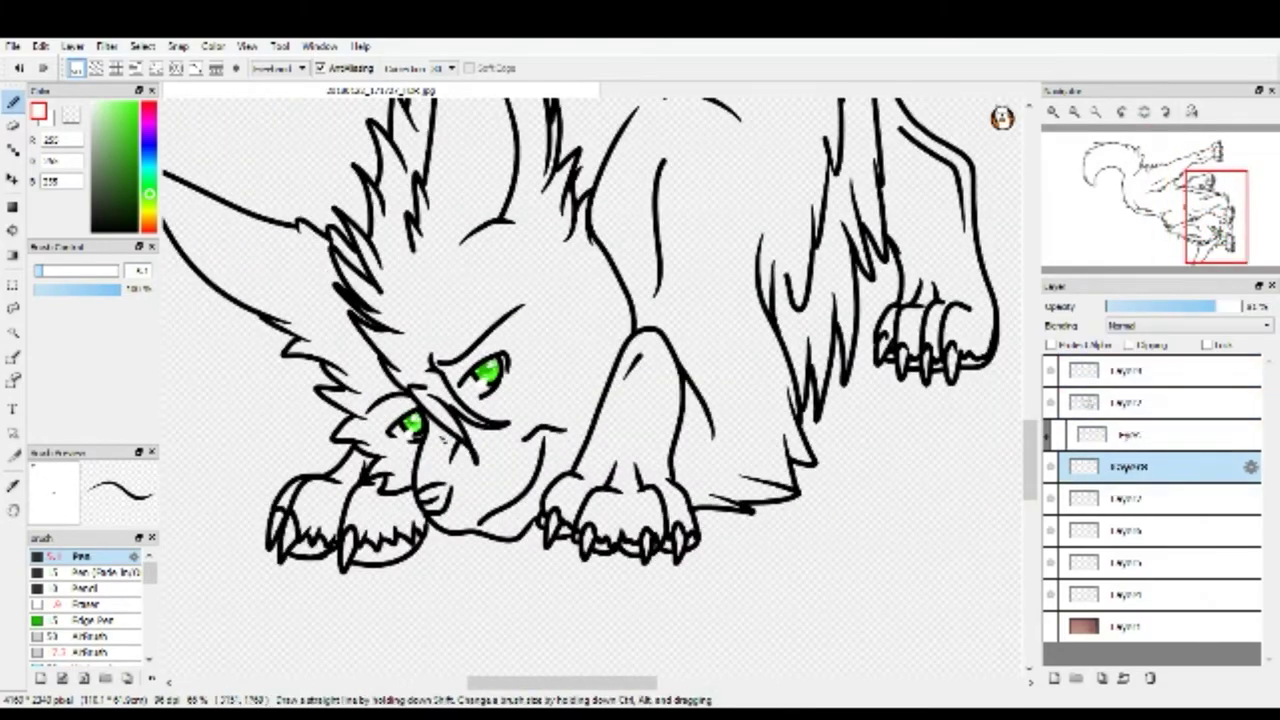
scroll(425, 280, "up", 5)
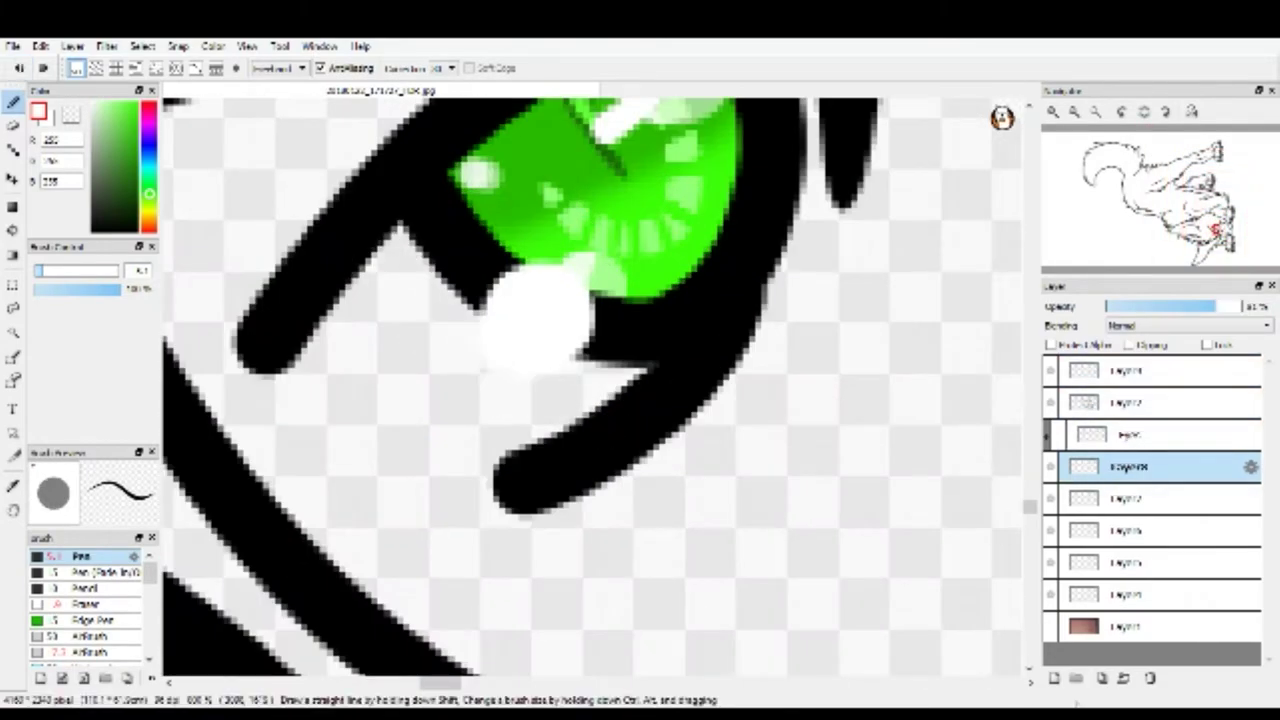
key("ctrl+shift+n")
mouse_move(229, 271)
left_mouse_down()
mouse_move(462, 336)
mouse_move(592, 404)
mouse_move(286, 329)
left_mouse_up()
scroll(557, 300, "down", 3)
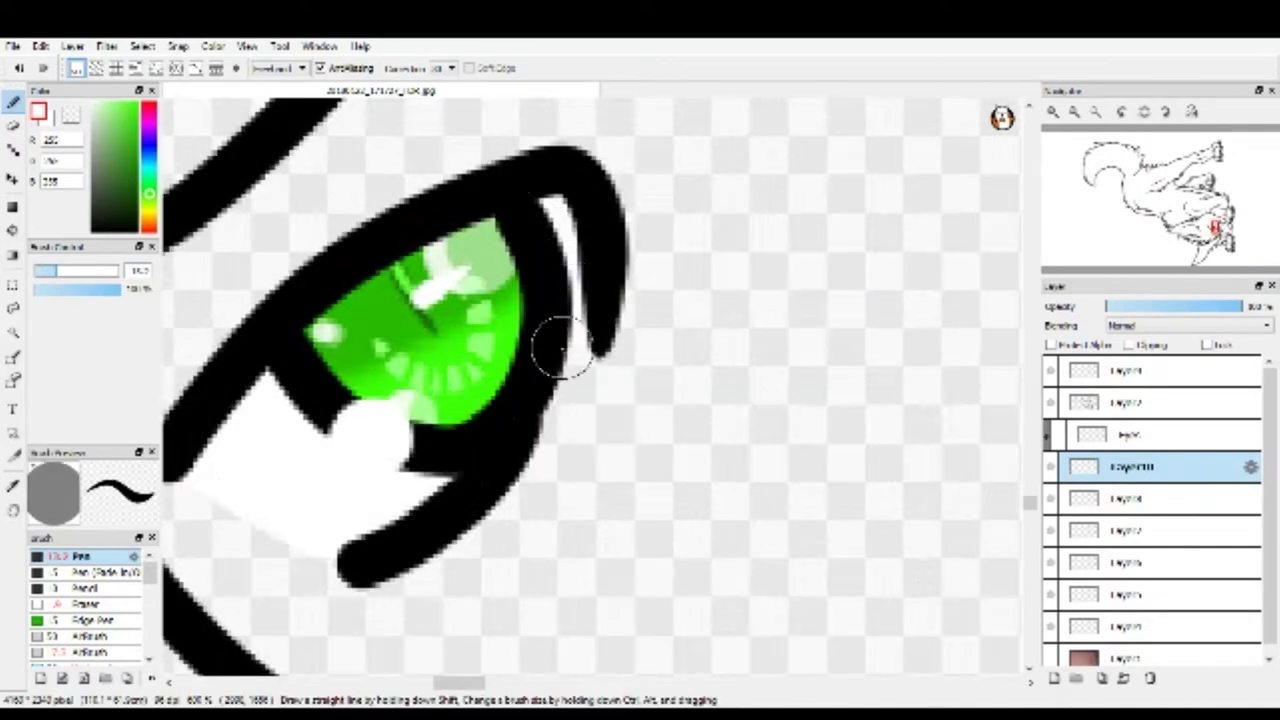
left_click_drag(414, 434, 410, 482)
scroll(410, 482, "down", 5)
Create a Base folder and a new empty layer beneath the eye colour layers.
left_click(1125, 626)
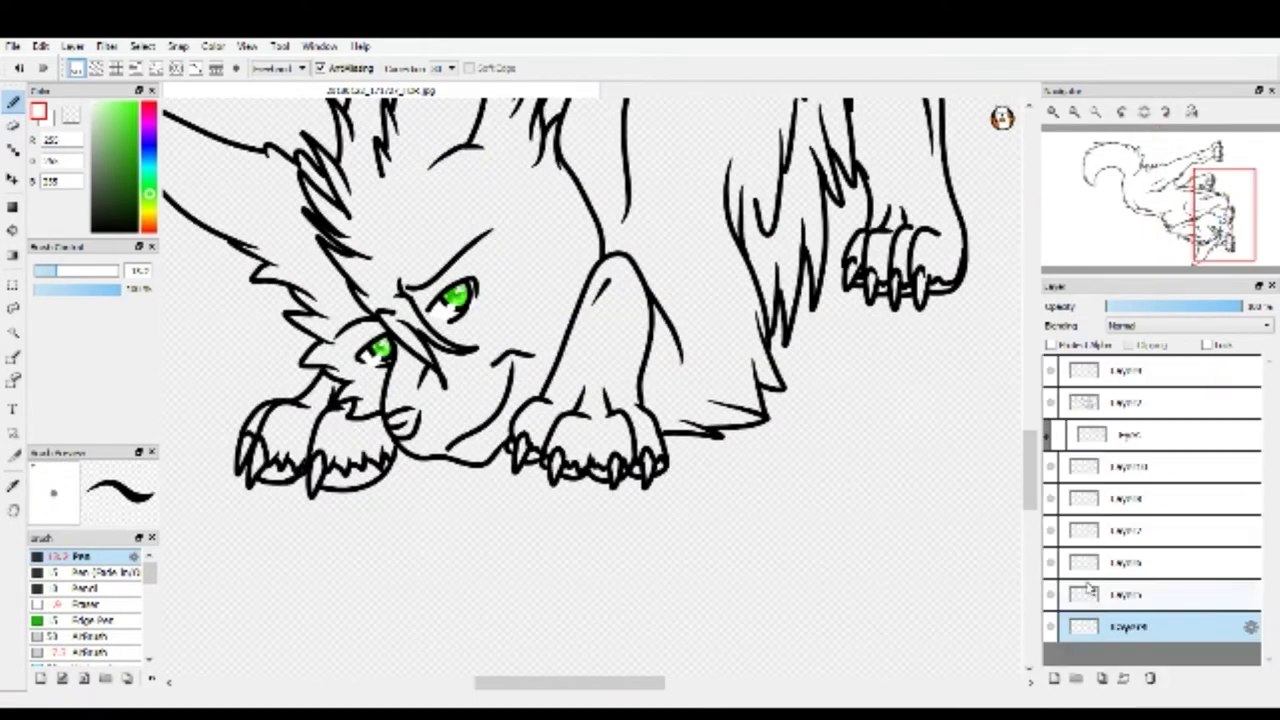
key("ctrl+shift+n")
key("ctrl+shift+n")
scroll(1120, 640, "down", 1)
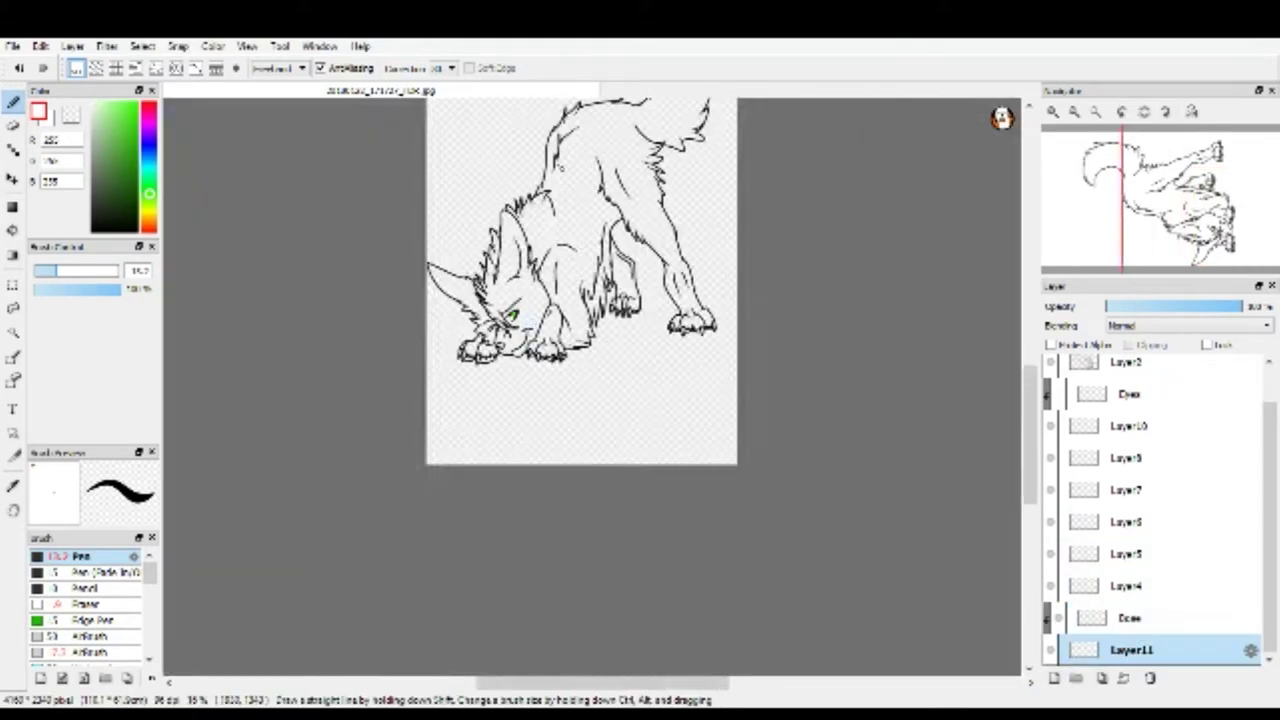
Fill the animal's head and ears with a very dark green on the new base layer.
left_click(12, 230)
left_click(478, 402)
scroll(480, 404, "up", 1)
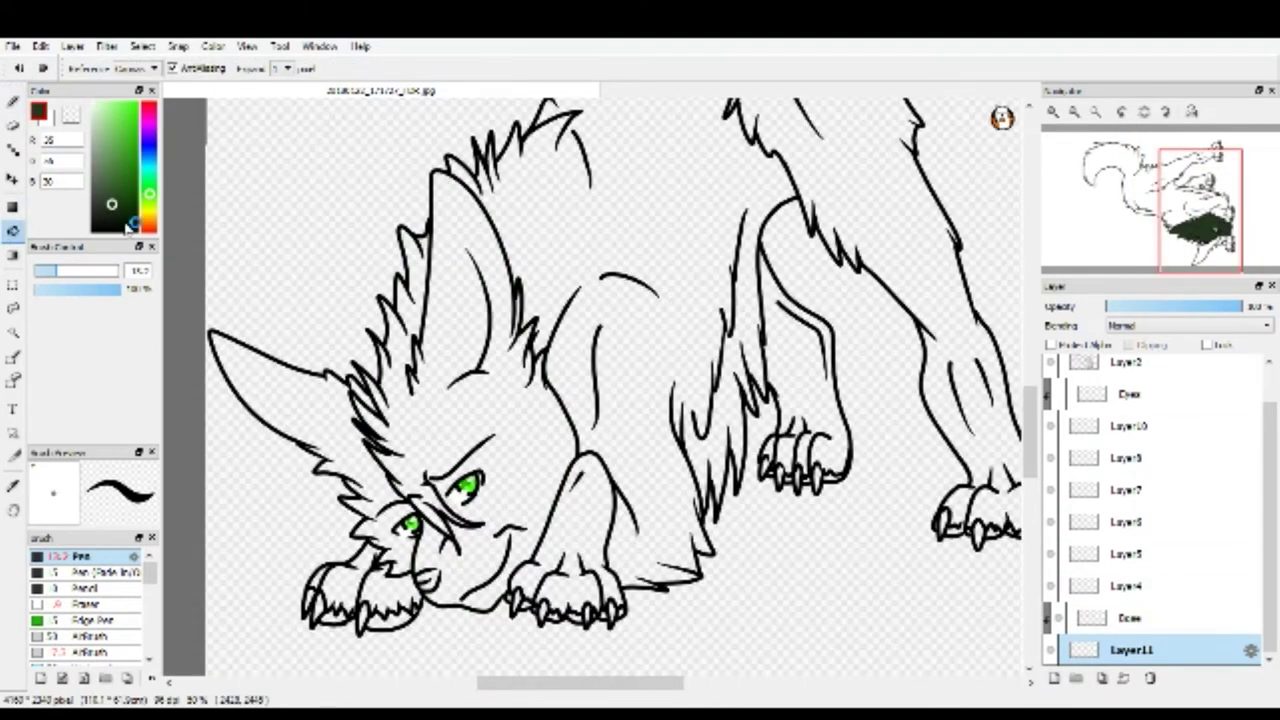
left_click(453, 437)
left_click(372, 482)
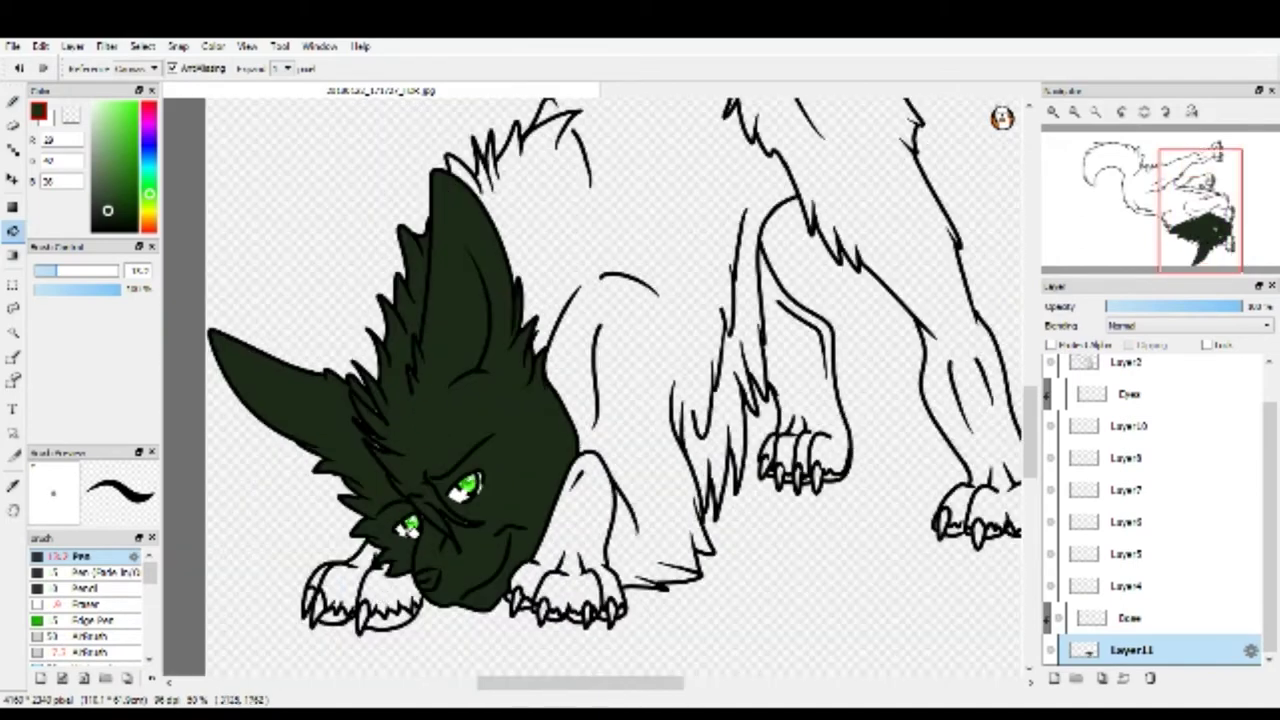
Fill the paws, body, legs and tail with the same very dark green.
left_click(338, 578)
scroll(338, 578, "up", 1)
left_click(922, 418)
scroll(468, 385, "right", 3)
left_click(700, 420)
scroll(512, 463, "down", 3)
scroll(512, 463, "down", 1)
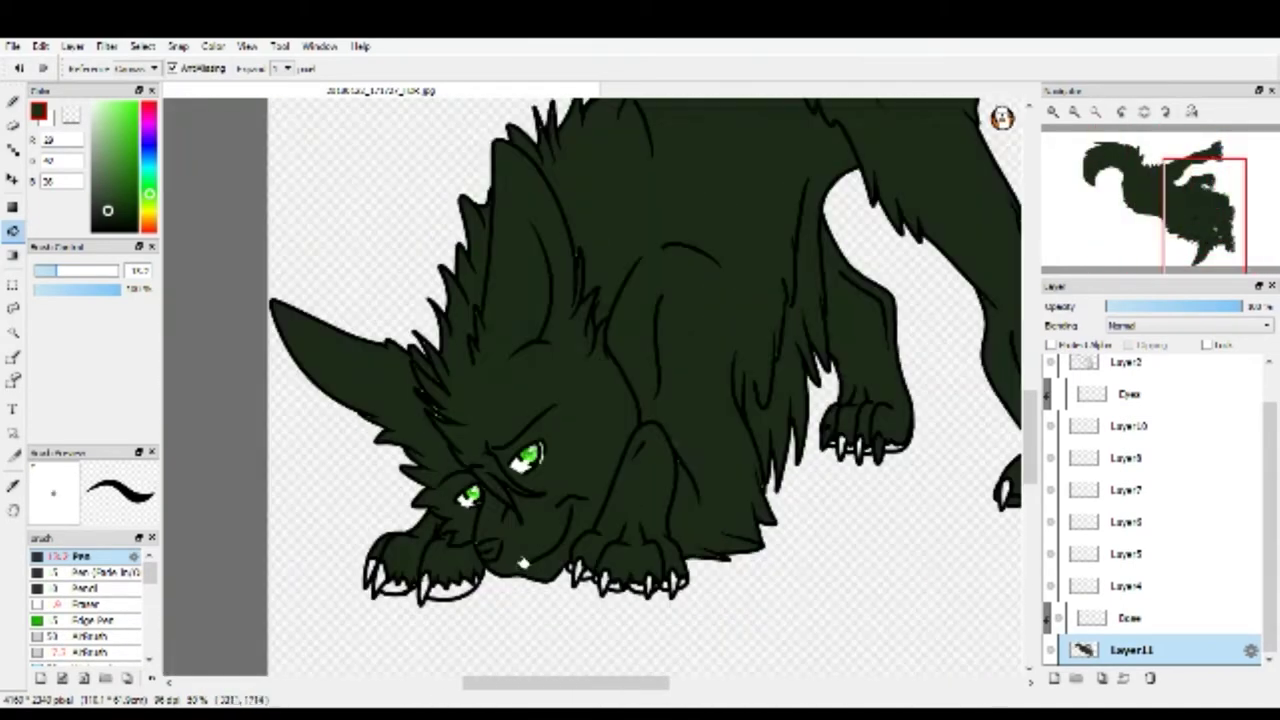
Select the background around the animal, invert the selection and paint over the remaining gaps with a very large dark green pen.
left_click(337, 394)
scroll(337, 394, "down", 1)
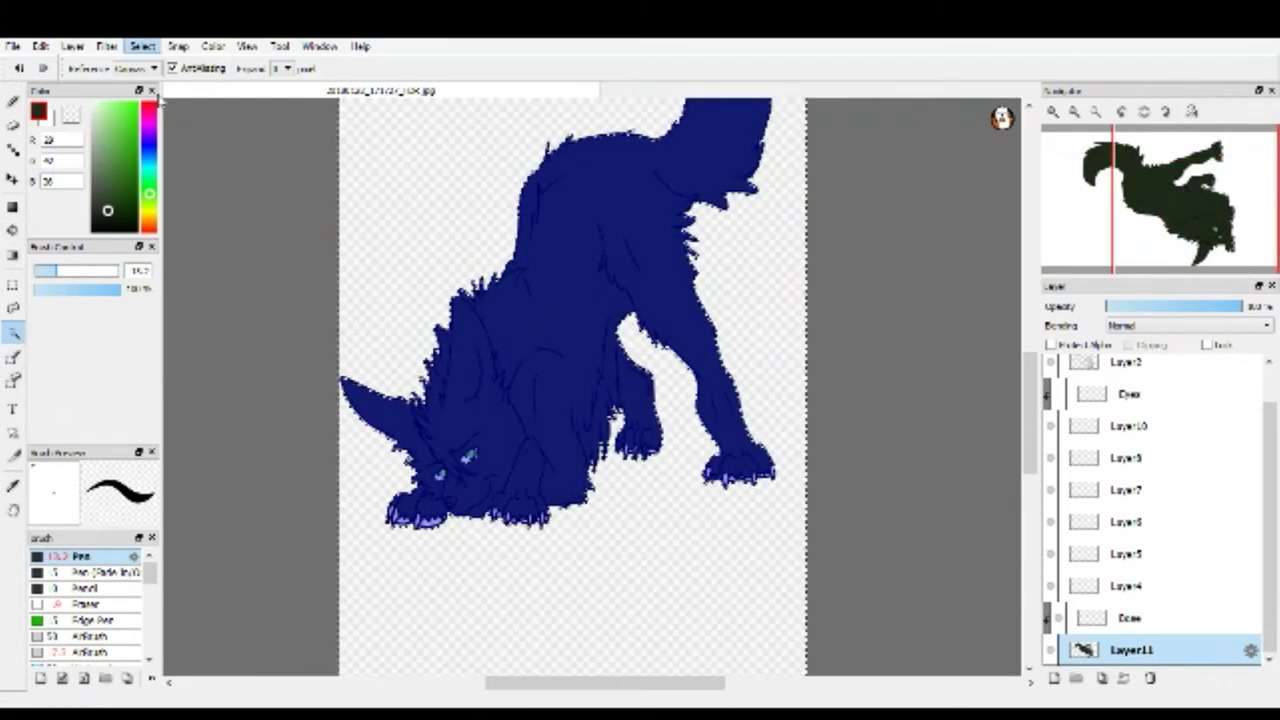
key("ctrl+i")
key("b")
left_click_drag(330, 372, 369, 372)
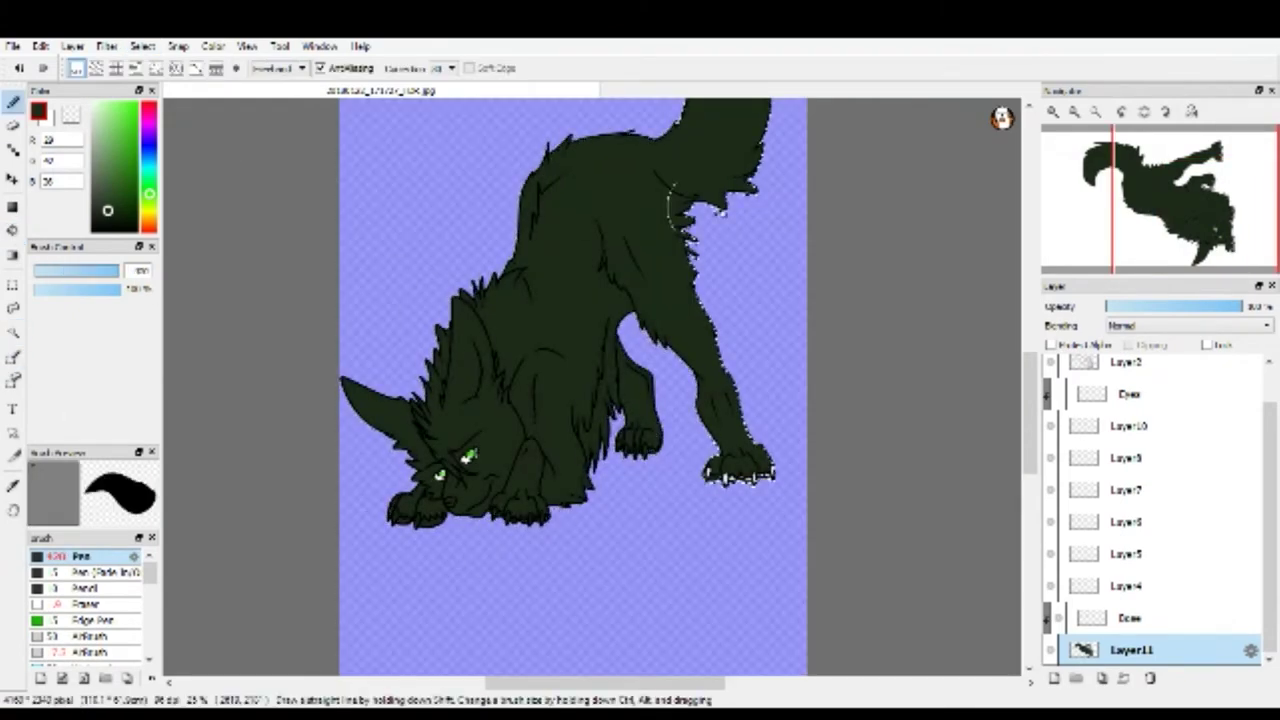
Add a layer above the base fill and paint the claws of both front paws medium green.
scroll(472, 521, "up", 2)
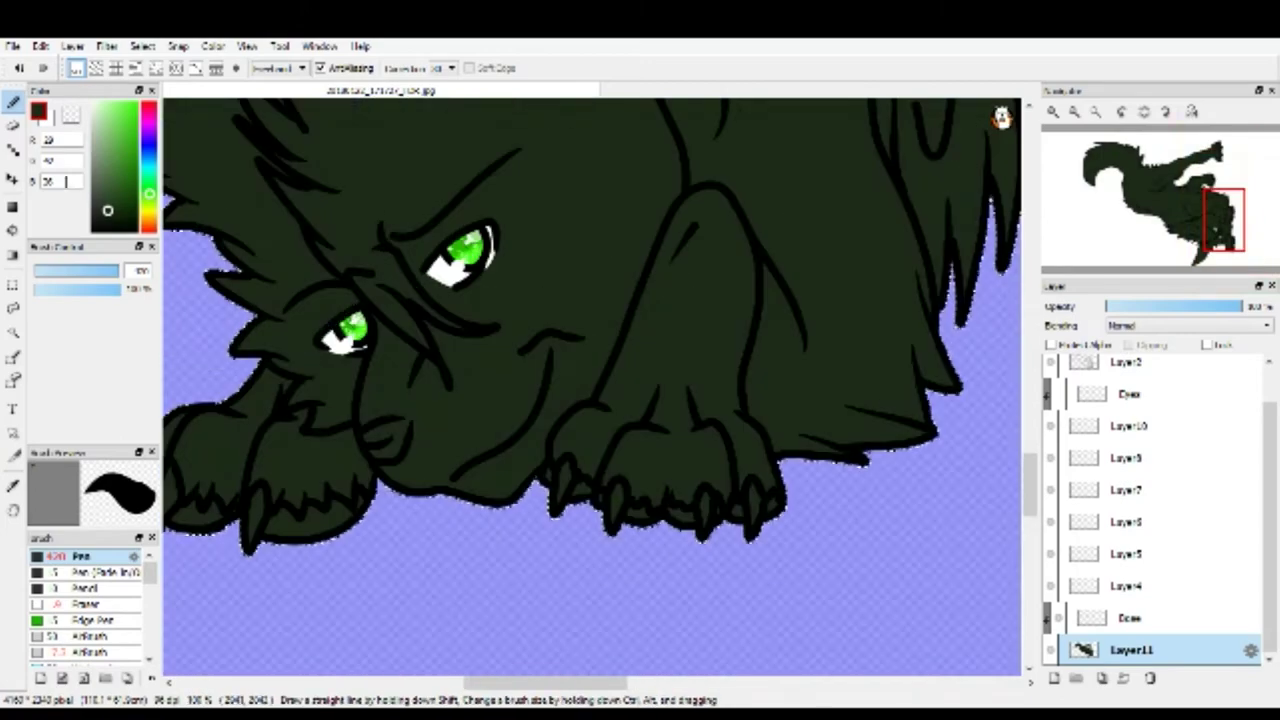
scroll(493, 343, "down", 1)
key("ctrl+shift+n")
scroll(493, 343, "up", 3)
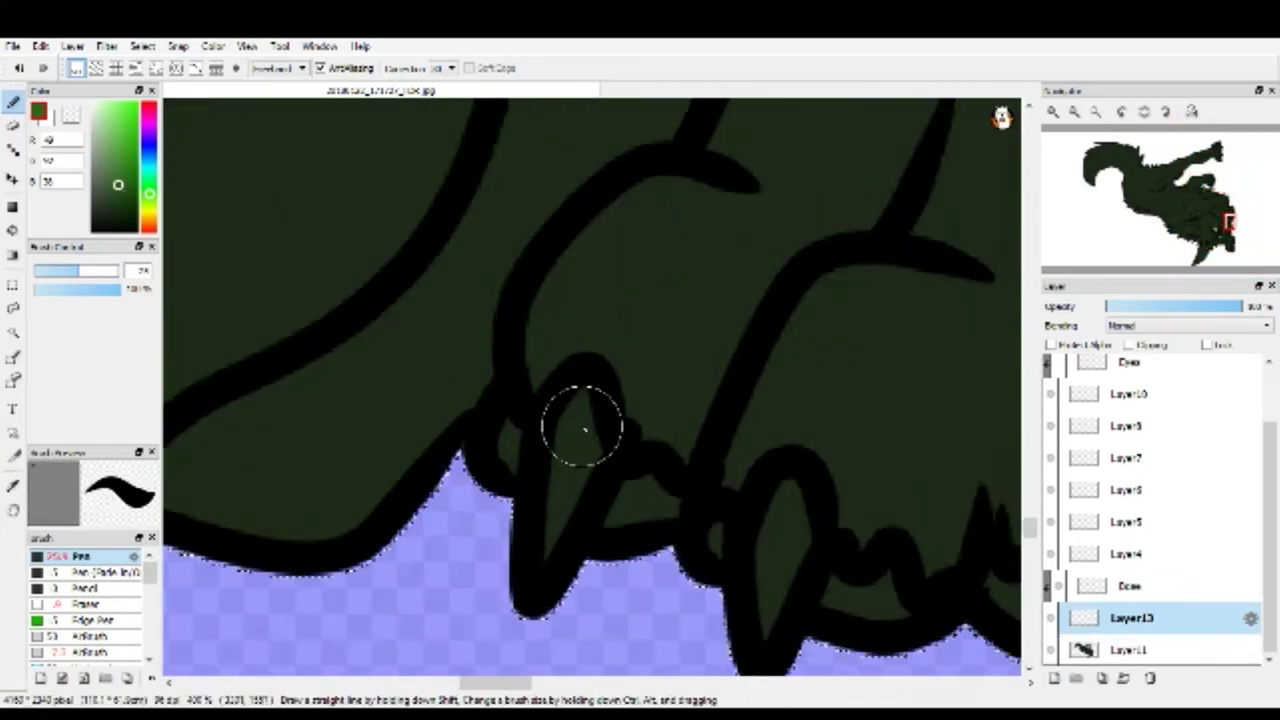
scroll(876, 537, "down", 2)
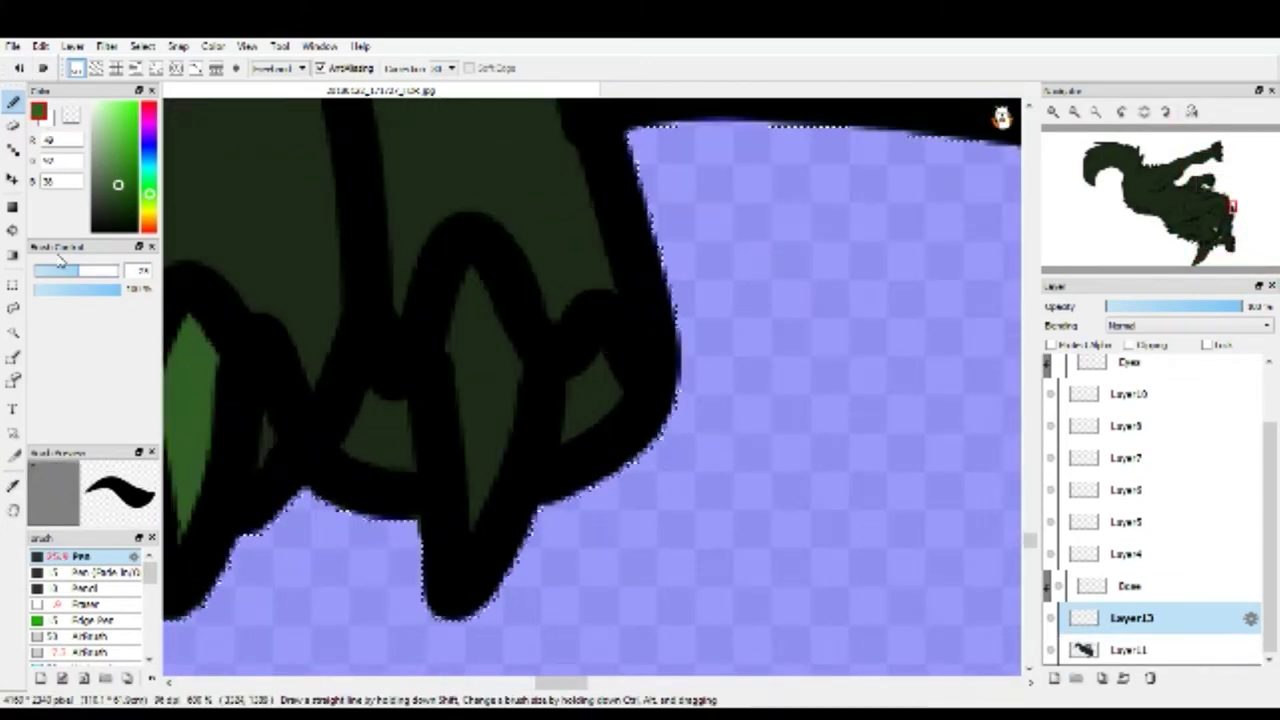
scroll(643, 509, "up", 1)
scroll(412, 444, "up", 3)
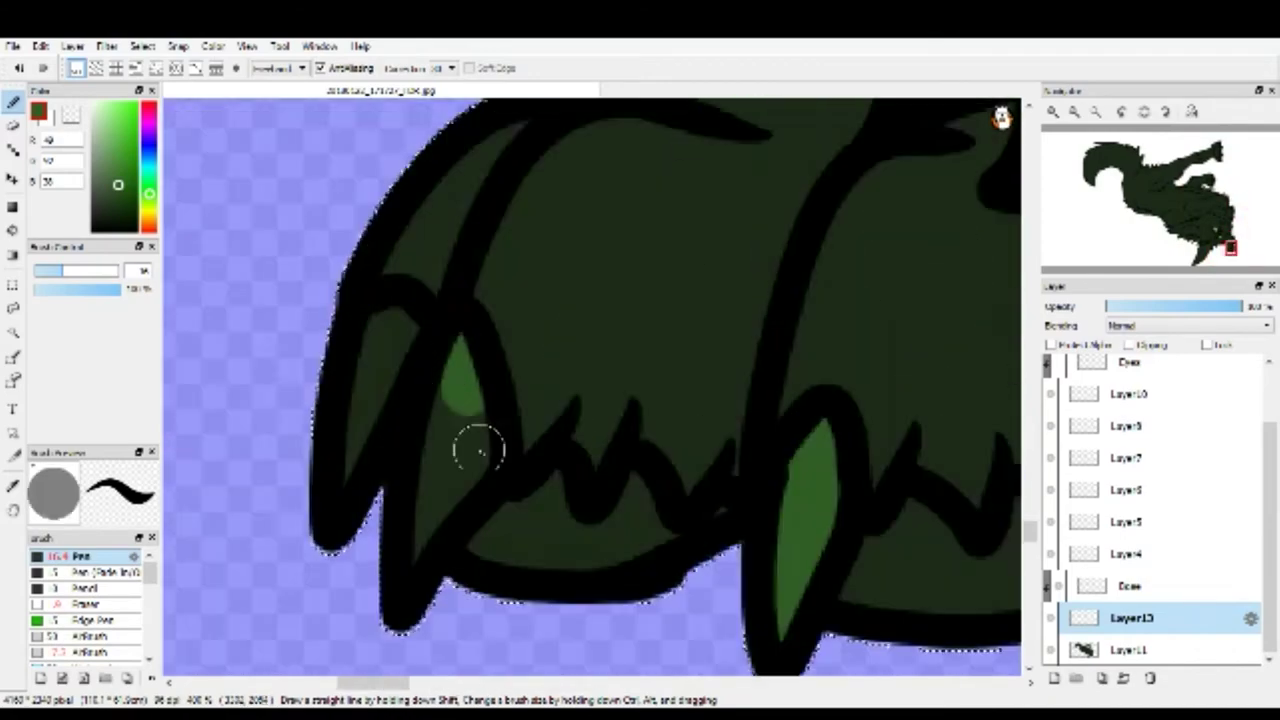
scroll(425, 392, "down", 3)
Paint the claws of both hind paws in the same medium green.
scroll(624, 300, "up", 2)
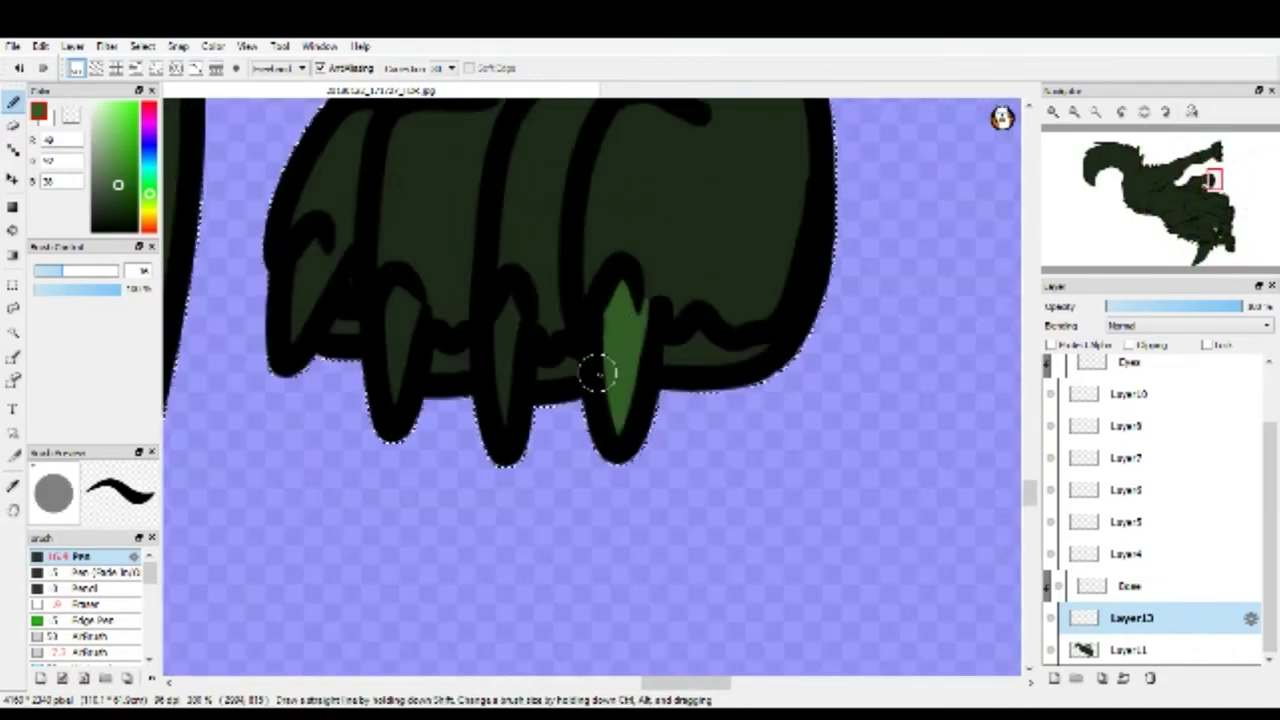
scroll(483, 396, "up", 2)
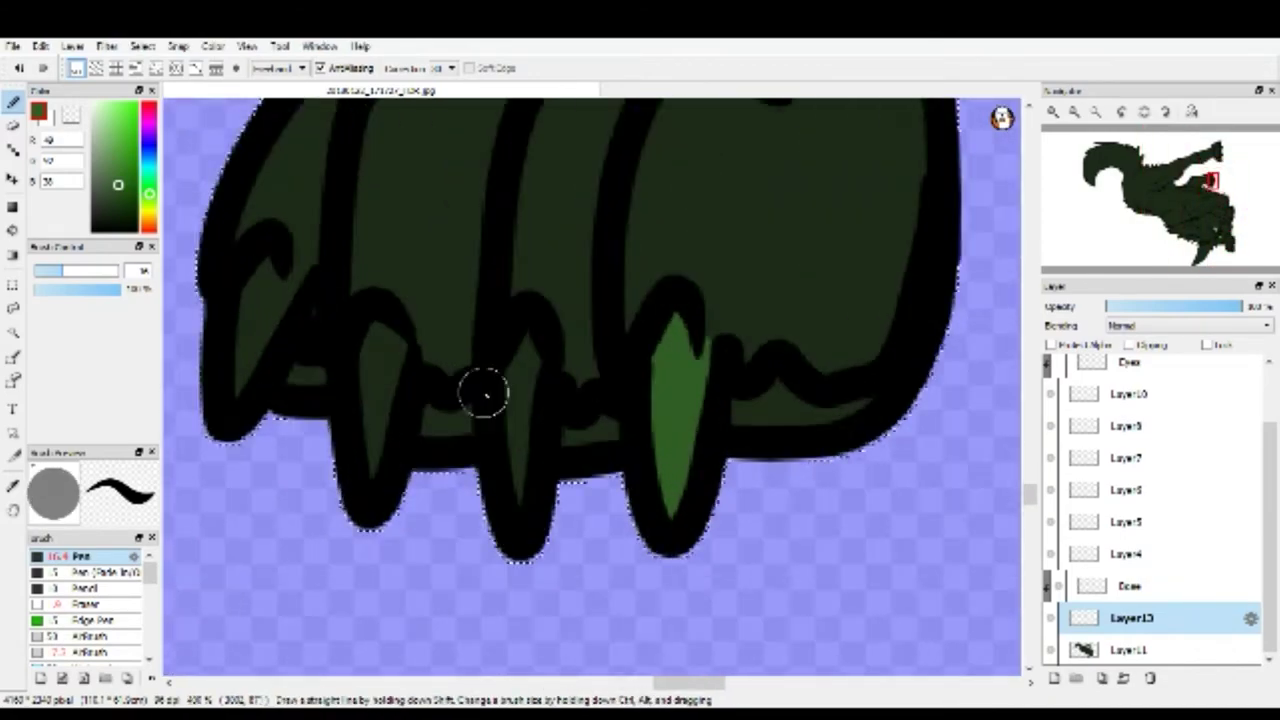
scroll(223, 429, "down", 3)
scroll(597, 457, "up", 3)
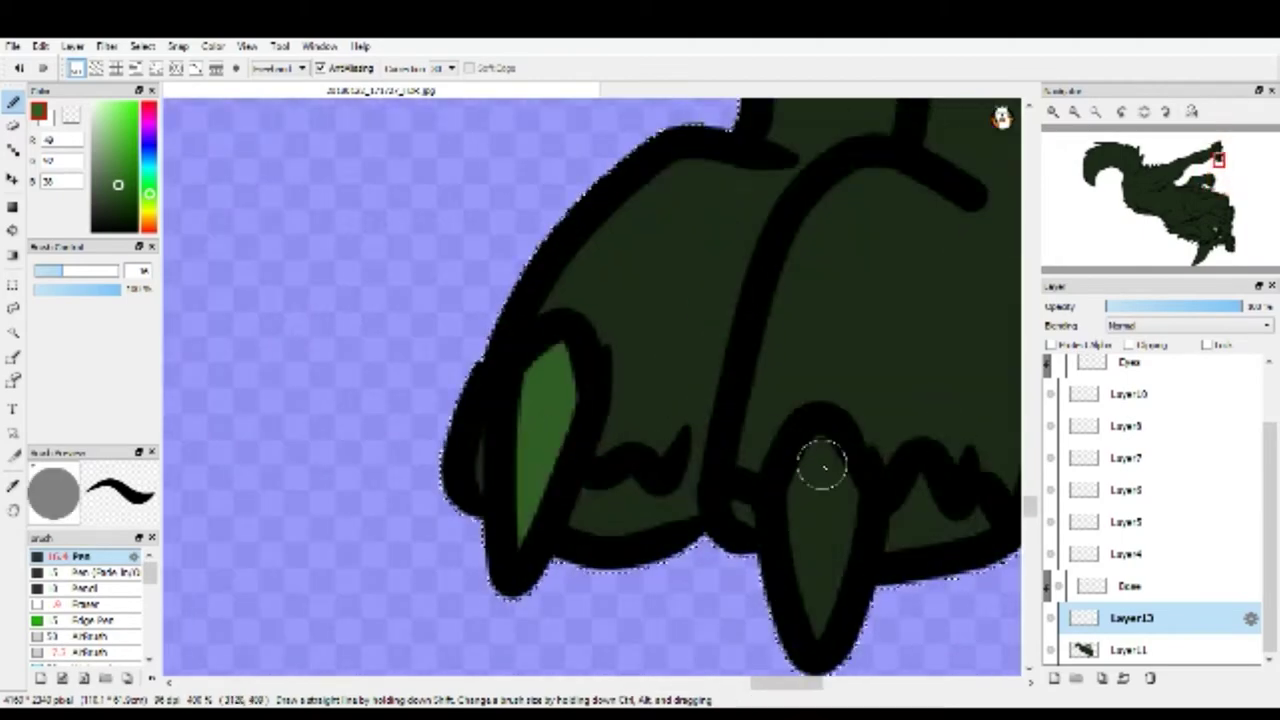
scroll(780, 444, "down", 1)
scroll(780, 444, "up", 2)
scroll(620, 389, "down", 3)
Paint the nose in the claws' medium green and the front paws' pads in a deeper, more saturated green.
scroll(381, 430, "up", 6)
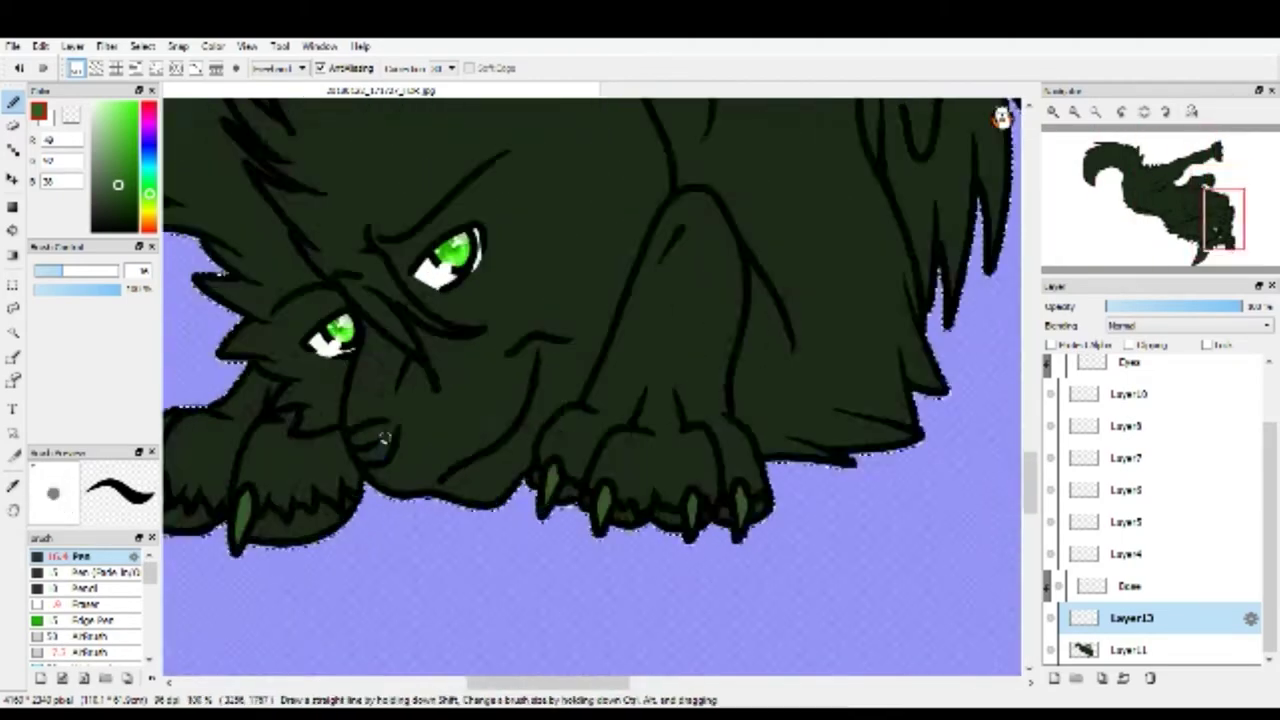
scroll(329, 443, "down", 4)
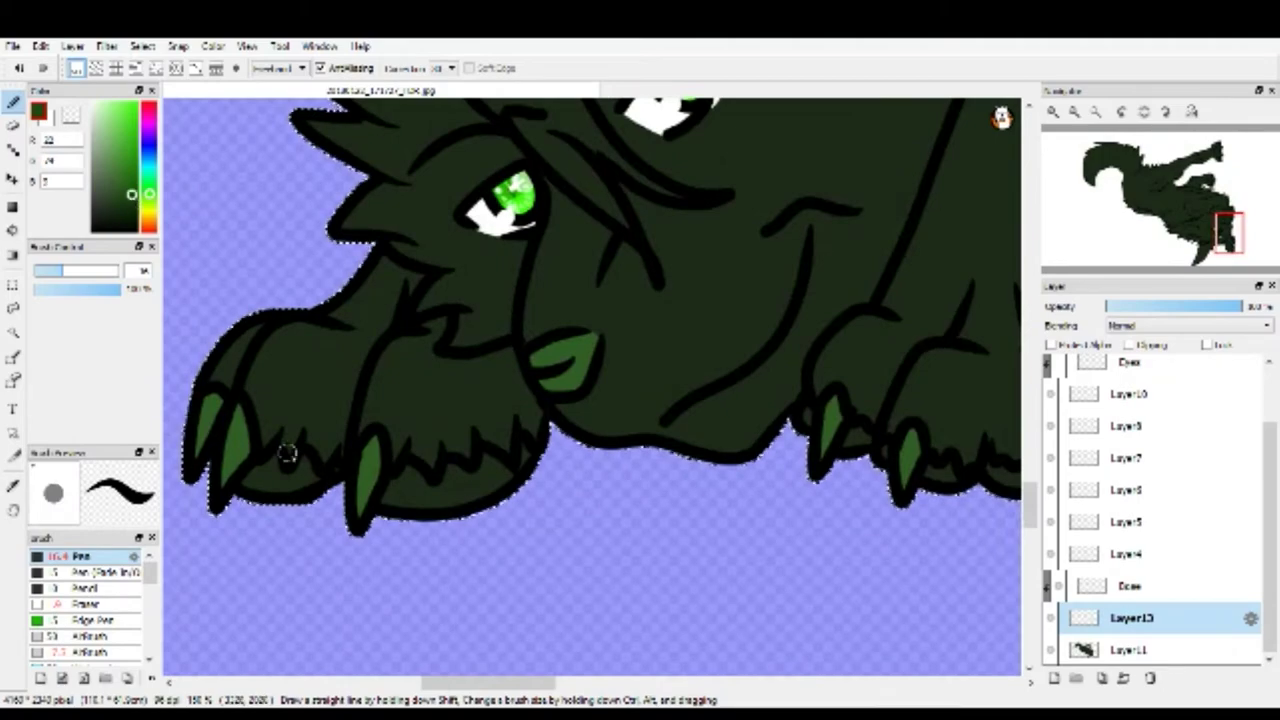
scroll(370, 475, "up", 4)
scroll(461, 475, "down", 2)
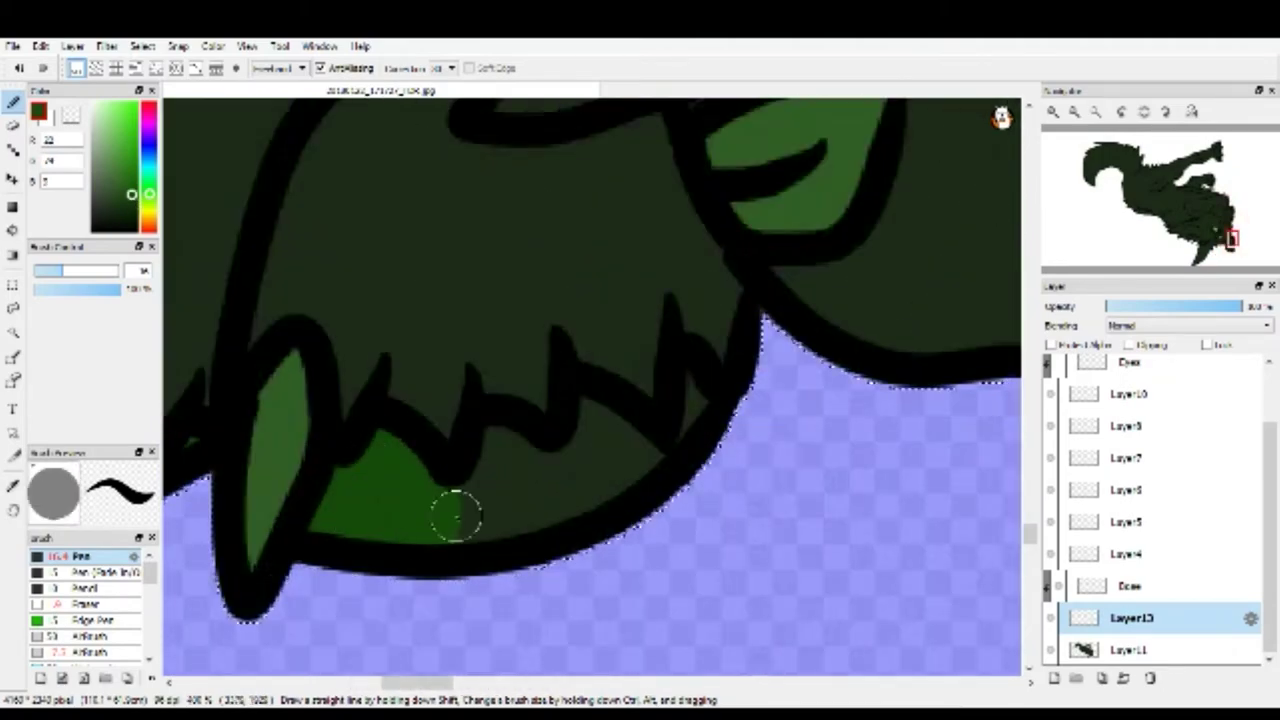
scroll(468, 415, "up", 2)
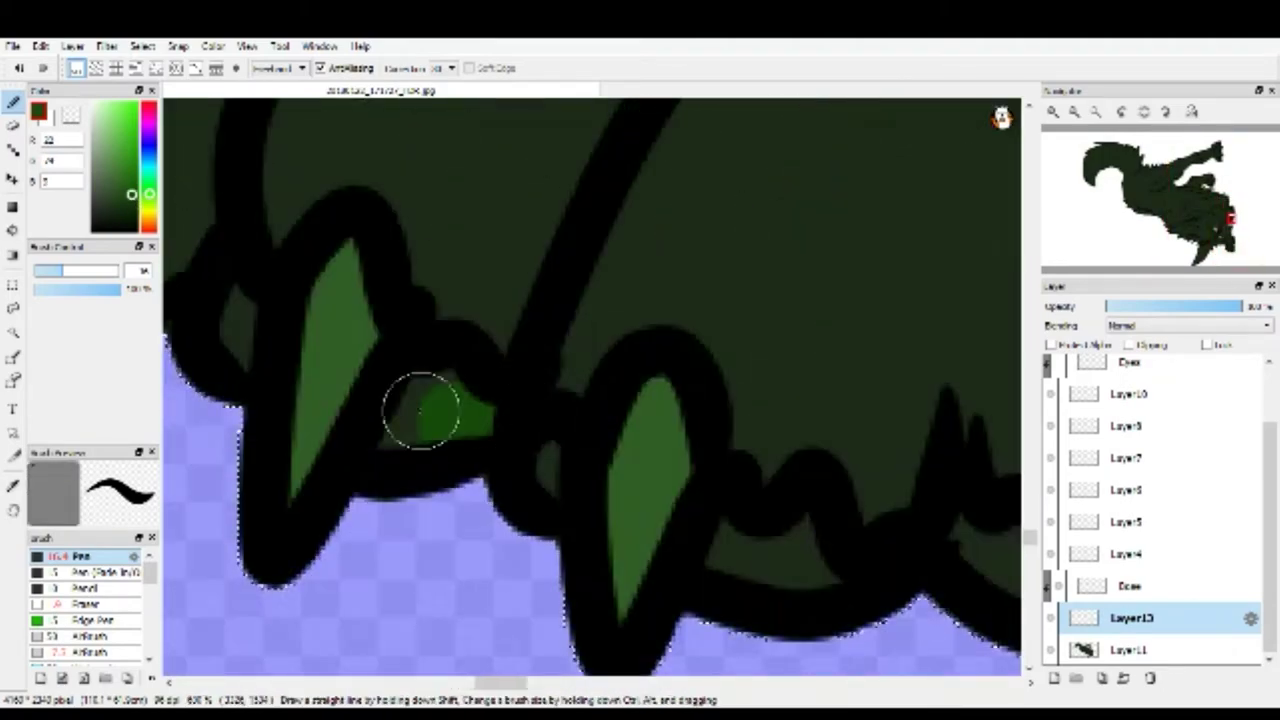
scroll(731, 541, "down", 2)
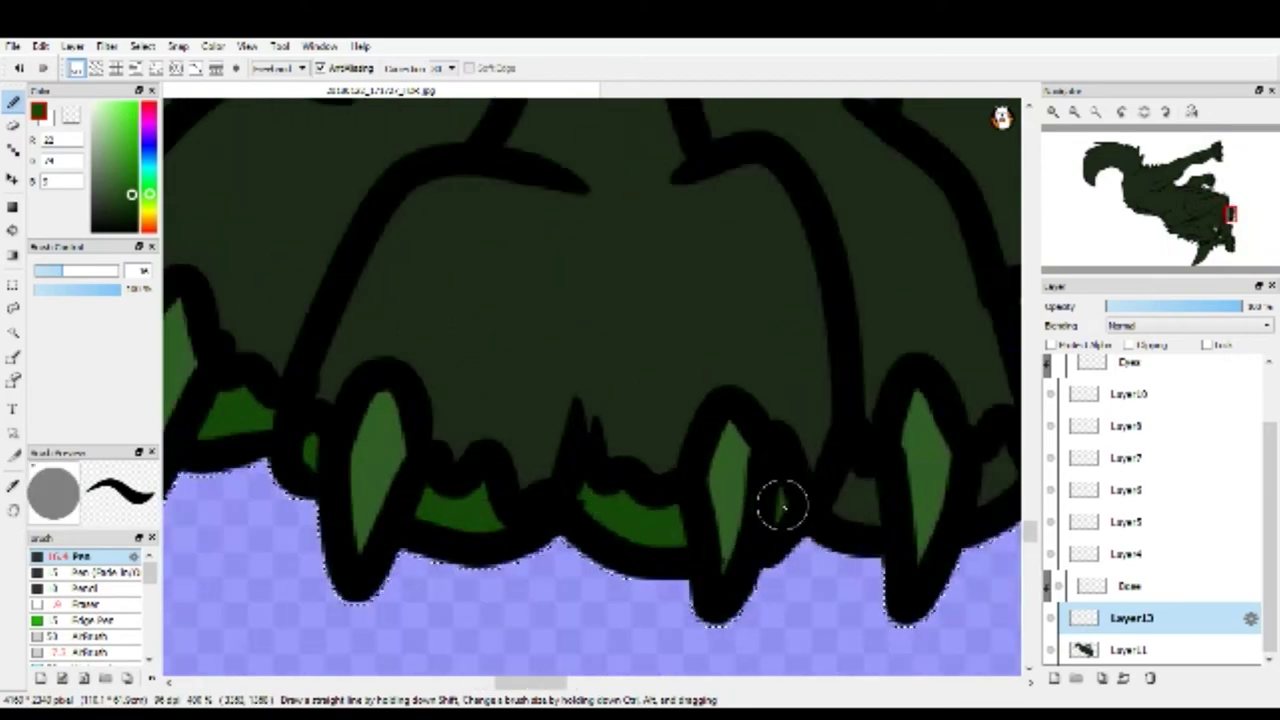
scroll(783, 507, "up", 2)
scroll(671, 420, "down", 2)
Paint the pads of both hind paws in the same deep green.
scroll(577, 534, "up", 2)
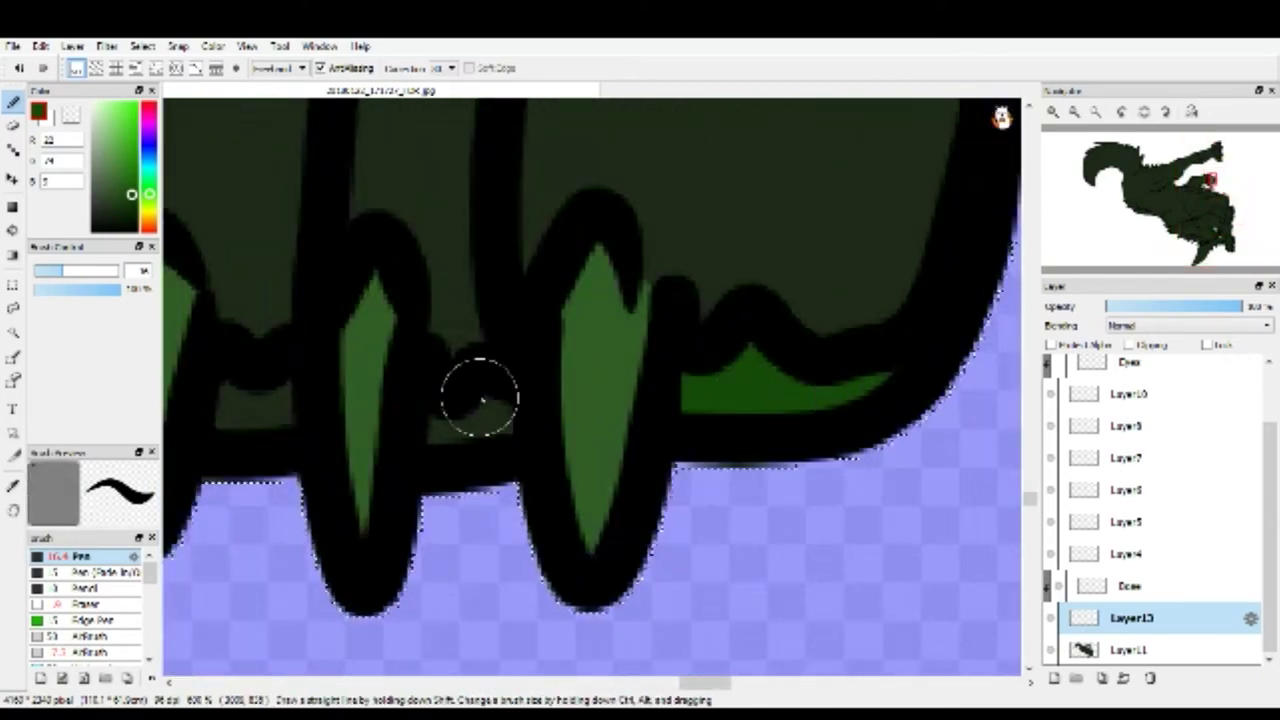
scroll(632, 432, "down", 2)
scroll(488, 447, "up", 2)
scroll(503, 400, "down", 2)
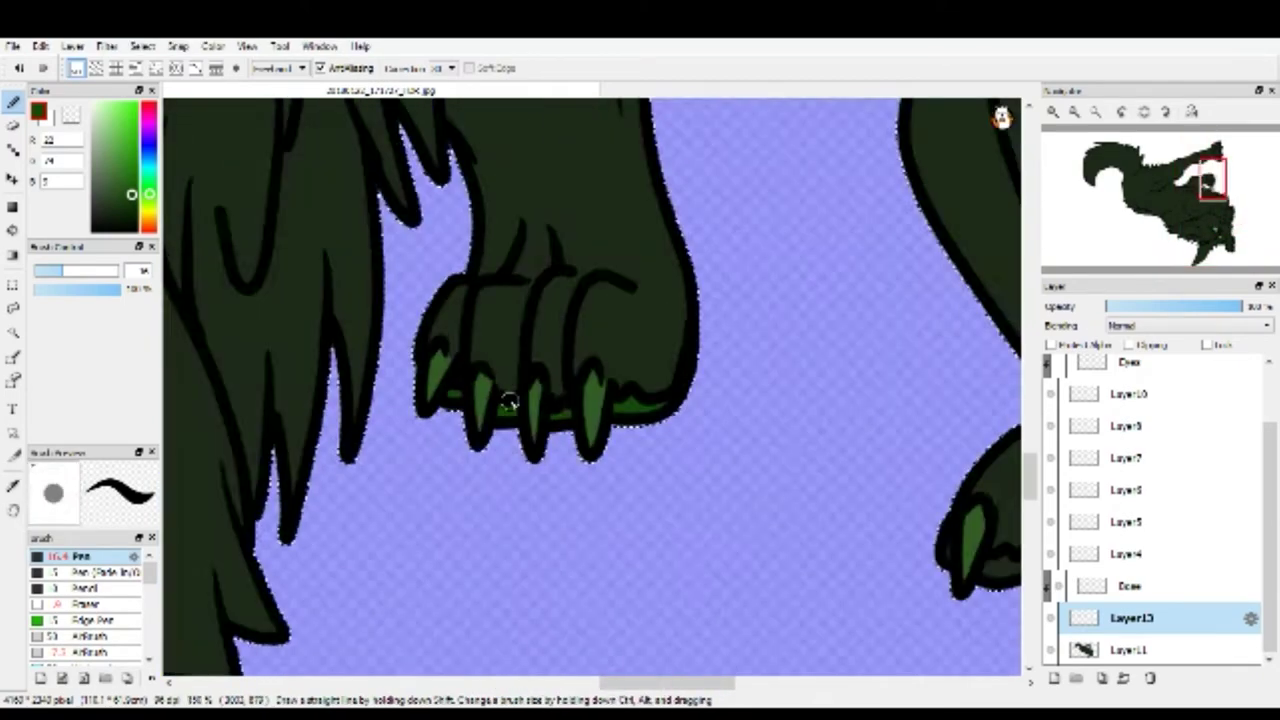
scroll(429, 506, "up", 2)
scroll(243, 466, "down", 1)
scroll(250, 300, "down", 2)
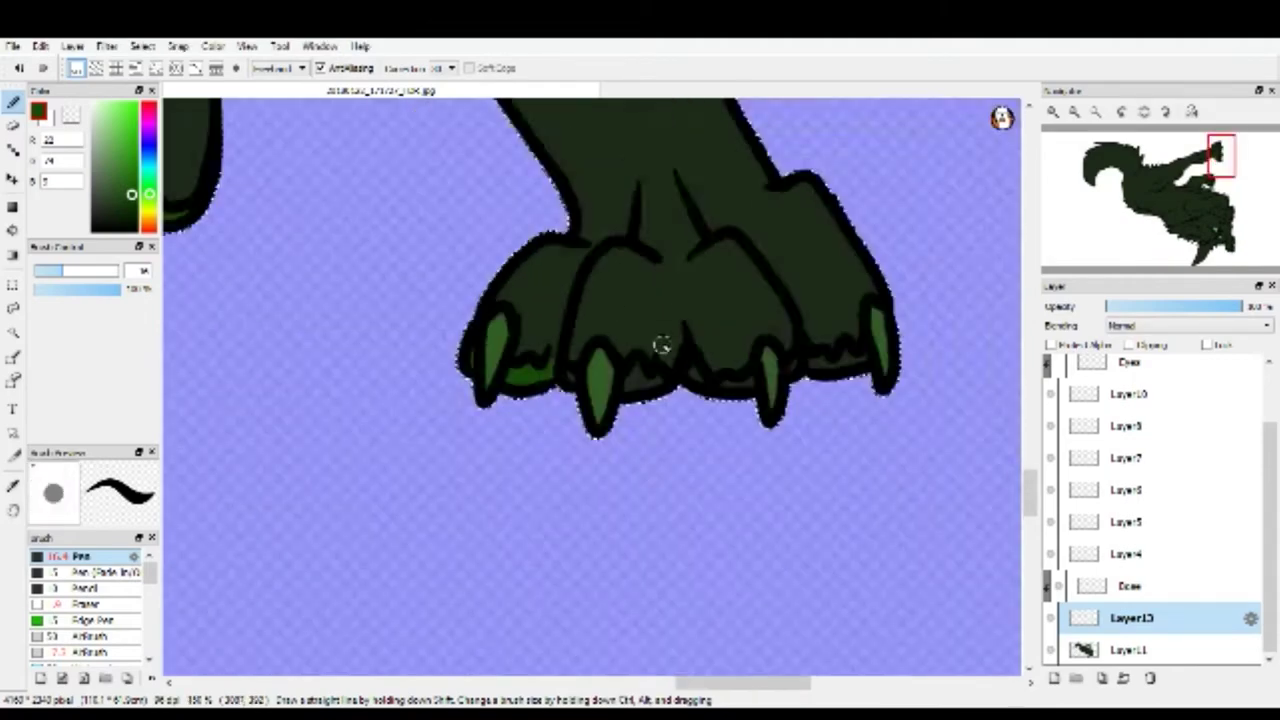
scroll(657, 349, "up", 3)
Add a layer between the base fill and the claw layer and airbrush near-black green shading over the head and forequarters at 67% opacity.
scroll(514, 382, "down", 7)
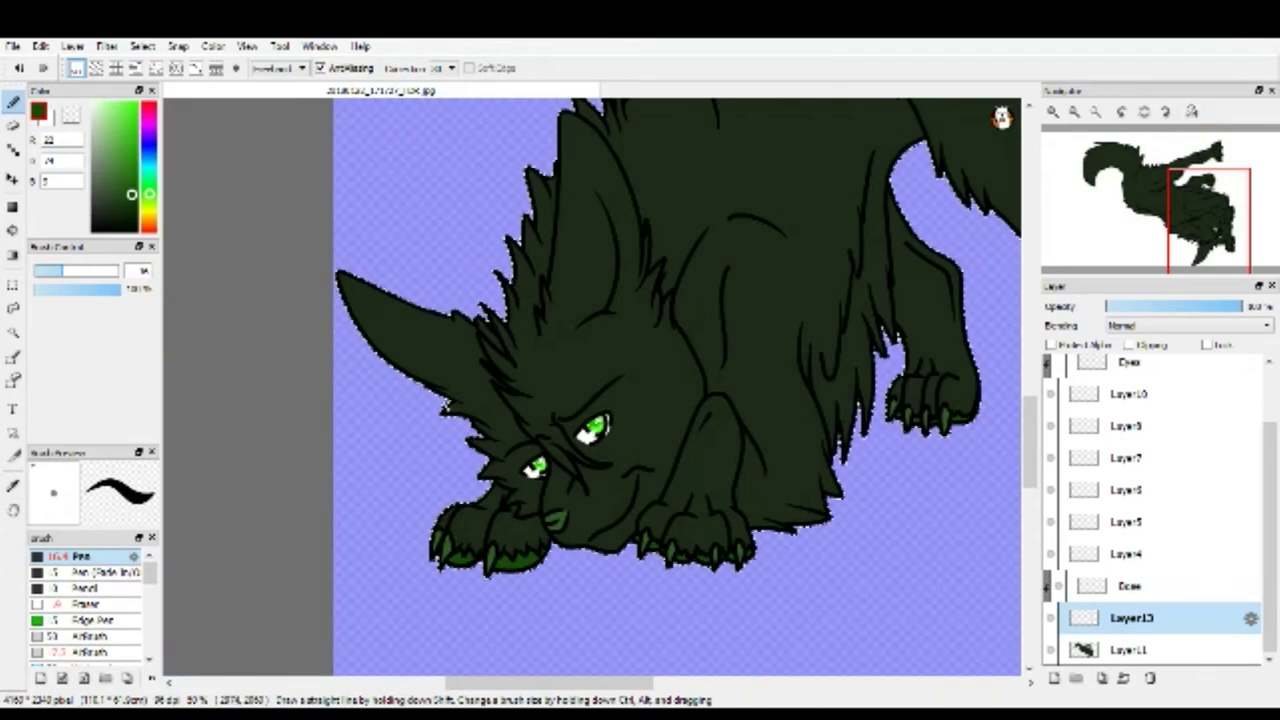
left_click(1054, 678)
scroll(480, 580, "down", 1)
left_click(110, 222)
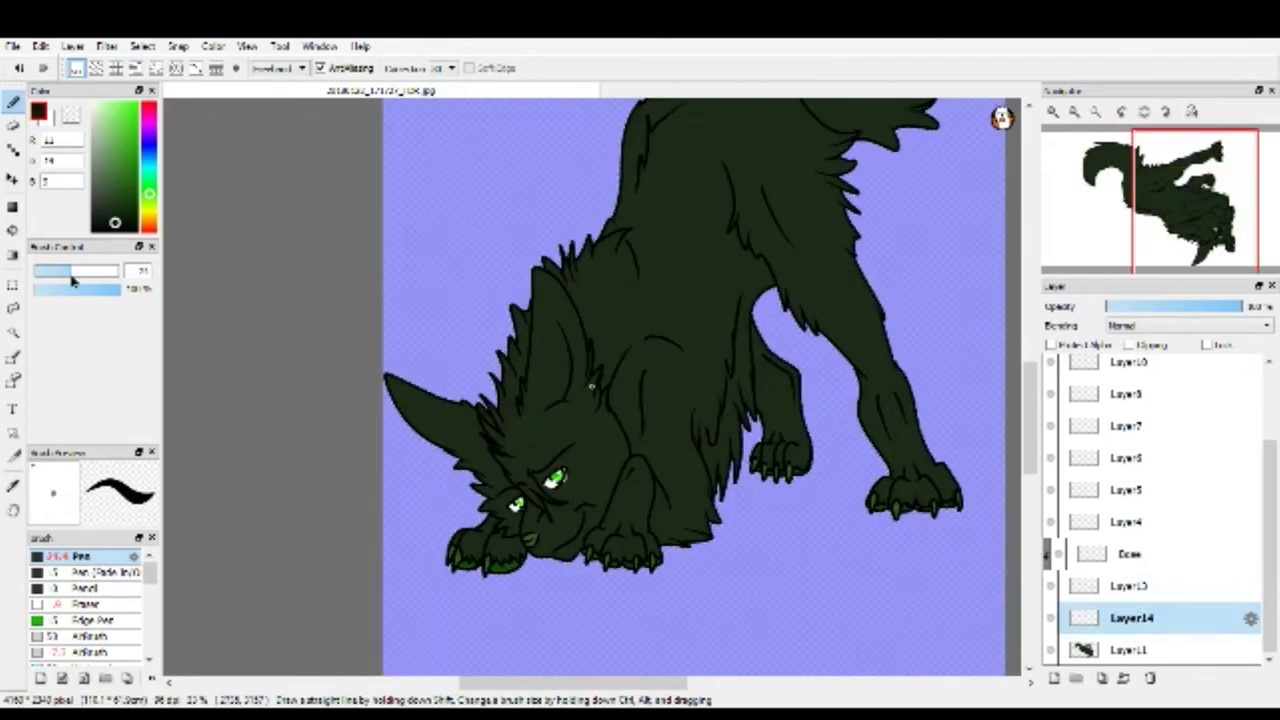
left_click(90, 652)
left_click_drag(64, 270, 118, 270)
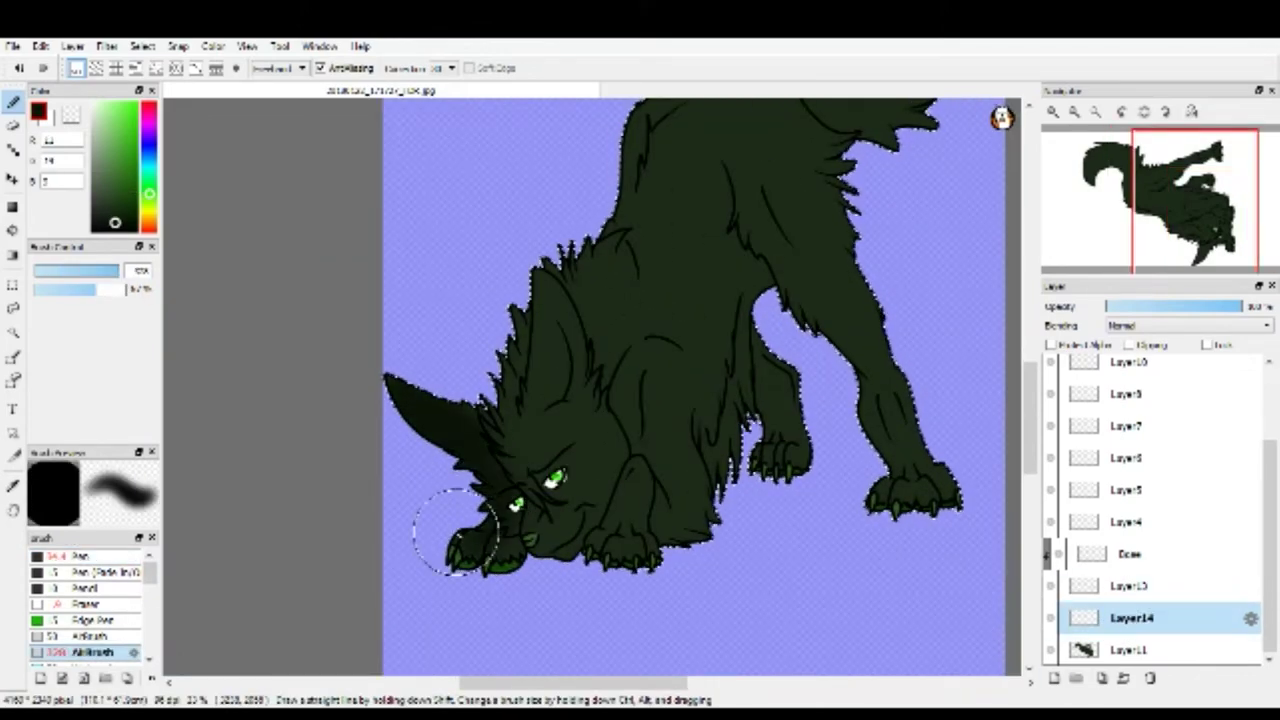
scroll(472, 467, "up", 1)
scroll(471, 529, "down", 2)
scroll(457, 514, "up", 2)
scroll(505, 430, "down", 2)
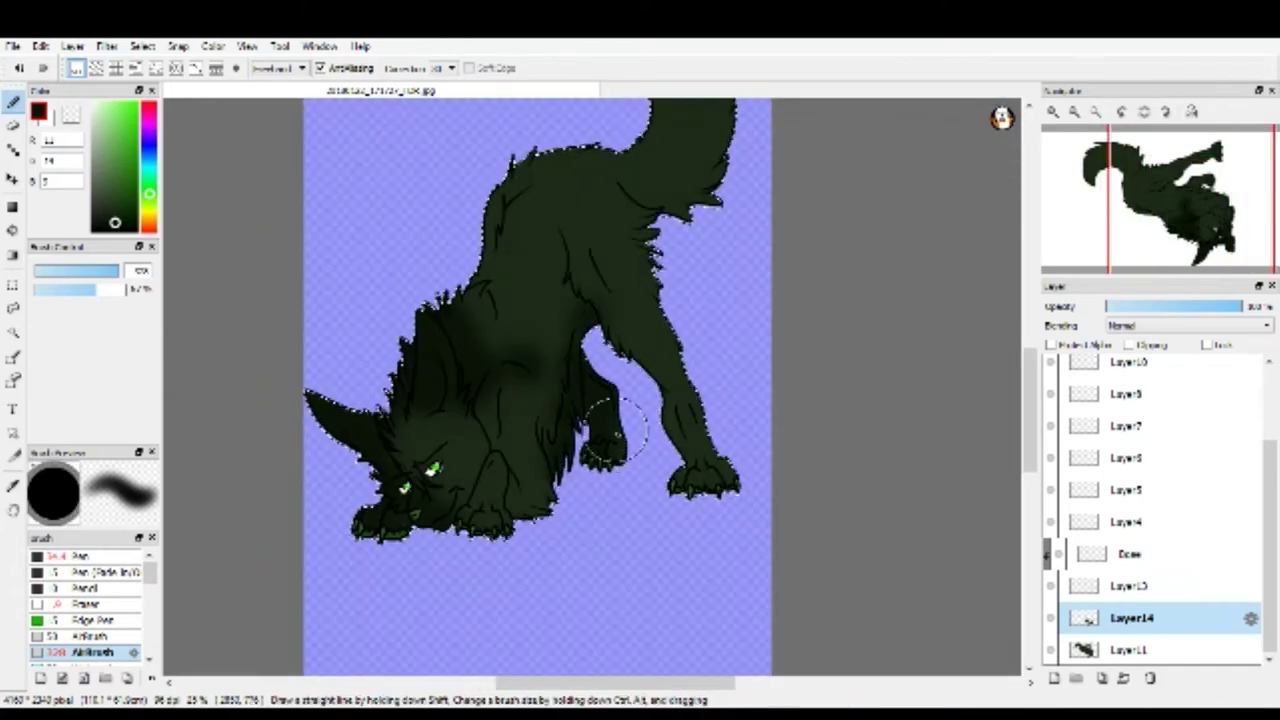
Airbrush the same near-black green shading along the back, hind legs and tail.
scroll(528, 257, "up", 1)
scroll(528, 257, "down", 1)
scroll(651, 294, "up", 2)
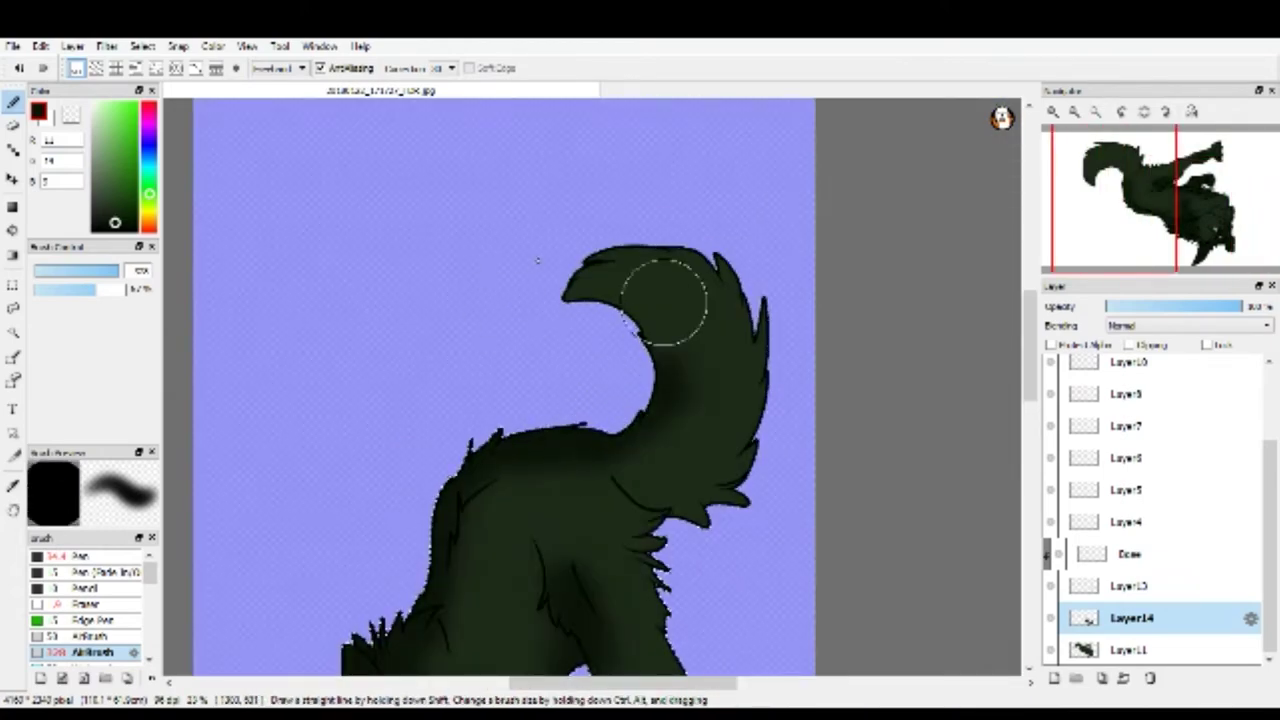
scroll(620, 214, "down", 2)
scroll(523, 430, "up", 1)
Add another layer above the airbrushed shading and paint a dark pen-shaded patch on the upper part of the bent front leg.
key("ctrl+shift+n")
scroll(523, 430, "up", 2)
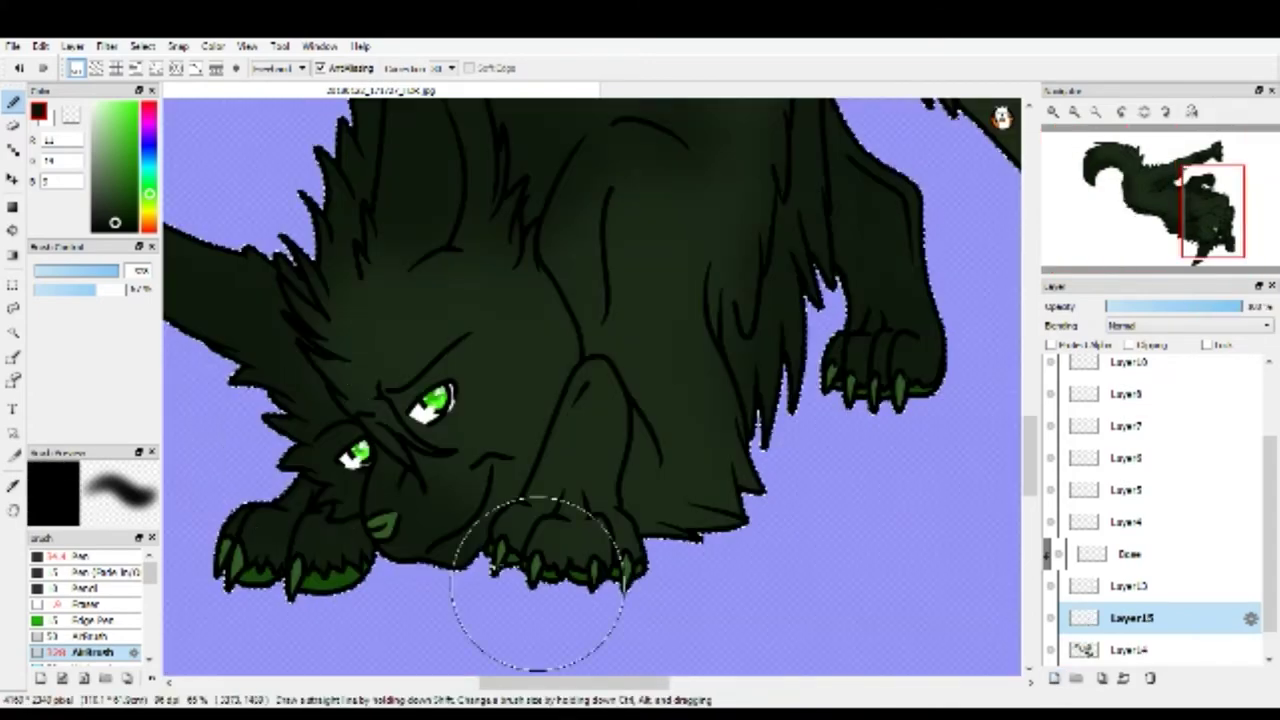
scroll(557, 614, "up", 2)
scroll(580, 394, "down", 2)
scroll(450, 540, "up", 2)
scroll(450, 540, "down", 2)
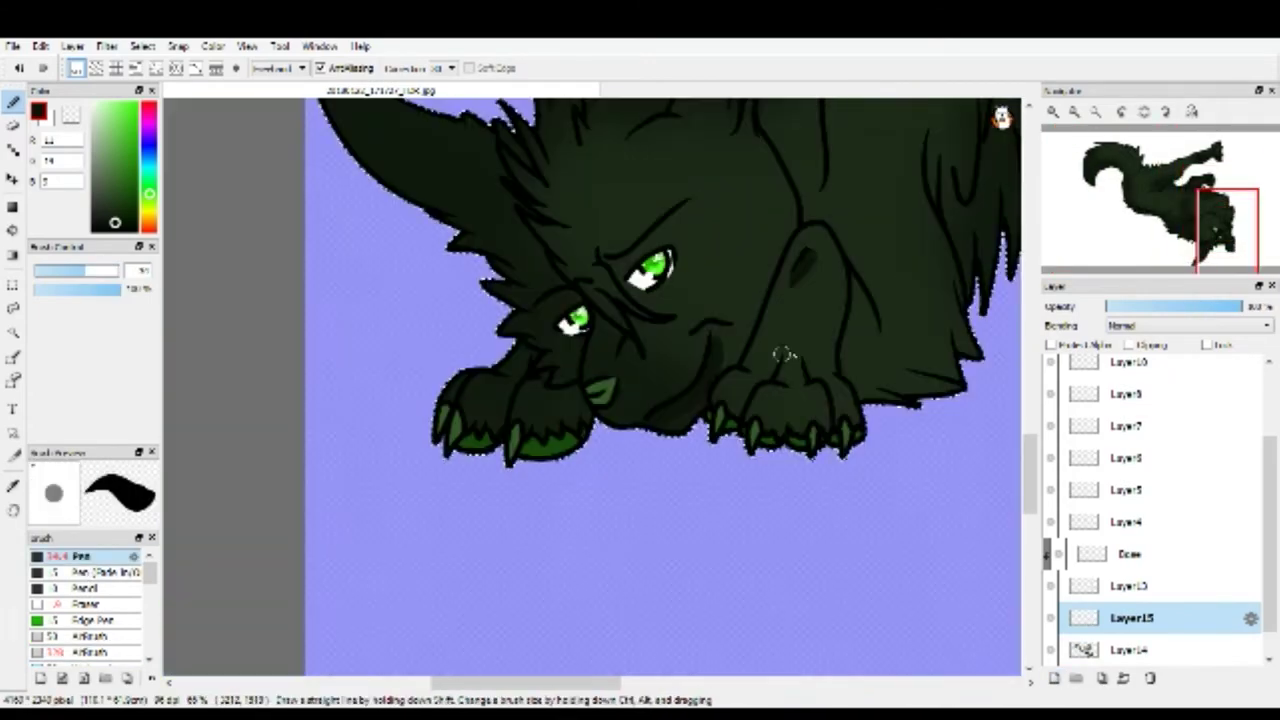
scroll(265, 175, "up", 1)
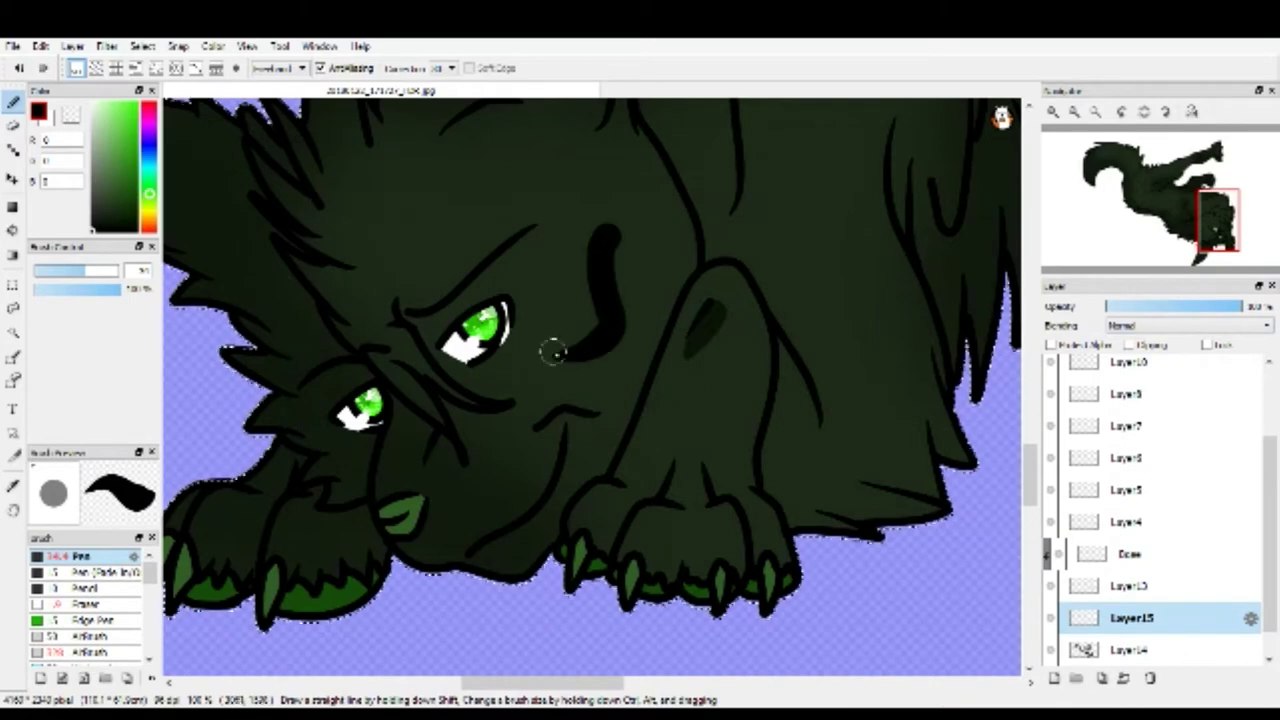
Sample the dark green shading colour and pen-shade the corner of the mouth and the snout above the nose.
scroll(590, 335, "up", 1)
left_click(775, 293, "alt")
scroll(775, 293, "down", 2)
scroll(571, 394, "up", 3)
scroll(486, 466, "up", 1)
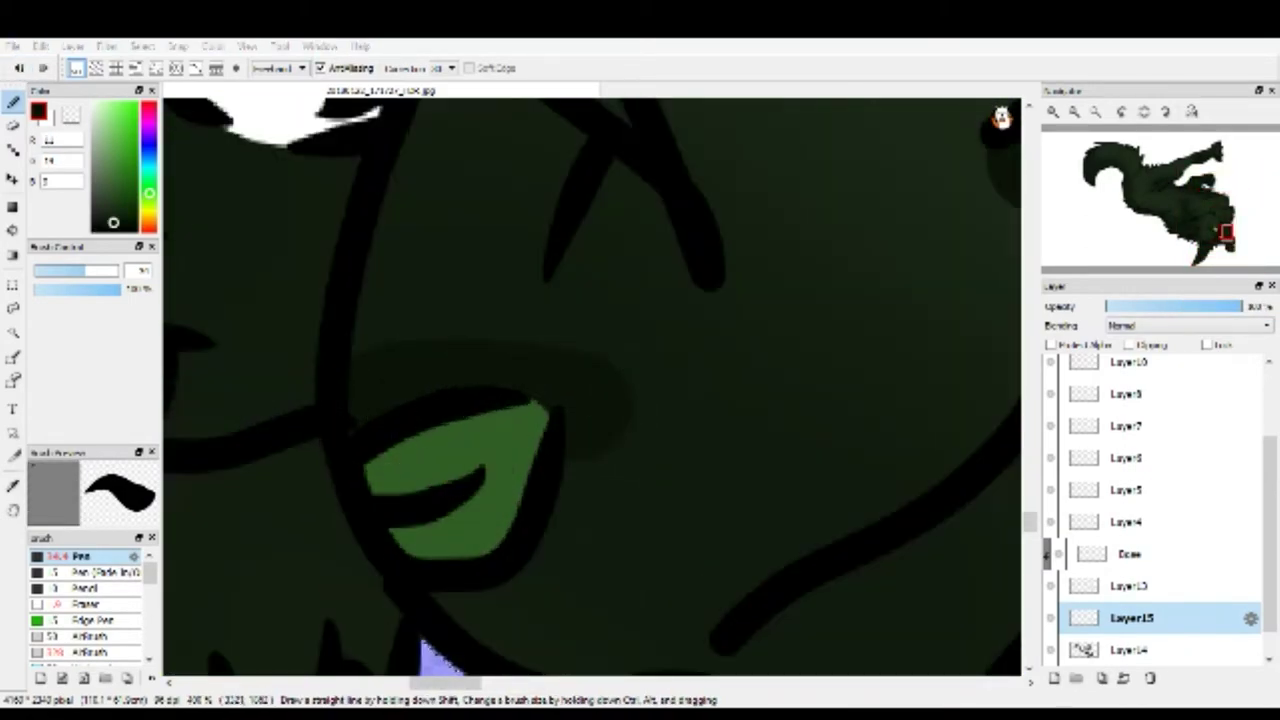
scroll(482, 555, "down", 1)
scroll(443, 357, "down", 2)
Pen-shade the far side of the face around the far eye in the same dark green.
scroll(466, 377, "up", 1)
scroll(587, 355, "up", 1)
scroll(614, 200, "down", 1)
scroll(614, 200, "up", 1)
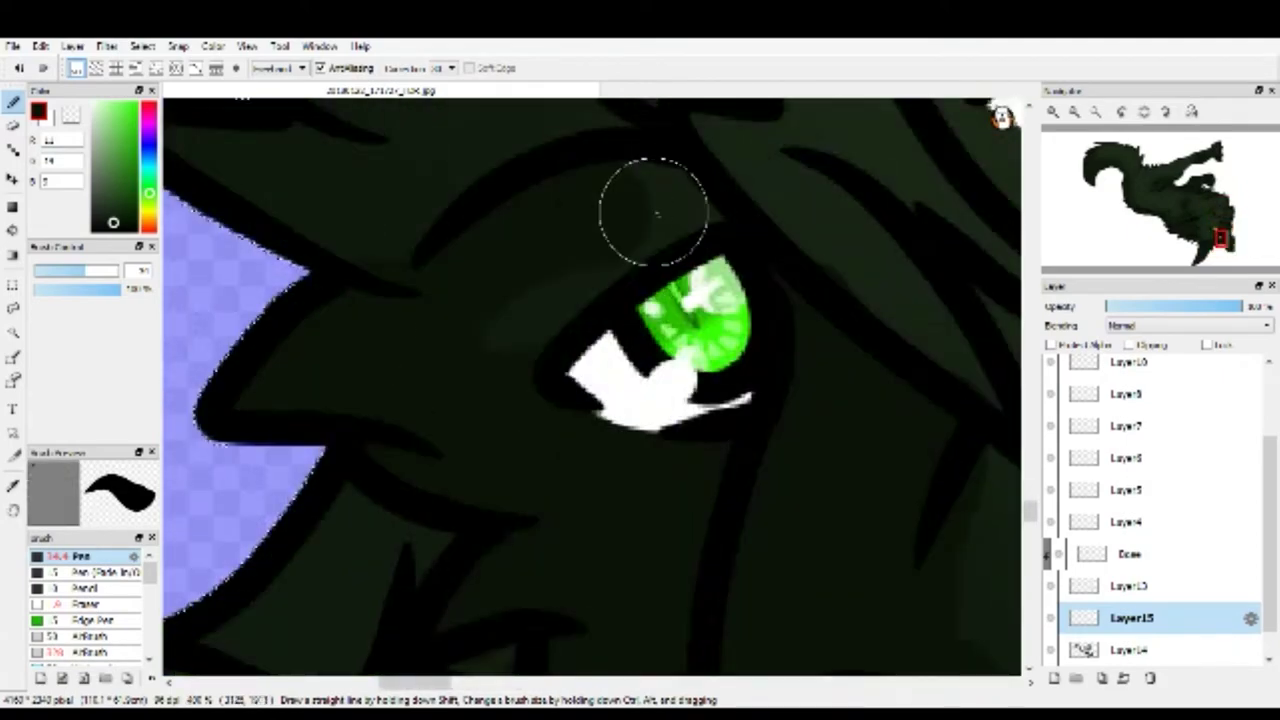
Fill the far ear with dark green shading, using a smaller pen along the fur tufts at its base.
scroll(534, 434, "up", 1)
scroll(713, 357, "down", 3)
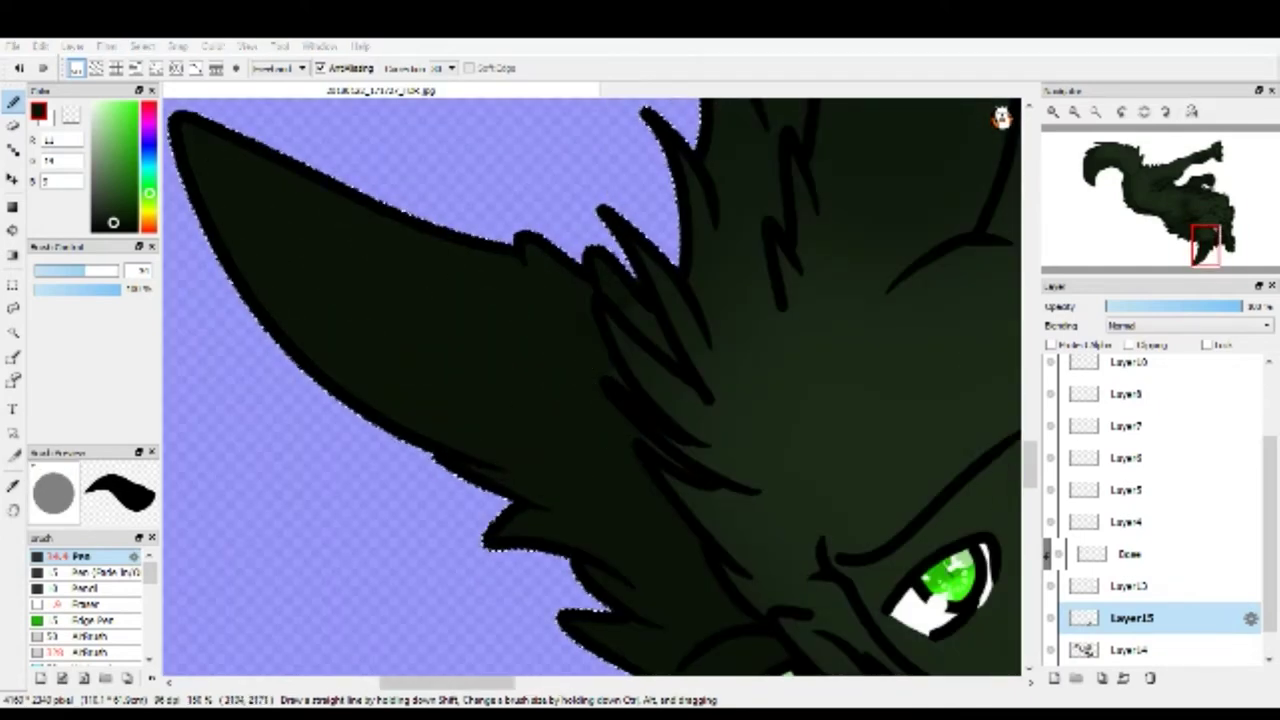
left_click_drag(423, 423, 418, 335)
scroll(481, 295, "up", 1)
scroll(481, 295, "up", 2)
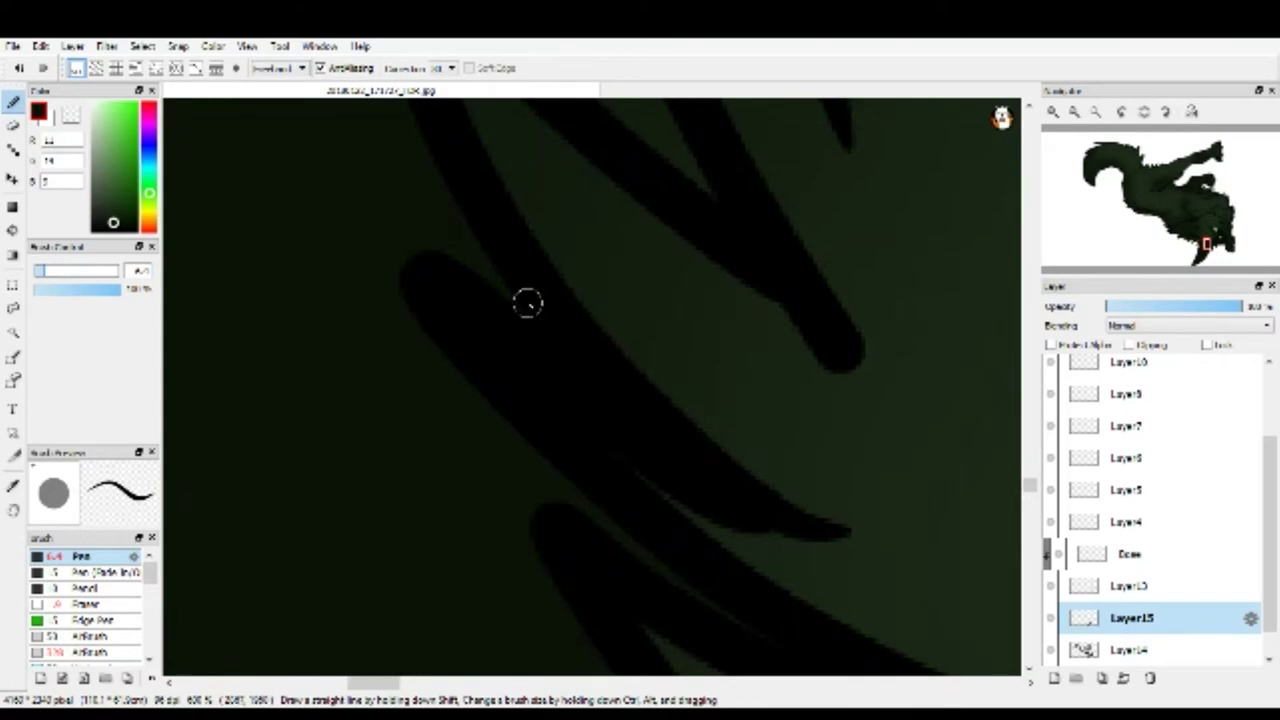
scroll(520, 305, "down", 3)
Extend the dark shading down the side of the muzzle and fill the area beneath the nose to the chin.
scroll(498, 314, "up", 2)
scroll(498, 314, "up", 1)
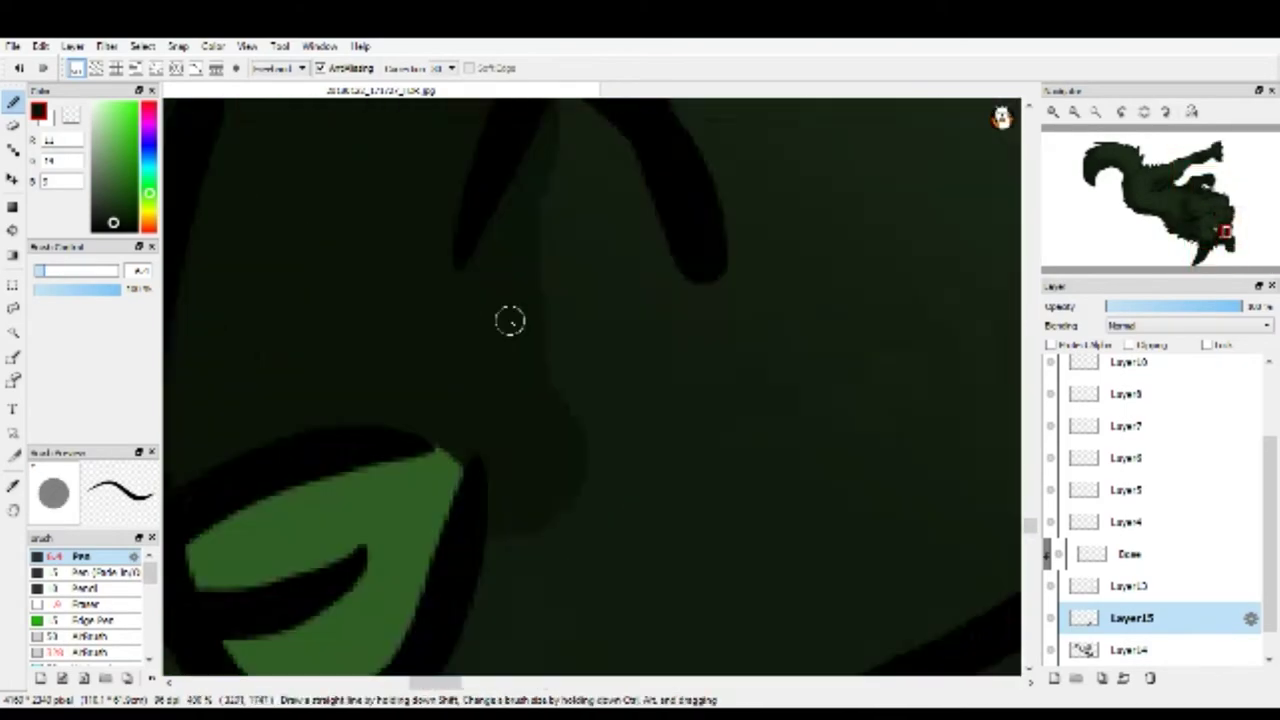
scroll(539, 556, "down", 2)
scroll(523, 560, "up", 2)
key("g")
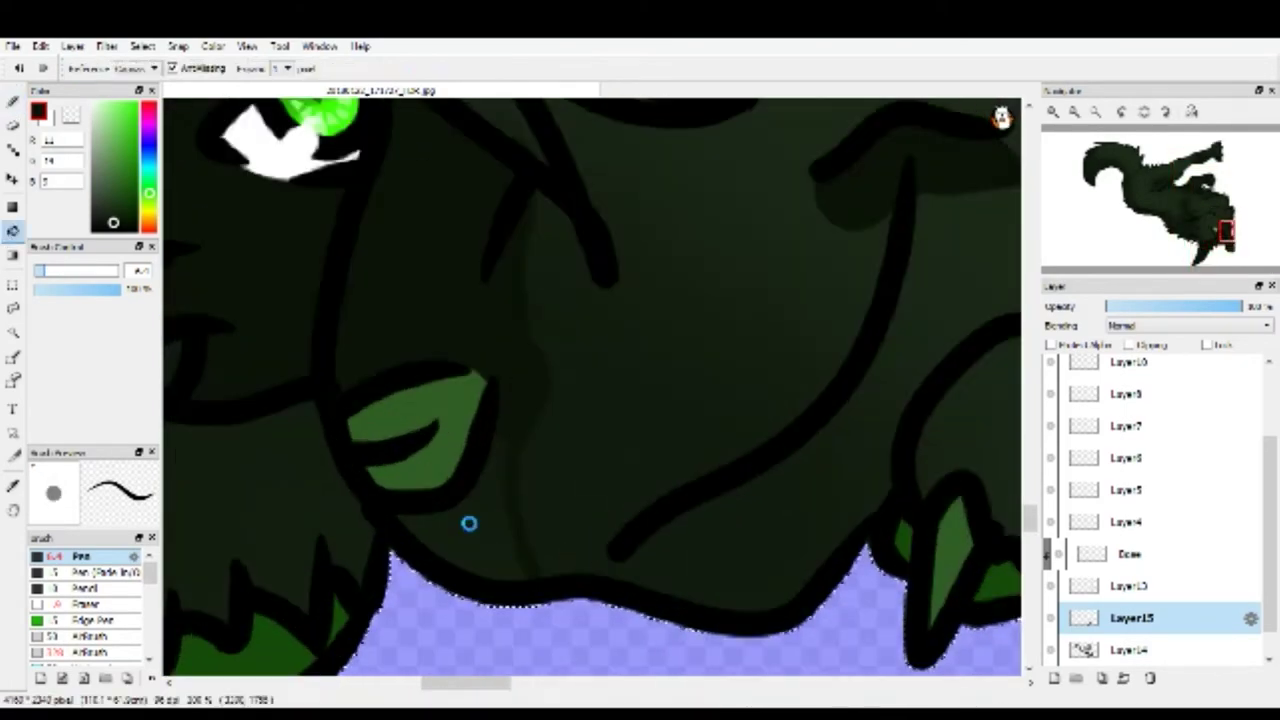
key("b")
scroll(406, 510, "up", 1)
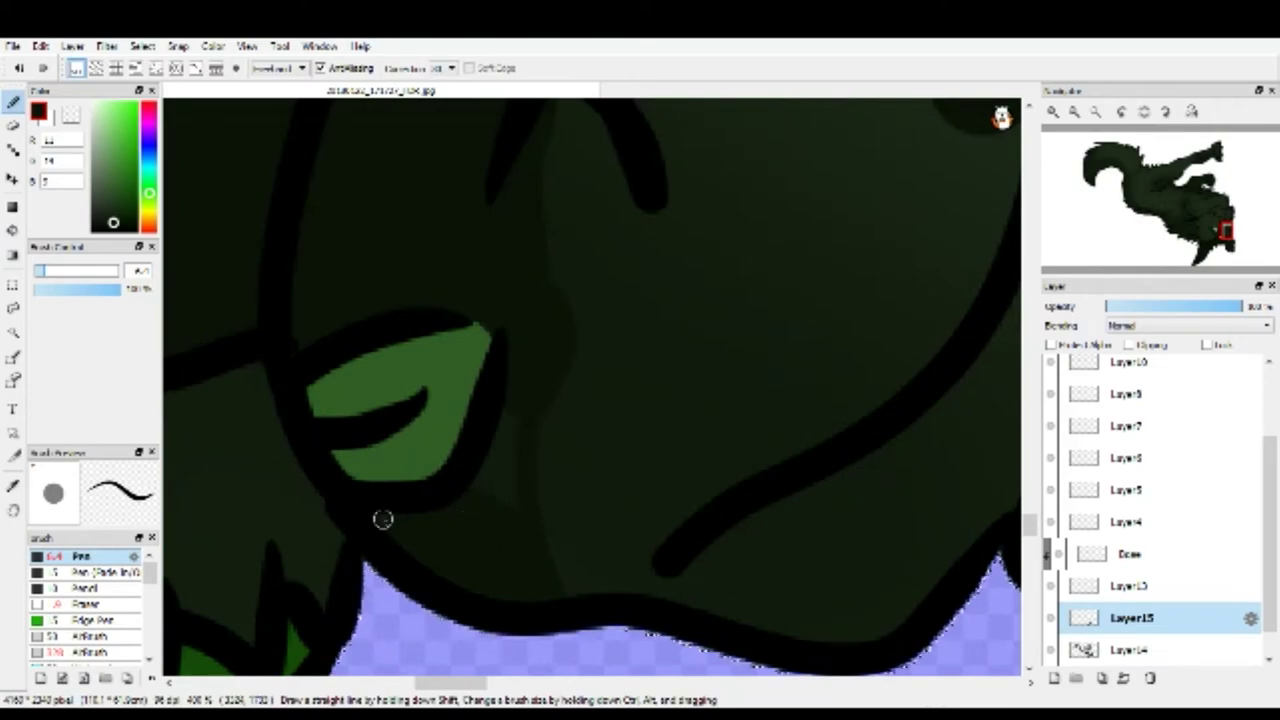
scroll(590, 605, "down", 2)
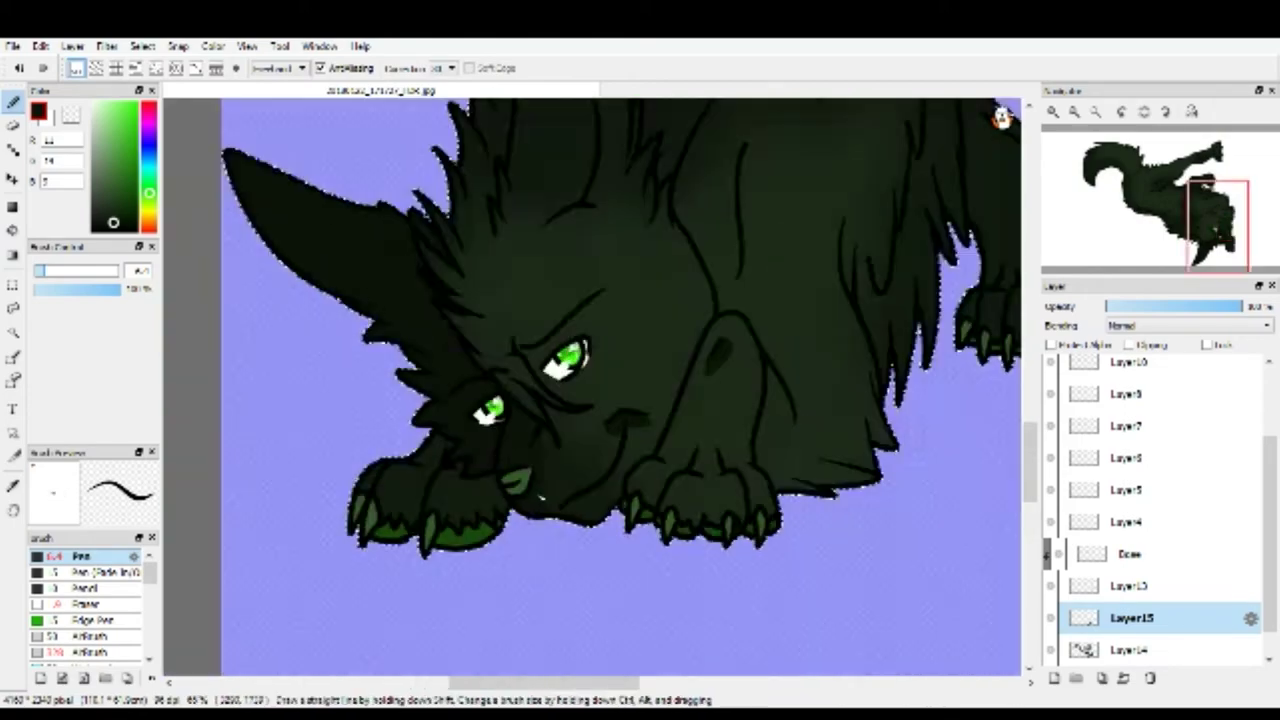
Shade the area between the near eye and its brow line, using the eraser and a smaller pen near the brow's tip.
scroll(491, 537, "up", 2)
scroll(434, 403, "down", 2)
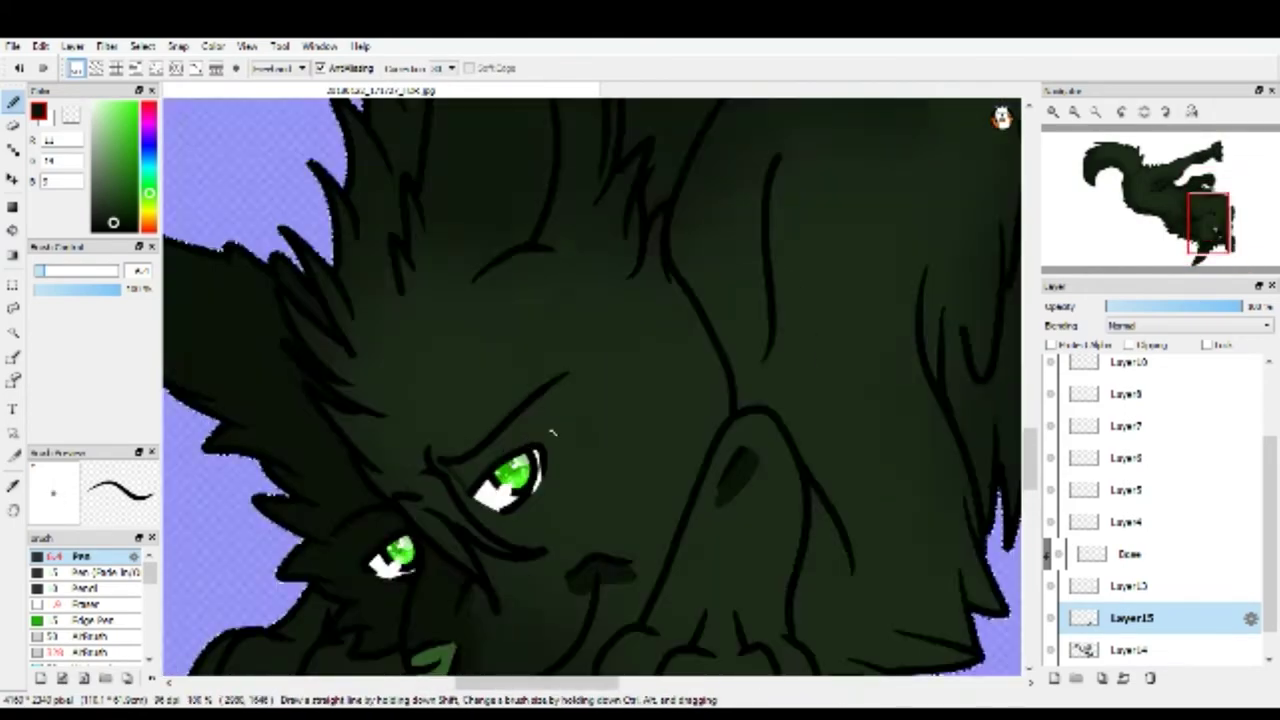
scroll(494, 400, "up", 3)
key("e")
scroll(728, 342, "up", 4)
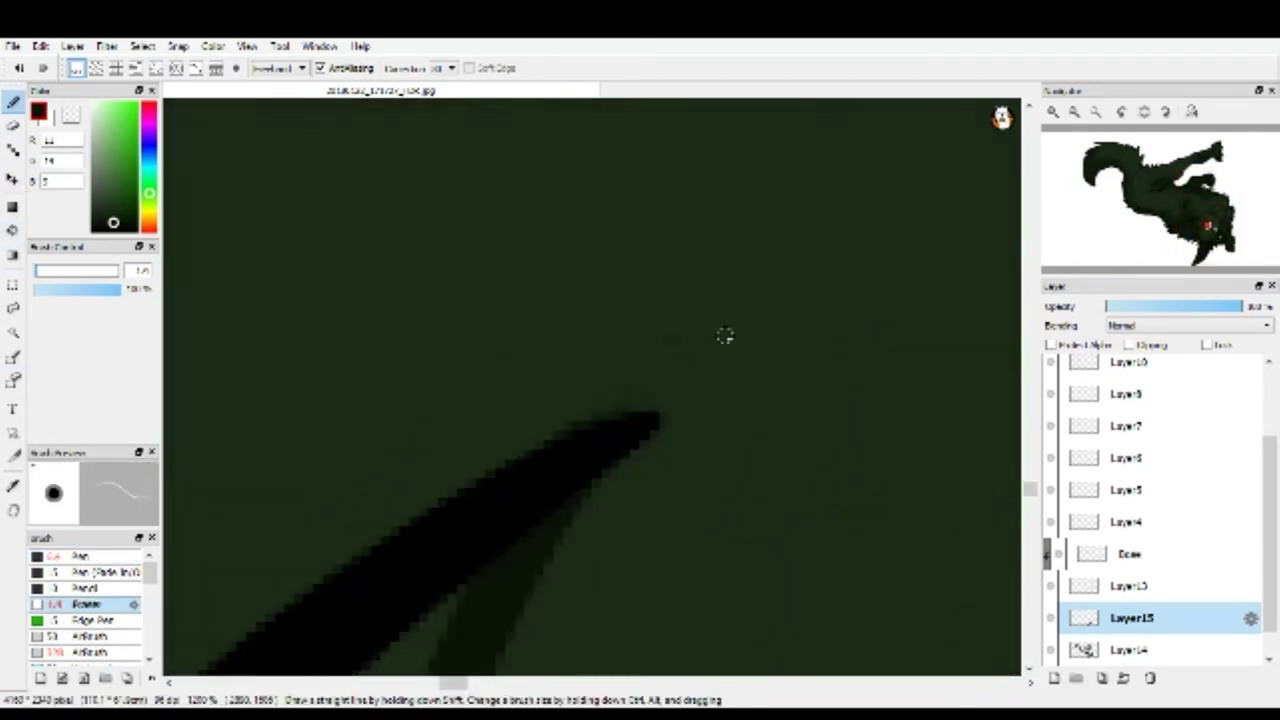
scroll(696, 389, "down", 4)
key("e")
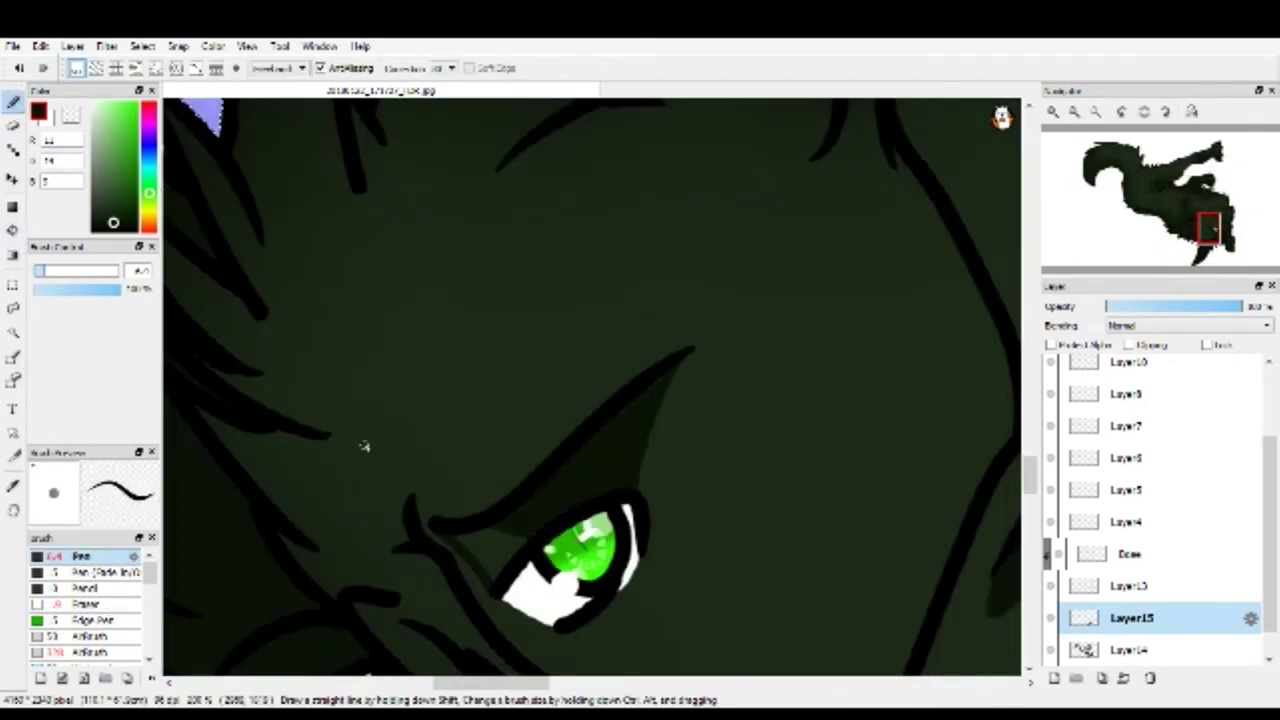
scroll(507, 603, "up", 1)
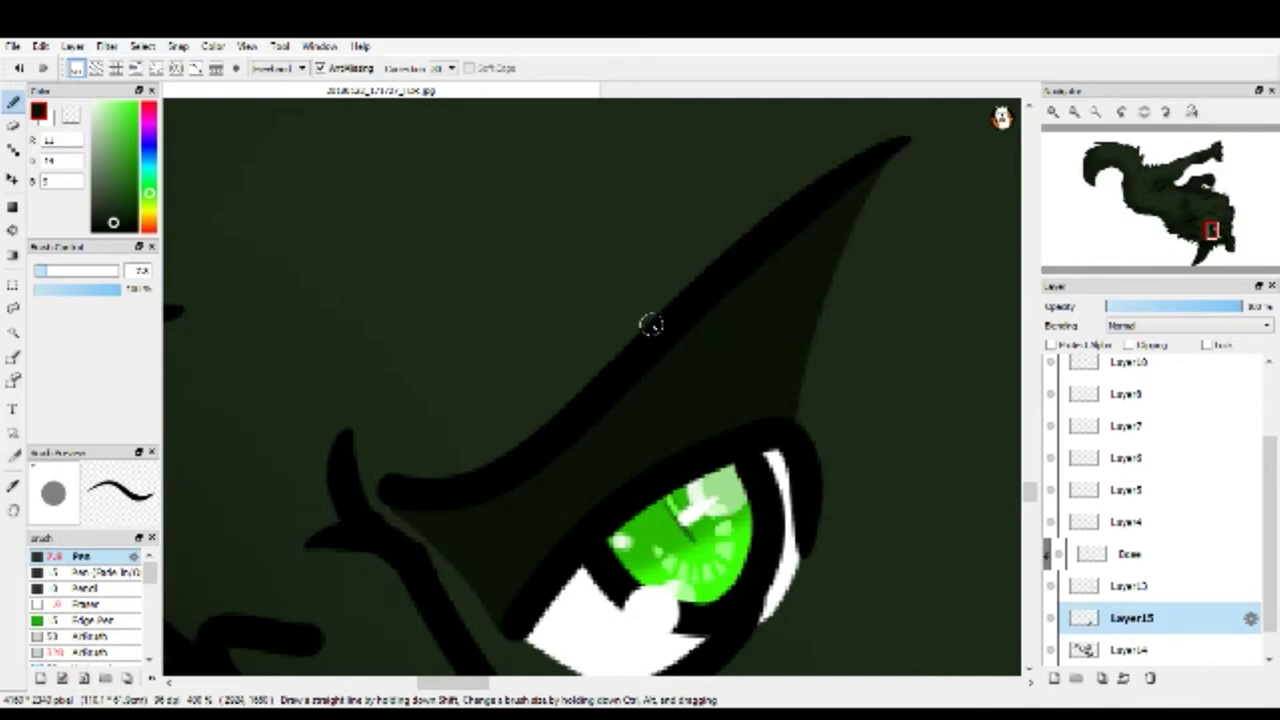
scroll(793, 220, "up", 1)
scroll(709, 349, "down", 5)
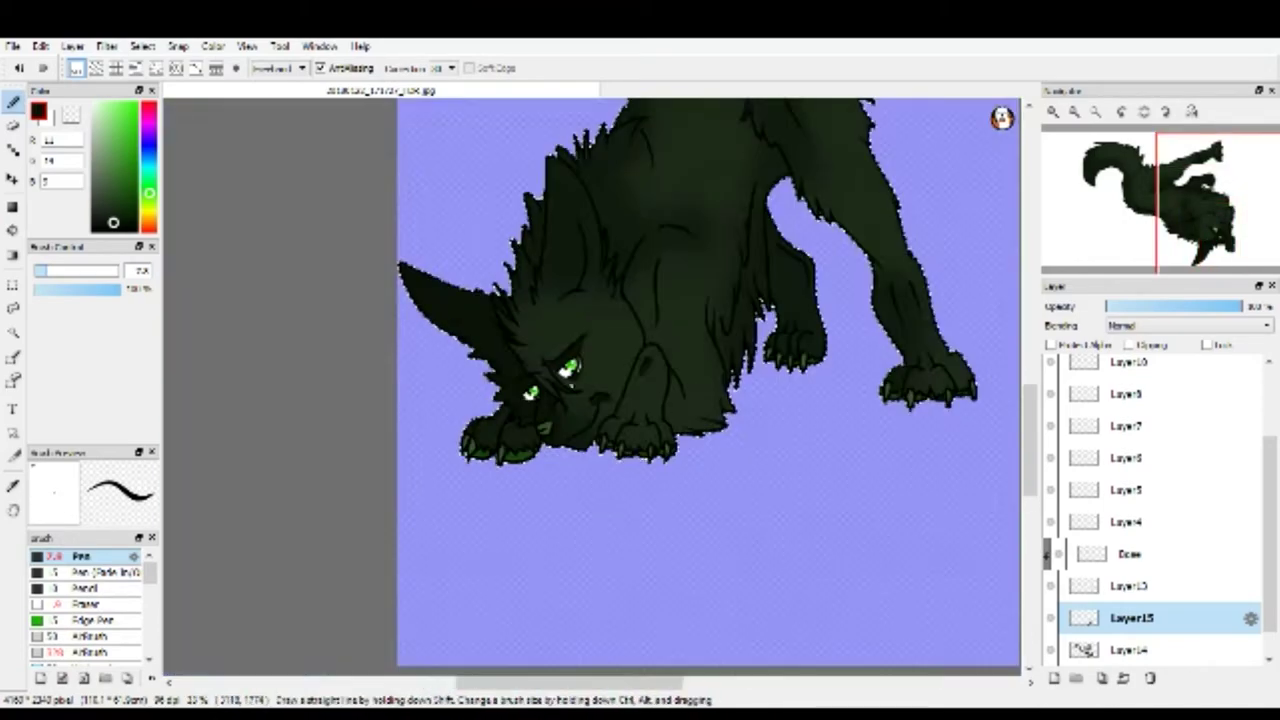
Shade beneath the near eye and along the creases of the snout and forehead between the eyes.
scroll(434, 477, "up", 5)
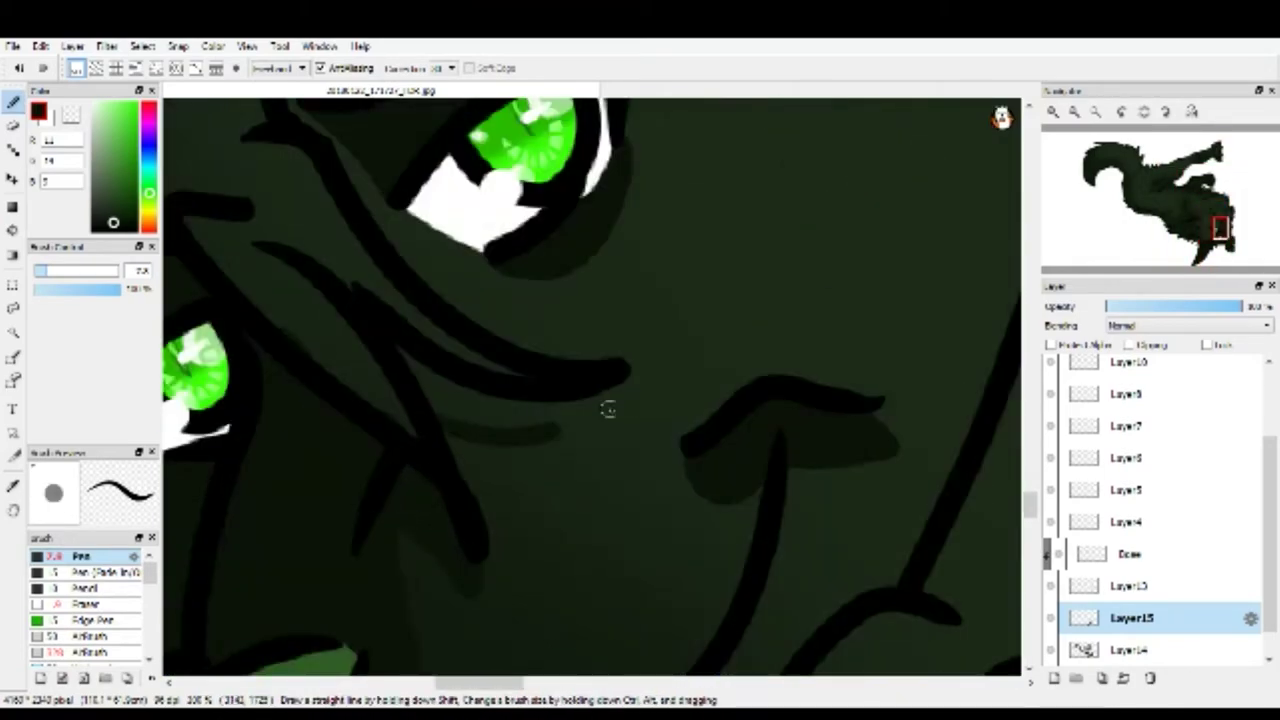
scroll(467, 413, "down", 5)
scroll(404, 455, "up", 6)
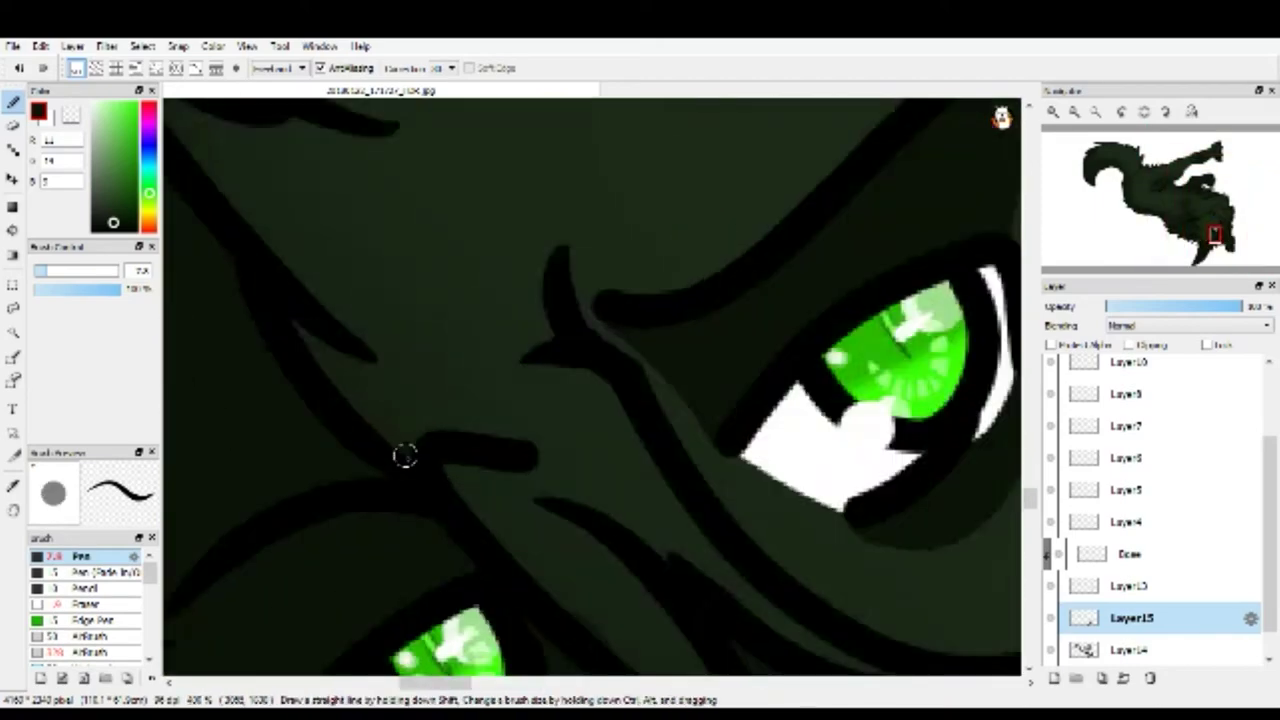
scroll(527, 441, "down", 3)
scroll(517, 543, "up", 2)
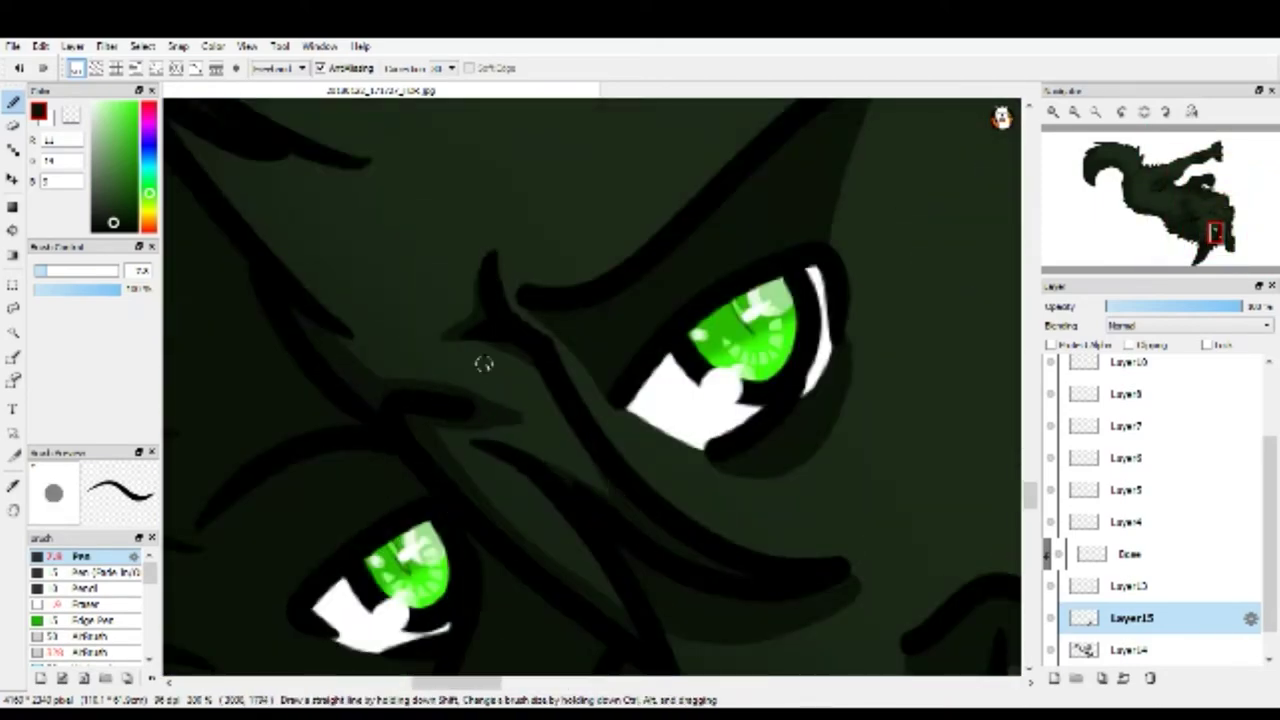
scroll(540, 400, "down", 3)
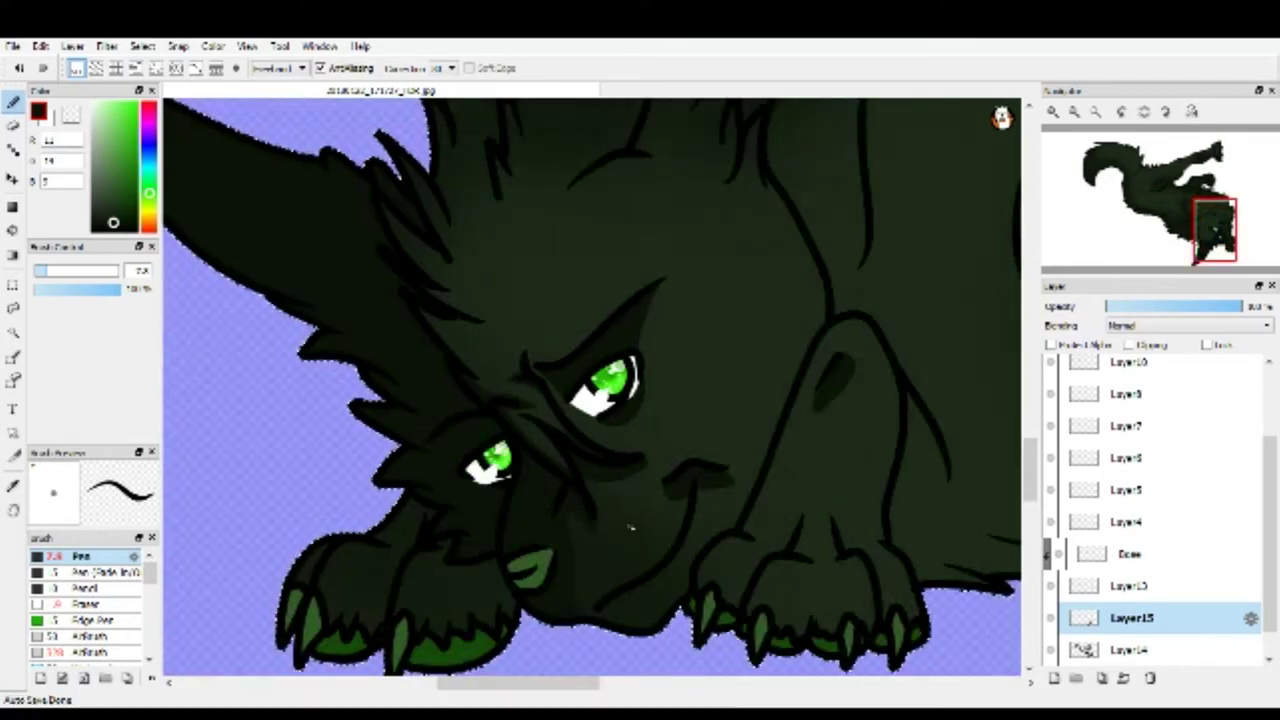
Add thin dark shadows along the fur tufts running from the forehead up the base of the far ear.
scroll(629, 529, "up", 5)
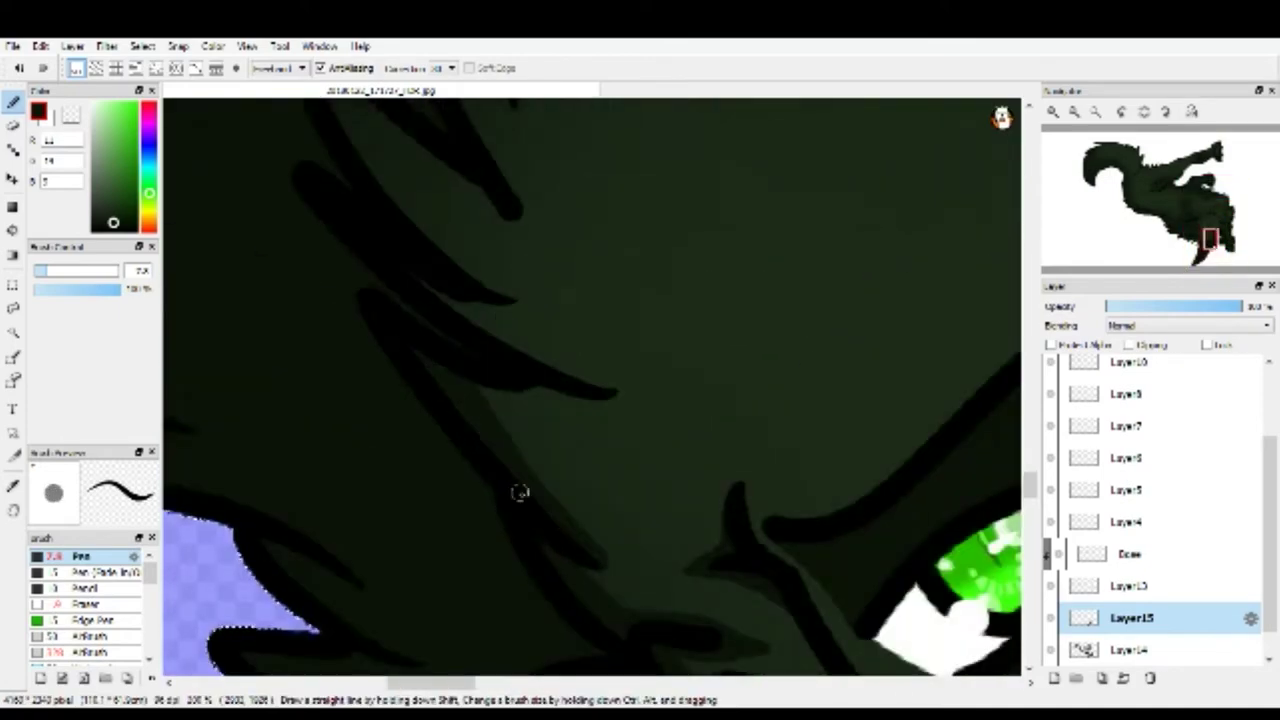
scroll(590, 385, "down", 2)
scroll(509, 497, "up", 2)
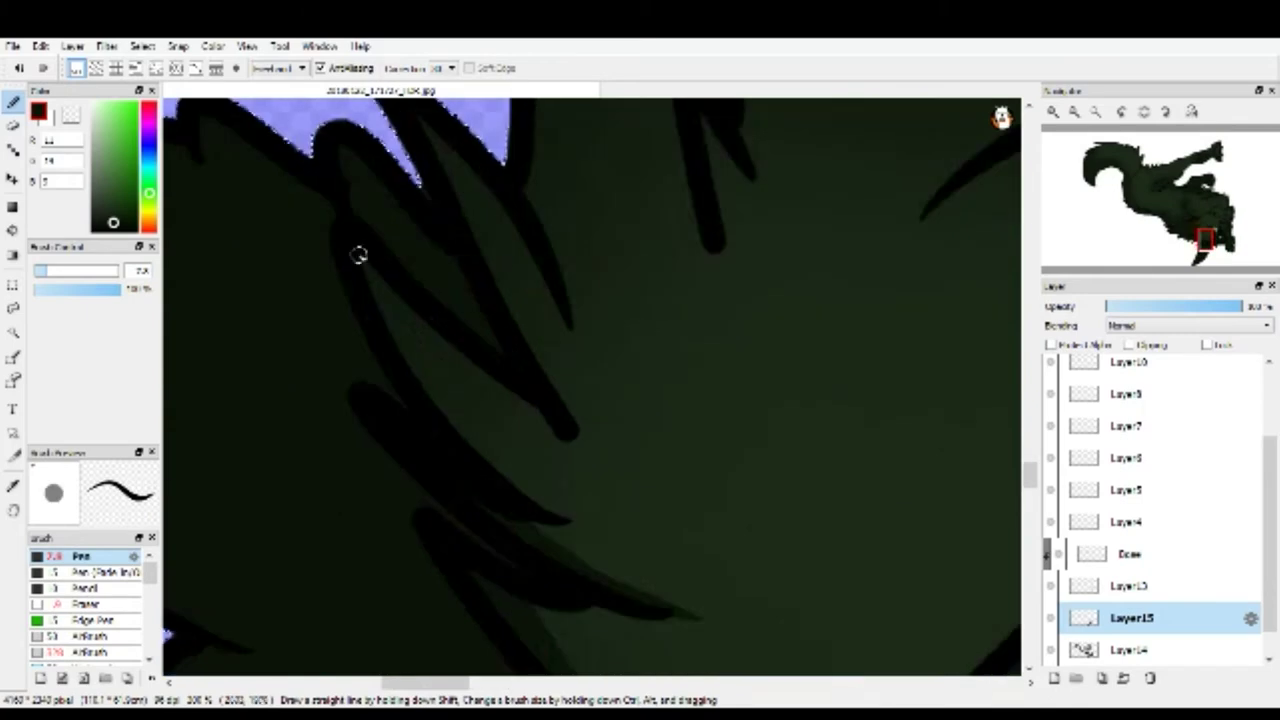
scroll(500, 214, "down", 1)
scroll(455, 352, "down", 1)
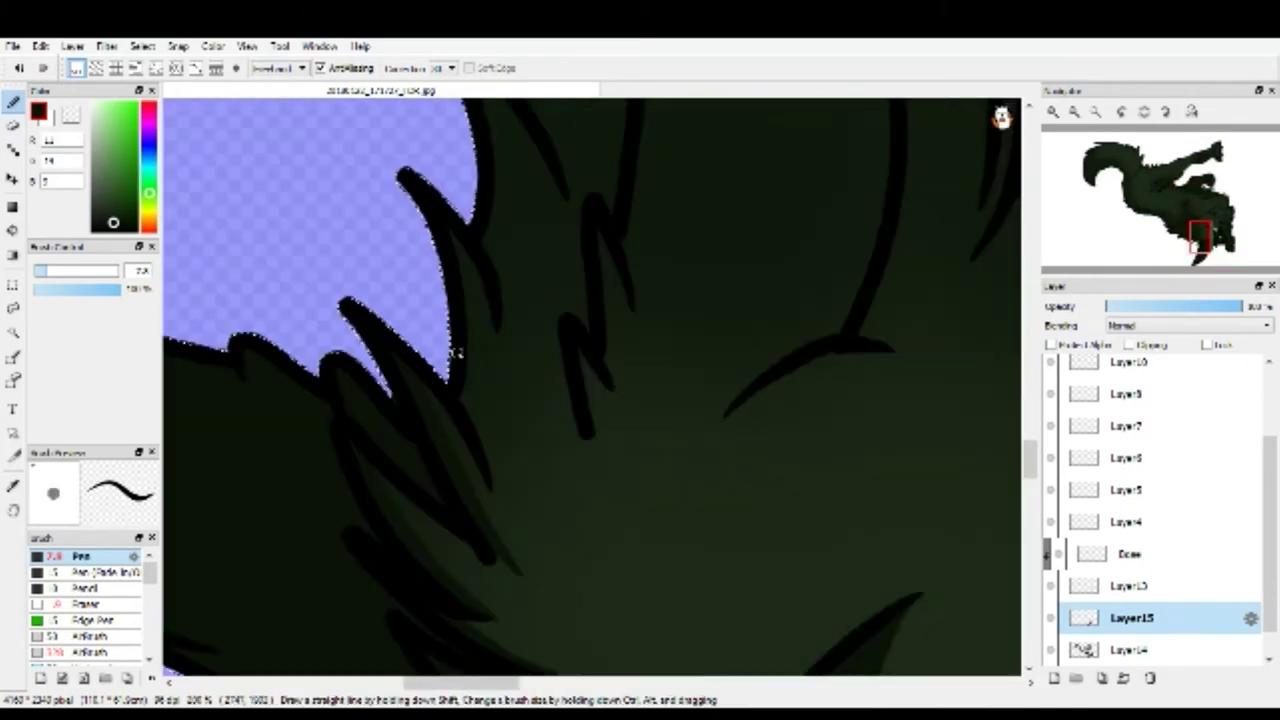
Shade the inner edges of the spiky fur tufts between the two ears and up behind the near ear.
scroll(465, 418, "down", 1)
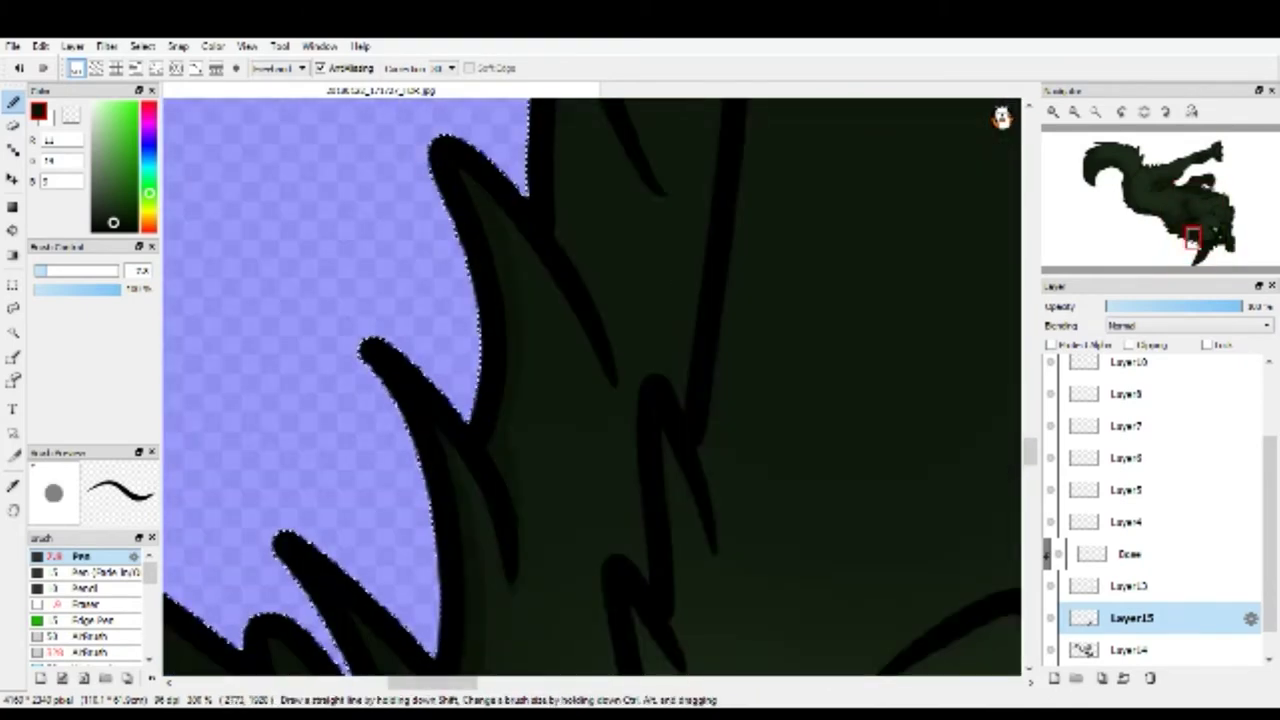
scroll(494, 423, "down", 1)
scroll(474, 240, "up", 3)
scroll(524, 248, "down", 1)
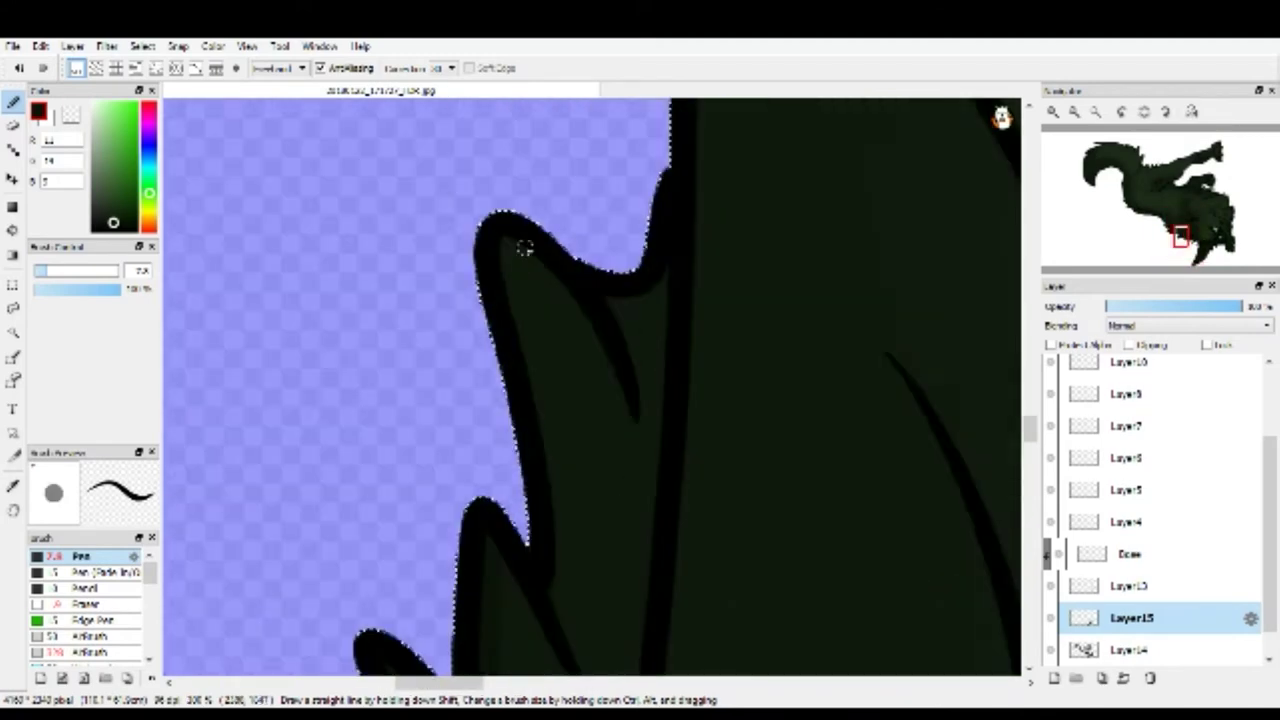
scroll(600, 430, "down", 1)
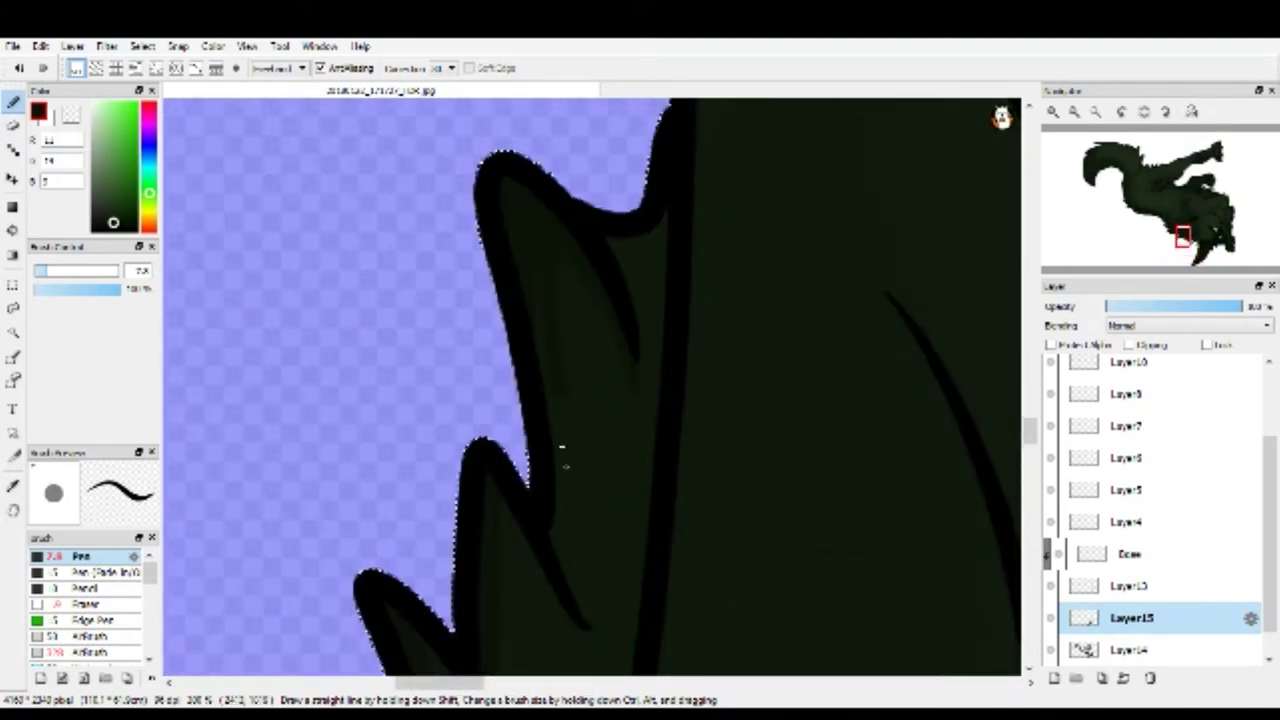
Paint a dark shadow beneath the curved line at the base of the near ear.
scroll(638, 255, "down", 2)
scroll(564, 447, "up", 2)
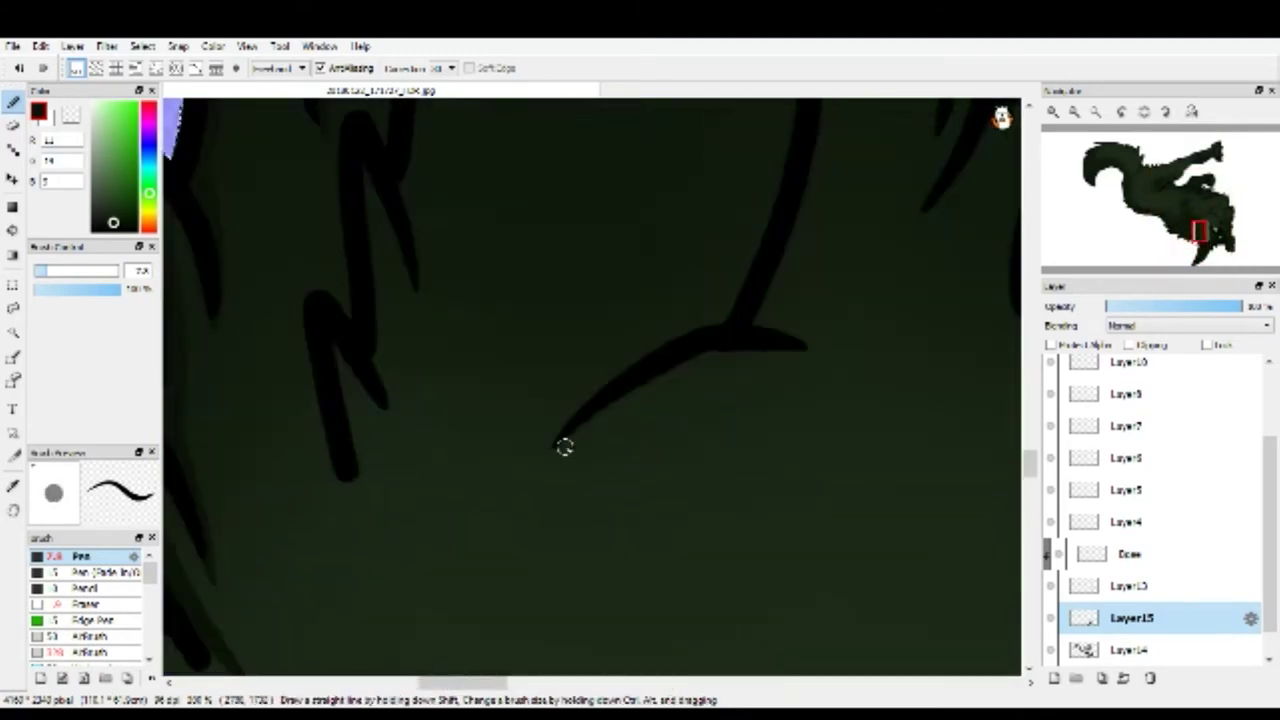
left_click_drag(532, 478, 843, 365)
scroll(720, 363, "down", 2)
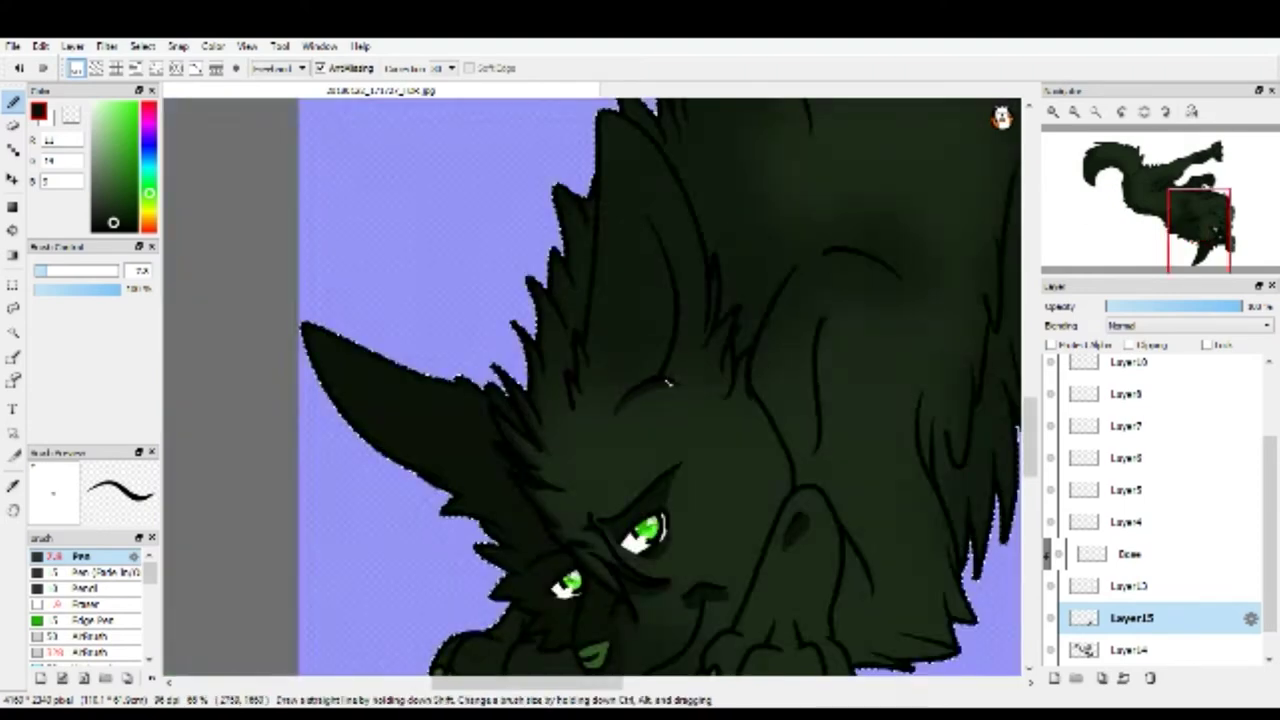
scroll(666, 334, "up", 2)
scroll(651, 366, "down", 2)
scroll(663, 330, "up", 1)
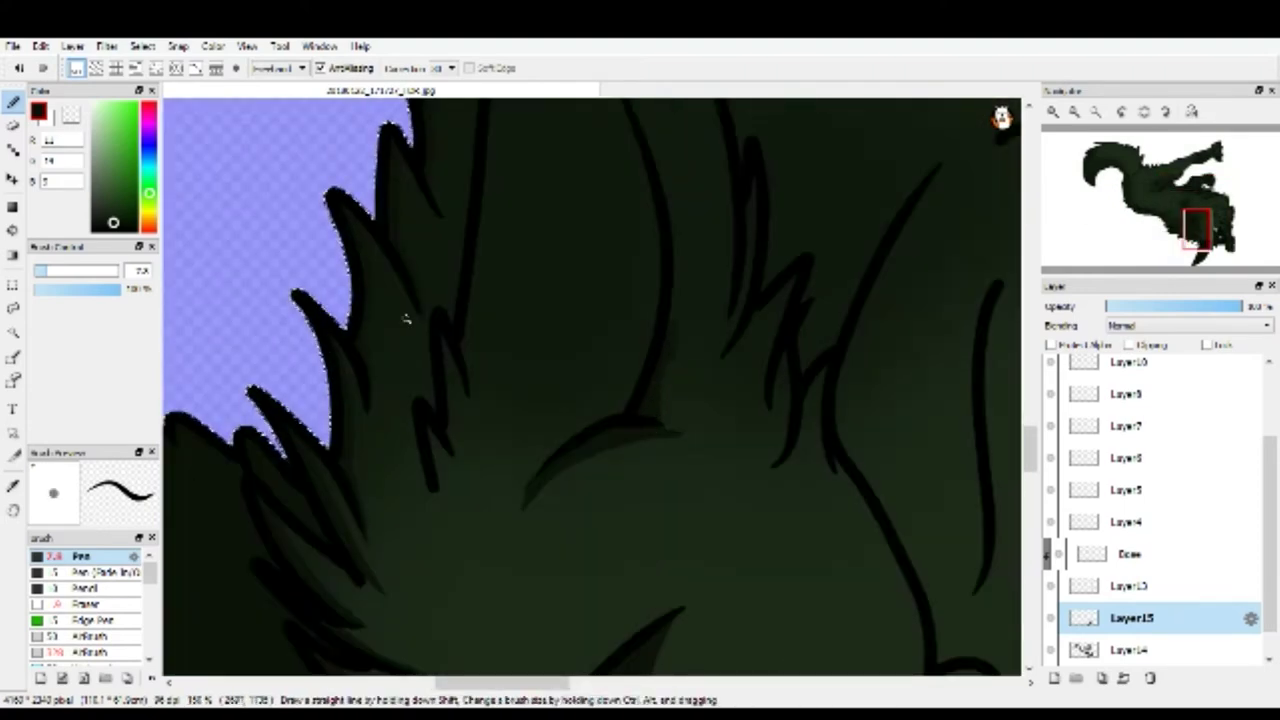
Outline a long tapered shadow inside the near ear and fill it with the pen.
scroll(657, 357, "down", 2)
scroll(582, 451, "up", 2)
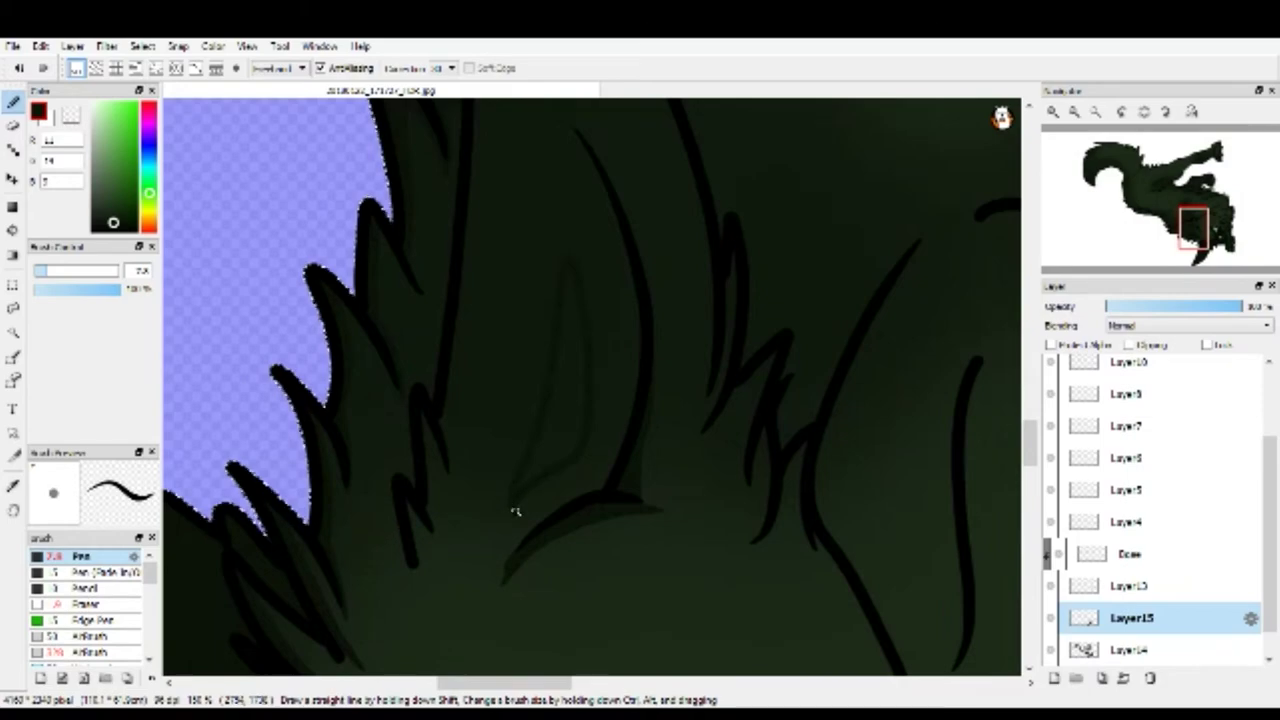
scroll(507, 505, "up", 3)
scroll(683, 284, "up", 1)
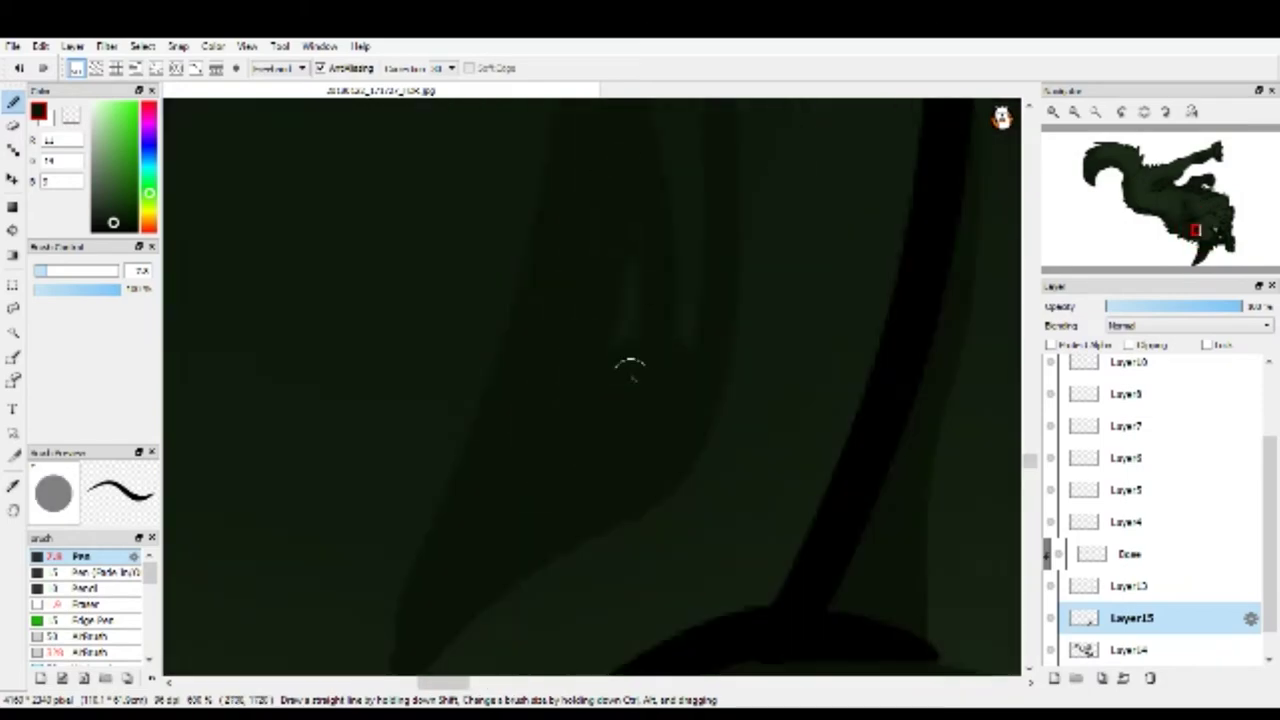
scroll(580, 373, "down", 2)
Shade along the fur tufts beside the near ear and the upper part of the cheek line below them.
scroll(597, 237, "down", 2)
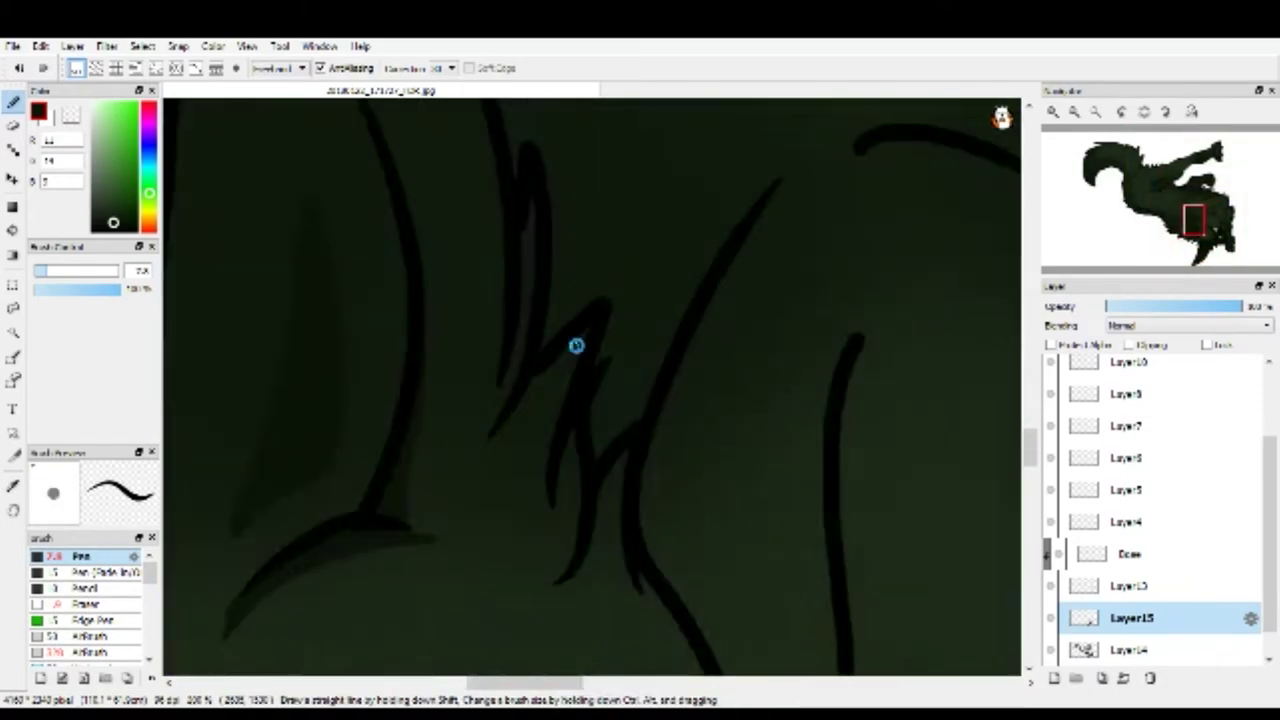
scroll(569, 457, "up", 1)
scroll(439, 452, "down", 4)
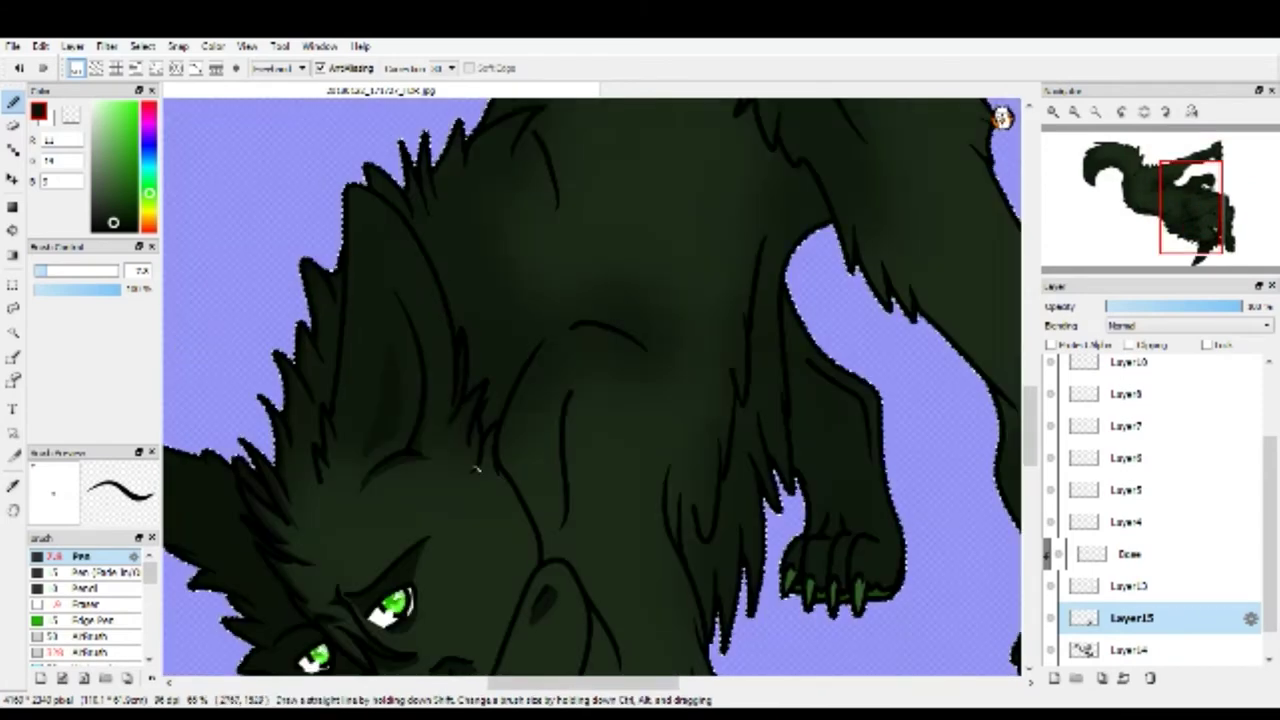
scroll(447, 217, "up", 5)
scroll(583, 466, "down", 3)
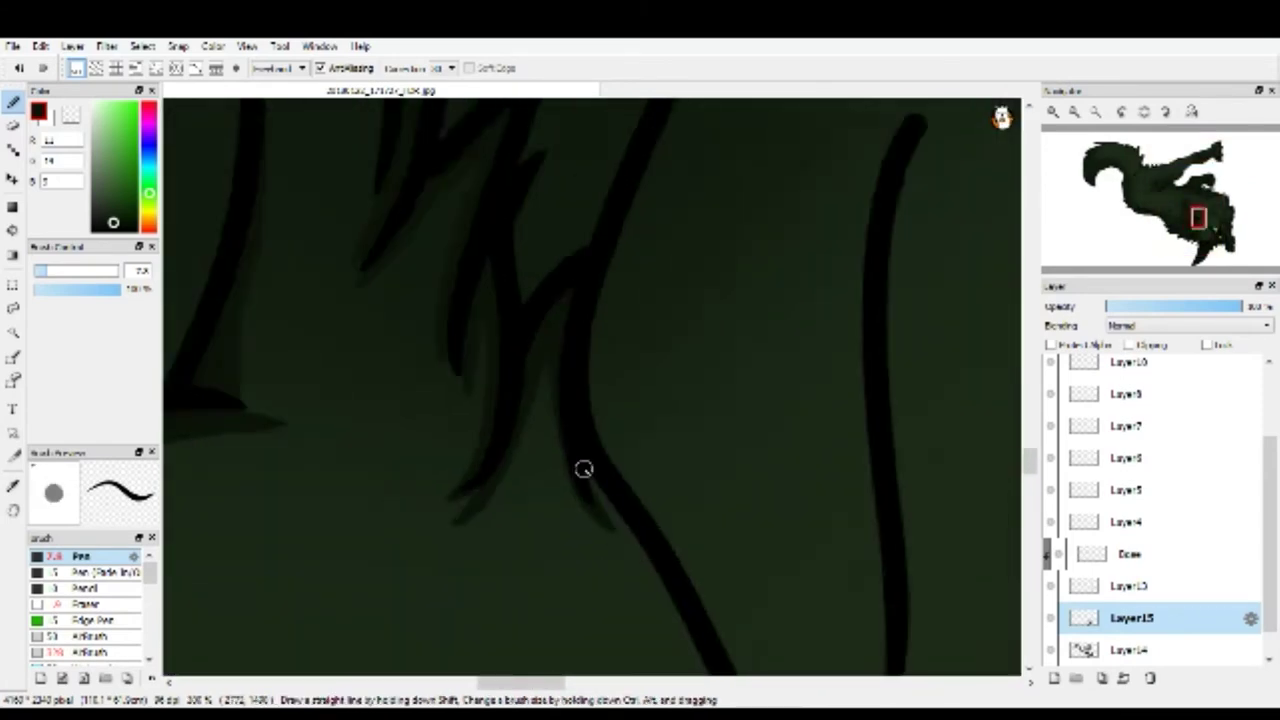
scroll(515, 289, "up", 2)
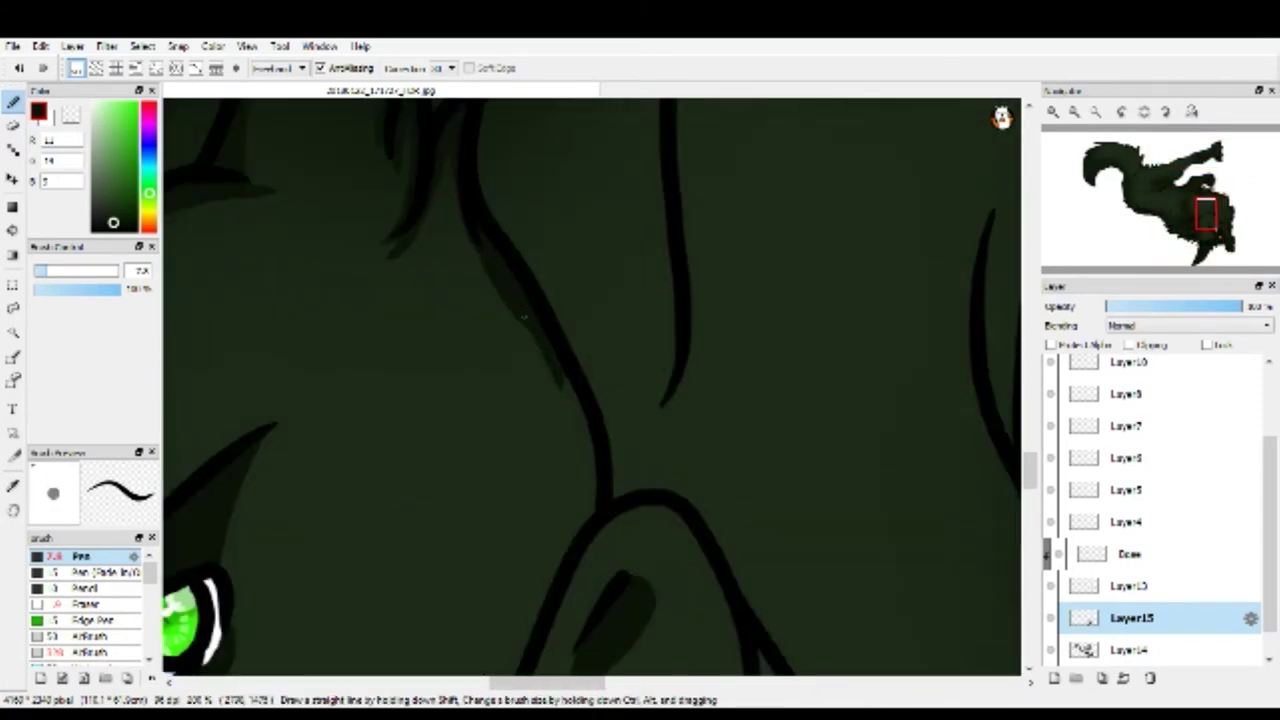
Paint the bent front leg's cast shadow on the cheek, following the leg's edge down to the paw.
scroll(595, 496, "down", 4)
scroll(586, 418, "up", 3)
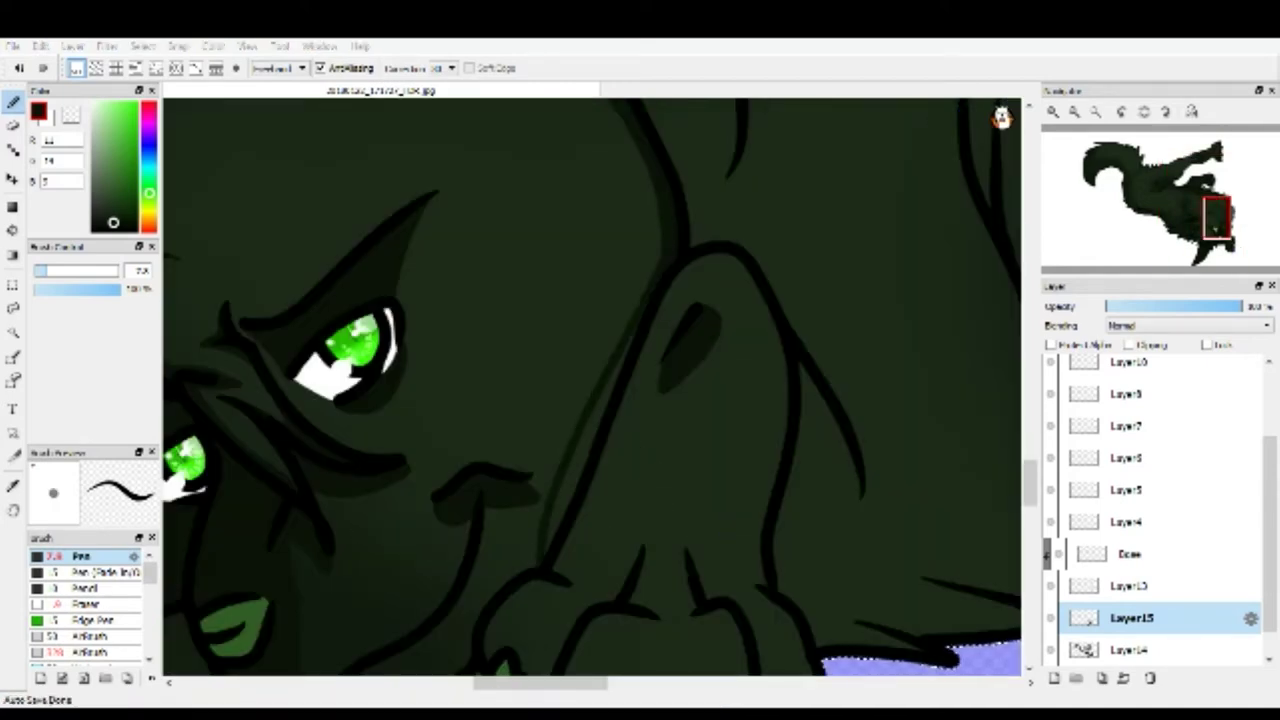
scroll(534, 509, "up", 2)
scroll(580, 471, "down", 3)
scroll(586, 466, "up", 4)
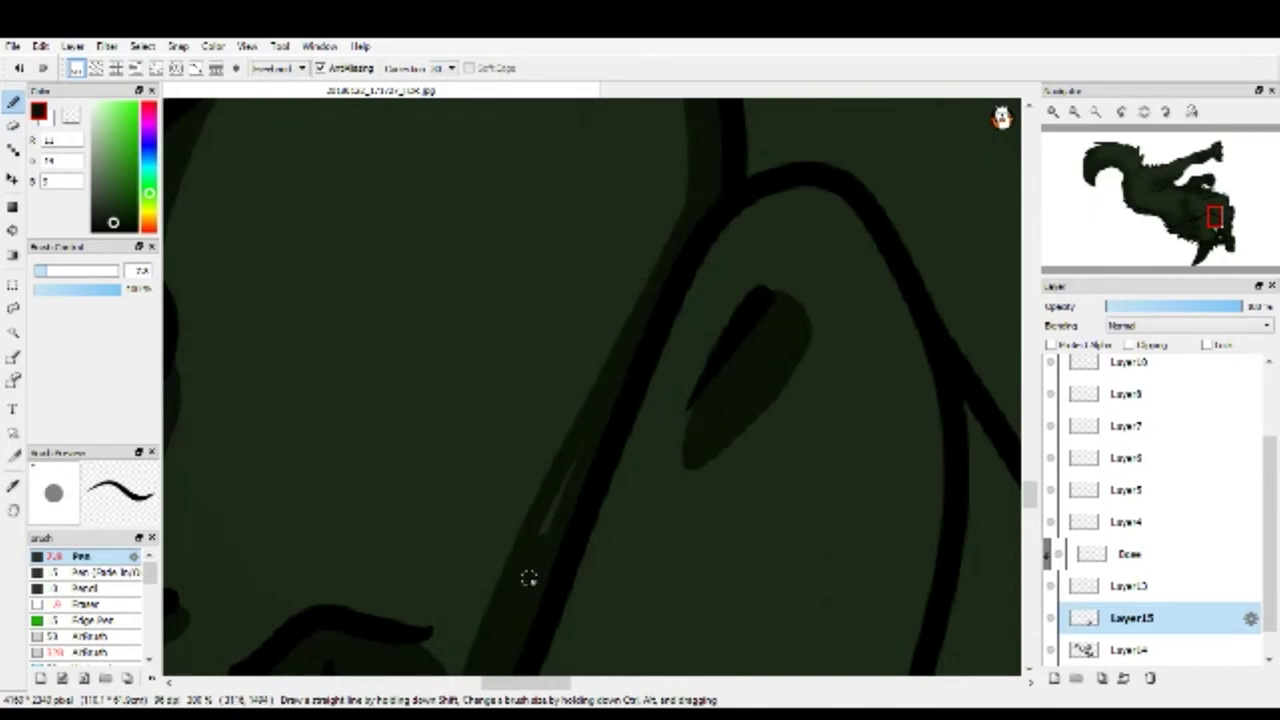
scroll(528, 578, "down", 3)
scroll(652, 311, "up", 3)
scroll(619, 372, "down", 2)
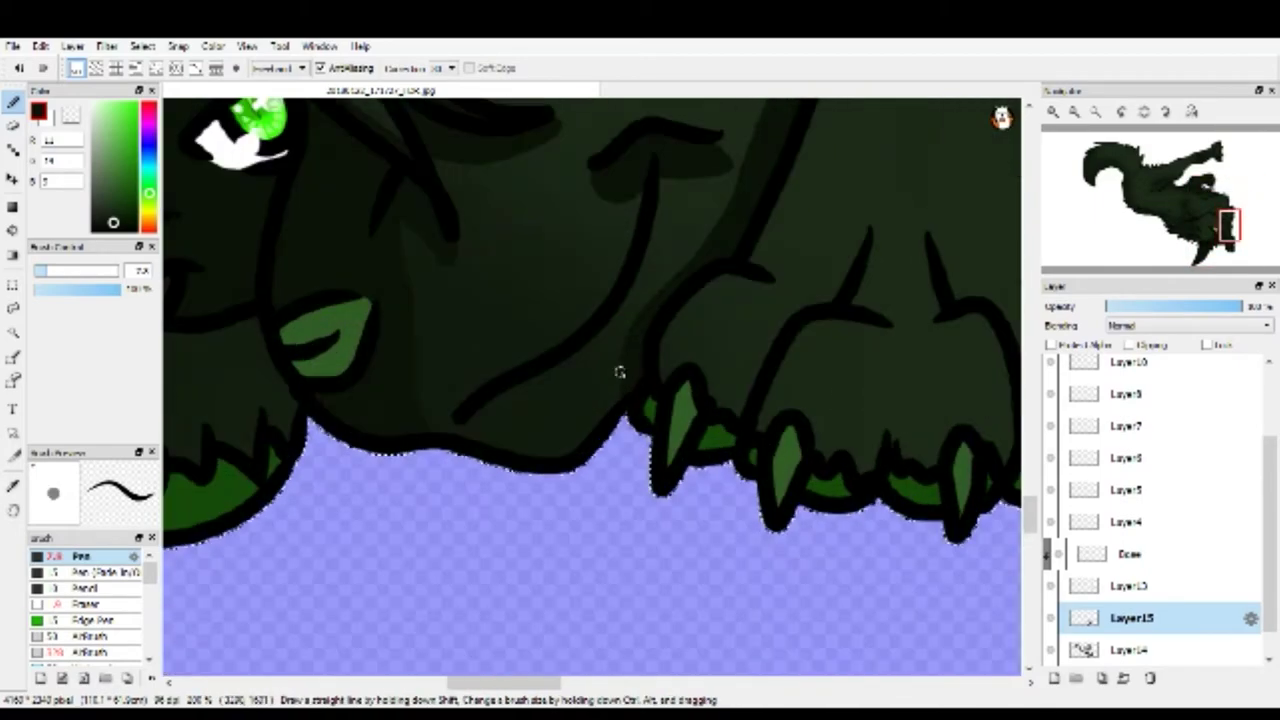
Shade the inner toe of the bent front paw and the outer edge of the toe line beside it.
scroll(463, 514, "down", 3)
scroll(497, 517, "up", 4)
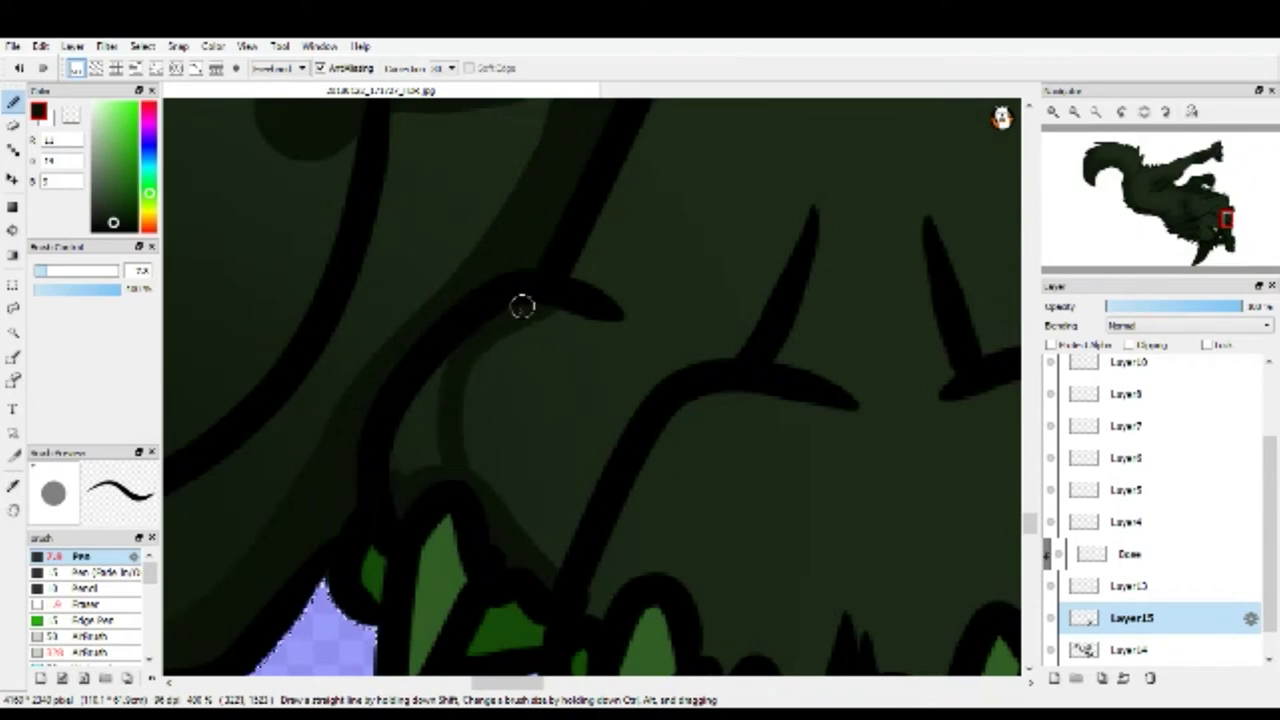
scroll(560, 377, "right", 3)
scroll(591, 401, "up", 1)
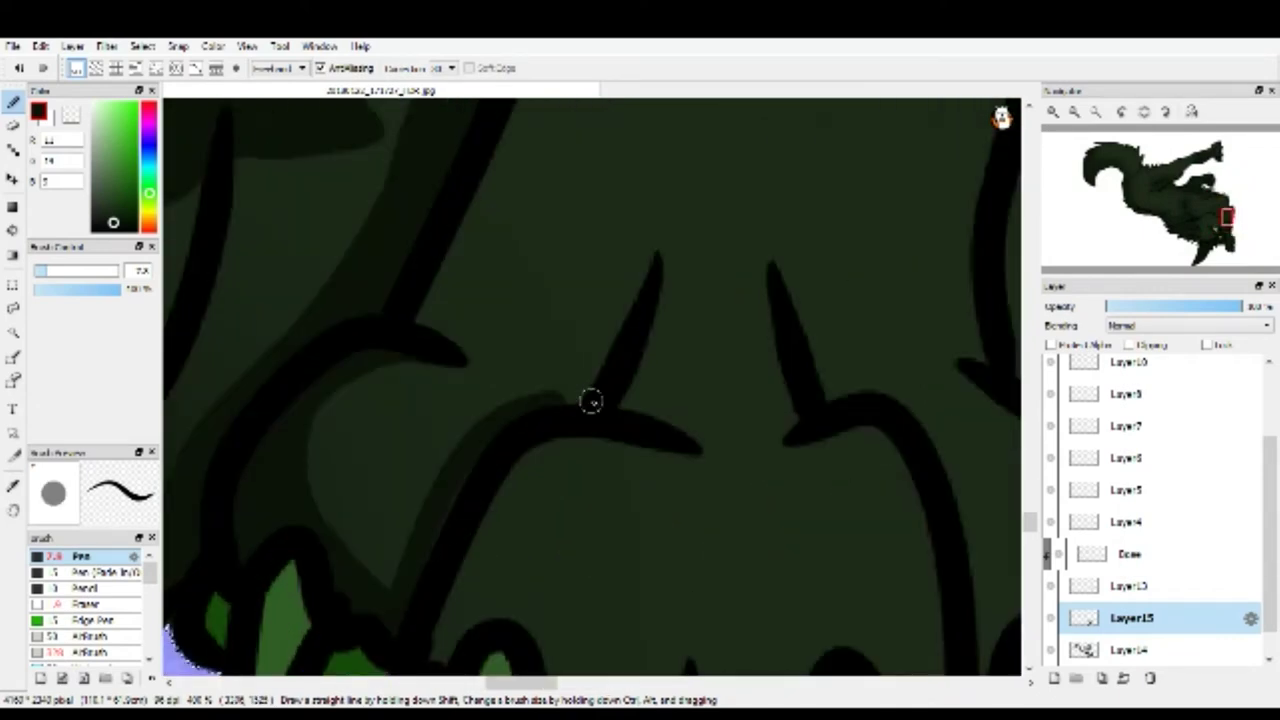
Shade along the two slanted lines above the paw's middle toes and down the edge of the outer toe.
scroll(521, 420, "right", 3)
scroll(708, 432, "up", 1)
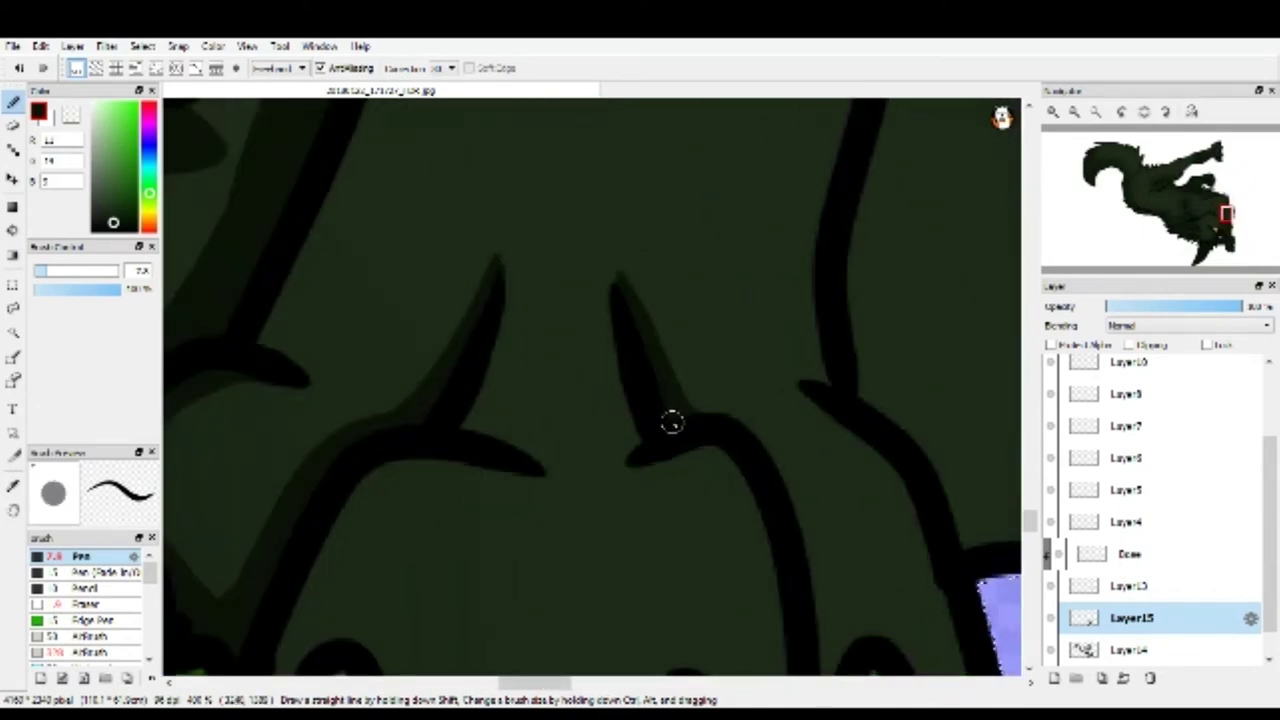
scroll(671, 423, "down", 3)
scroll(766, 537, "up", 3)
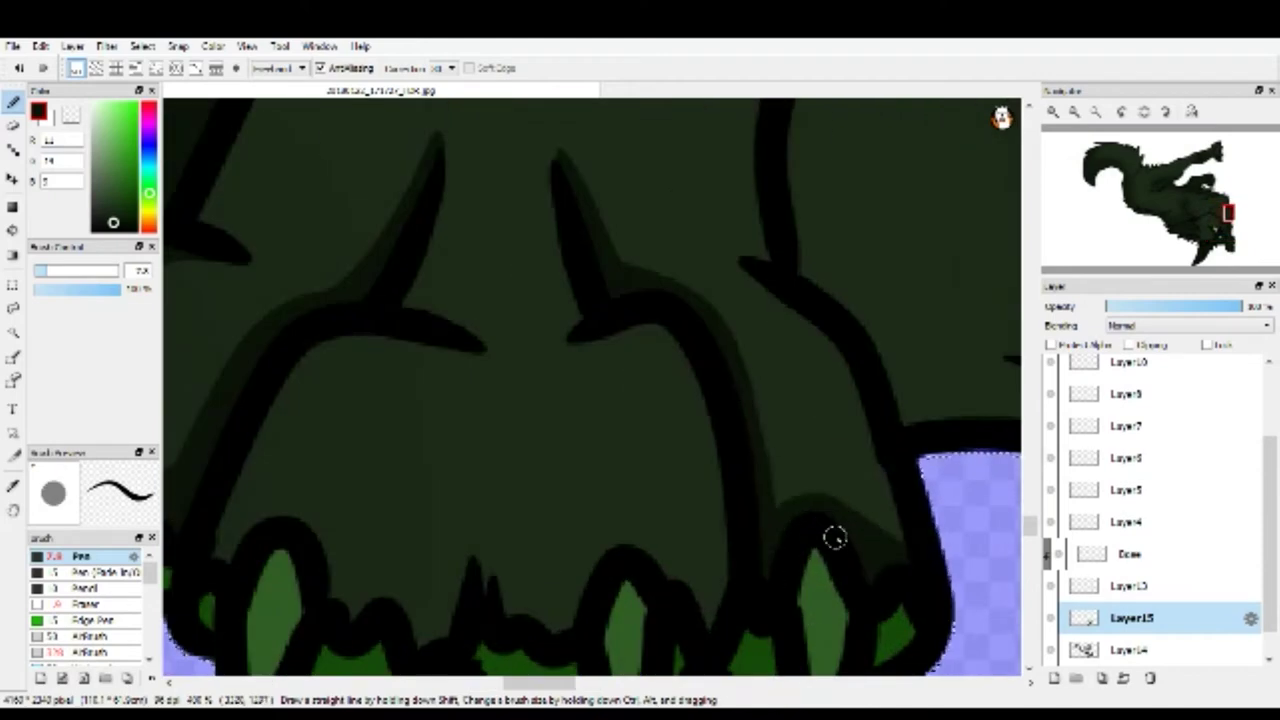
Shade around the claw bases and fur tips of the bent front paw and along the inside of its middle toes.
scroll(831, 534, "down", 1)
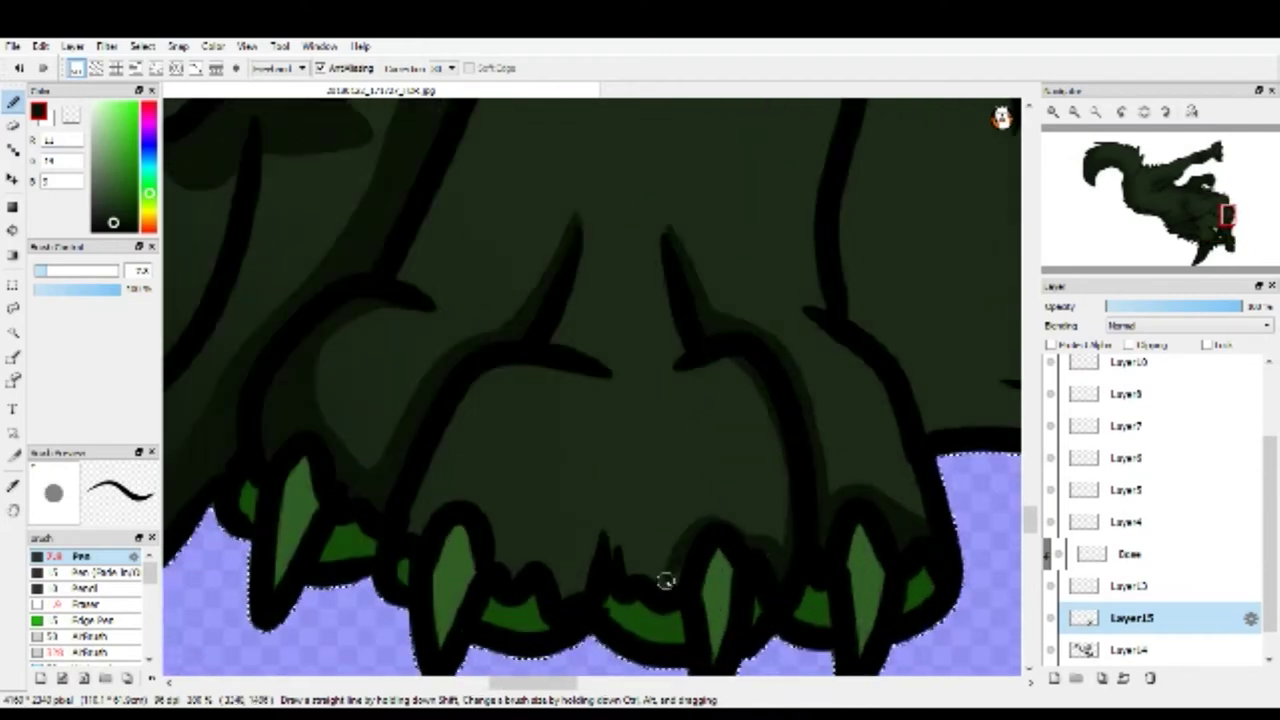
scroll(622, 569, "up", 1)
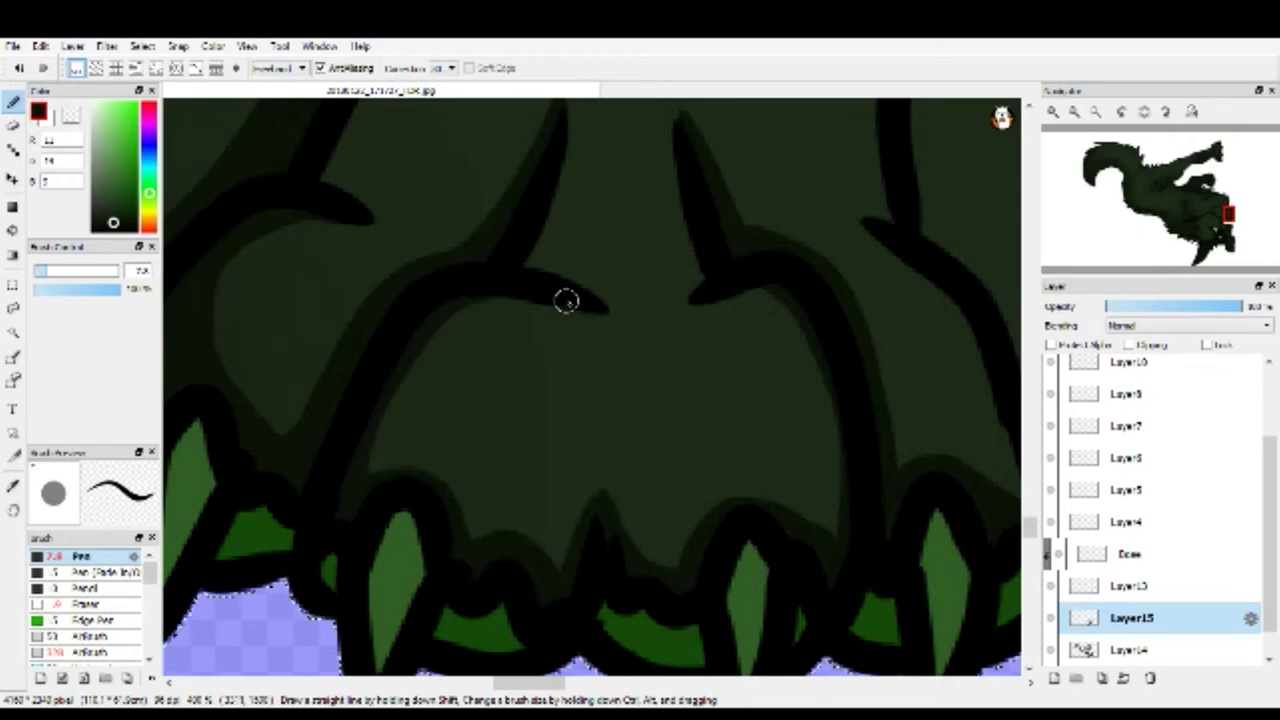
scroll(523, 286, "up", 1)
Paint a cast shadow behind the bent front leg and fill the wedge up to the curved line beside it.
scroll(481, 323, "down", 6)
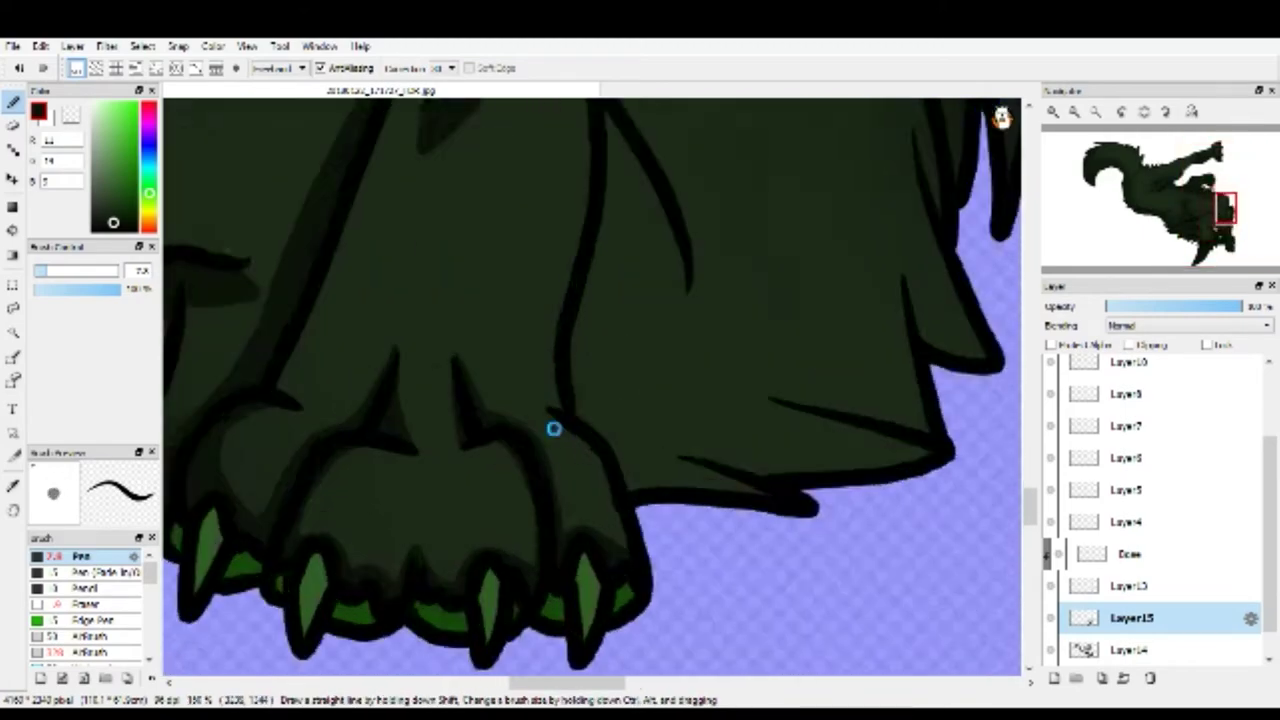
scroll(592, 500, "up", 4)
scroll(560, 460, "down", 2)
scroll(474, 446, "up", 1)
scroll(457, 557, "up", 2)
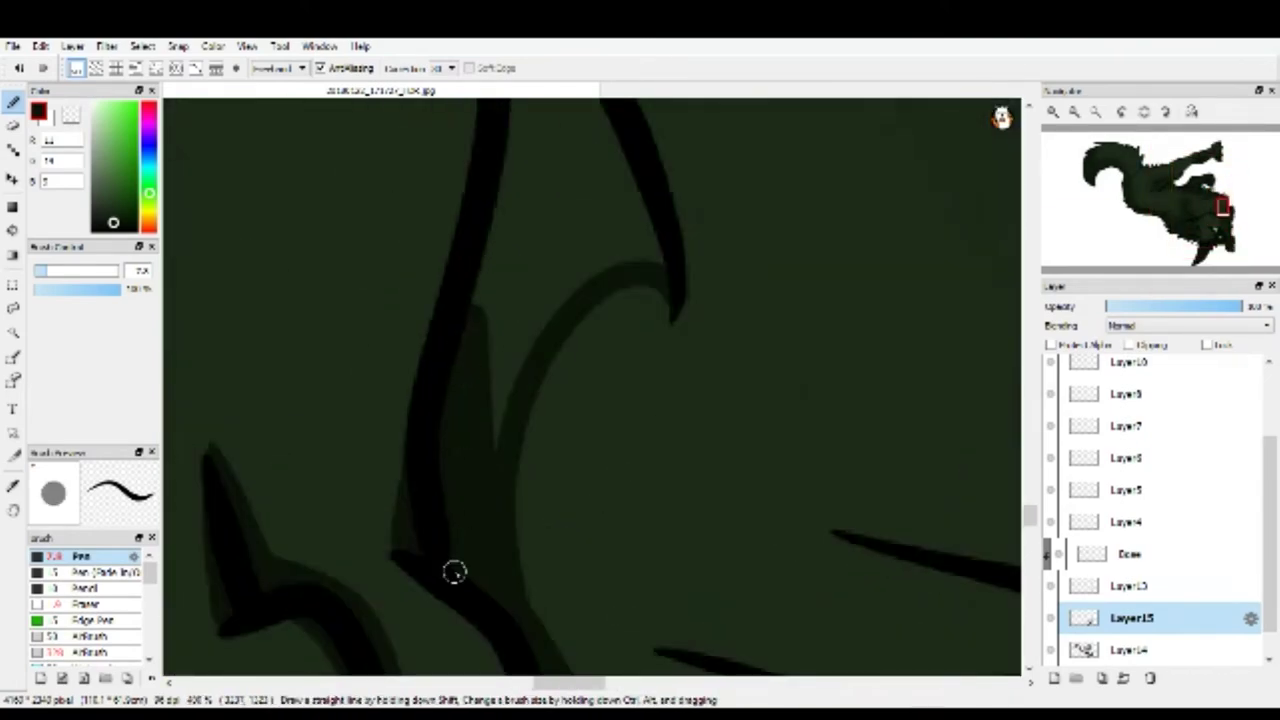
scroll(543, 274, "down", 1)
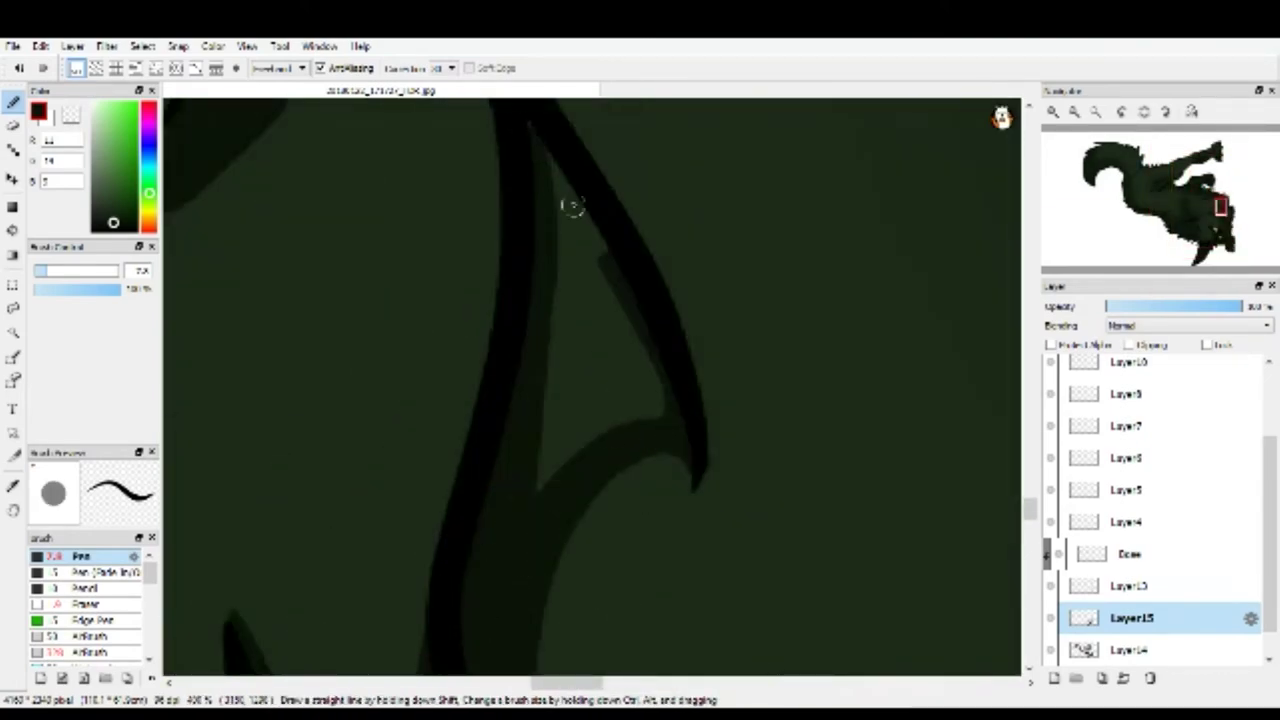
left_click_drag(560, 220, 563, 314)
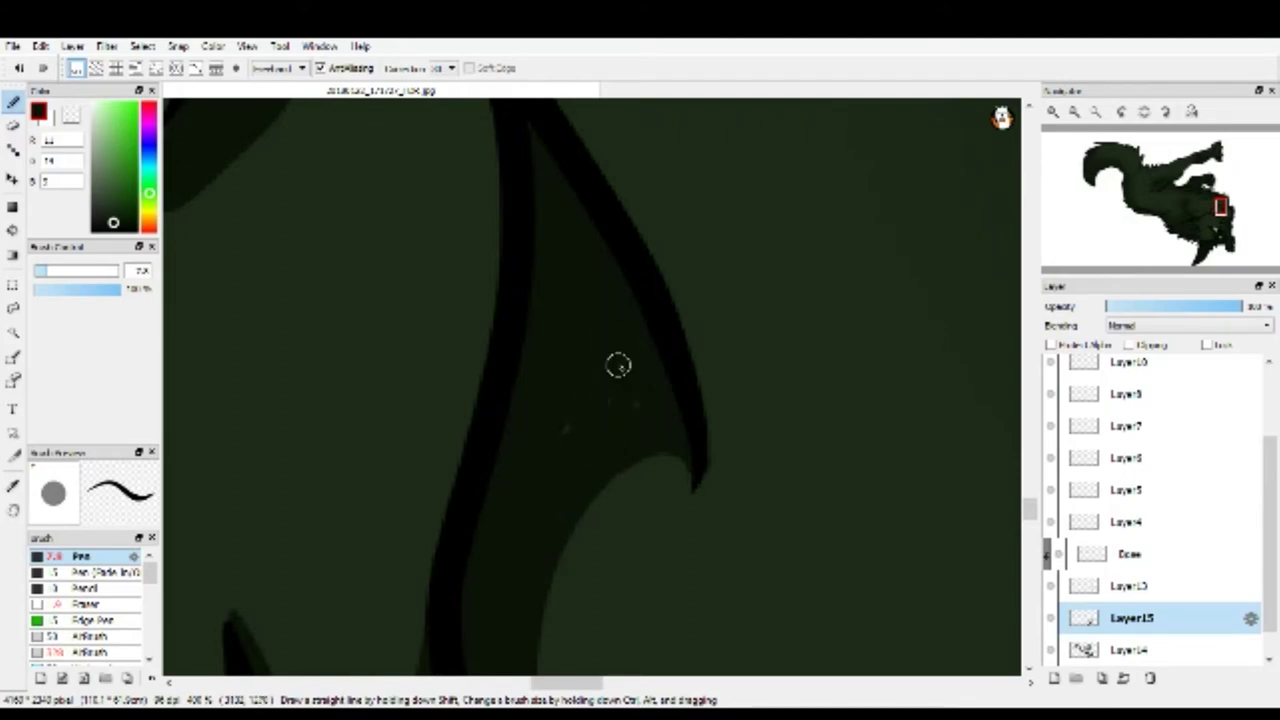
Outline a rounded shadow beside the long crease on the shoulder and fill it.
scroll(528, 436, "down", 2)
scroll(537, 254, "up", 2)
scroll(560, 300, "down", 2)
scroll(502, 440, "up", 1)
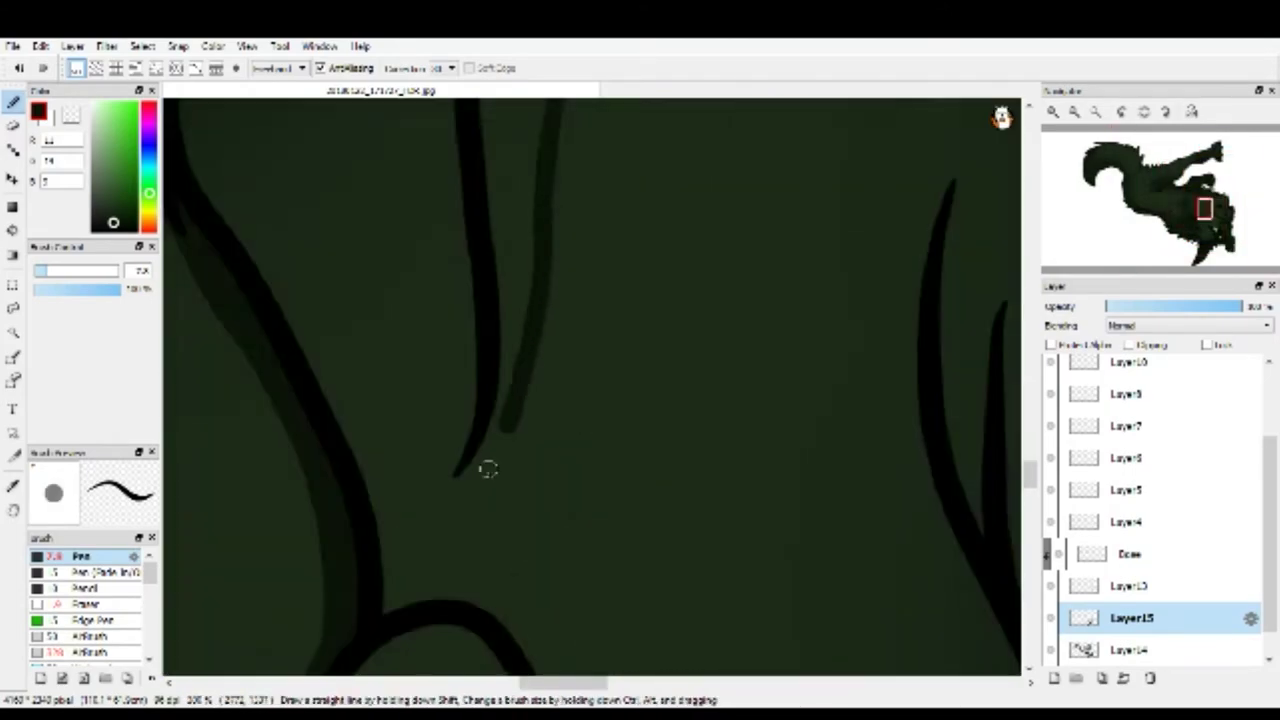
left_click_drag(434, 546, 500, 363)
scroll(500, 363, "down", 3)
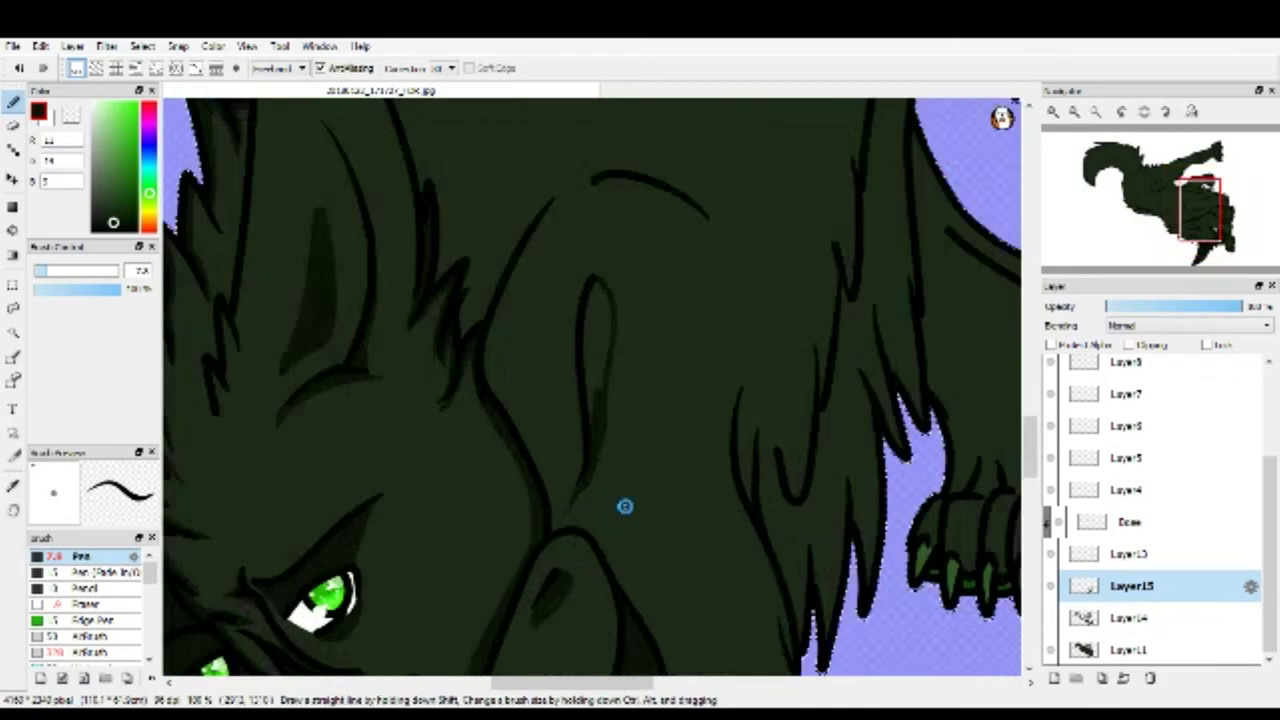
scroll(623, 506, "up", 2)
left_click(12, 230)
left_click(12, 102)
Shade the jagged neck fur tufts where they meet the shoulder line.
scroll(451, 346, "up", 2)
scroll(458, 441, "down", 1)
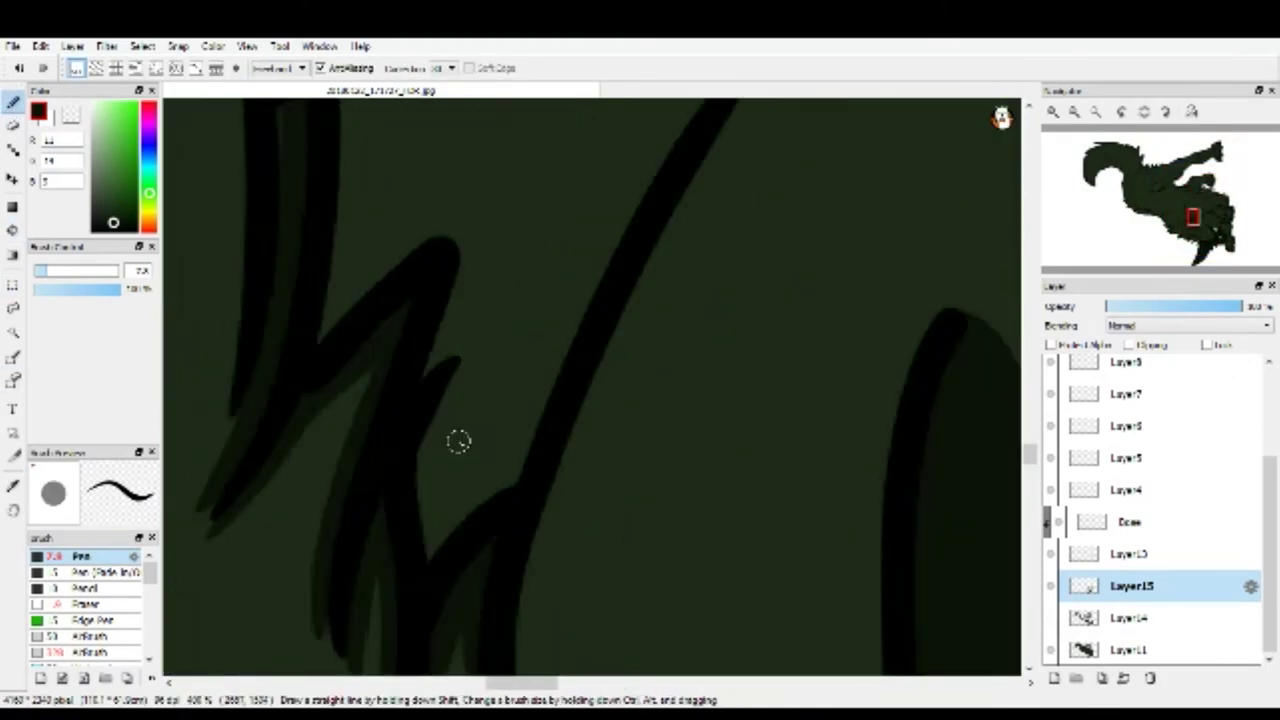
left_click_drag(463, 498, 428, 407)
scroll(446, 295, "down", 3)
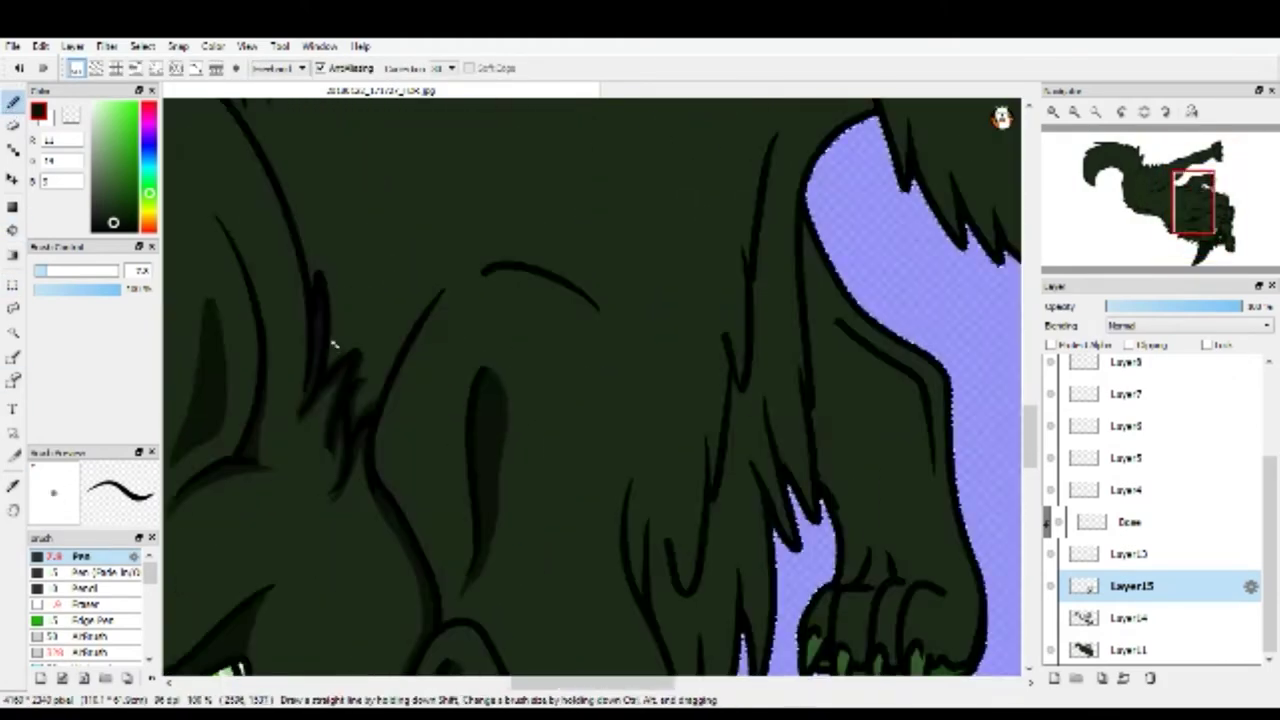
scroll(334, 346, "up", 3)
Shade the fur tuft behind the near ear's tip and the strip along the ear's back edge.
scroll(314, 163, "down", 4)
scroll(340, 340, "up", 1)
scroll(340, 340, "up", 3)
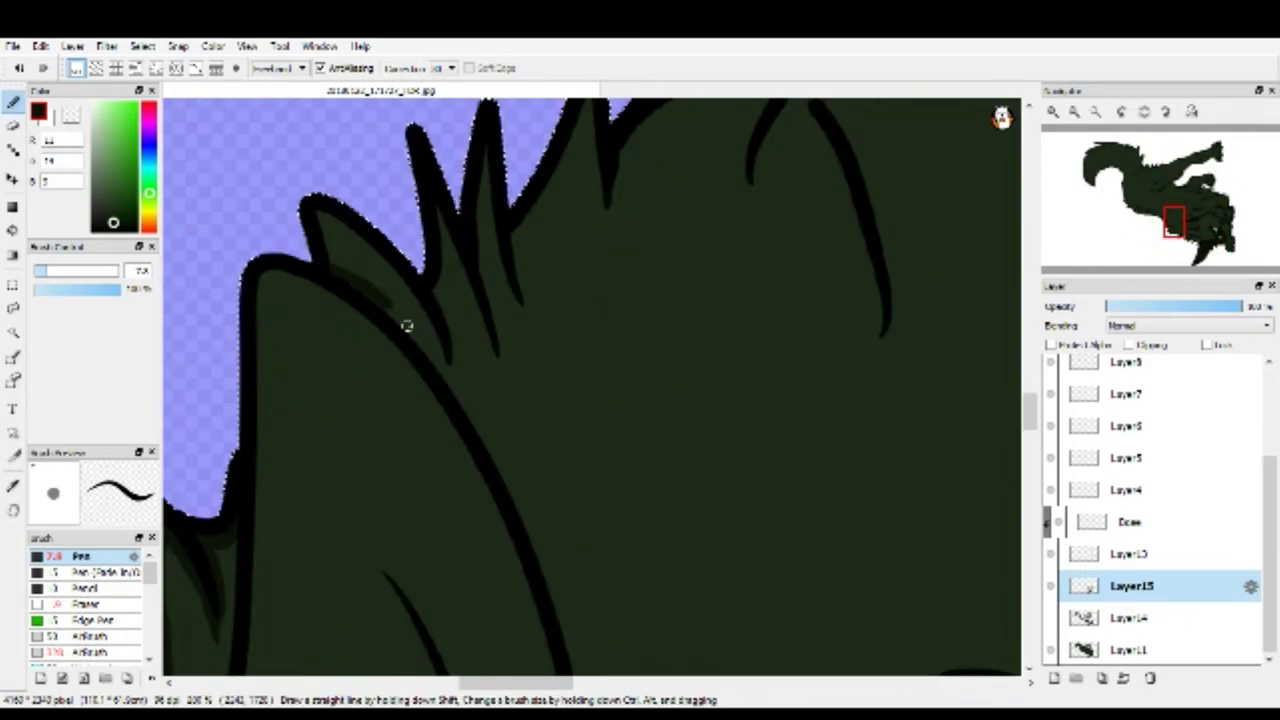
left_click_drag(308, 208, 362, 284)
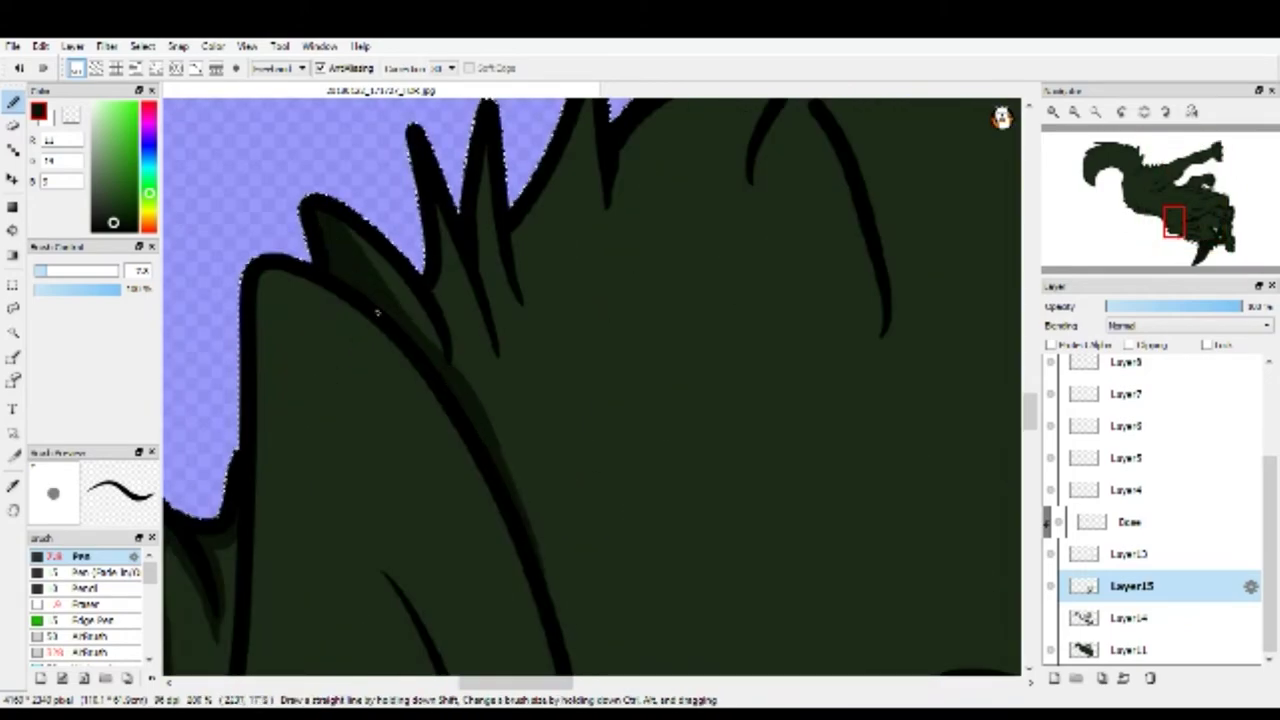
Shade the inner edges of the spiky fur tufts along the nape.
scroll(360, 225, "down", 1)
scroll(440, 387, "up", 1)
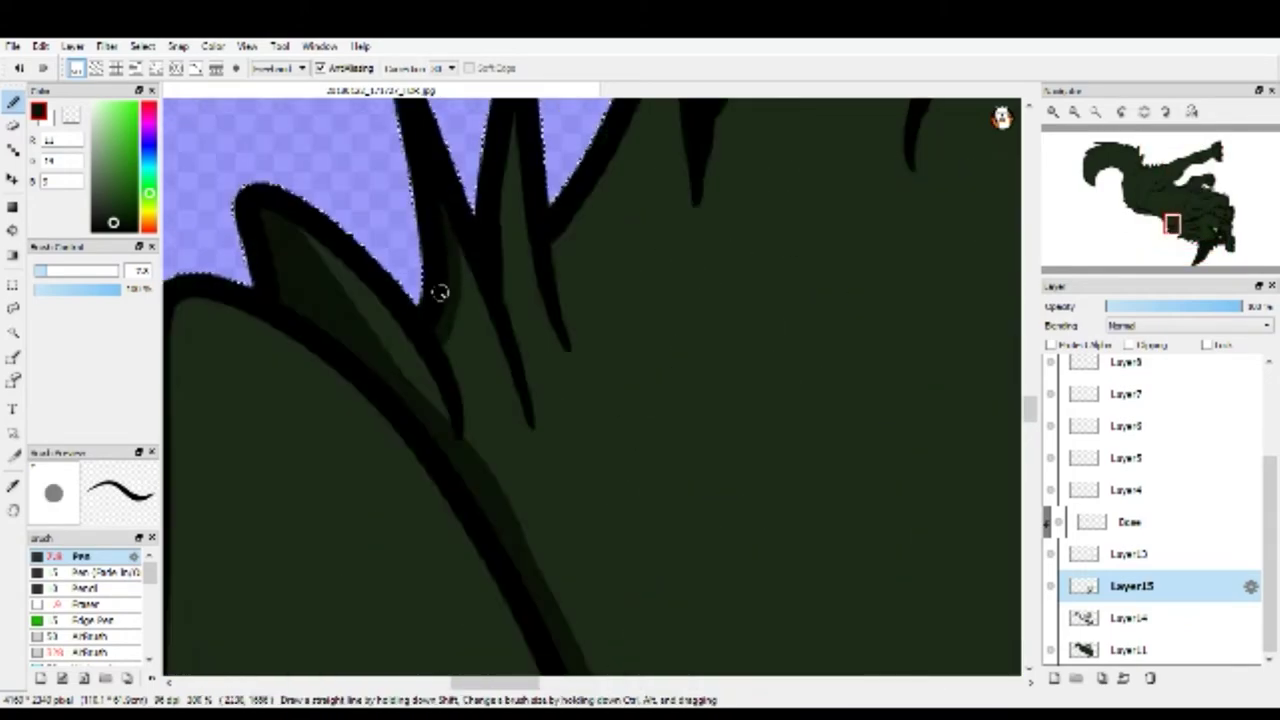
scroll(500, 277, "up", 1)
left_click_drag(550, 364, 443, 549)
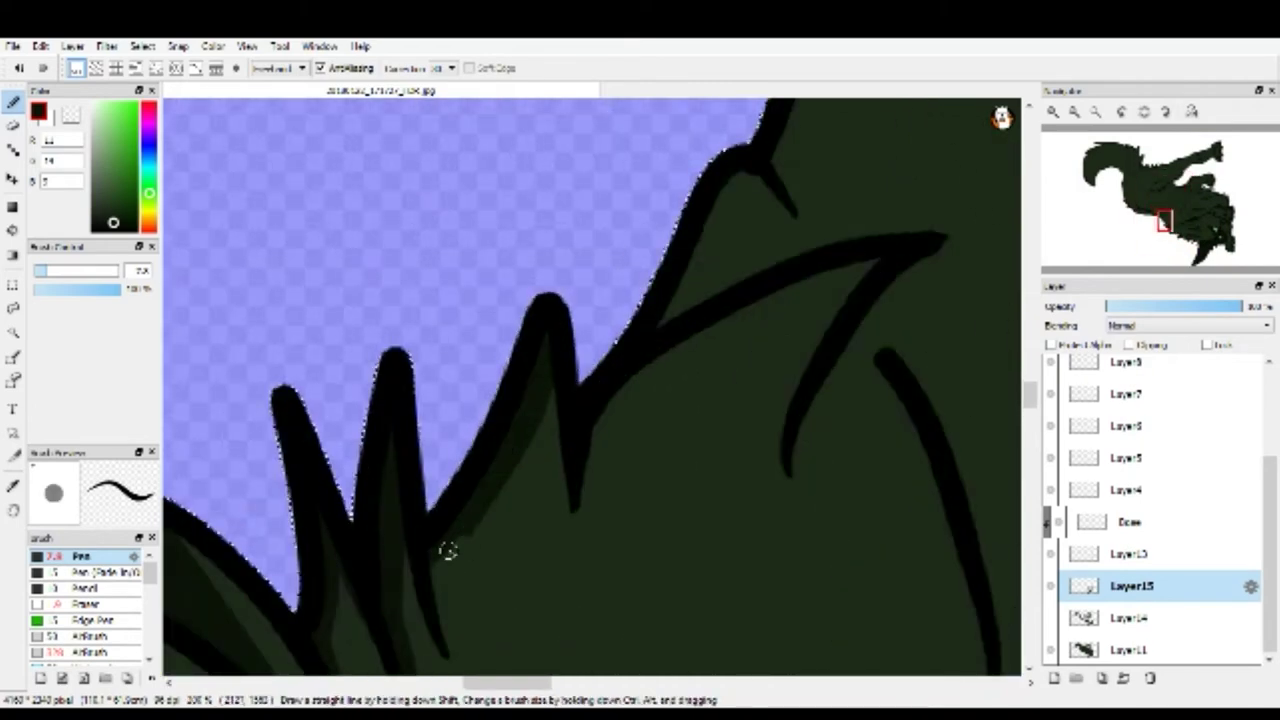
scroll(443, 549, "up", 1)
scroll(493, 580, "down", 1)
Shade beneath the hooked fur line above the nape, beside the curved line below it, and inside the small tuft above.
scroll(449, 454, "down", 1)
mouse_move(510, 330)
left_mouse_down()
mouse_move(523, 440)
mouse_move(625, 283)
mouse_move(682, 242)
left_mouse_up()
left_click_drag(815, 205, 728, 409)
left_click_drag(645, 518, 625, 336)
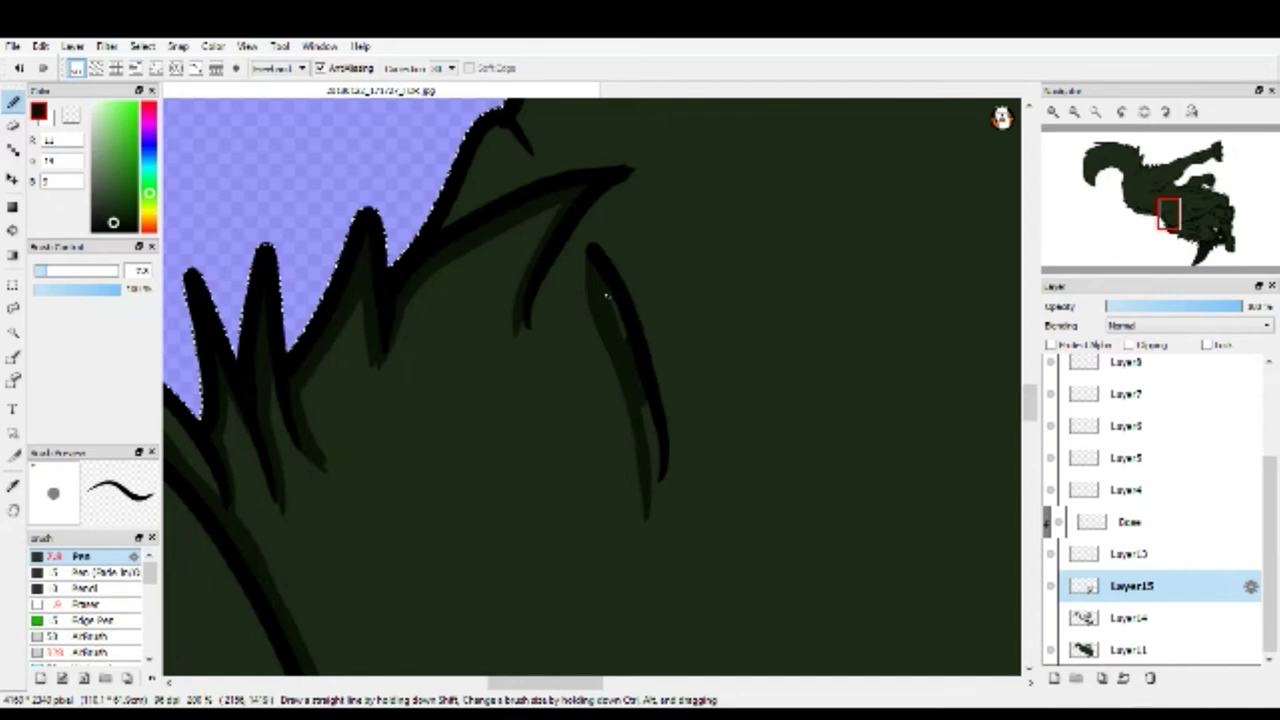
scroll(655, 518, "up", 3)
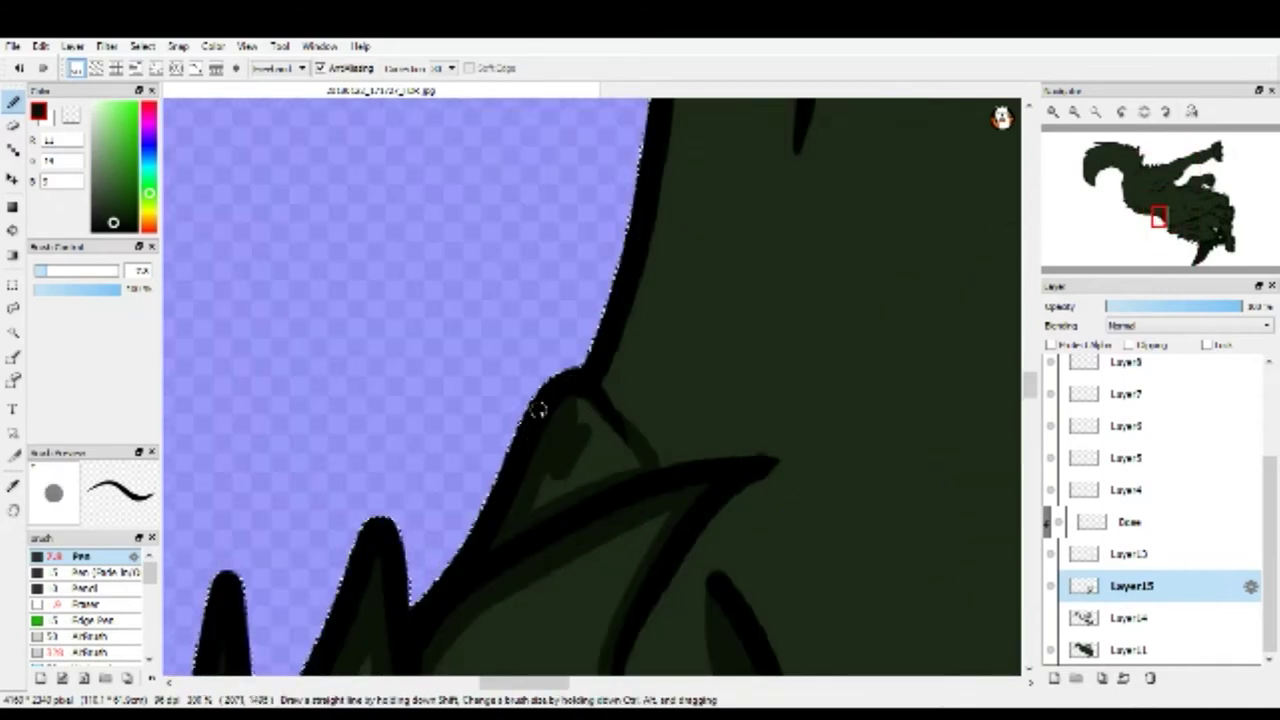
scroll(562, 465, "up", 2)
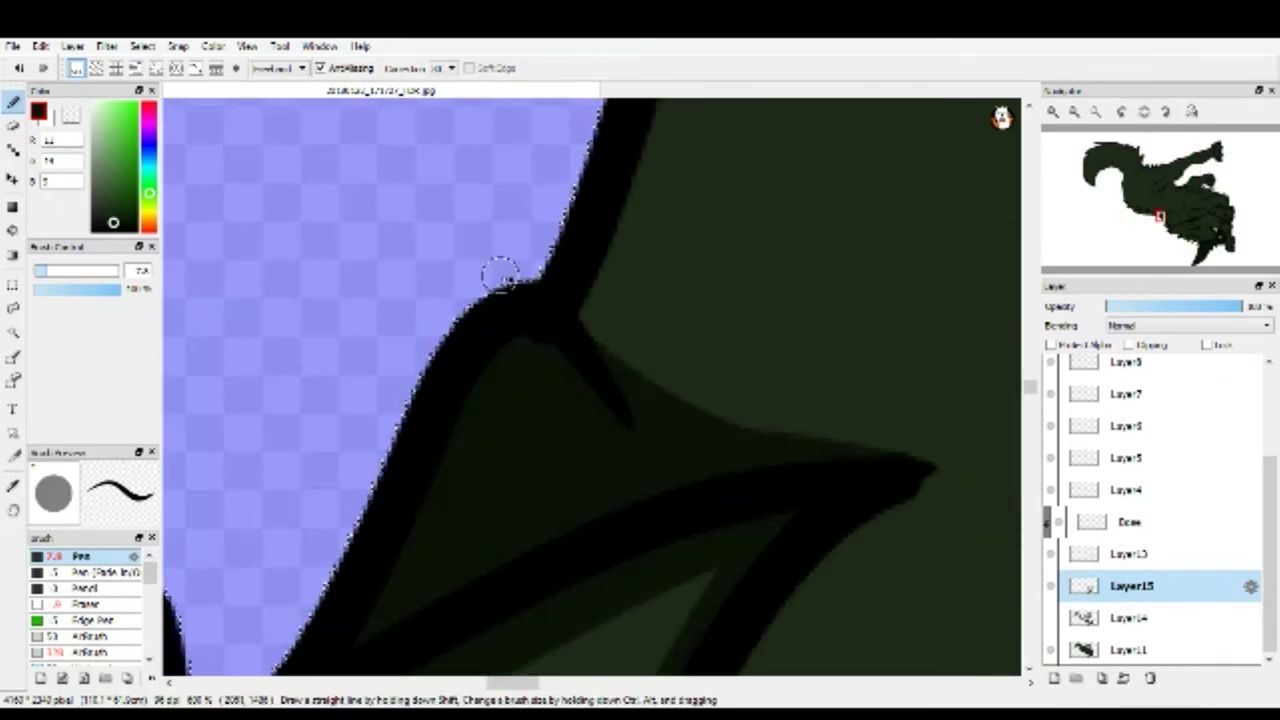
Shade along the zigzag fur lines on the back, including the notch where the lines meet.
scroll(514, 286, "up", 2)
left_click_drag(531, 437, 505, 521)
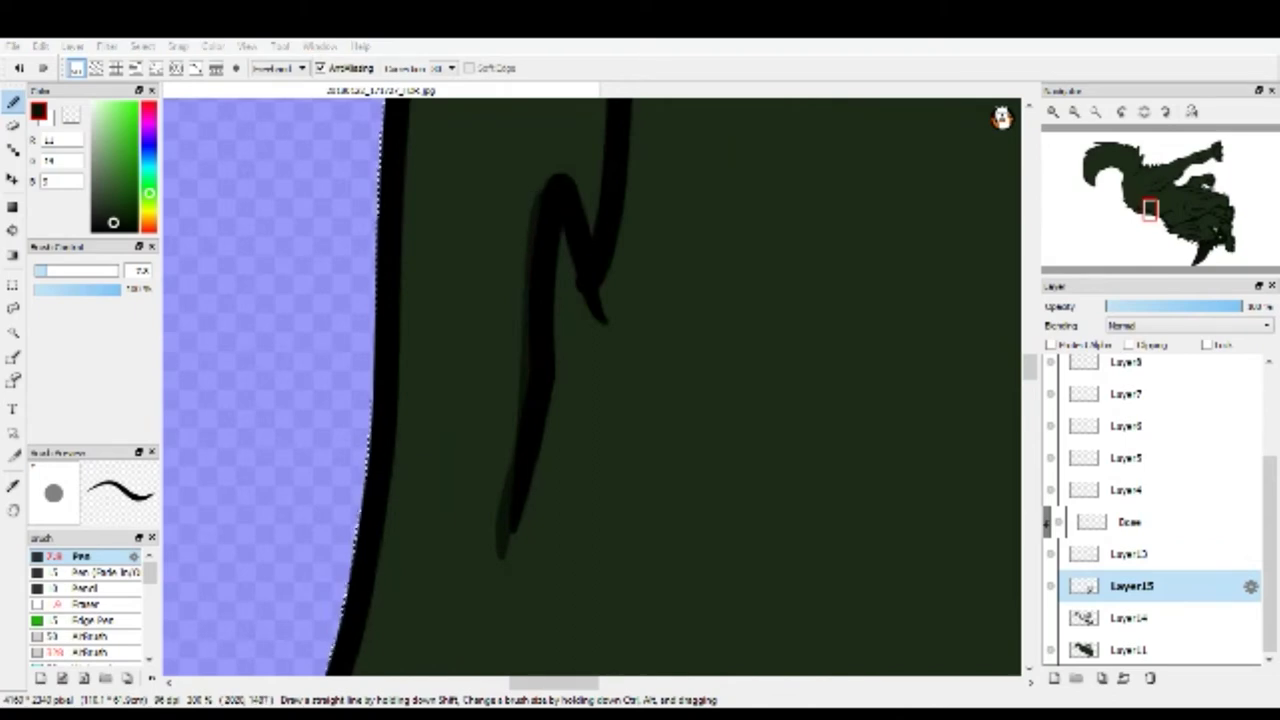
scroll(531, 476, "up", 1)
mouse_move(614, 247)
left_mouse_down()
mouse_move(534, 538)
mouse_move(587, 325)
mouse_move(568, 458)
mouse_move(634, 192)
mouse_move(640, 303)
left_mouse_up()
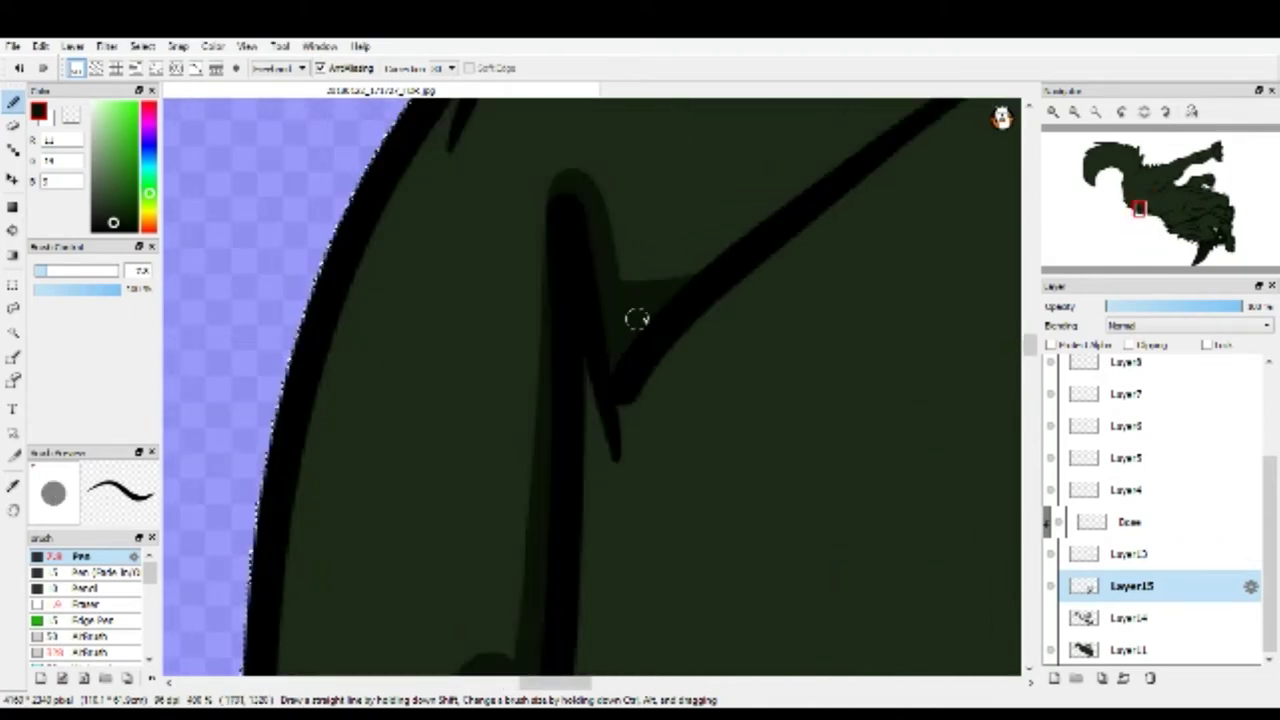
Paint a slim shadow alongside the long slanted line on the hind thigh.
scroll(596, 327, "down", 1)
scroll(641, 224, "down", 1)
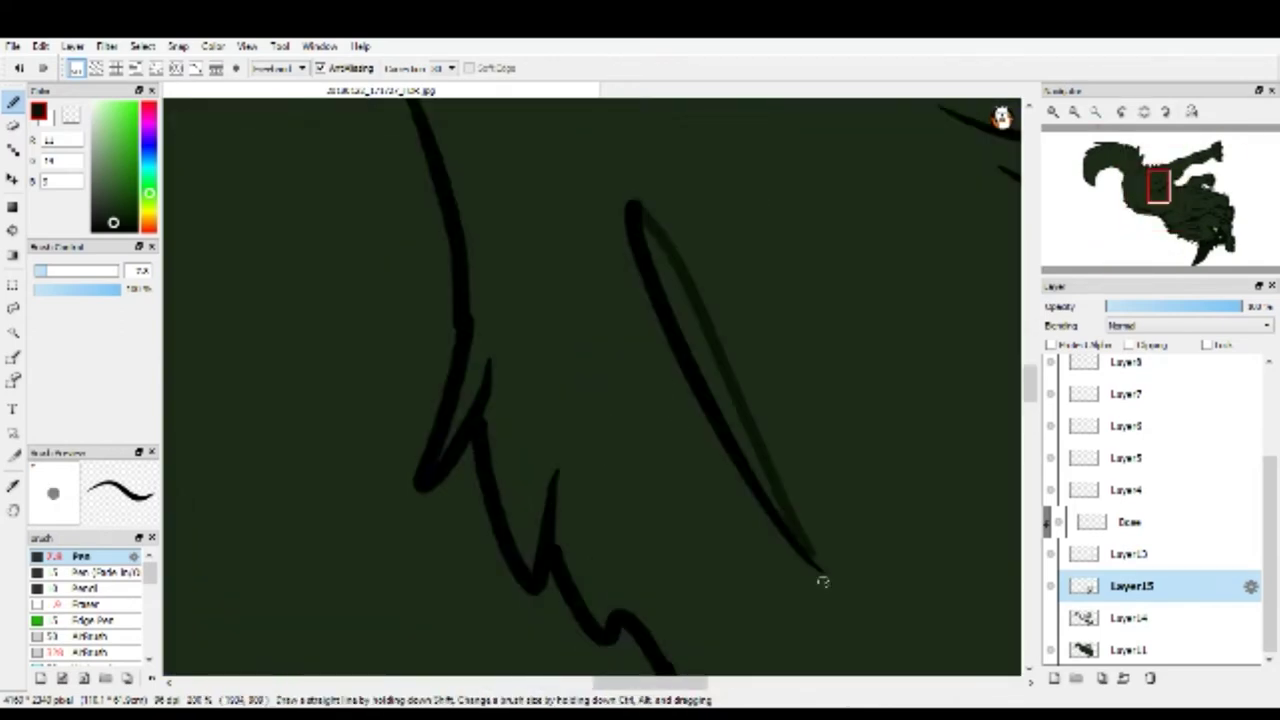
scroll(664, 272, "down", 4)
scroll(529, 471, "up", 5)
left_click_drag(529, 471, 555, 268)
scroll(510, 447, "down", 2)
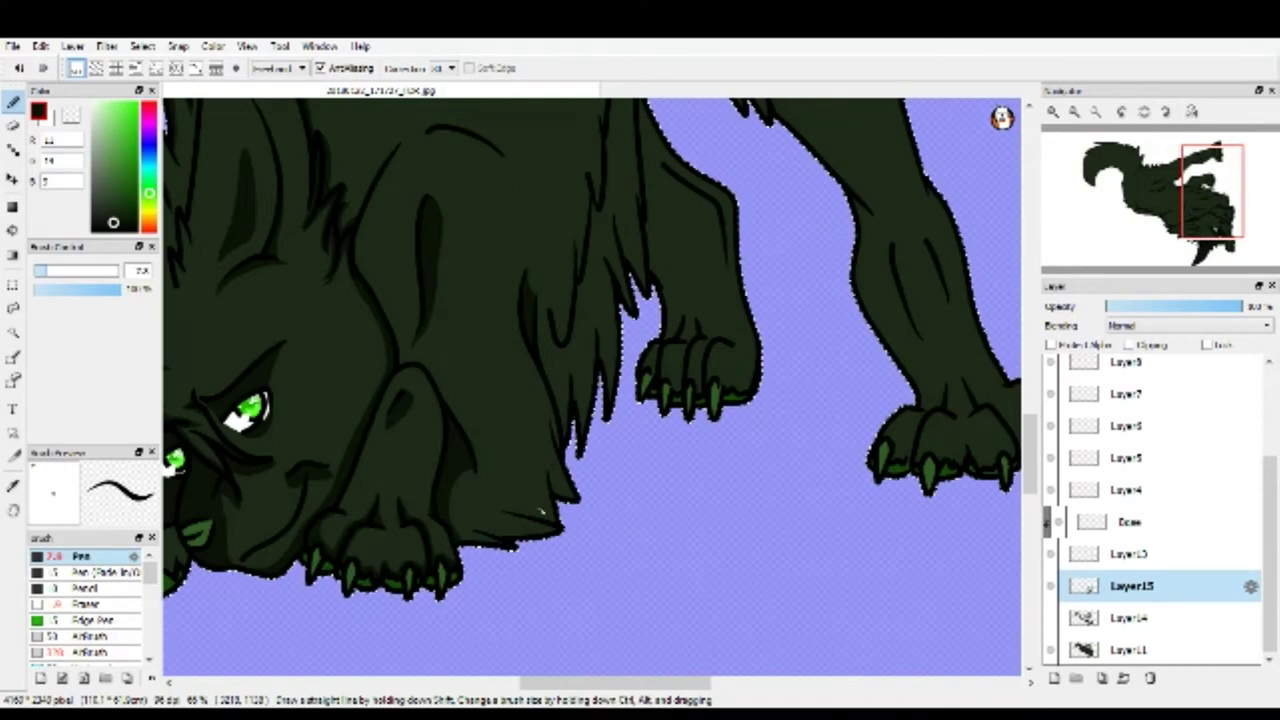
Outline and fill shadows inside the long pointed chest fur tufts beside the far front paw.
scroll(514, 306, "up", 2)
left_click_drag(509, 163, 597, 570)
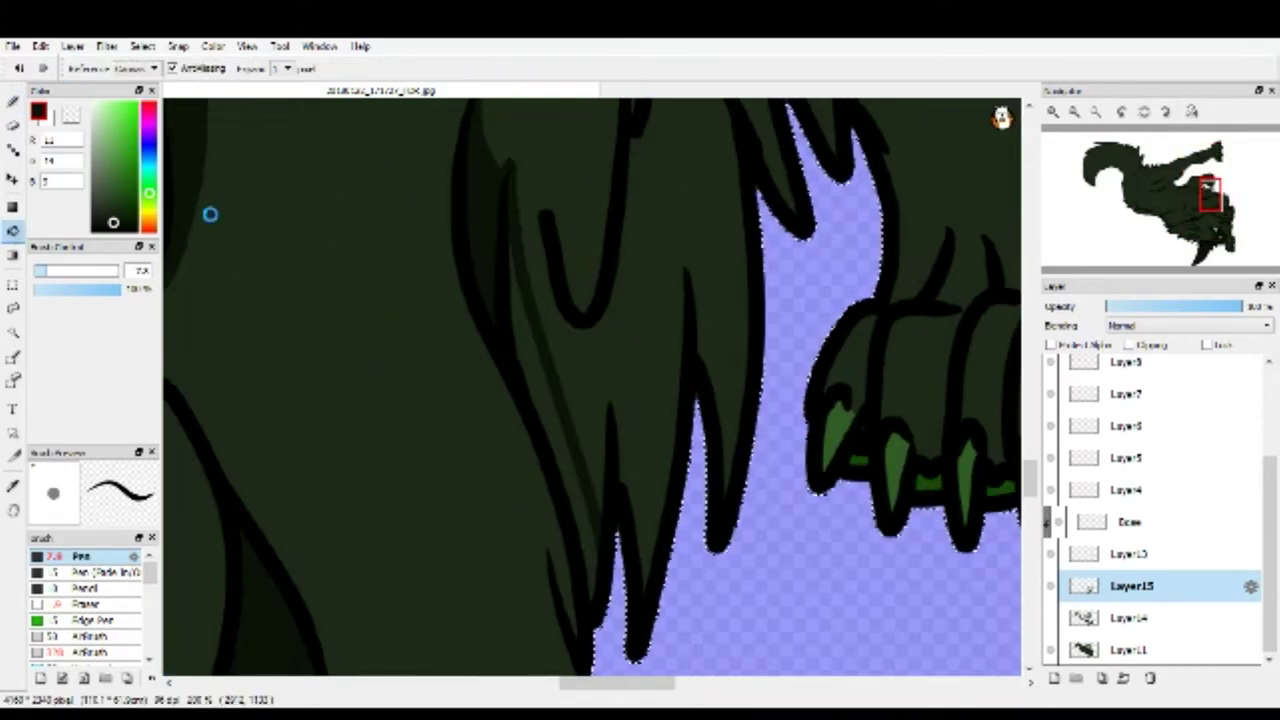
key("ctrl+z")
left_click_drag(688, 355, 687, 297)
left_click_drag(706, 550, 740, 310)
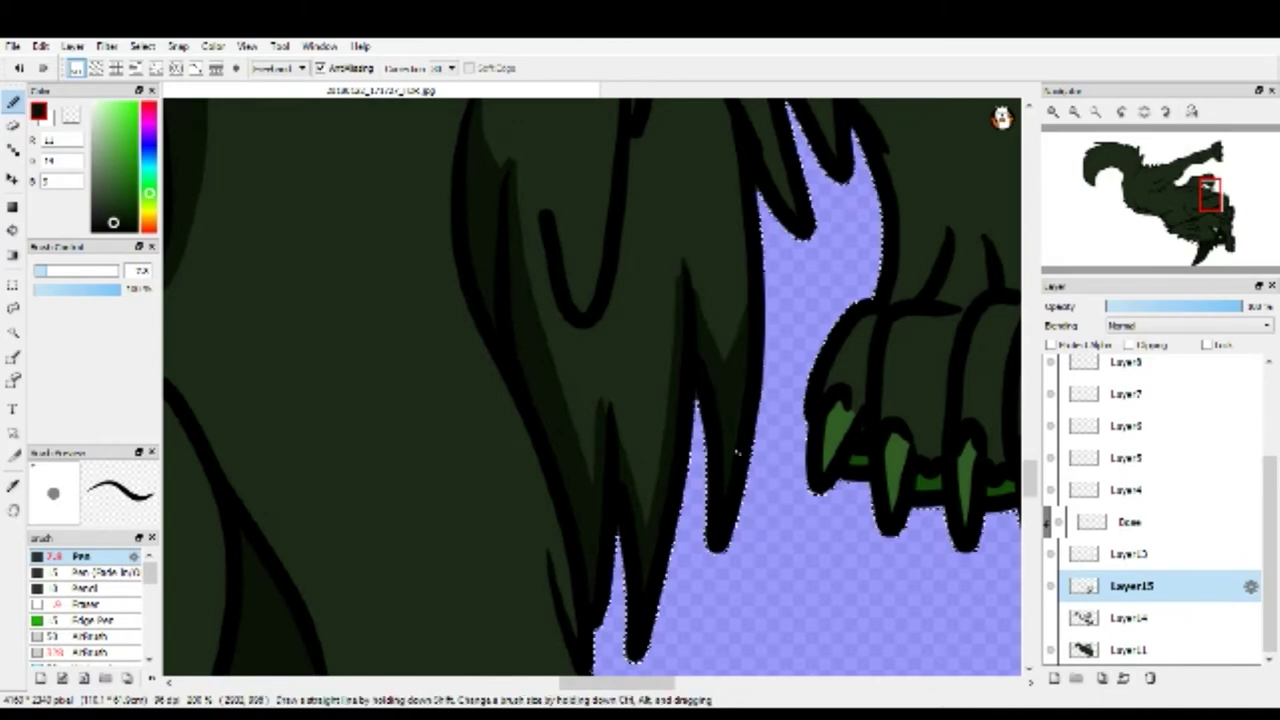
Shade the pointed fur tufts at the top of the far front leg and the long line above them.
scroll(738, 455, "up", 2)
scroll(786, 486, "up", 1)
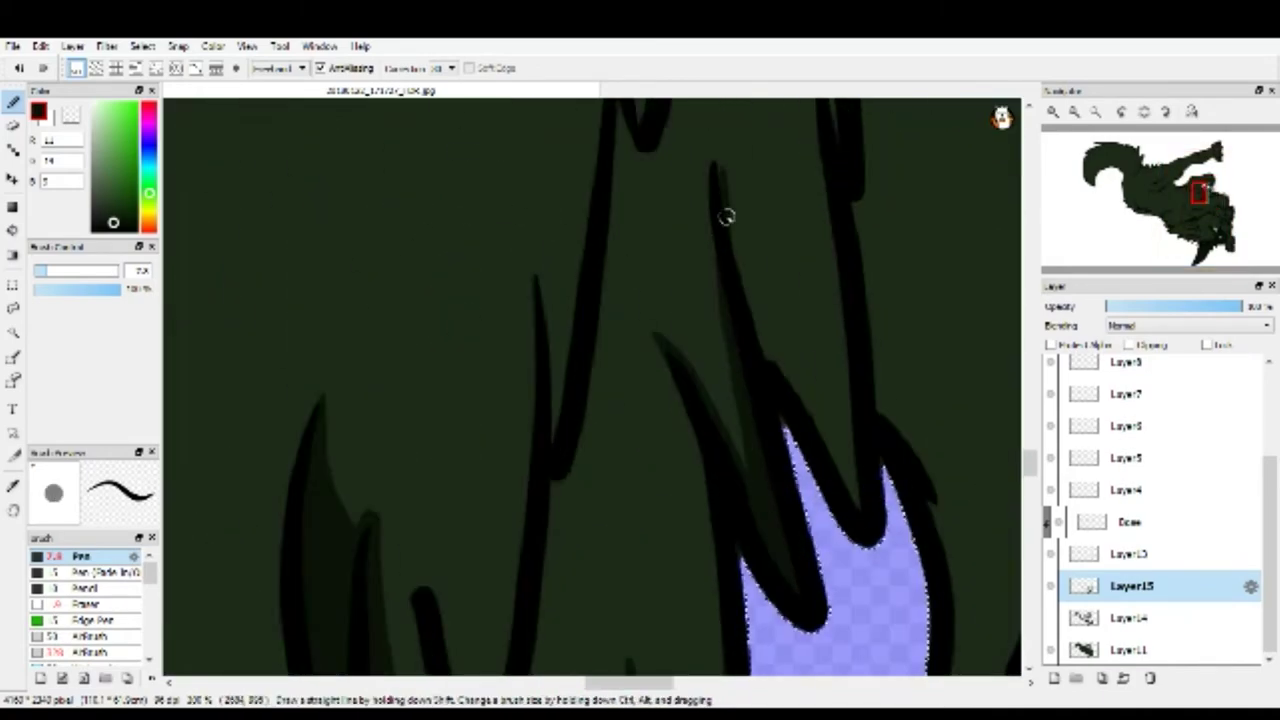
scroll(717, 363, "up", 2)
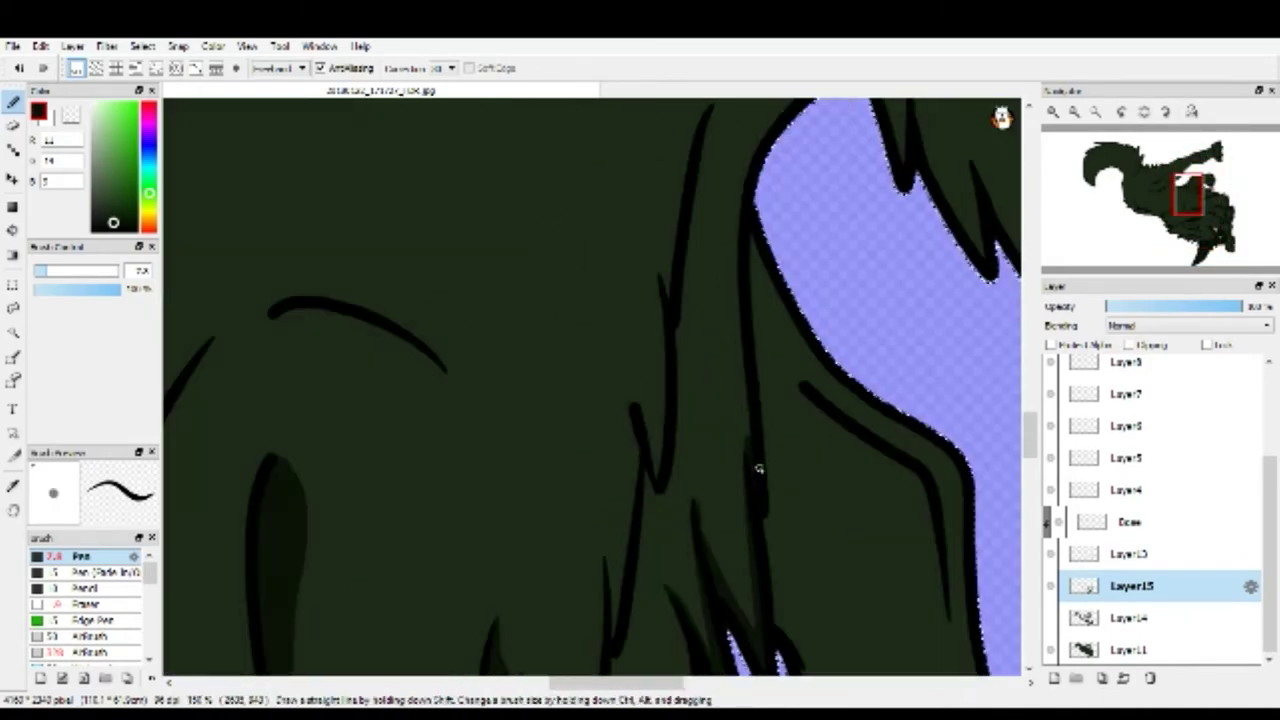
Shade beneath the U-shaped chest tuft and up along the outer side of the jagged fur line above it.
scroll(757, 471, "down", 2)
scroll(640, 582, "up", 1)
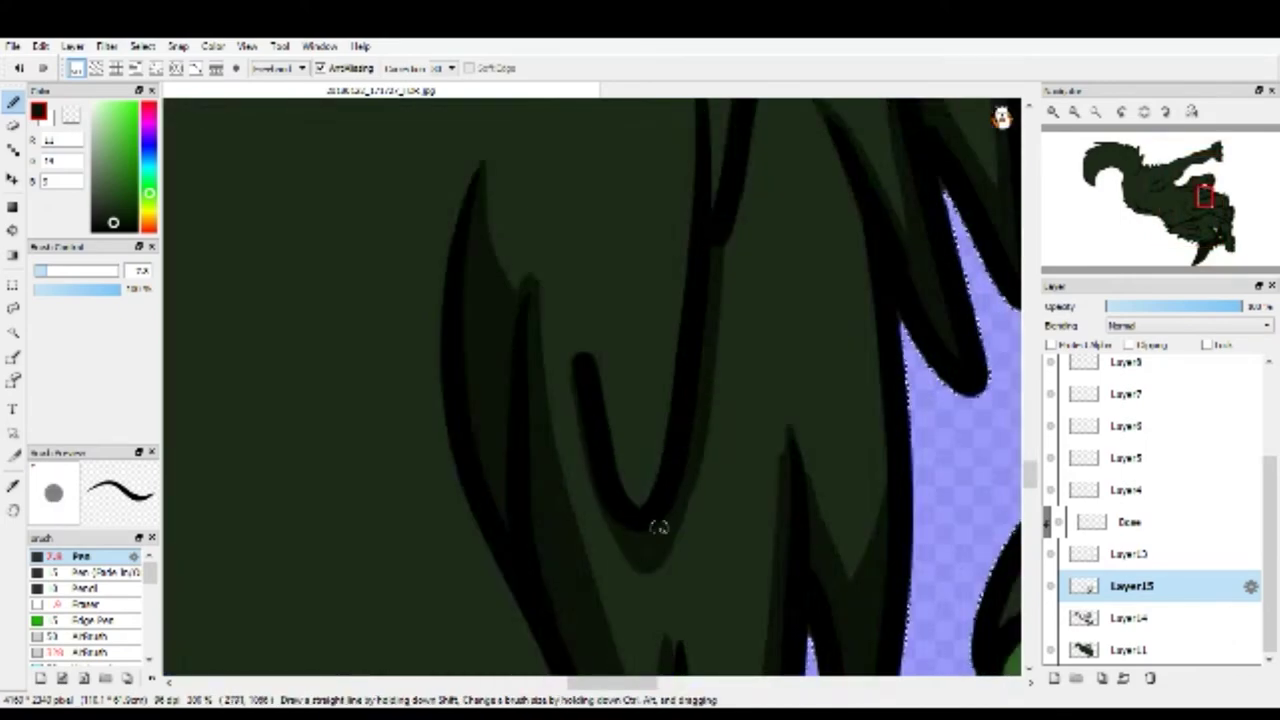
scroll(650, 537, "up", 2)
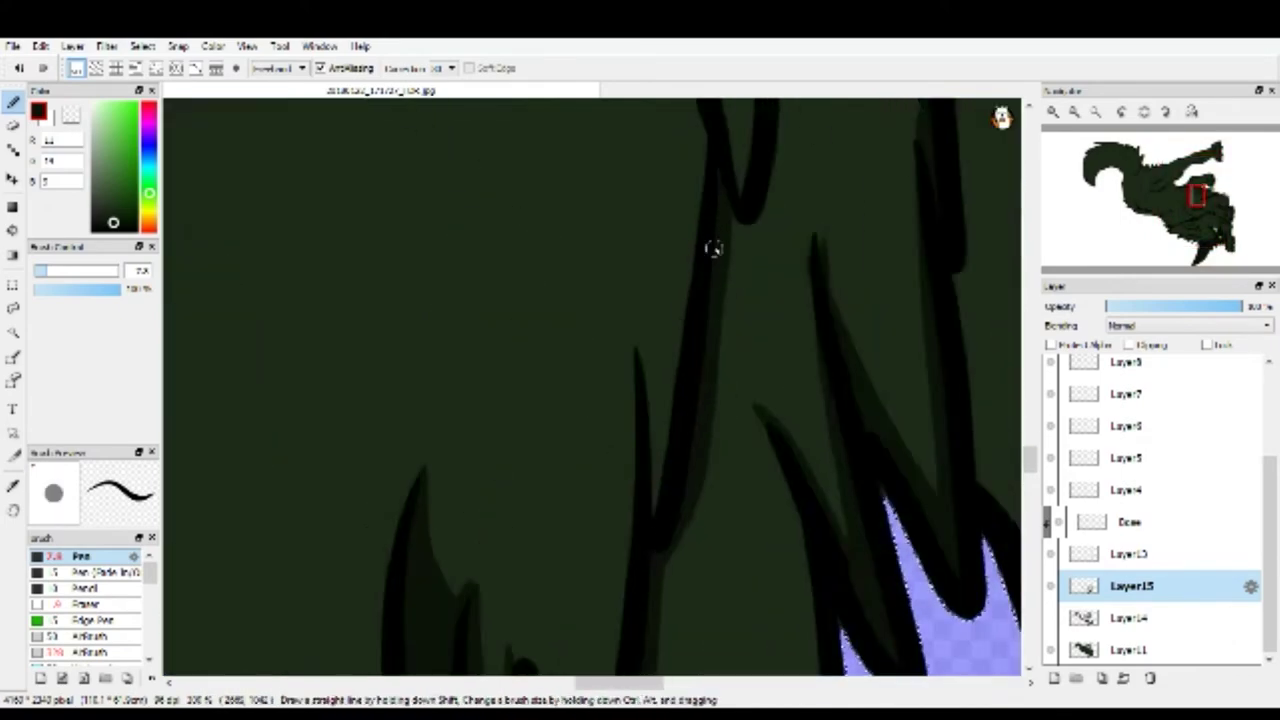
scroll(650, 557, "up", 1)
scroll(717, 409, "up", 1)
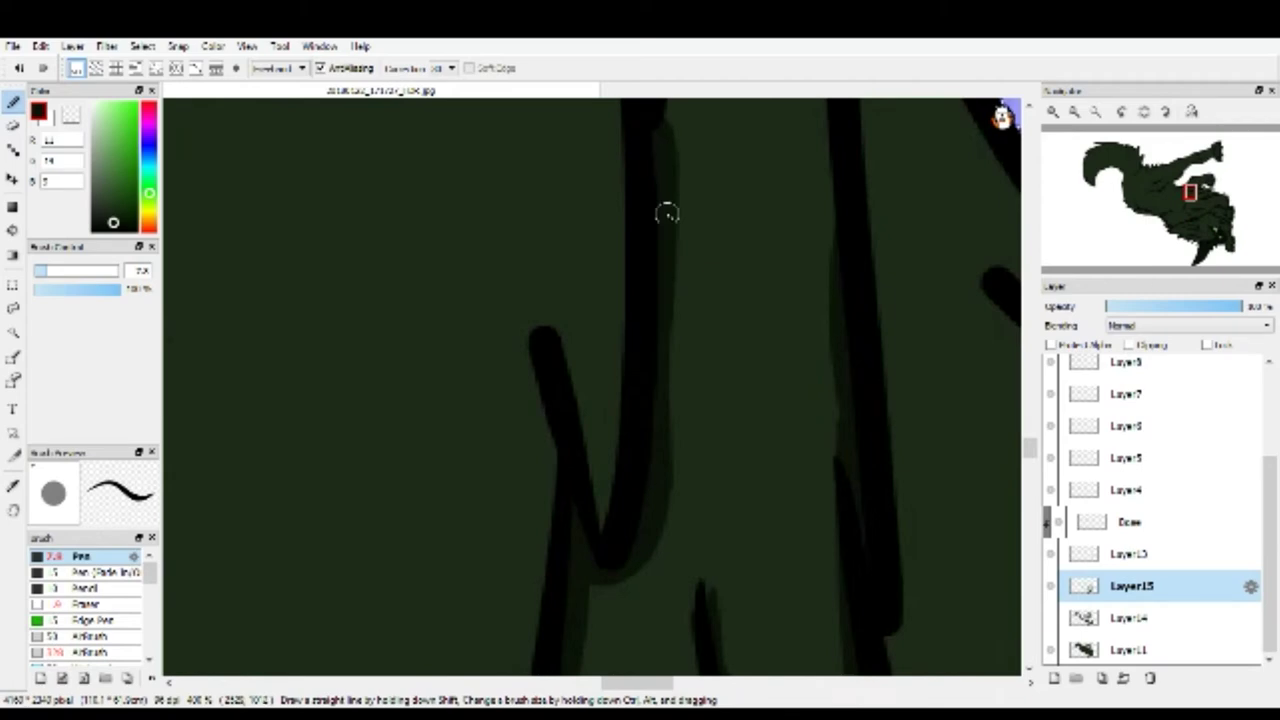
scroll(666, 209, "down", 3)
scroll(659, 335, "down", 7)
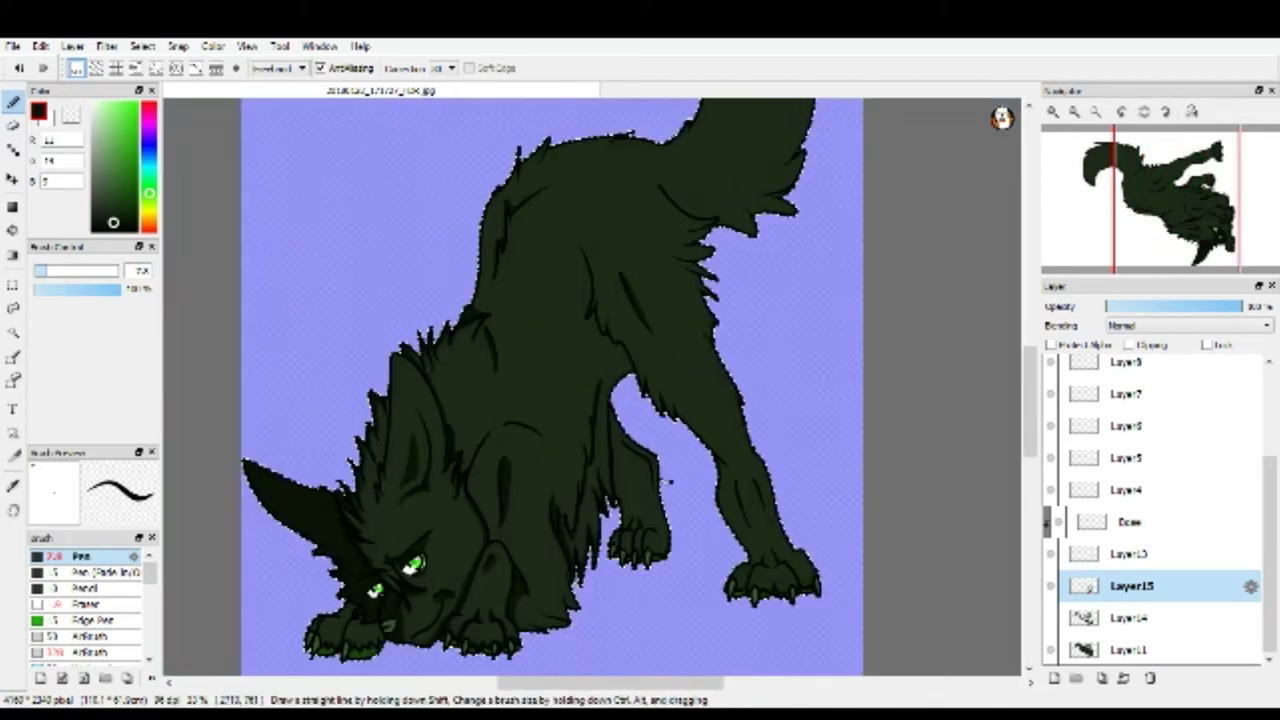
Shade the far front paw along its ankle creases, the first toe lines and the edge around the second claw.
scroll(670, 482, "up", 7)
left_click_drag(598, 390, 622, 512)
left_click_drag(555, 368, 450, 540)
left_click_drag(636, 505, 560, 614)
scroll(600, 491, "down", 1)
scroll(474, 494, "up", 1)
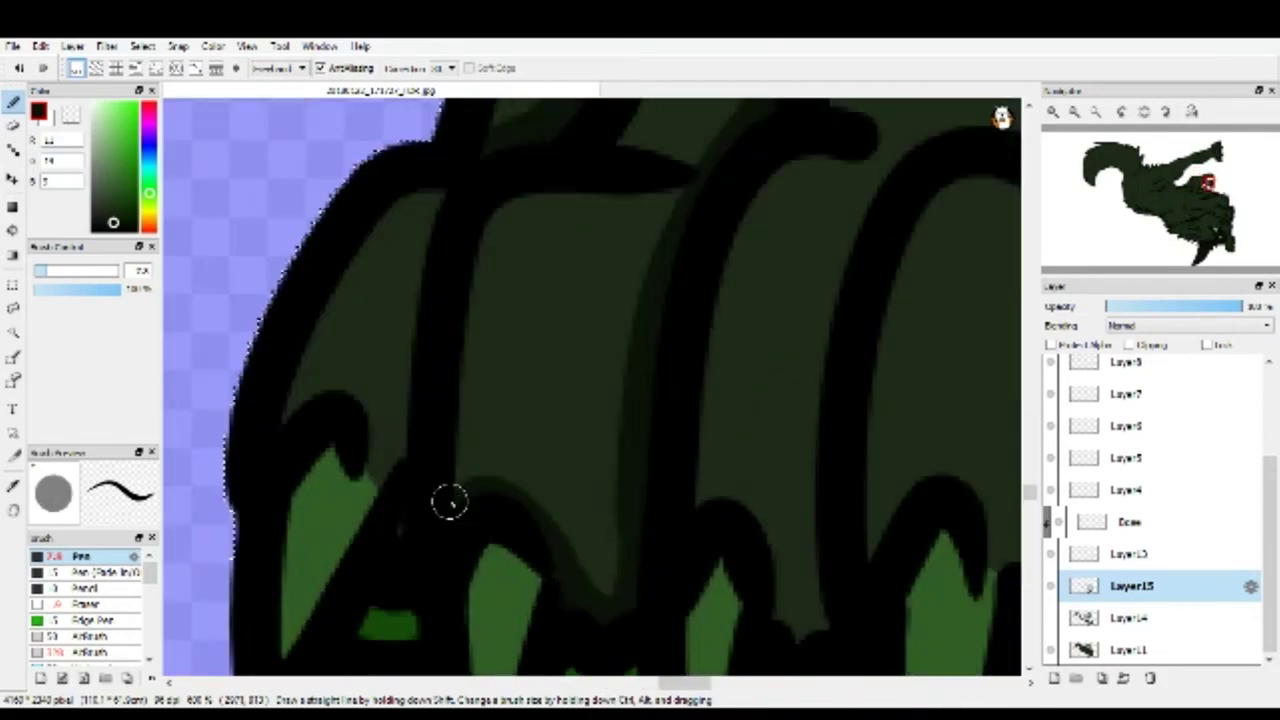
left_click_drag(430, 477, 646, 180)
Paint shadows around the outer toe and above the claws of the middle toes on the far front paw.
scroll(465, 335, "down", 1)
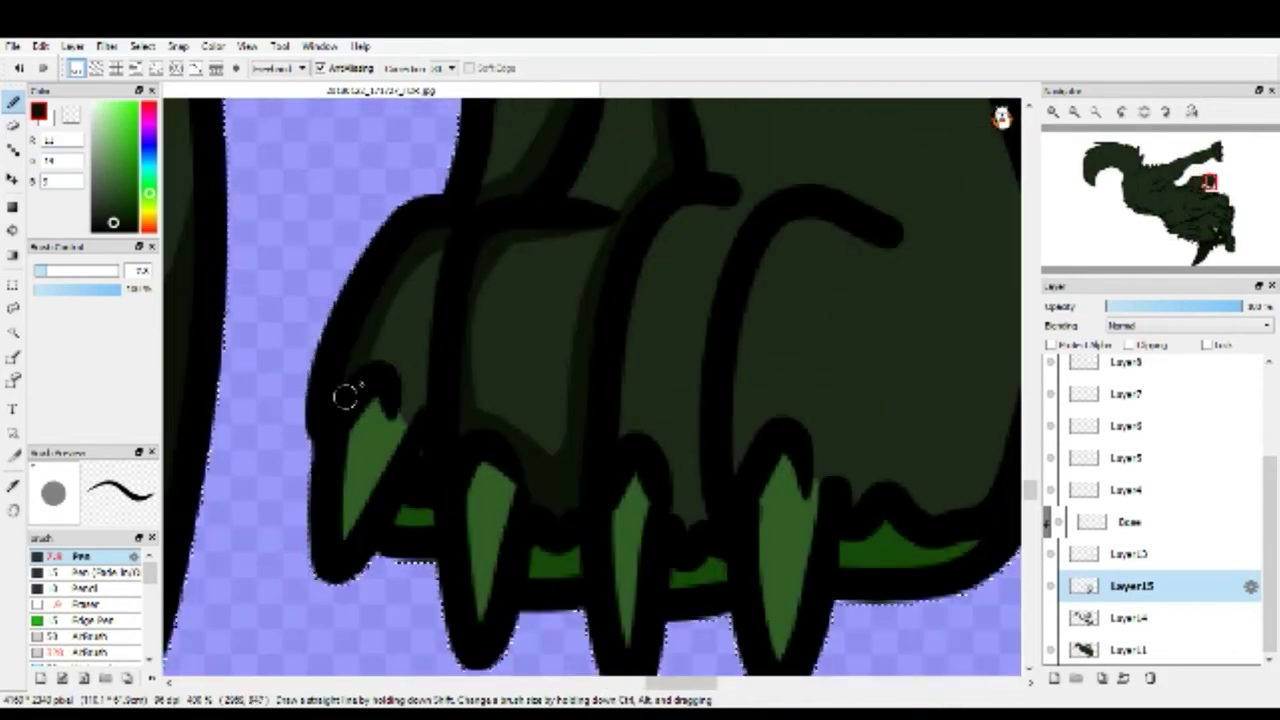
scroll(410, 415, "down", 1)
scroll(437, 400, "up", 1)
left_click_drag(540, 530, 437, 400)
left_click_drag(555, 495, 434, 380)
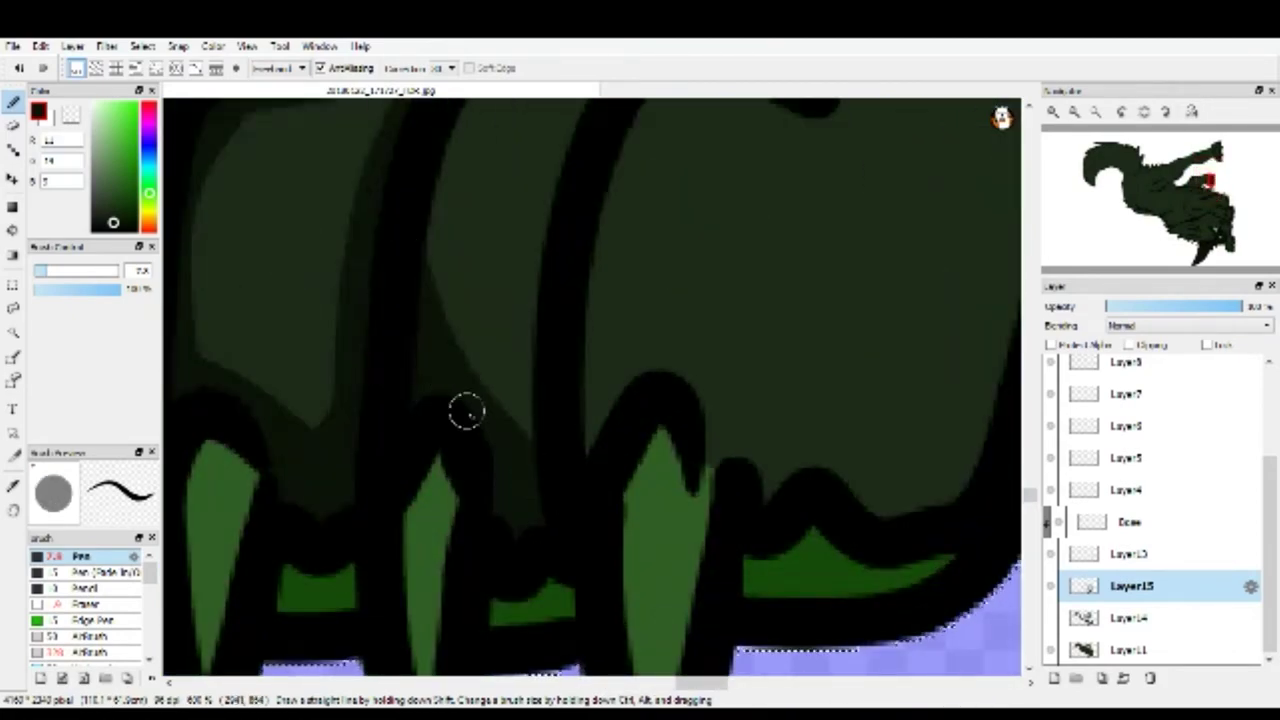
scroll(434, 380, "down", 1)
scroll(584, 365, "down", 2)
scroll(563, 380, "up", 1)
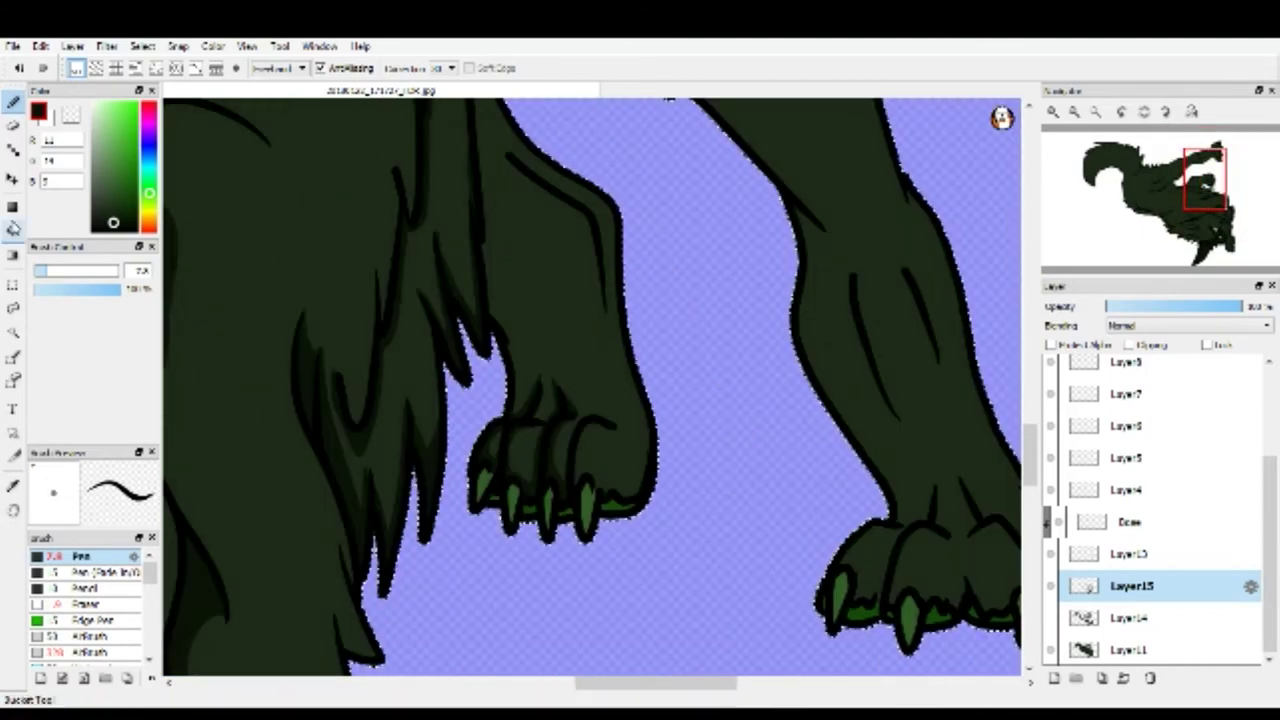
Fill the far front leg and paw with dark shadow and touch up the areas that remain.
key("g")
left_click(566, 423)
key("b")
scroll(557, 396, "down", 1)
scroll(589, 291, "up", 3)
scroll(614, 343, "down", 1)
left_click_drag(675, 525, 610, 325)
scroll(565, 224, "up", 1)
scroll(643, 471, "down", 2)
scroll(686, 354, "up", 1)
scroll(617, 417, "up", 1)
left_click_drag(728, 640, 609, 333)
scroll(609, 333, "down", 3)
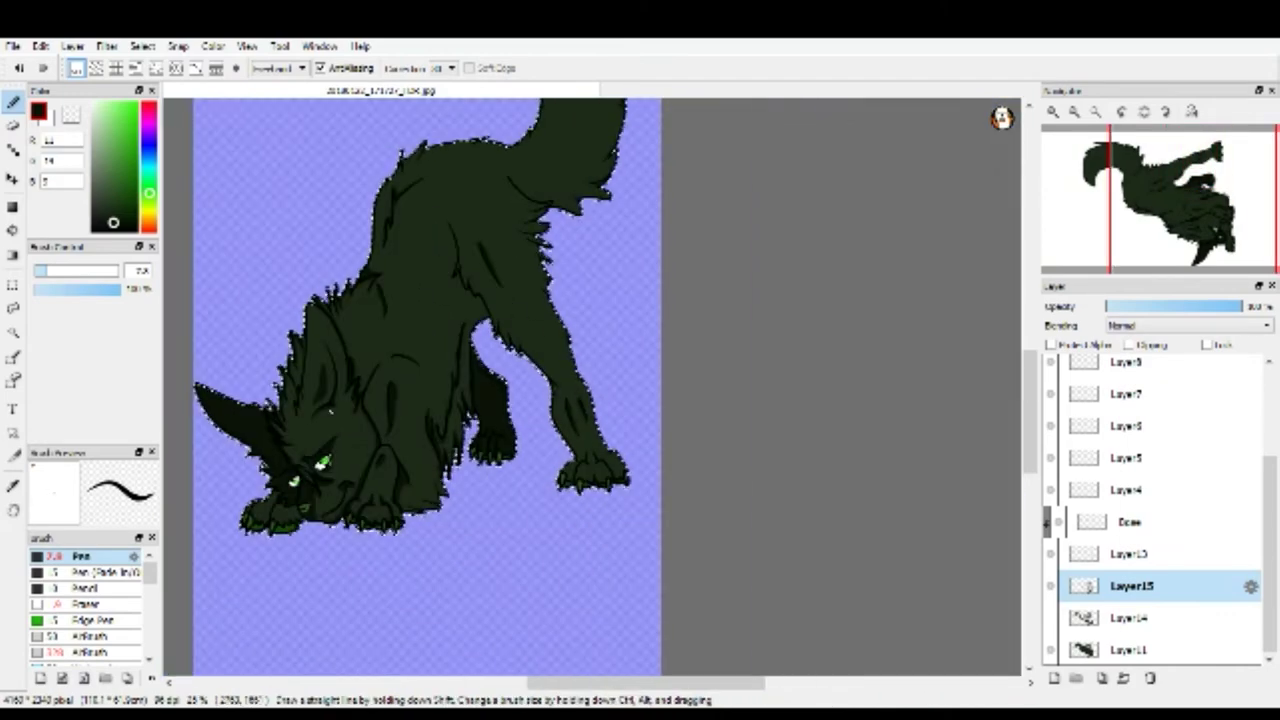
Paint a curved shadow along the ribs behind the shoulder and another along the cheek line.
scroll(588, 184, "up", 2)
left_click_drag(460, 400, 598, 148)
scroll(414, 414, "down", 2)
scroll(354, 528, "up", 2)
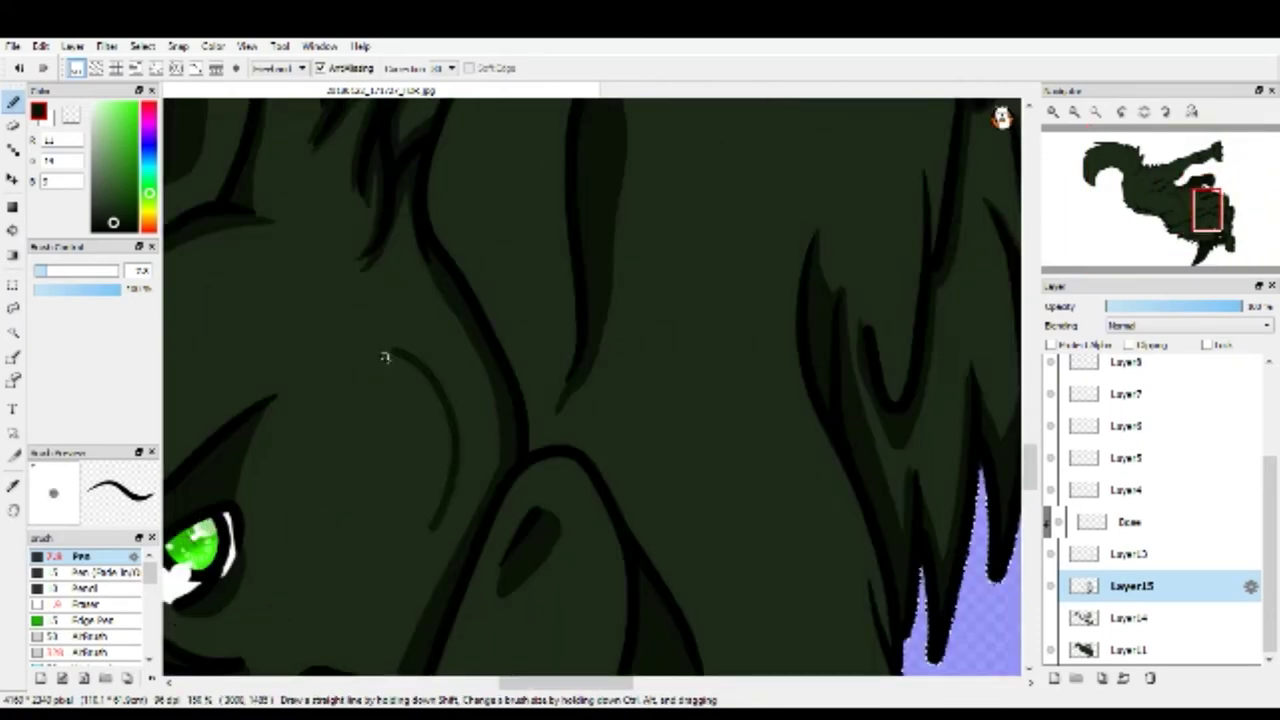
key("g")
left_click(13, 103)
scroll(600, 400, "down", 2)
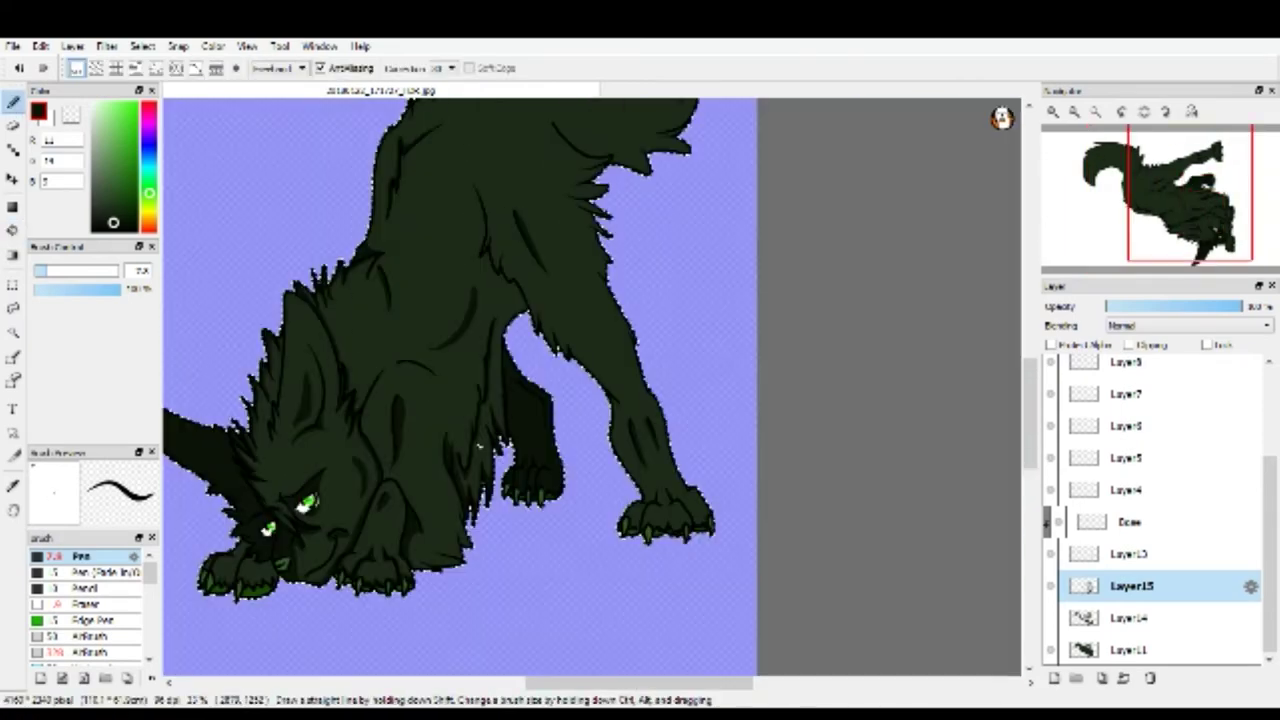
Shade the first two toes of the hind paw along their outlines and around their claws.
scroll(657, 540, "up", 3)
mouse_move(620, 450)
left_mouse_down()
mouse_move(680, 480)
mouse_move(708, 264)
left_mouse_up()
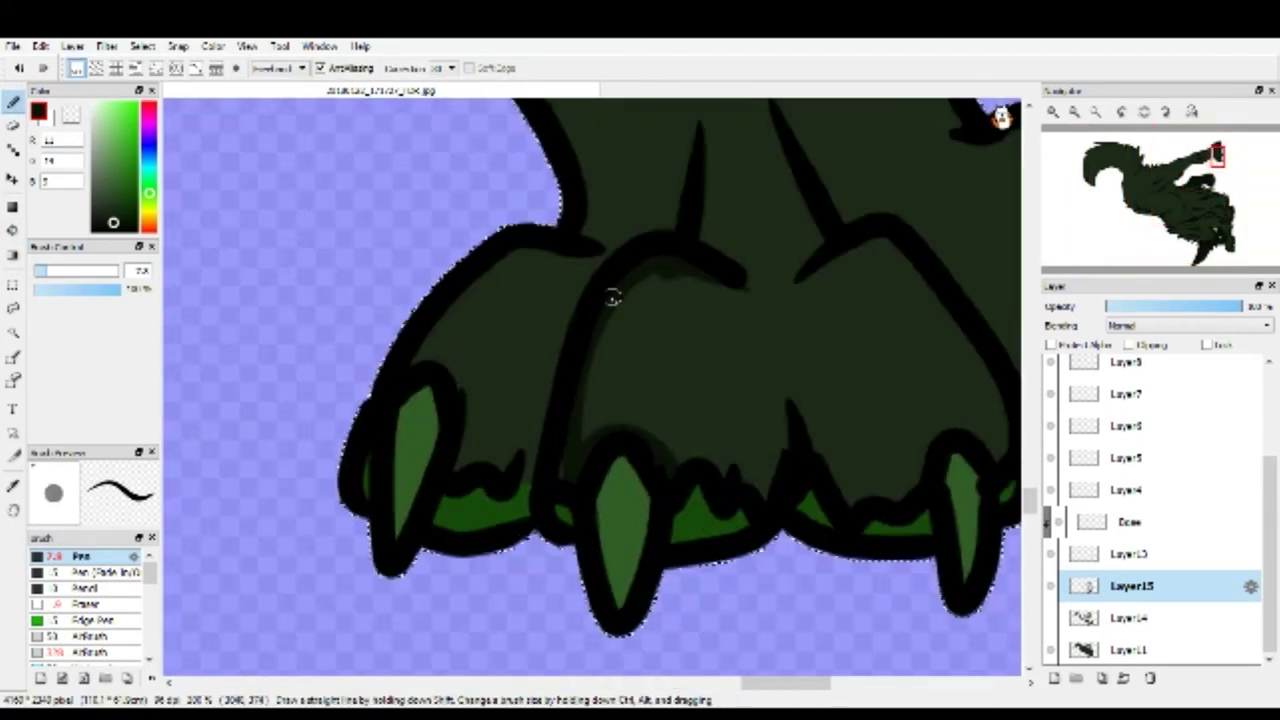
left_click_drag(612, 297, 585, 415)
left_click_drag(472, 468, 454, 372)
scroll(505, 450, "up", 2)
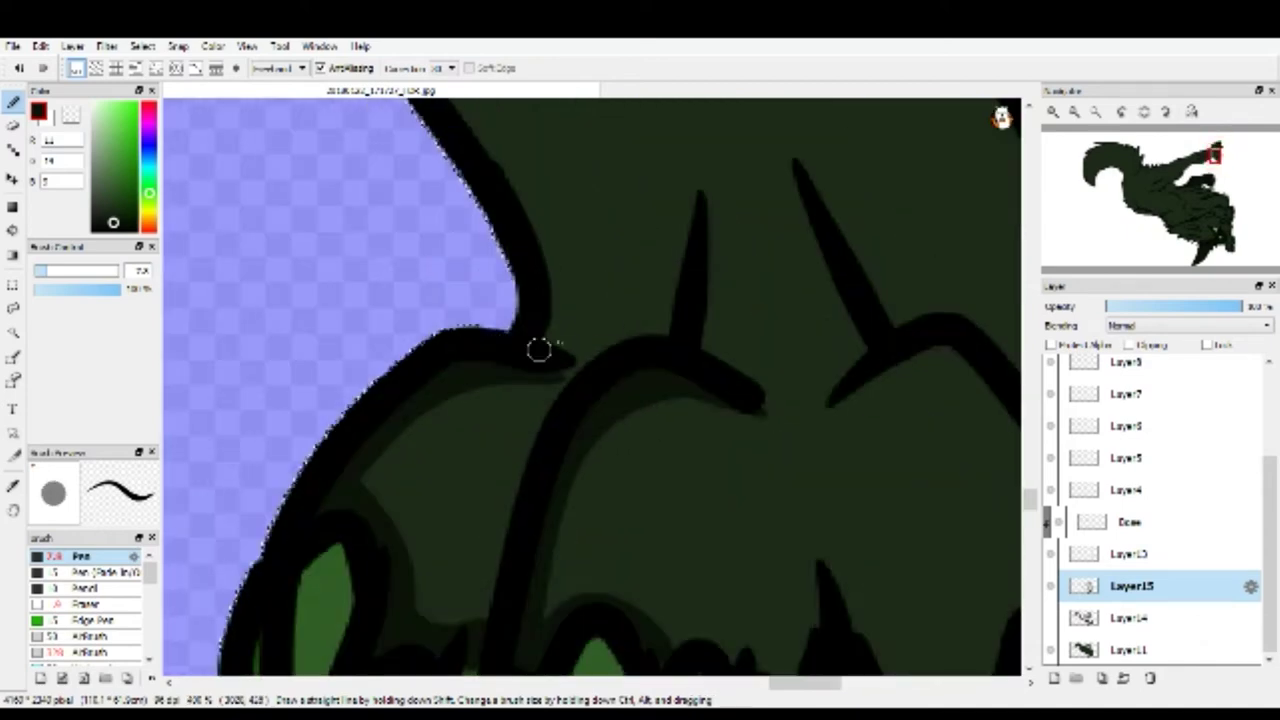
Shade around the two pointed creases above the hind toes, then along the remaining toe outlines and claws.
left_click_drag(648, 340, 700, 190)
left_click_drag(702, 352, 547, 367)
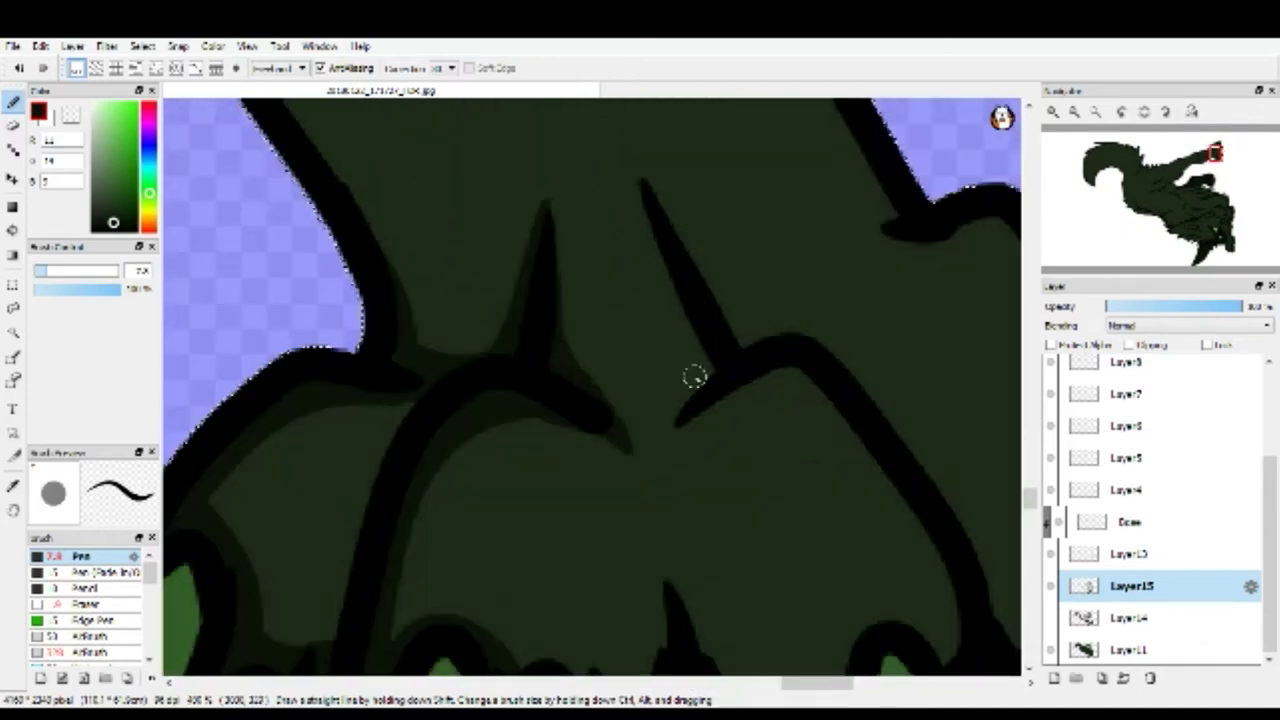
scroll(946, 571, "down", 2)
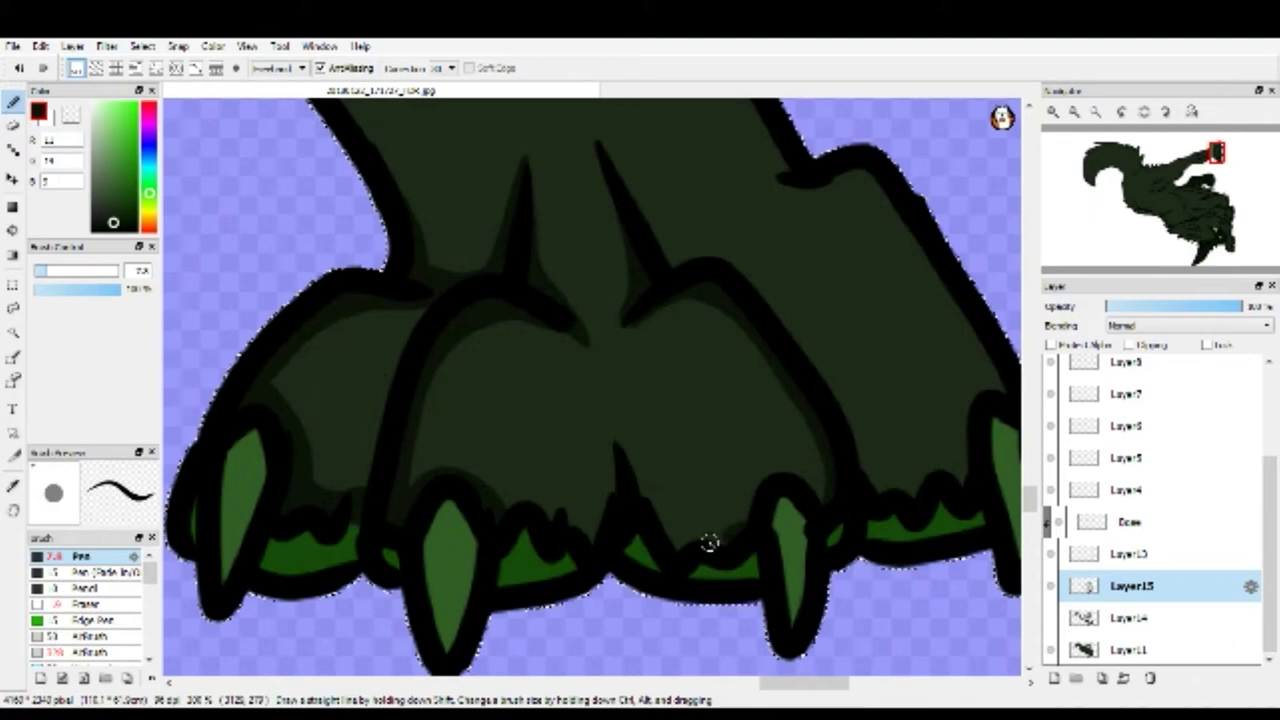
scroll(534, 528, "down", 1)
scroll(480, 309, "up", 2)
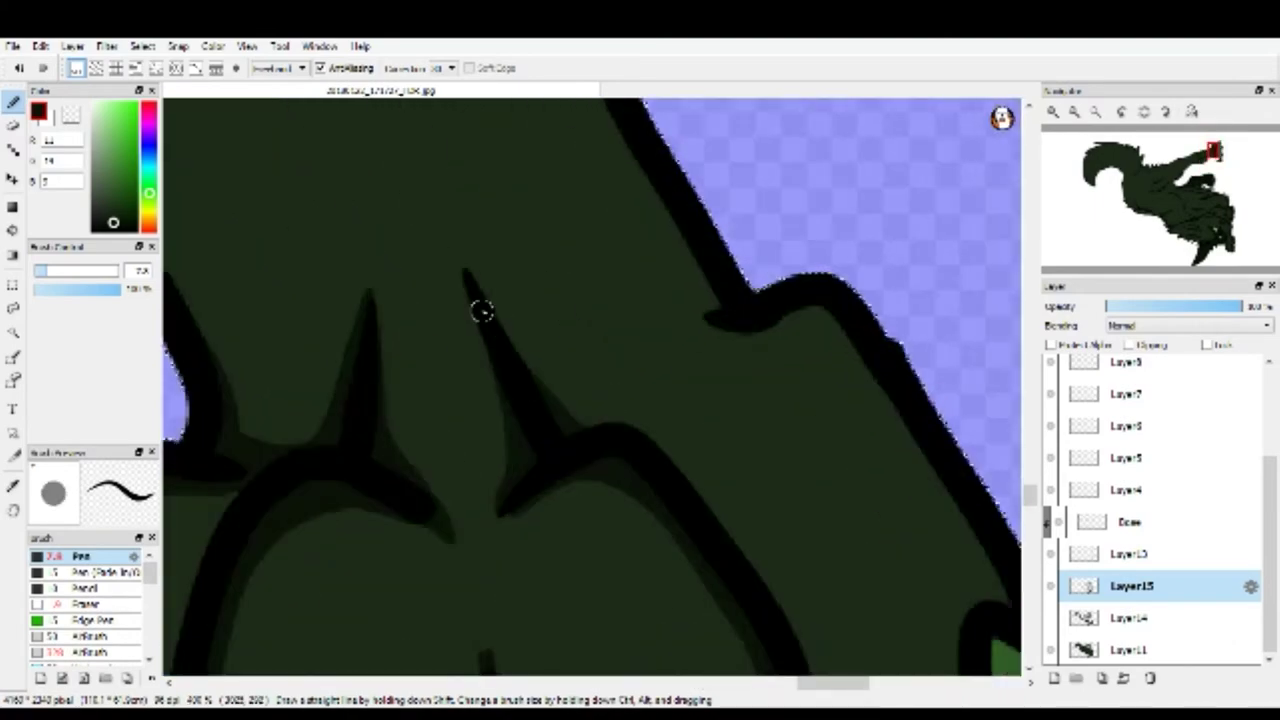
scroll(737, 651, "up", 1)
scroll(886, 623, "down", 1)
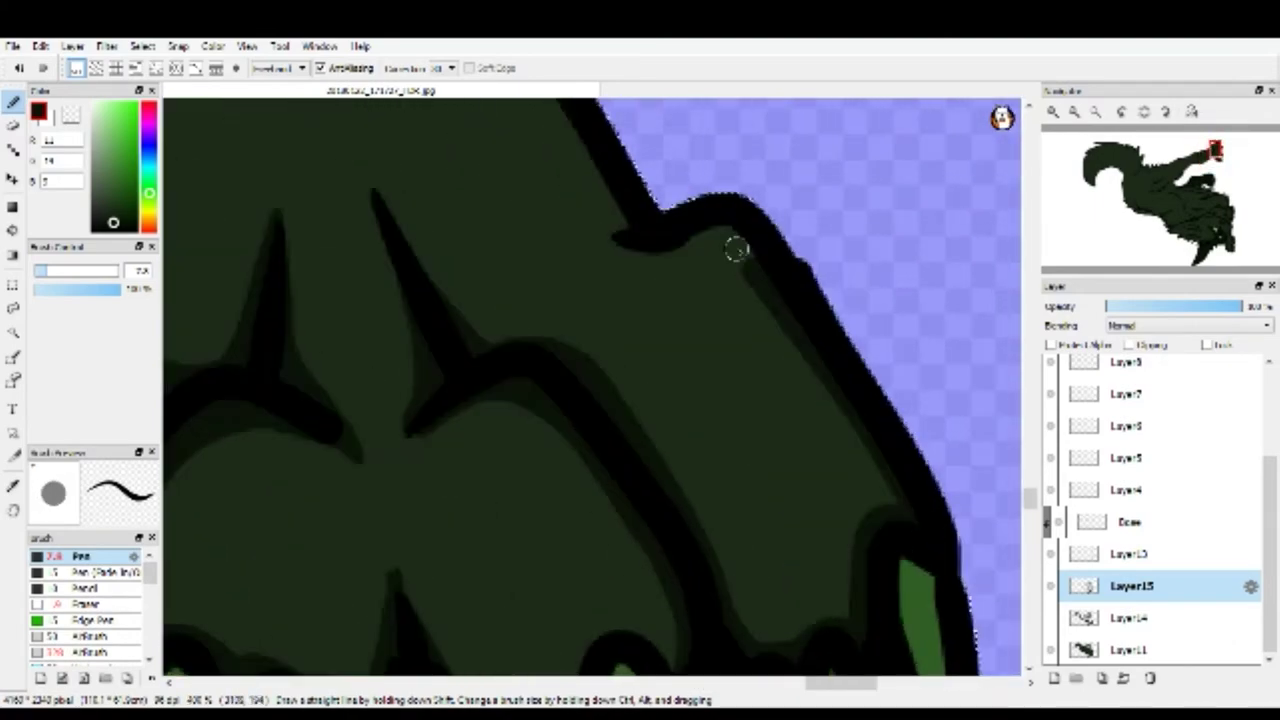
Paint jagged shadows beneath the small fur spike at the inner base of the tail.
scroll(651, 262, "down", 2)
scroll(651, 262, "down", 3)
scroll(508, 351, "up", 3)
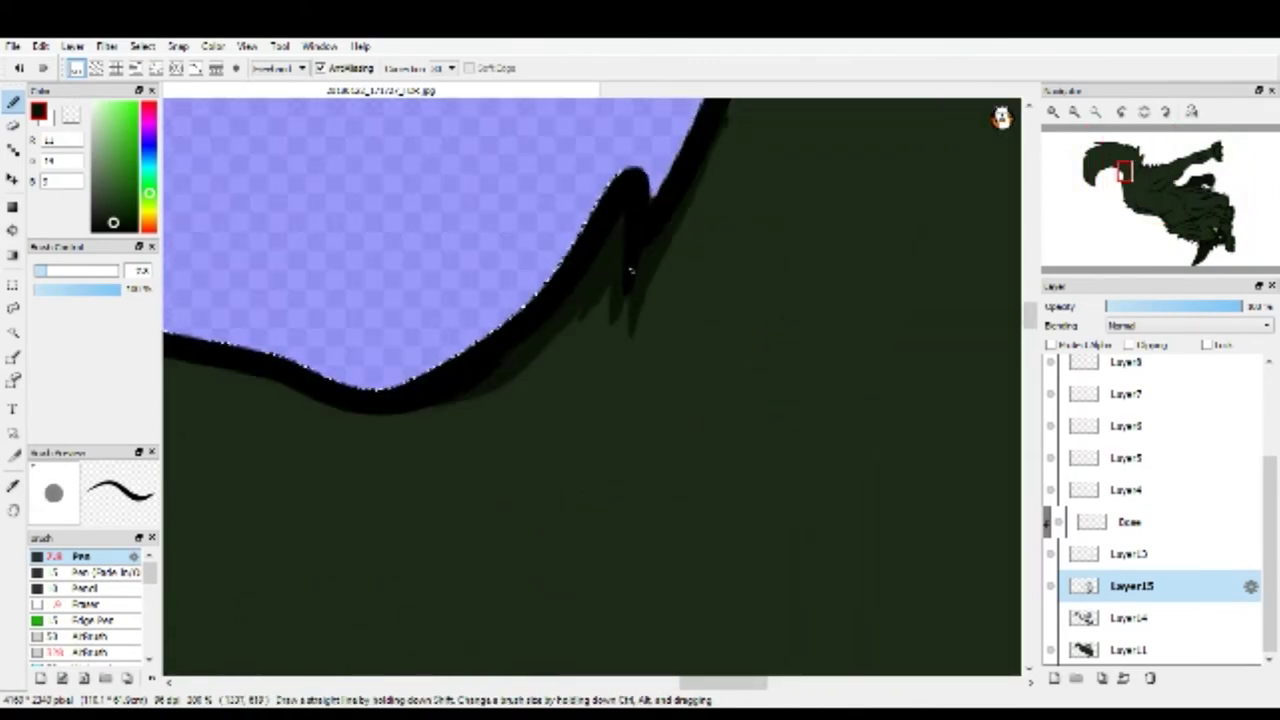
scroll(665, 198, "down", 2)
scroll(663, 200, "up", 1)
scroll(700, 280, "down", 1)
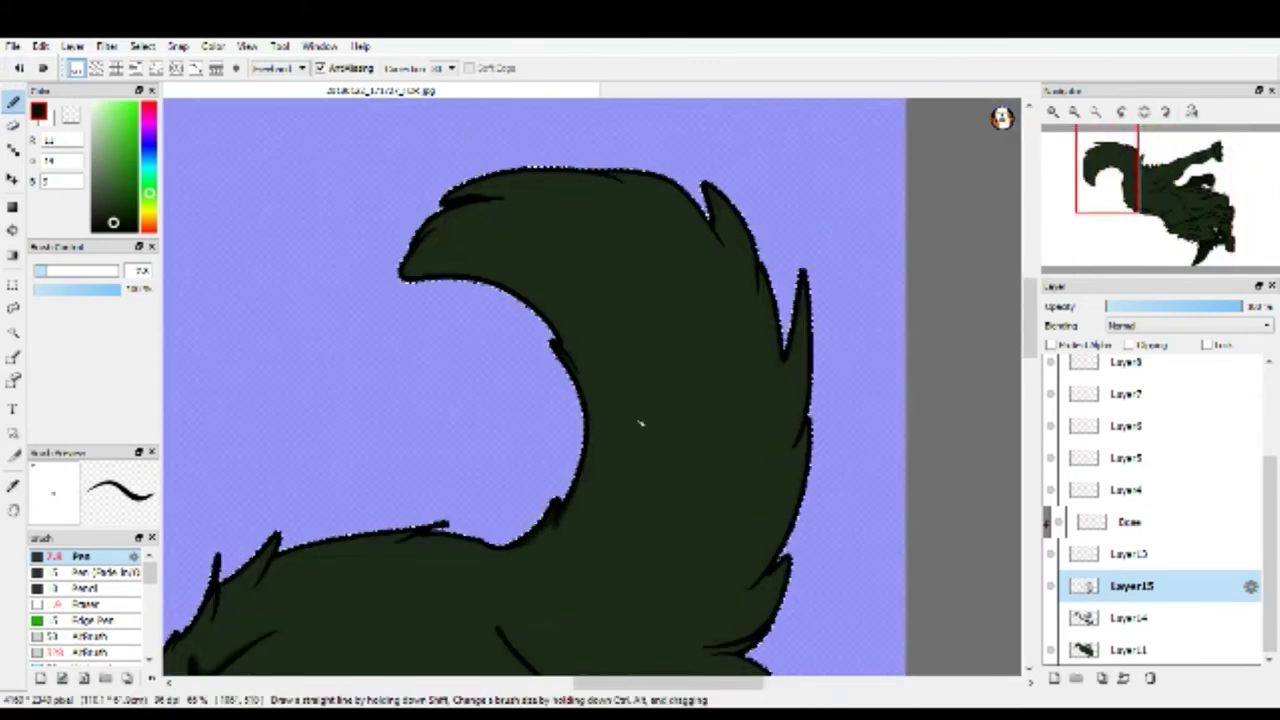
Outline a curved shadow area along the inside of the tail and fill it dark.
left_click_drag(563, 523, 695, 427)
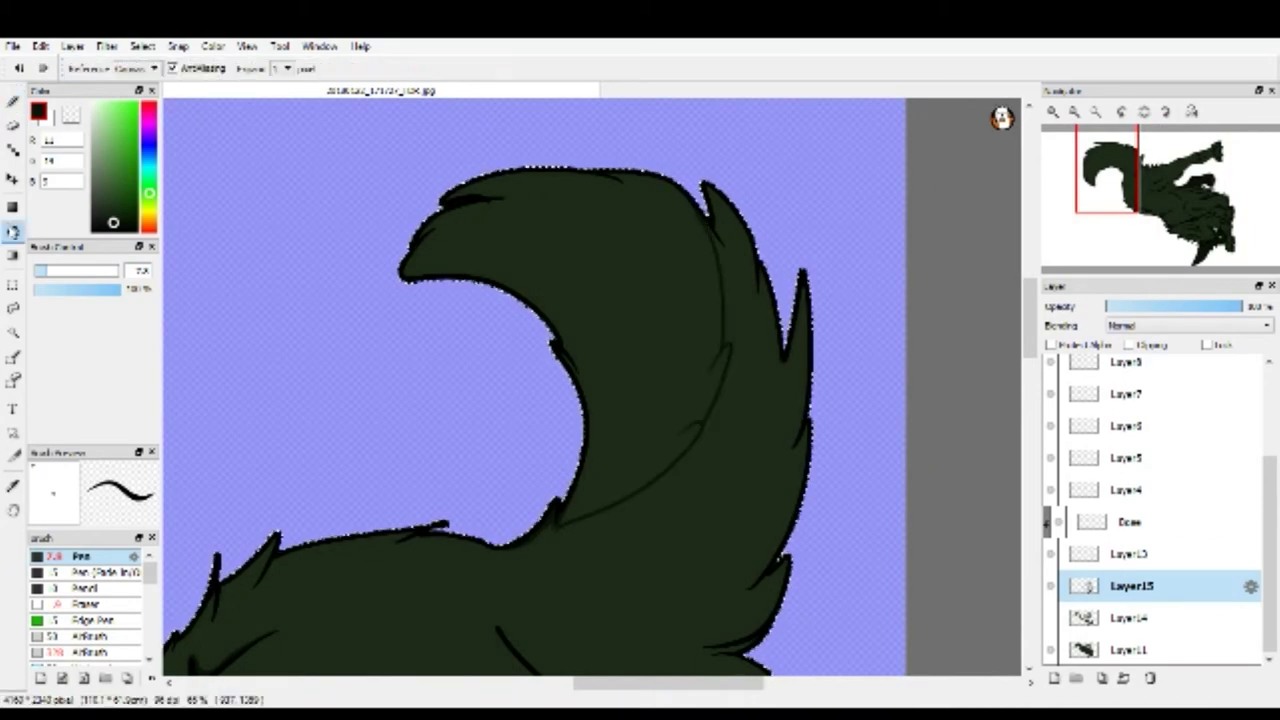
key("g")
left_click(718, 261)
key("b")
Fill the shadow areas along the upper back and lower the shadow layer's opacity to soften the shading.
scroll(718, 261, "down", 3)
scroll(378, 404, "up", 3)
scroll(500, 363, "down", 1)
scroll(763, 214, "up", 2)
key("g")
scroll(460, 348, "down", 2)
key("b")
scroll(460, 348, "down", 3)
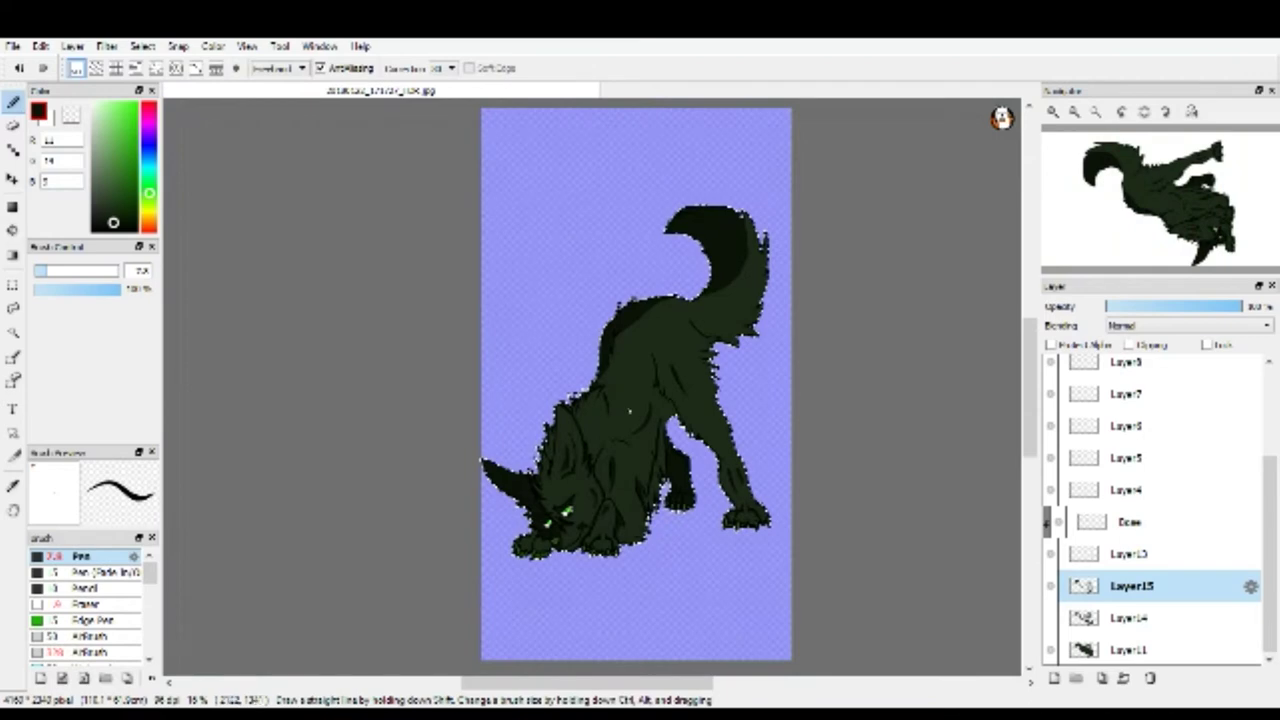
scroll(483, 320, "up", 8)
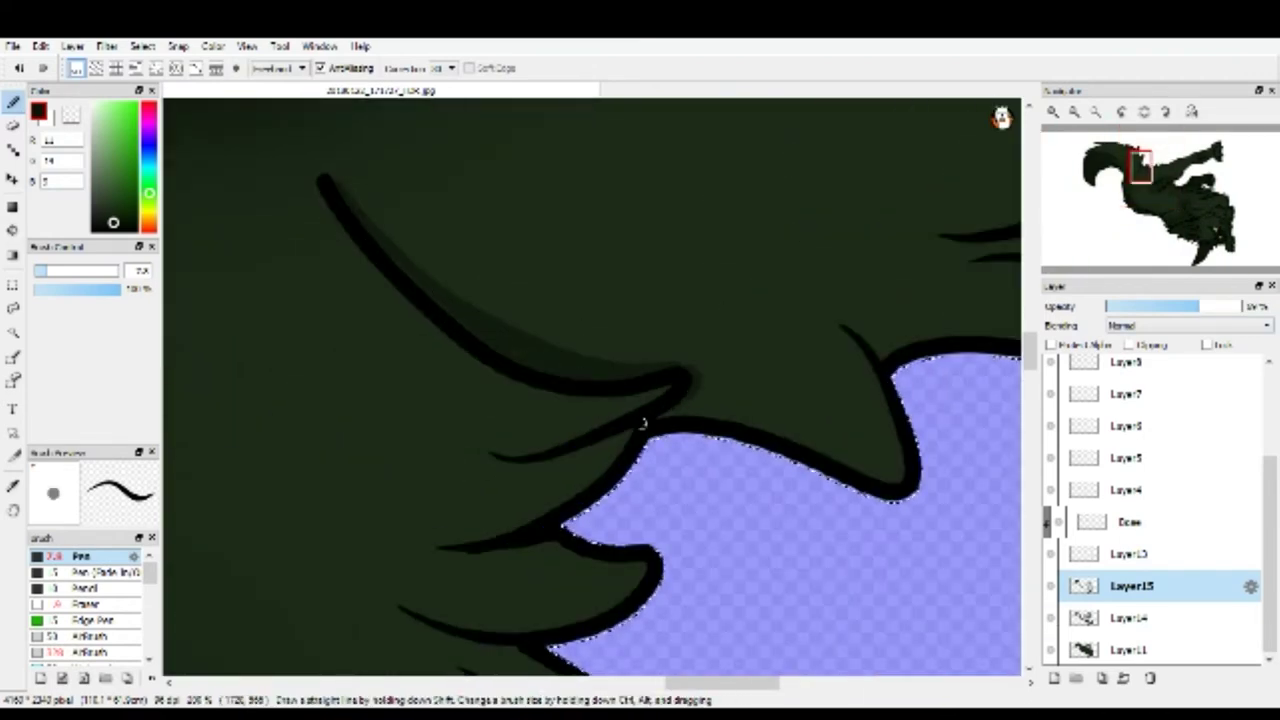
scroll(897, 432, "down", 5)
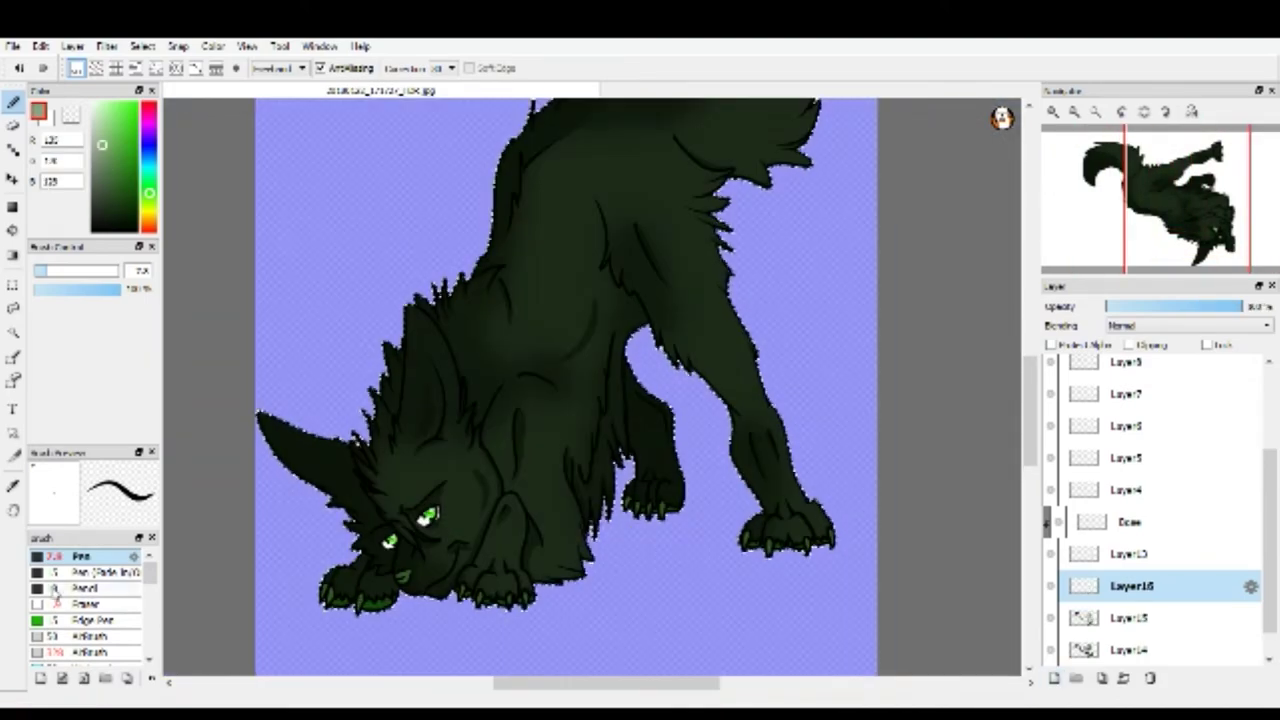
Airbrush pale green highlights over the head, body, hind leg and tail, and lower their layer's opacity to about 10%.
left_click(90, 652)
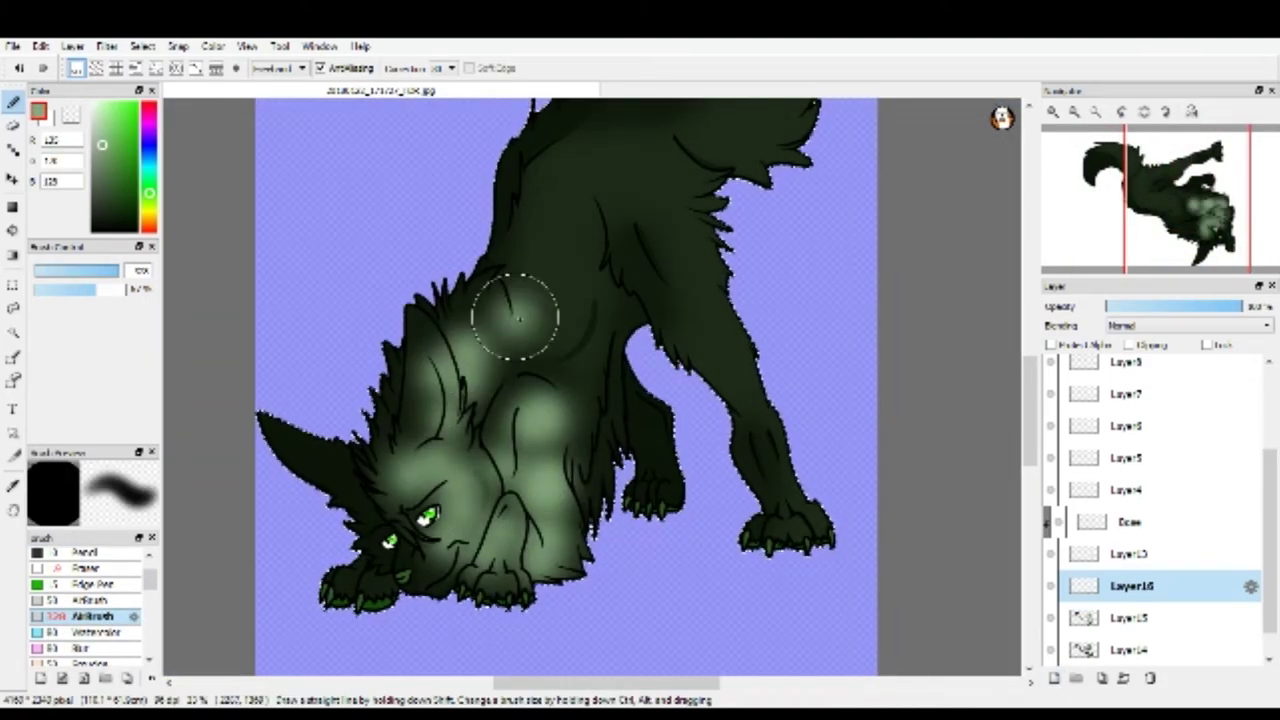
scroll(568, 415, "up", 2)
mouse_move(620, 190)
left_mouse_down()
mouse_move(651, 205)
mouse_move(590, 320)
left_mouse_up()
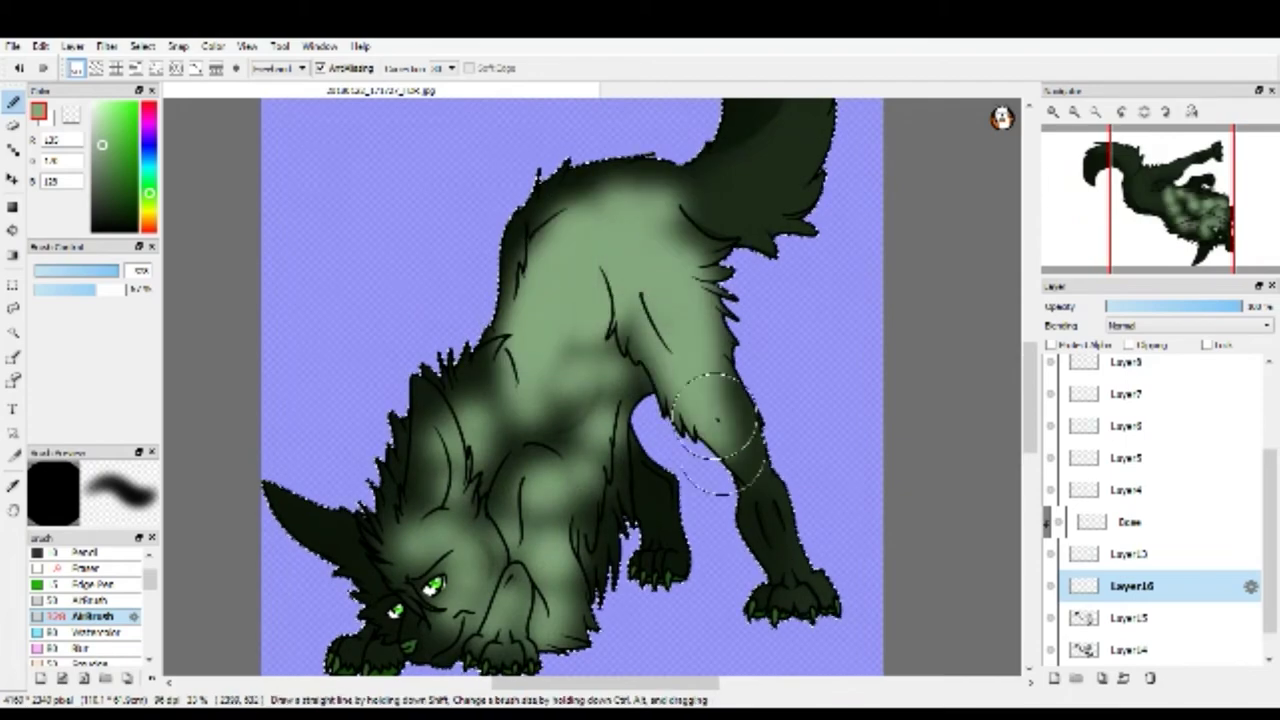
scroll(660, 380, "up", 4)
scroll(463, 371, "down", 1)
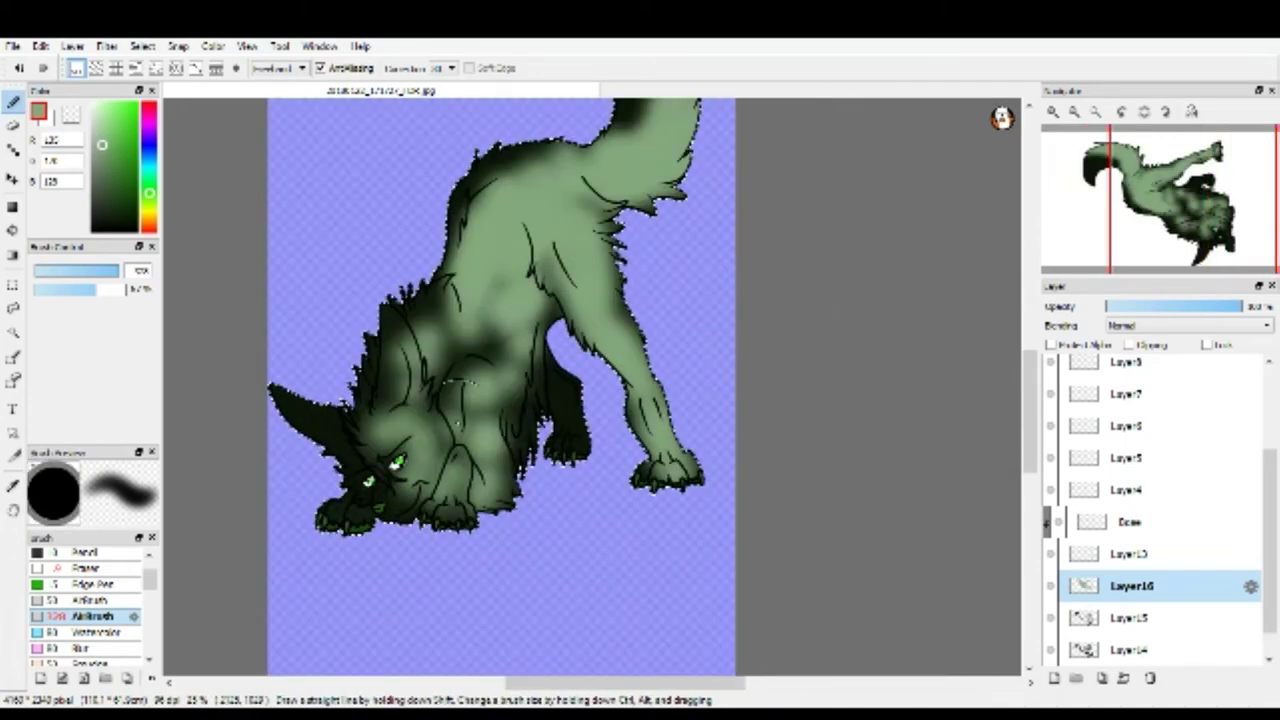
left_click_drag(1238, 306, 1133, 308)
scroll(491, 337, "left", 4)
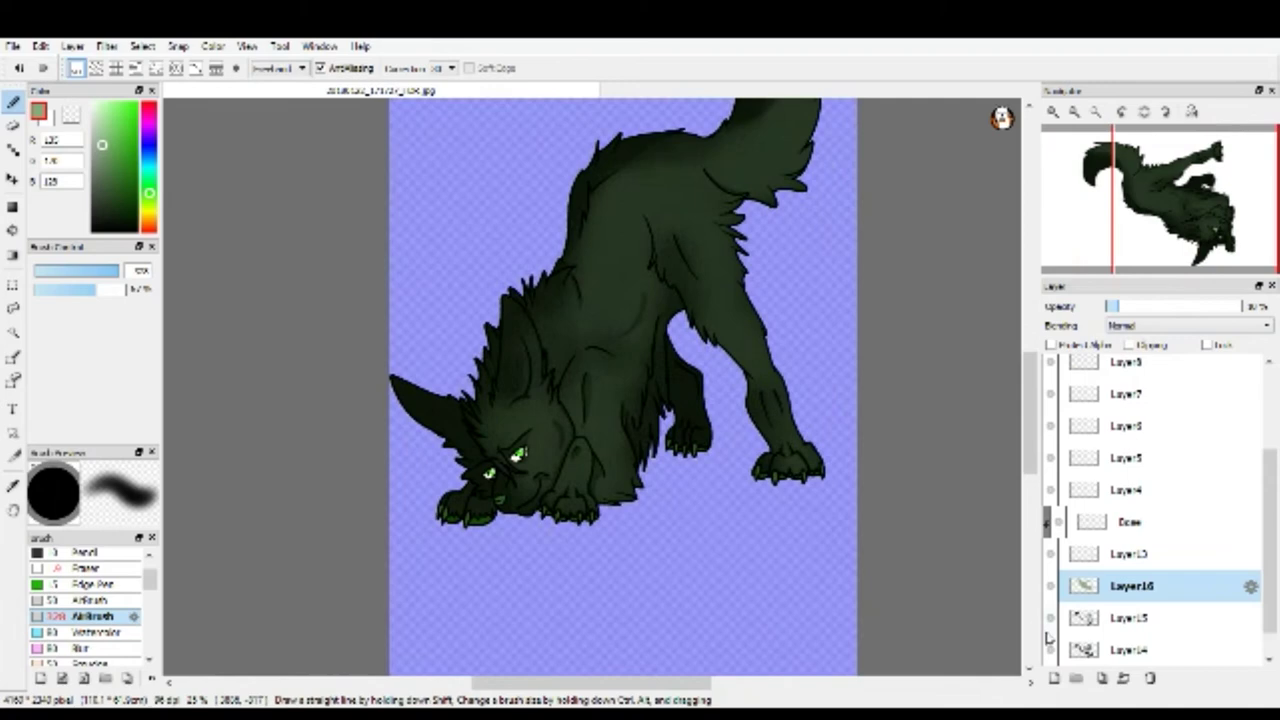
Airbrush soft very dark green shadows over the legs, body and tail on Layer15.
left_click(1130, 617)
left_click(127, 217)
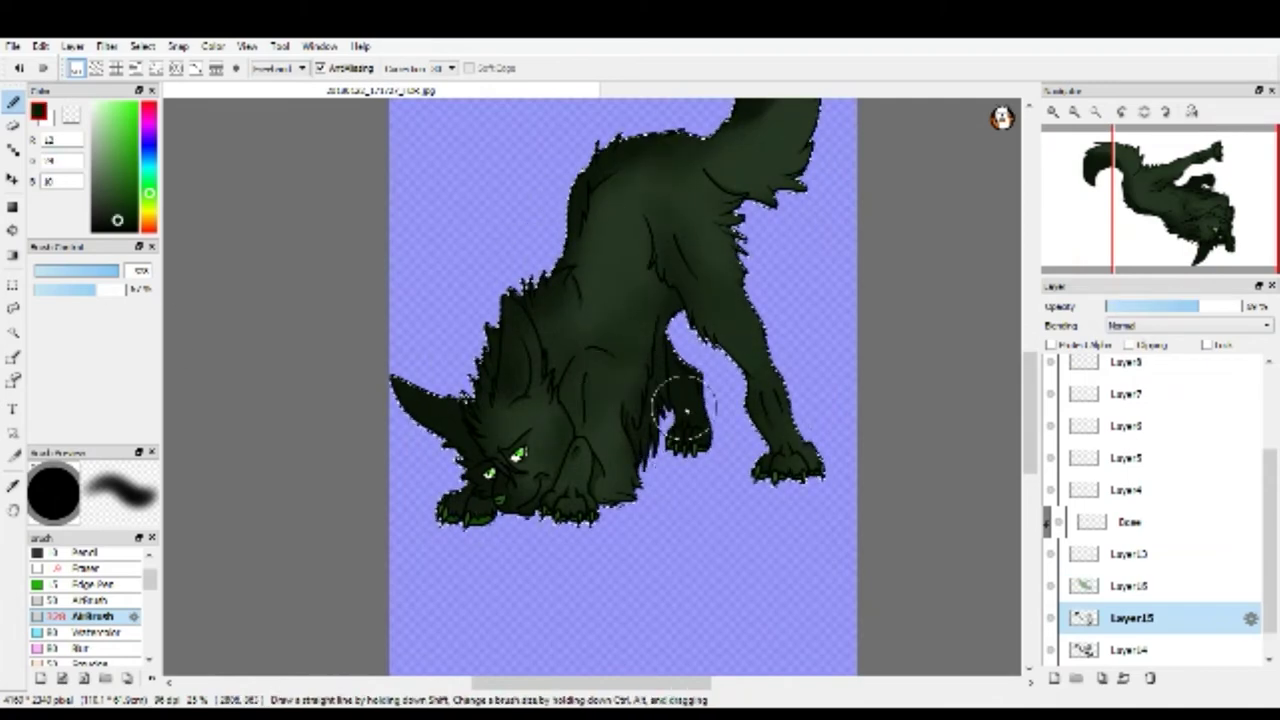
scroll(672, 436, "up", 6)
scroll(656, 265, "right", 4)
scroll(540, 280, "down", 2)
scroll(509, 323, "down", 1)
scroll(509, 494, "up", 4)
scroll(508, 520, "down", 5)
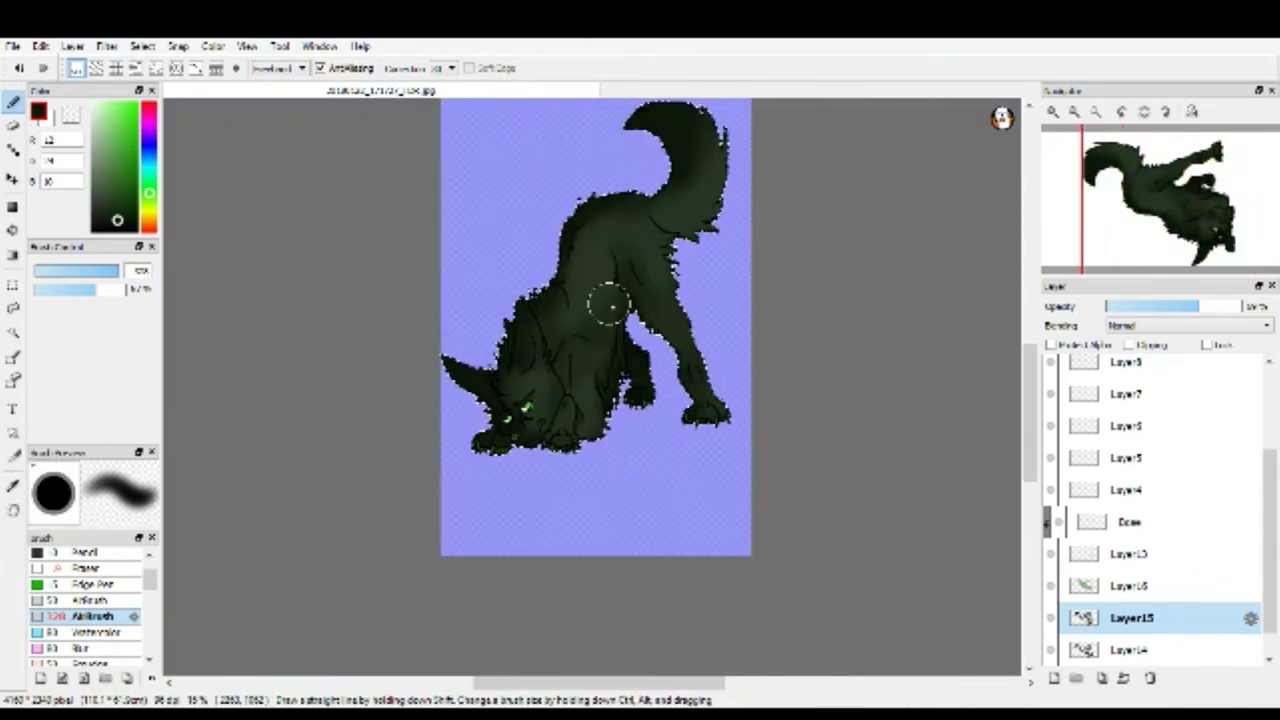
Add a new layer above Layer16 and airbrush light grey highlights on the face, chest, back and hind thigh.
scroll(606, 286, "up", 2)
left_click(1130, 586)
left_click(1054, 678)
left_click(96, 122)
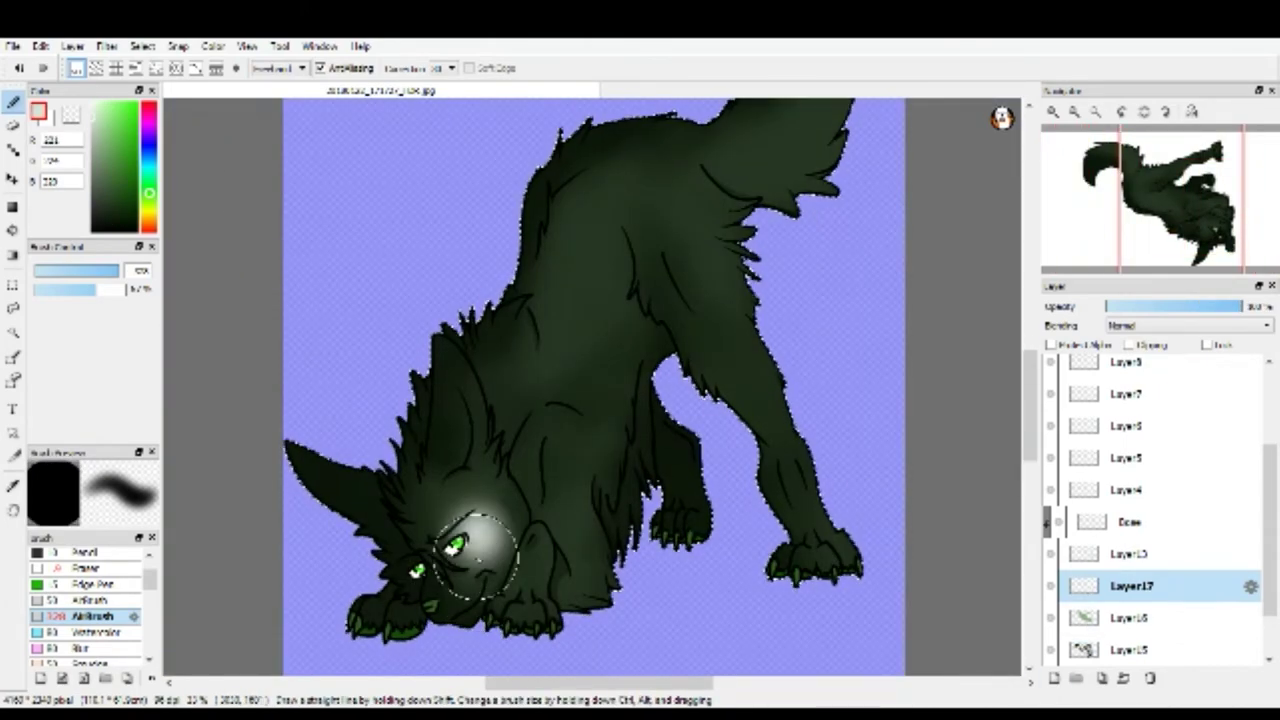
left_click_drag(600, 285, 654, 214)
scroll(680, 240, "up", 1)
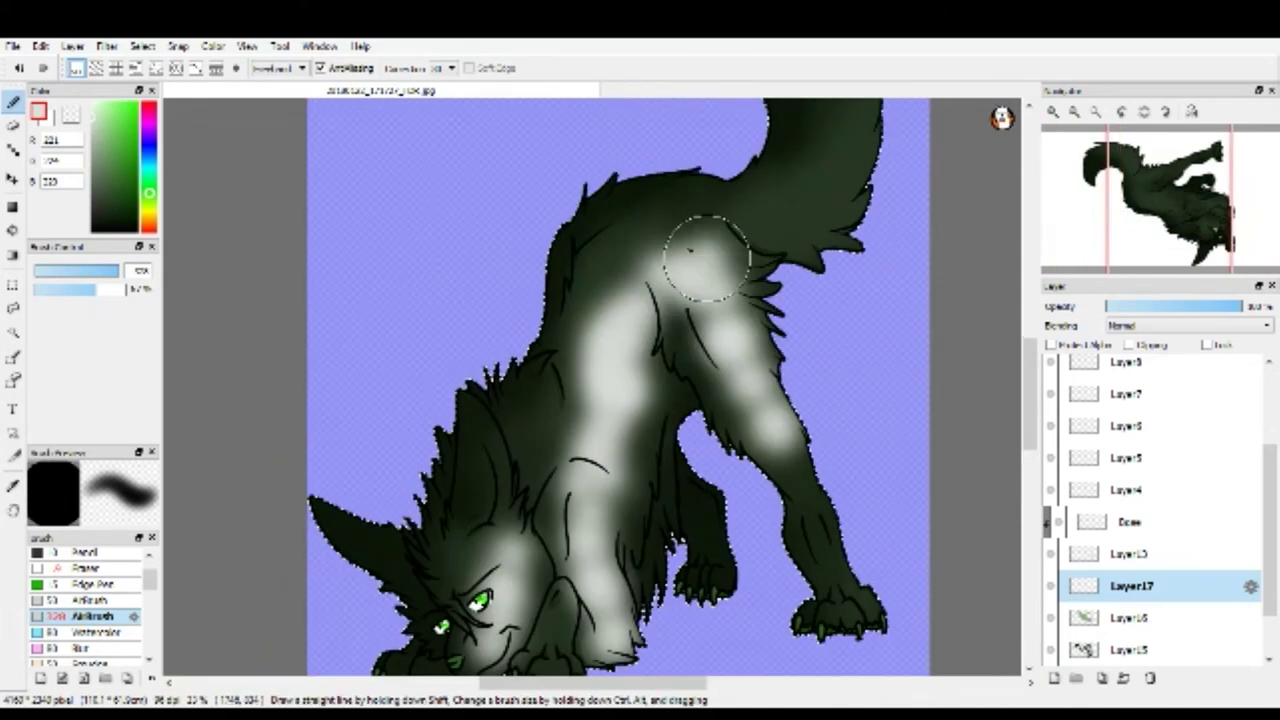
Extend the light grey highlights to the tail and hind leg and lower their layer's opacity to below 20%.
key("Delete")
scroll(509, 400, "down", 2)
scroll(471, 440, "up", 1)
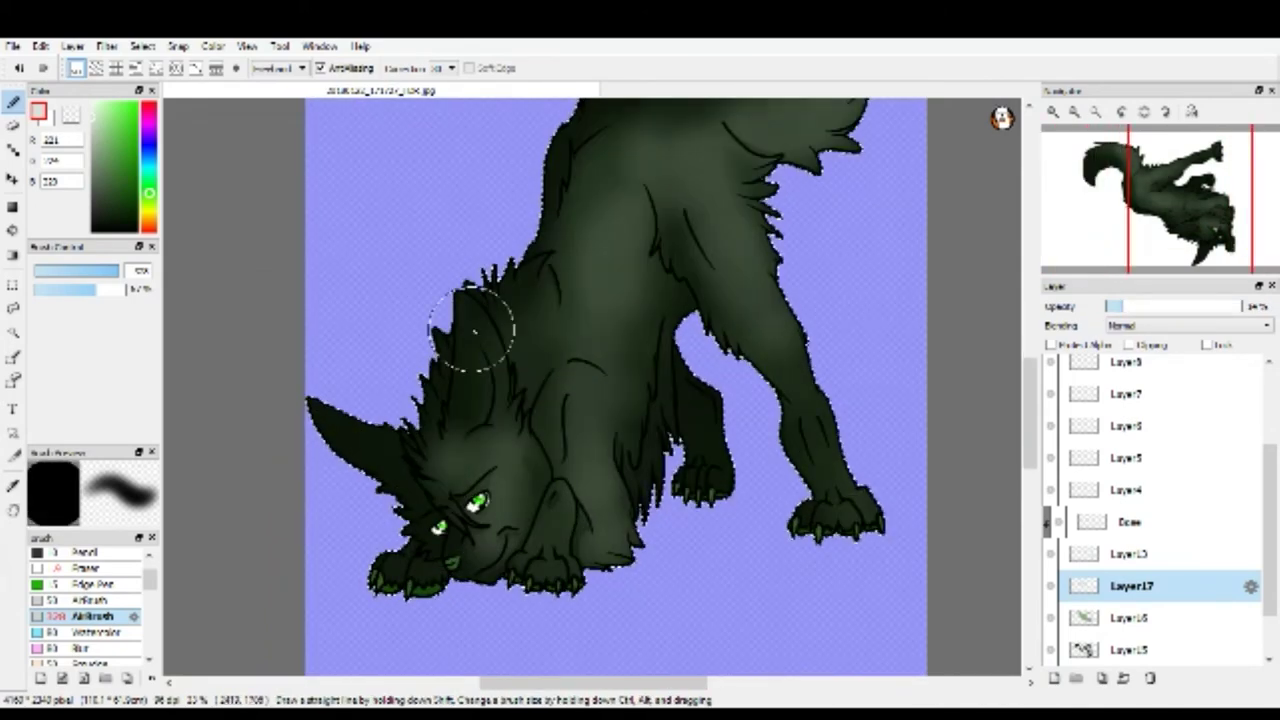
scroll(471, 366, "down", 1)
scroll(405, 478, "up", 1)
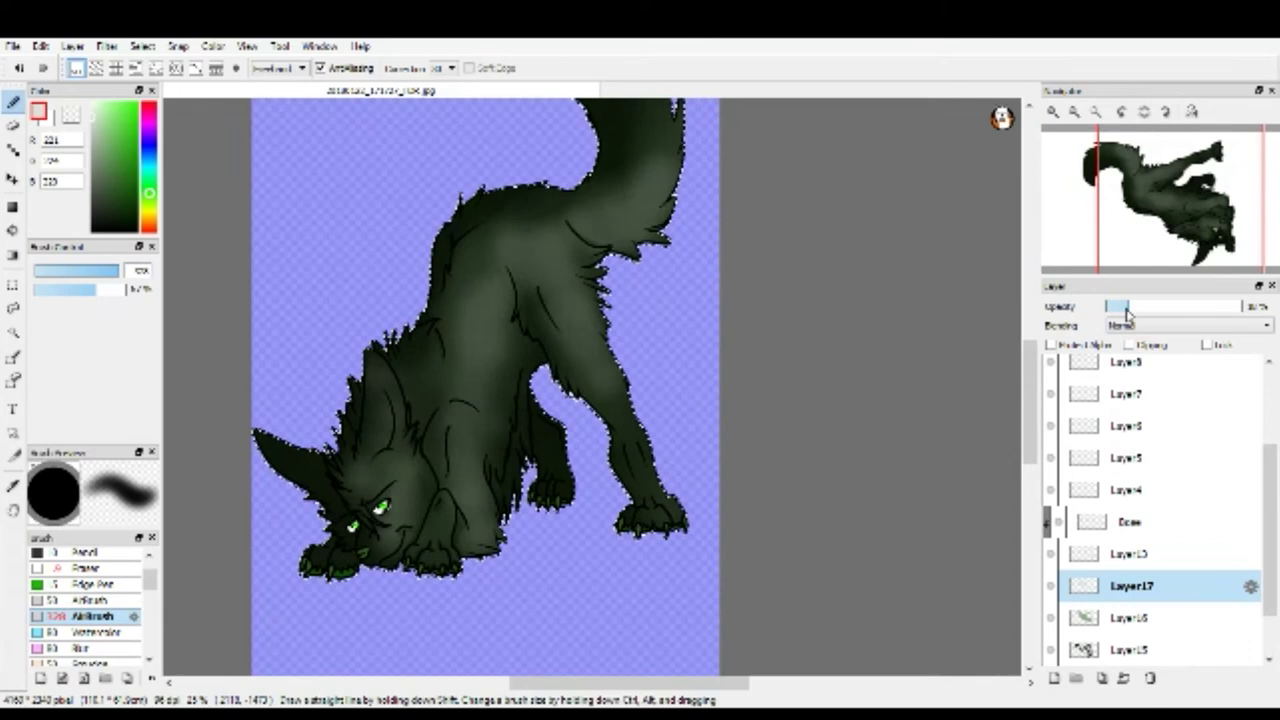
scroll(600, 400, "down", 2)
scroll(600, 400, "up", 2)
Recolour the alpha-protected line art very dark green using a very large pen.
scroll(1091, 503, "up", 3)
left_click(1130, 402)
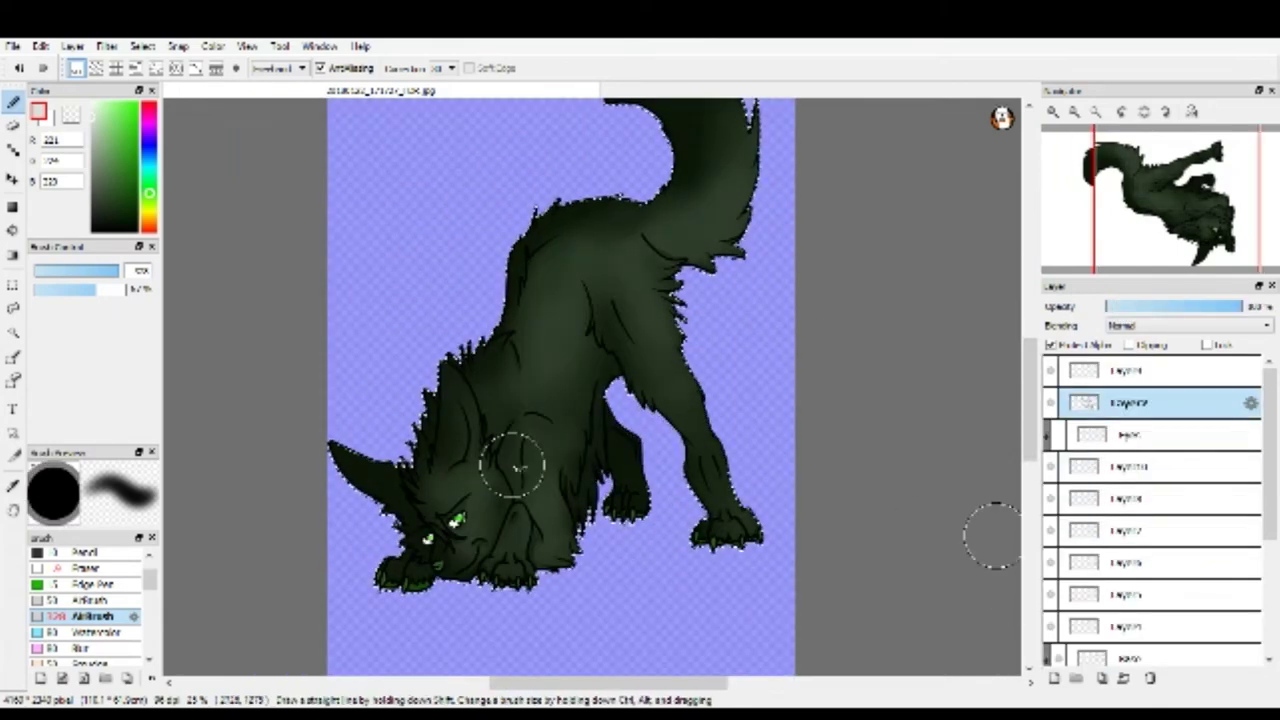
key("p")
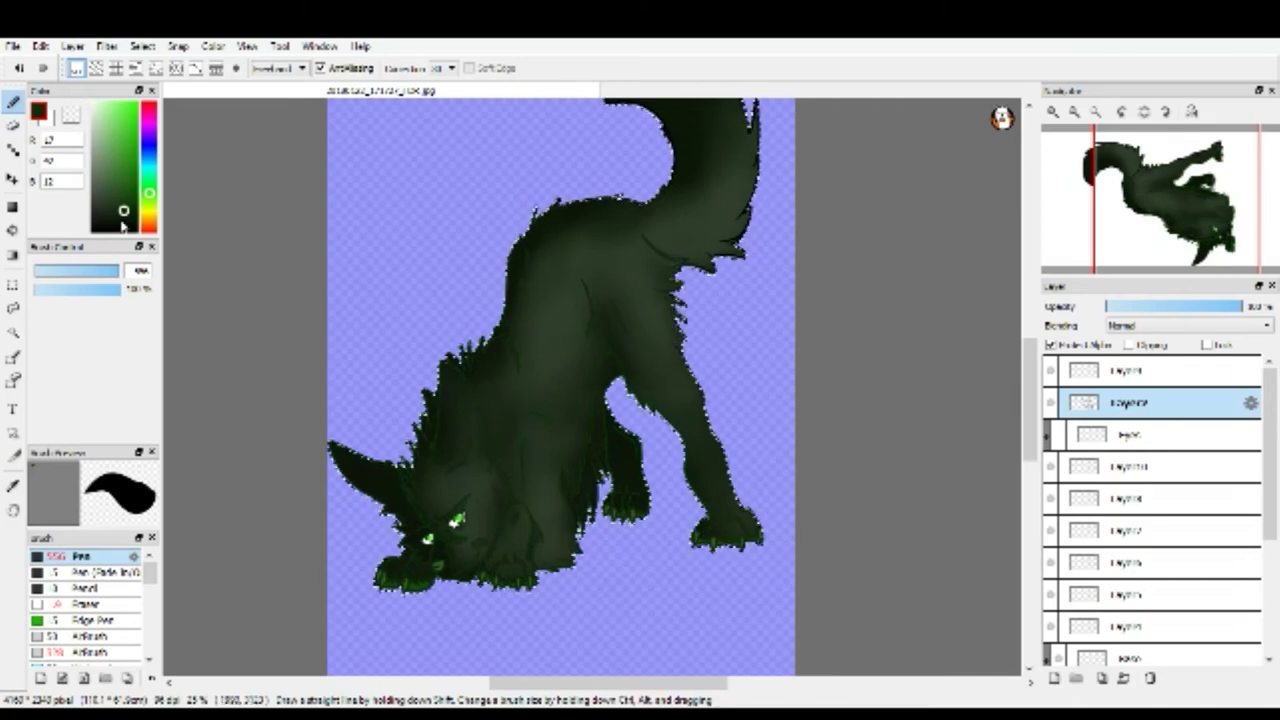
scroll(703, 540, "down", 1)
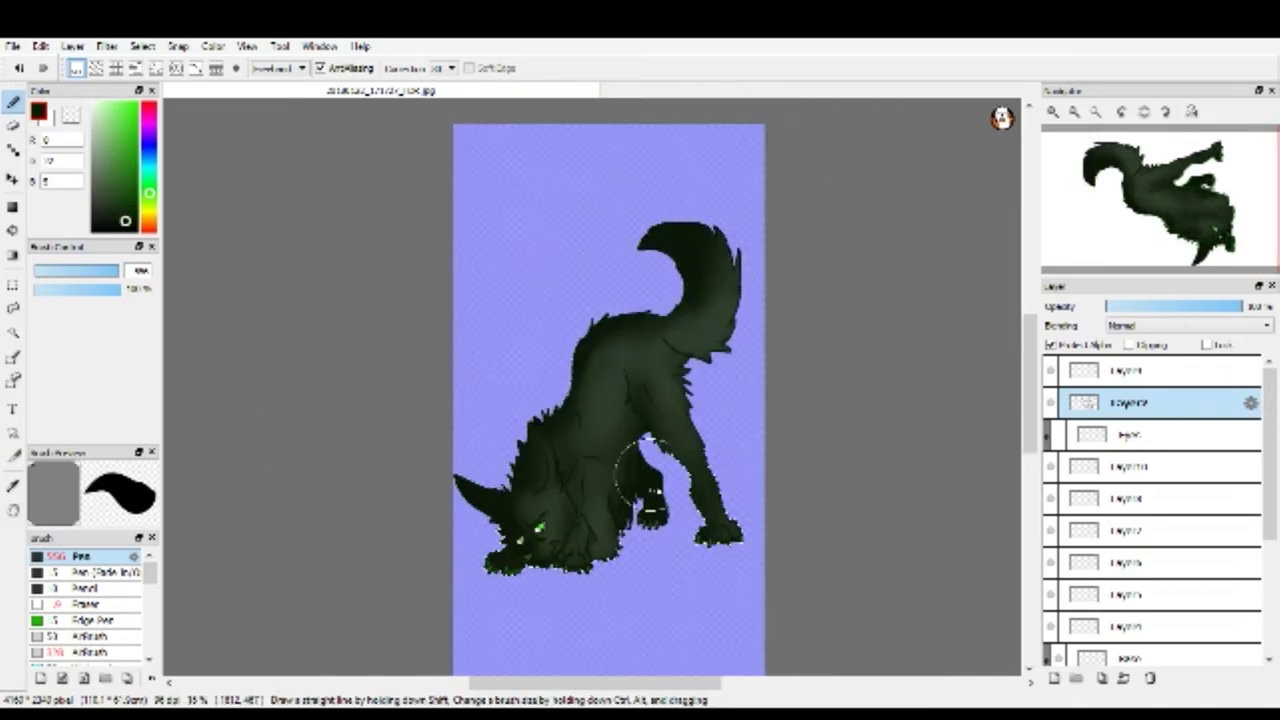
scroll(523, 563, "up", 3)
scroll(457, 340, "down", 2)
scroll(1105, 537, "down", 2)
Add a new layer above the highlights and paint round mid-green spots on the shoulder and hind thigh.
left_click(1130, 610)
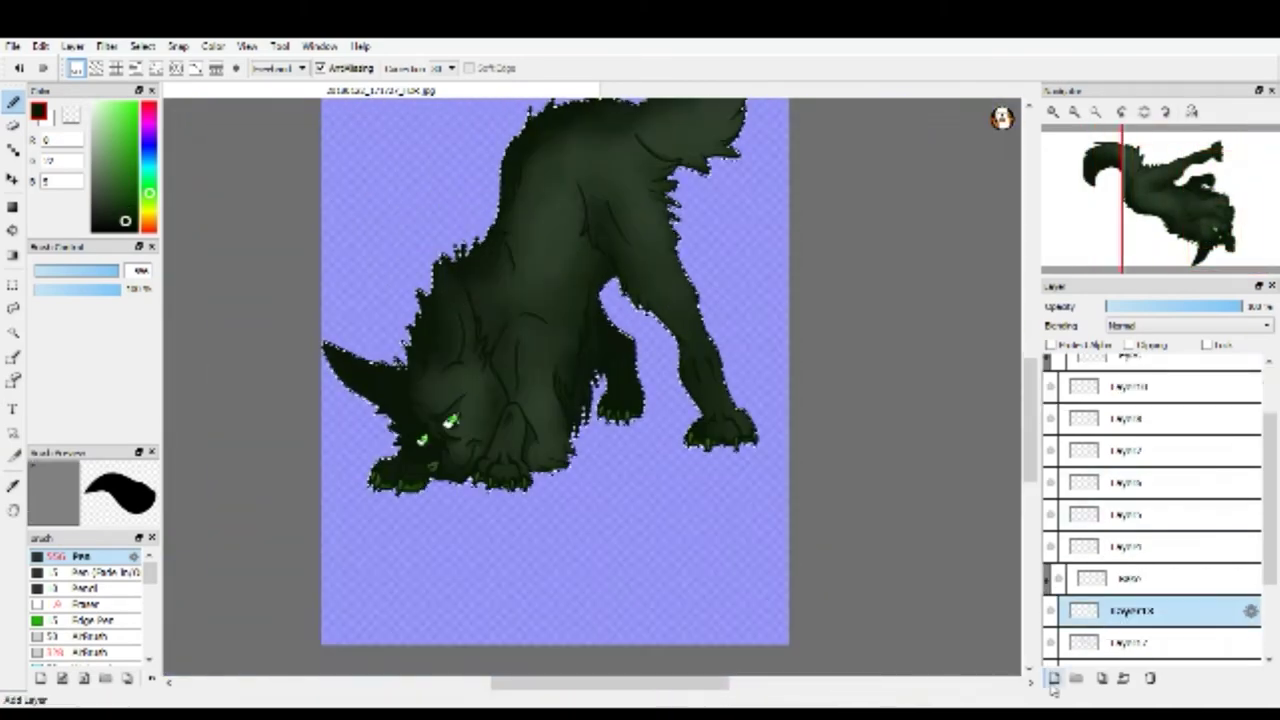
left_click(110, 152)
scroll(466, 394, "up", 2)
mouse_move(466, 394)
left_mouse_down()
mouse_move(466, 429)
mouse_move(591, 386)
mouse_move(437, 490)
left_mouse_up()
scroll(486, 323, "up", 3)
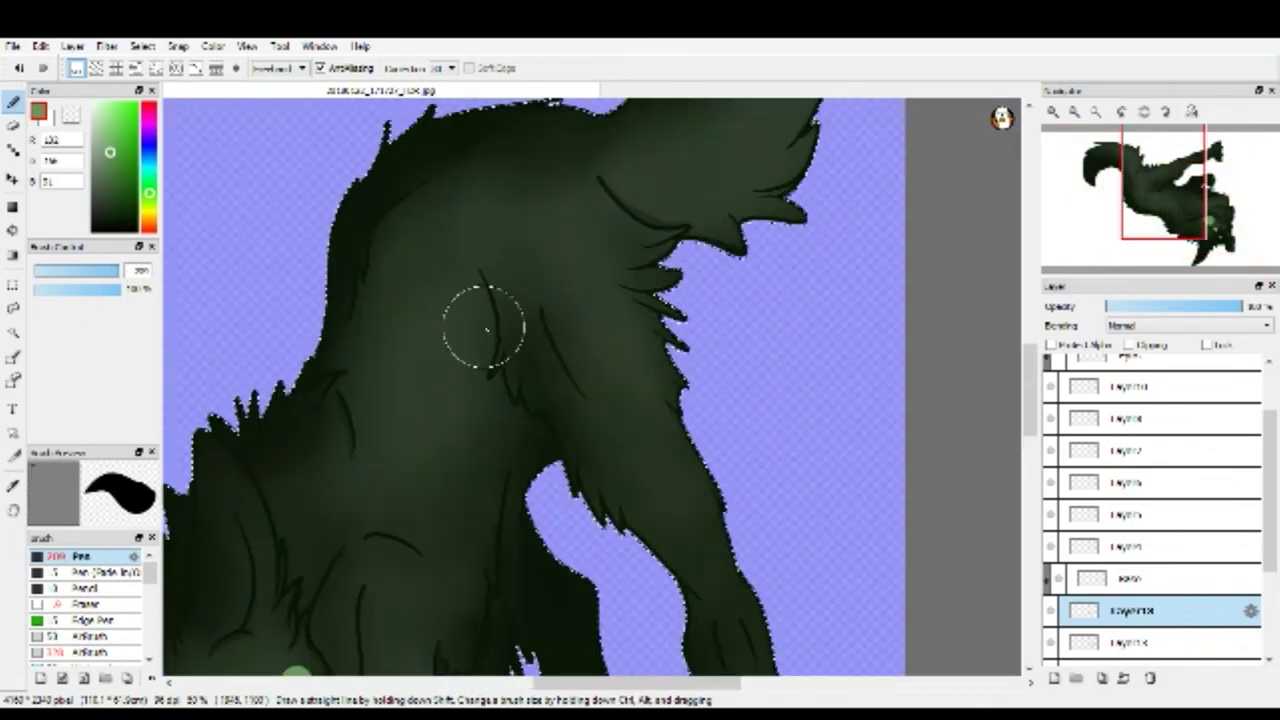
scroll(594, 377, "down", 1)
left_click(512, 337)
left_click(518, 358)
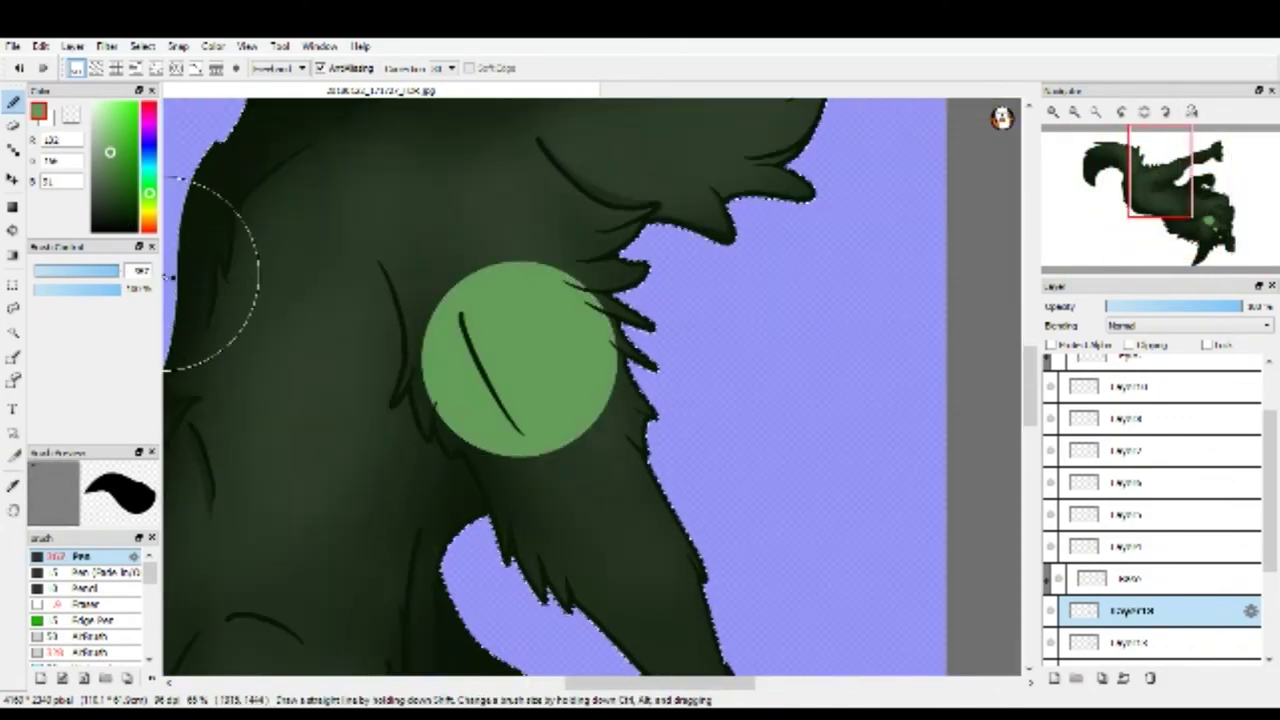
Lower the opacity of the green spot layer to about 14%.
scroll(550, 400, "down", 3)
scroll(550, 400, "up", 2)
left_click_drag(1240, 306, 1120, 306)
scroll(640, 530, "down", 2)
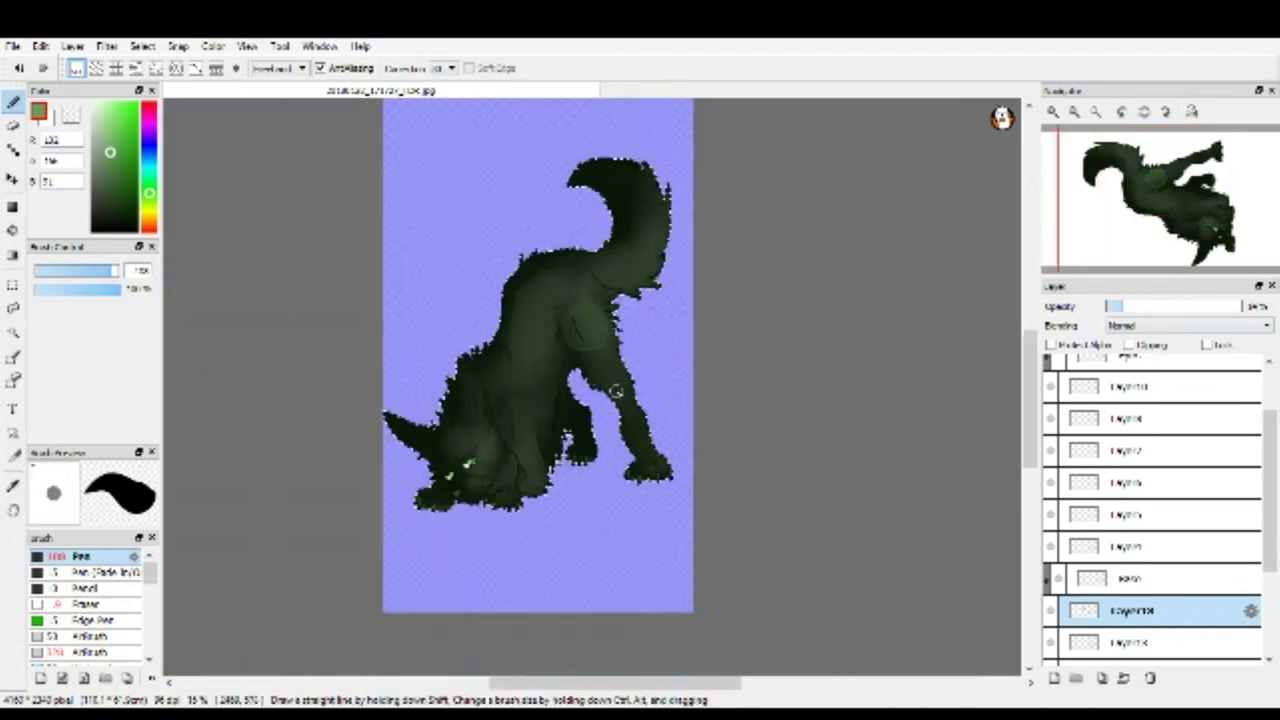
Airbrush soft mid-green patches on the same layer around the front paws, forelegs, body and tail.
scroll(640, 530, "up", 4)
left_click(90, 652)
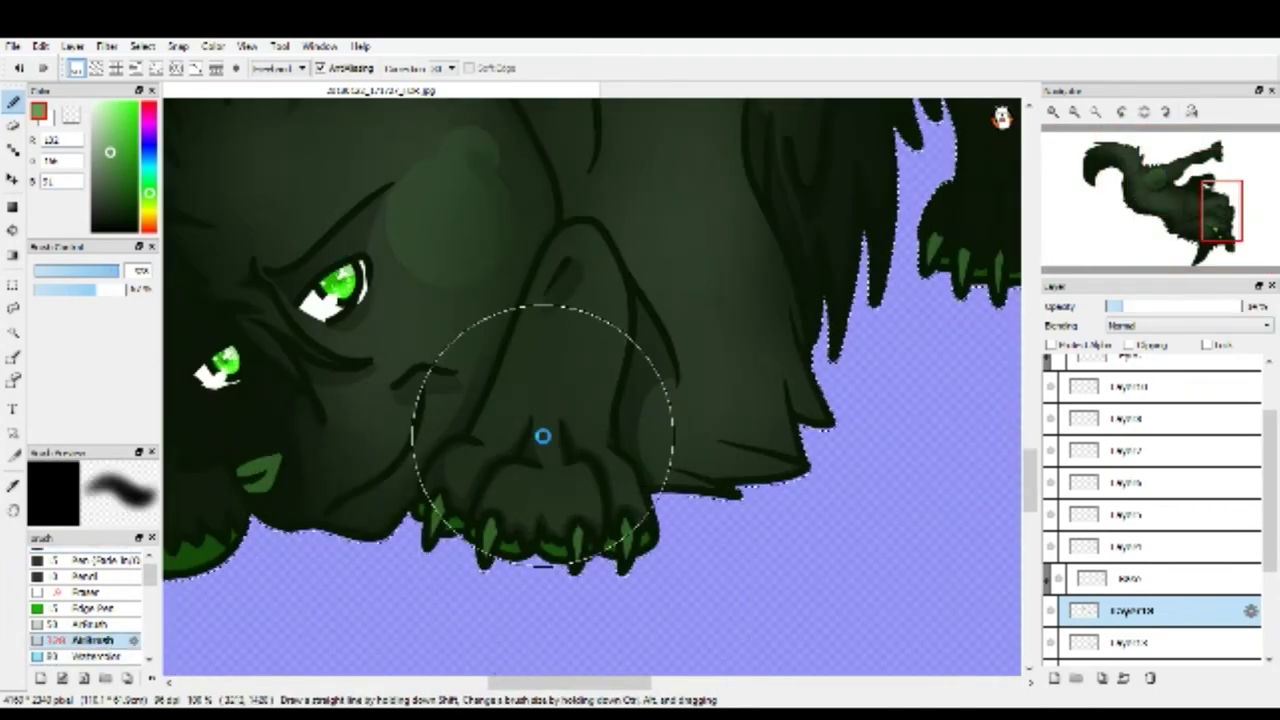
scroll(542, 436, "down", 4)
scroll(586, 443, "up", 4)
scroll(591, 286, "down", 3)
scroll(583, 449, "up", 4)
scroll(449, 420, "down", 1)
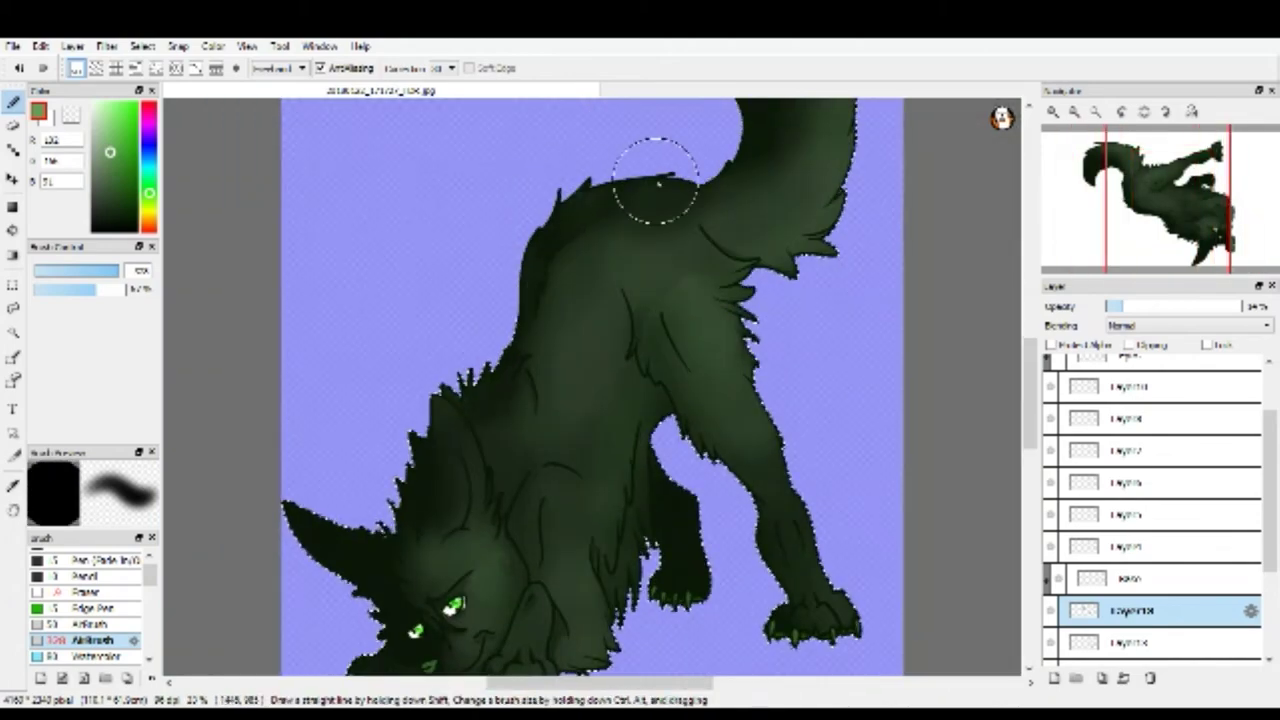
scroll(641, 183, "up", 2)
scroll(686, 223, "down", 3)
scroll(329, 329, "up", 2)
scroll(329, 329, "down", 3)
scroll(400, 530, "up", 1)
scroll(470, 483, "down", 1)
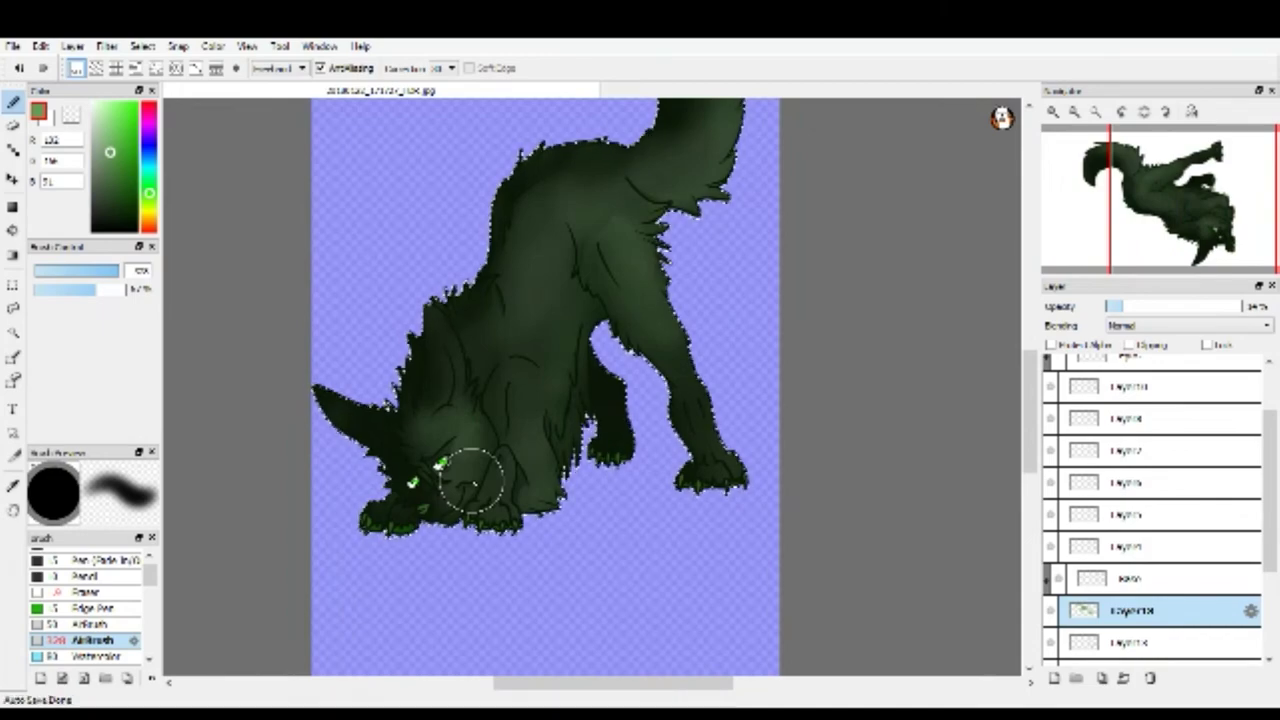
Add a new layer above the green spots and pen pale green highlights on the nose, mouth corner and under the eye.
scroll(420, 480, "up", 2)
key("p")
scroll(471, 500, "up", 3)
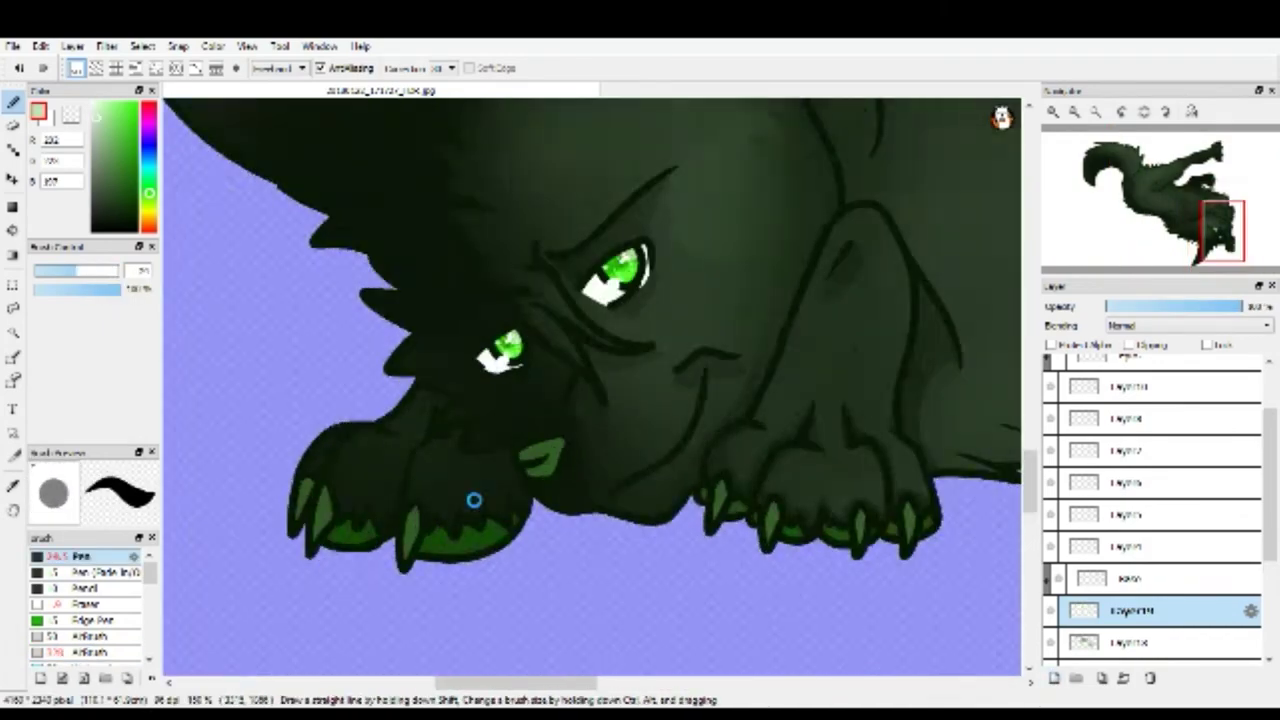
scroll(290, 585, "up", 1)
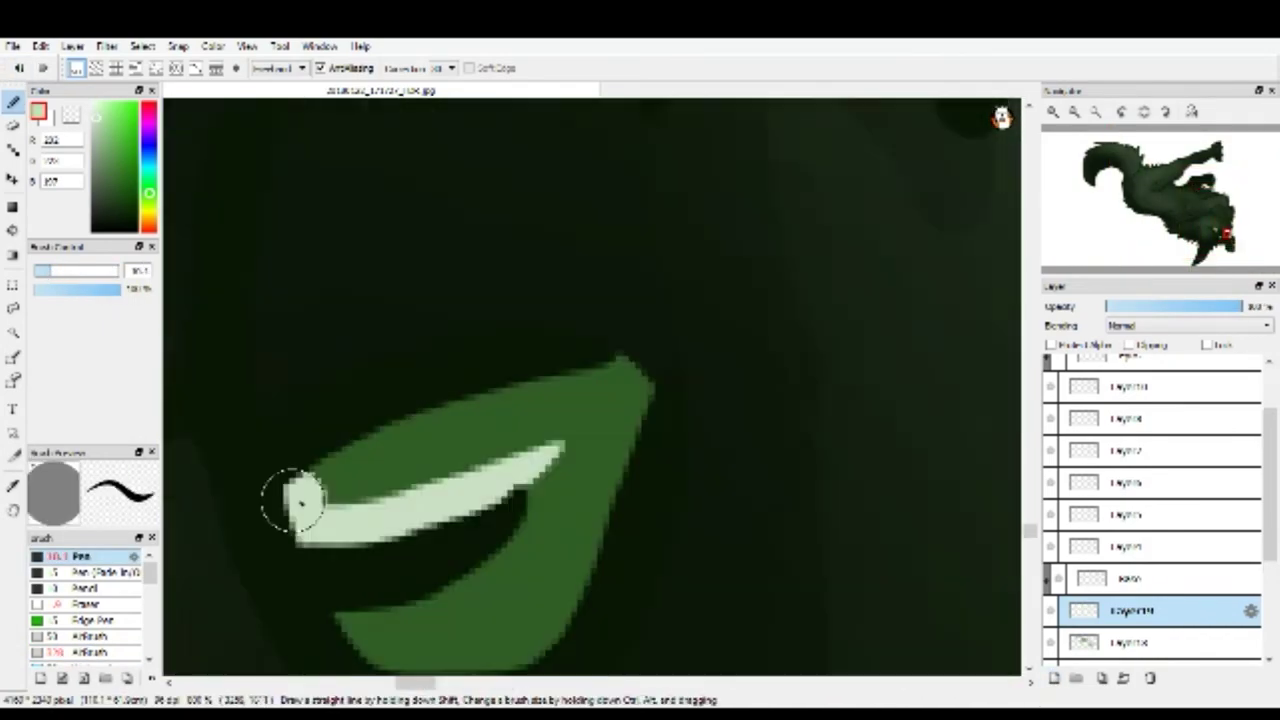
scroll(294, 506, "down", 2)
scroll(428, 486, "up", 1)
scroll(428, 537, "down", 1)
scroll(566, 305, "up", 3)
scroll(612, 344, "down", 1)
Draw pale green pen highlights along the edge of the forehead spot and beneath the brow line.
scroll(645, 311, "down", 8)
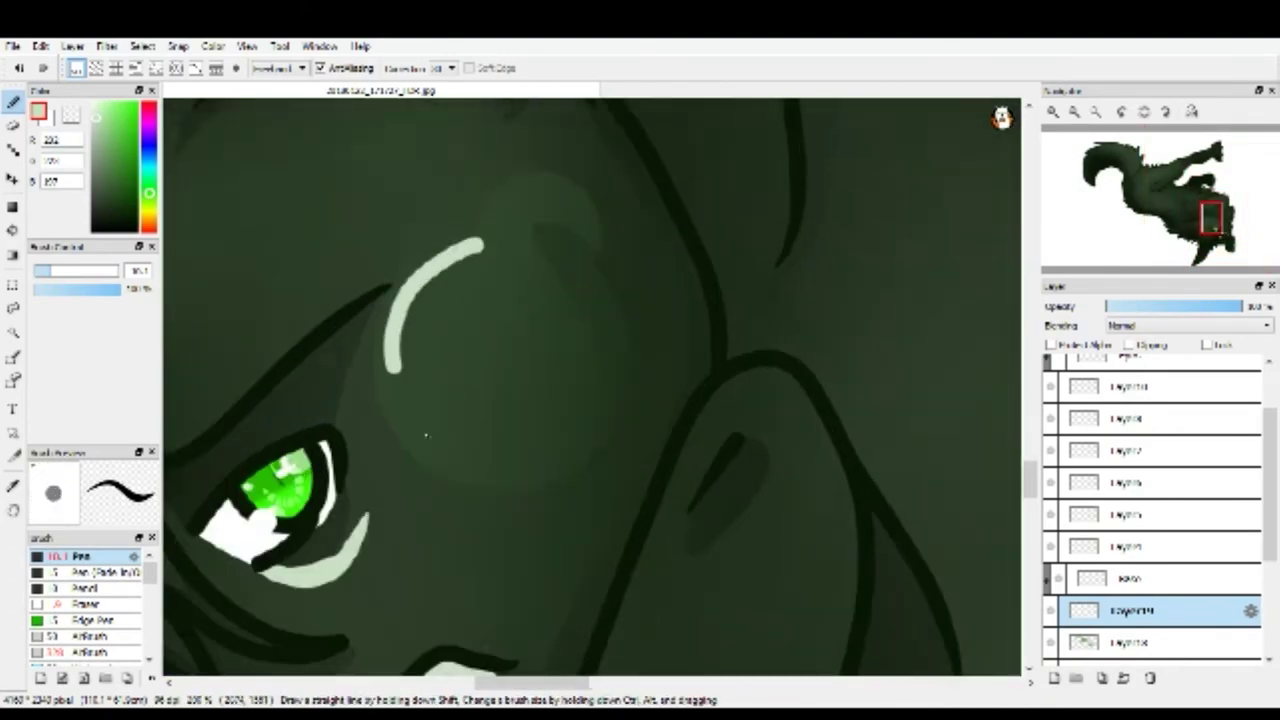
scroll(490, 410, "up", 6)
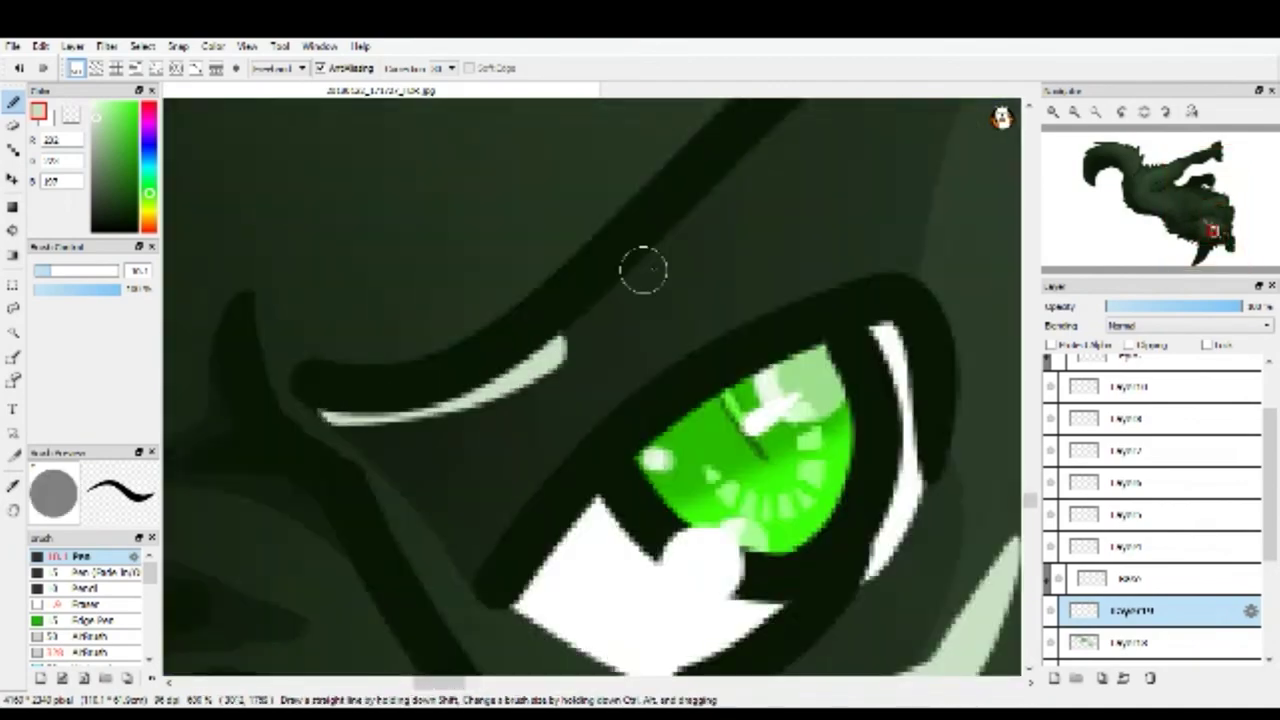
scroll(643, 266, "down", 5)
scroll(300, 497, "up", 5)
scroll(300, 497, "down", 3)
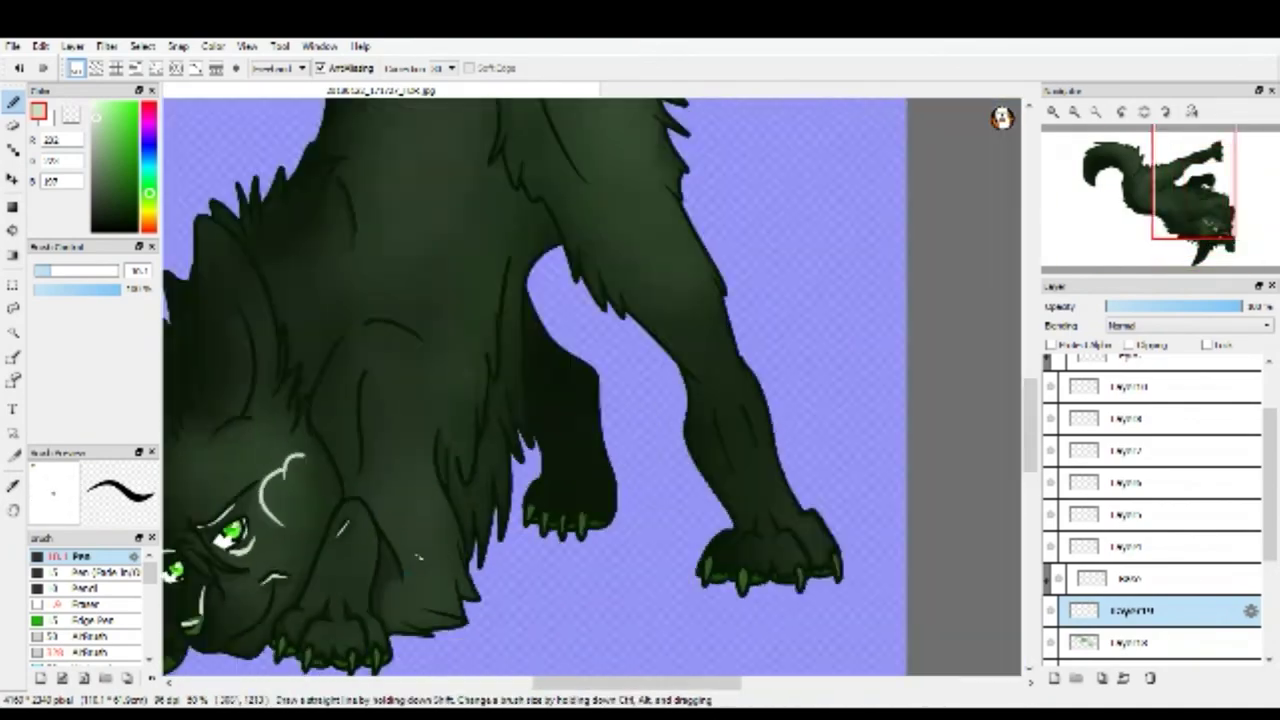
Draw pale green highlight strokes on the front leg's crease and shoulder and a curved outline on the flank.
scroll(363, 277, "up", 3)
scroll(352, 350, "down", 2)
scroll(352, 350, "up", 2)
scroll(430, 350, "down", 1)
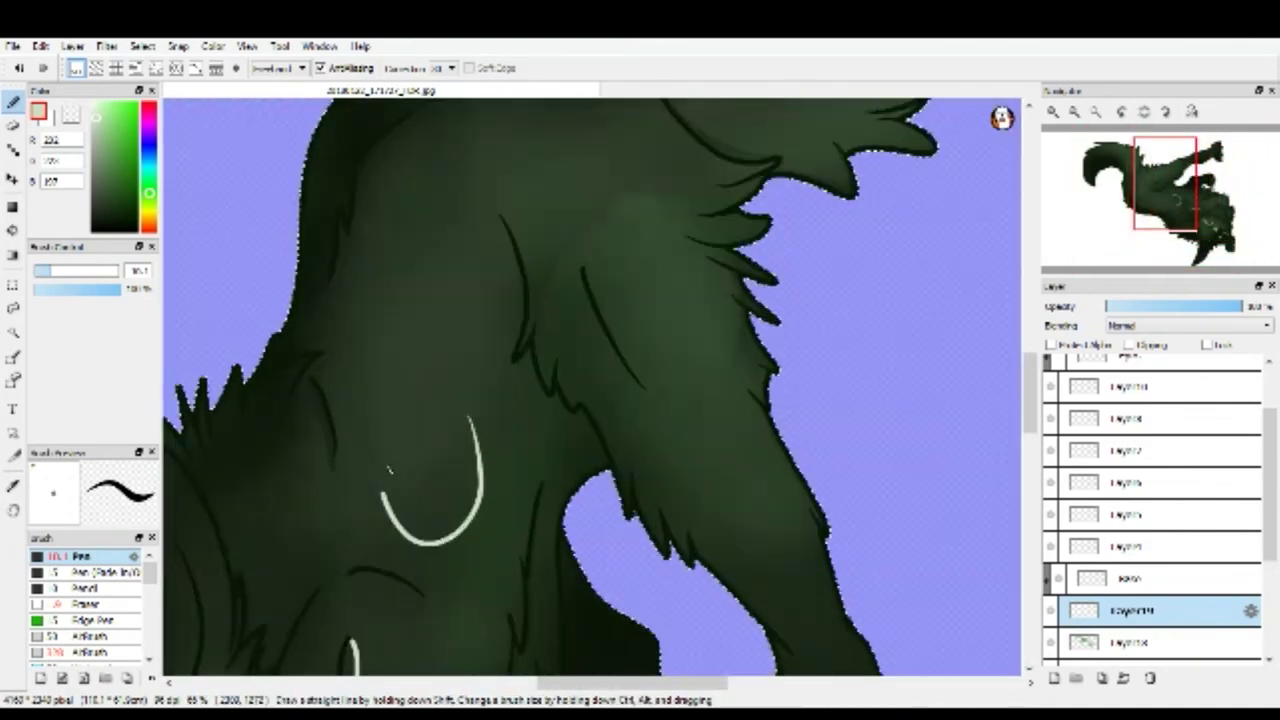
Close the flank highlight's outline and draw pale green highlights around the hind thigh spot and beside its crease line.
scroll(526, 357, "up", 3)
scroll(447, 289, "down", 3)
scroll(543, 514, "up", 2)
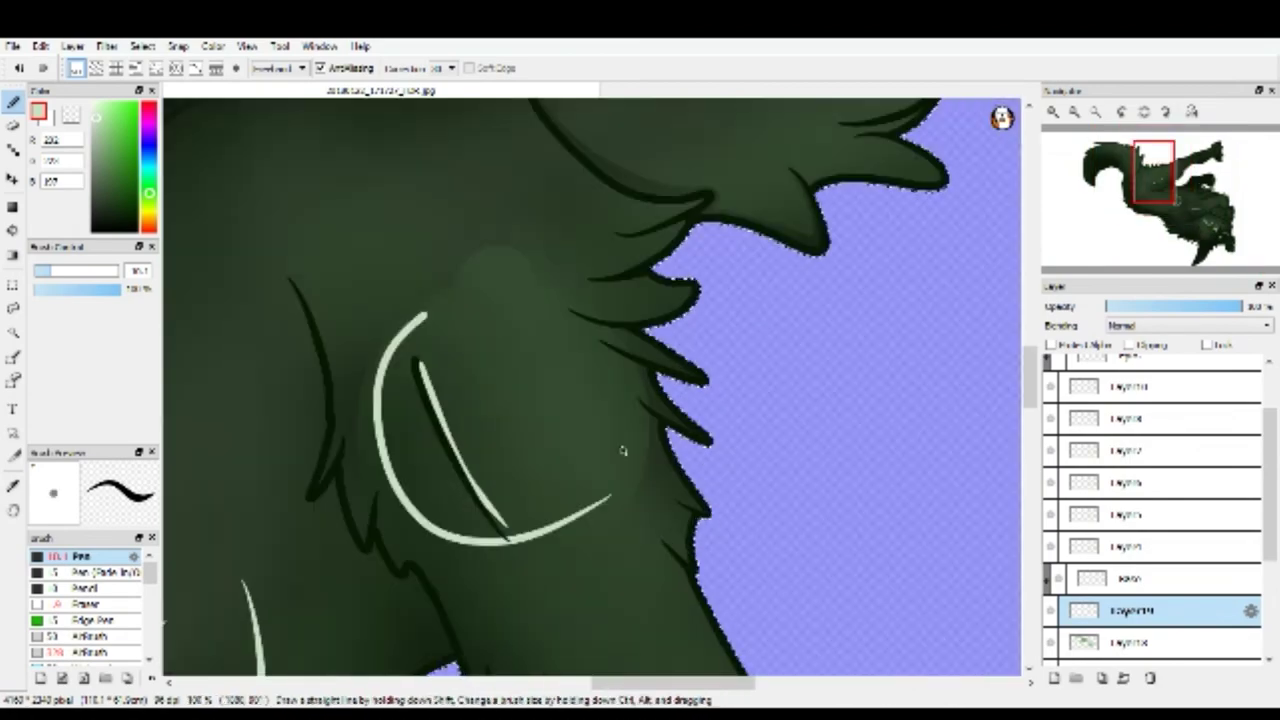
scroll(463, 263, "up", 2)
scroll(434, 306, "down", 2)
scroll(364, 370, "left", 3)
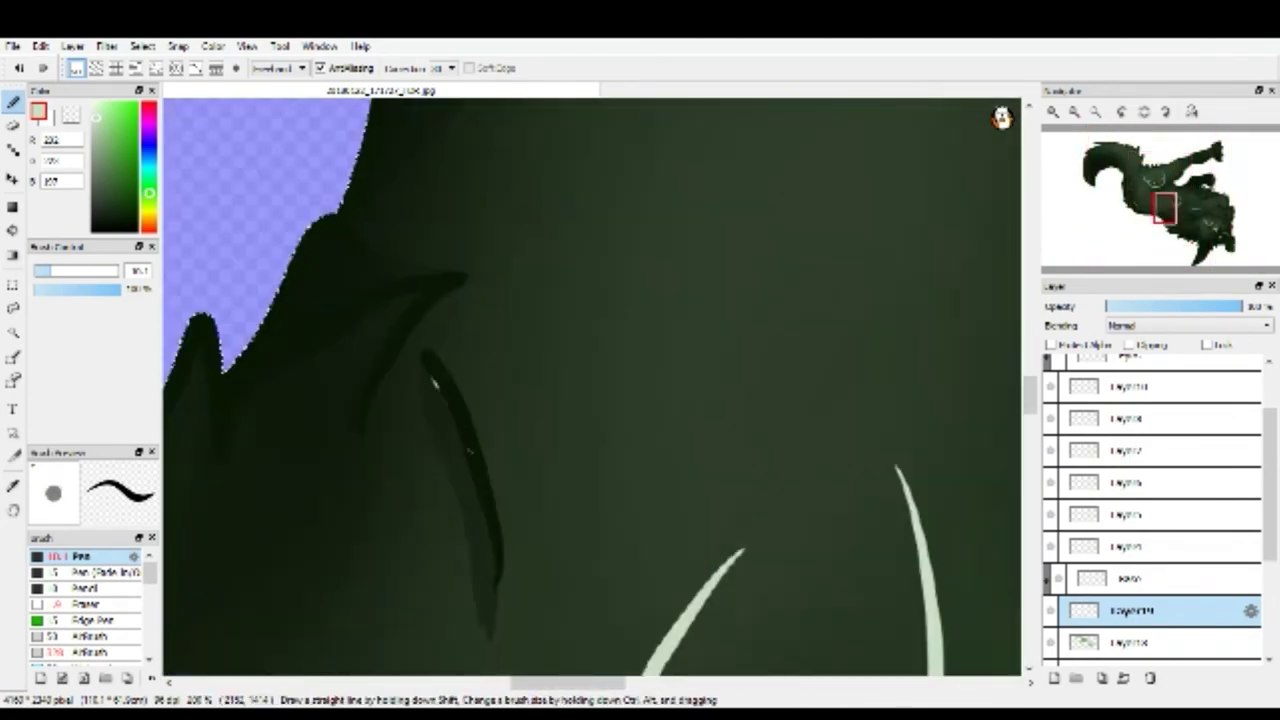
Draw pale green pen highlights beside the back crease, inside the ear and along the top of the head.
scroll(433, 383, "down", 3)
scroll(390, 593, "right", 3)
scroll(423, 513, "down", 2)
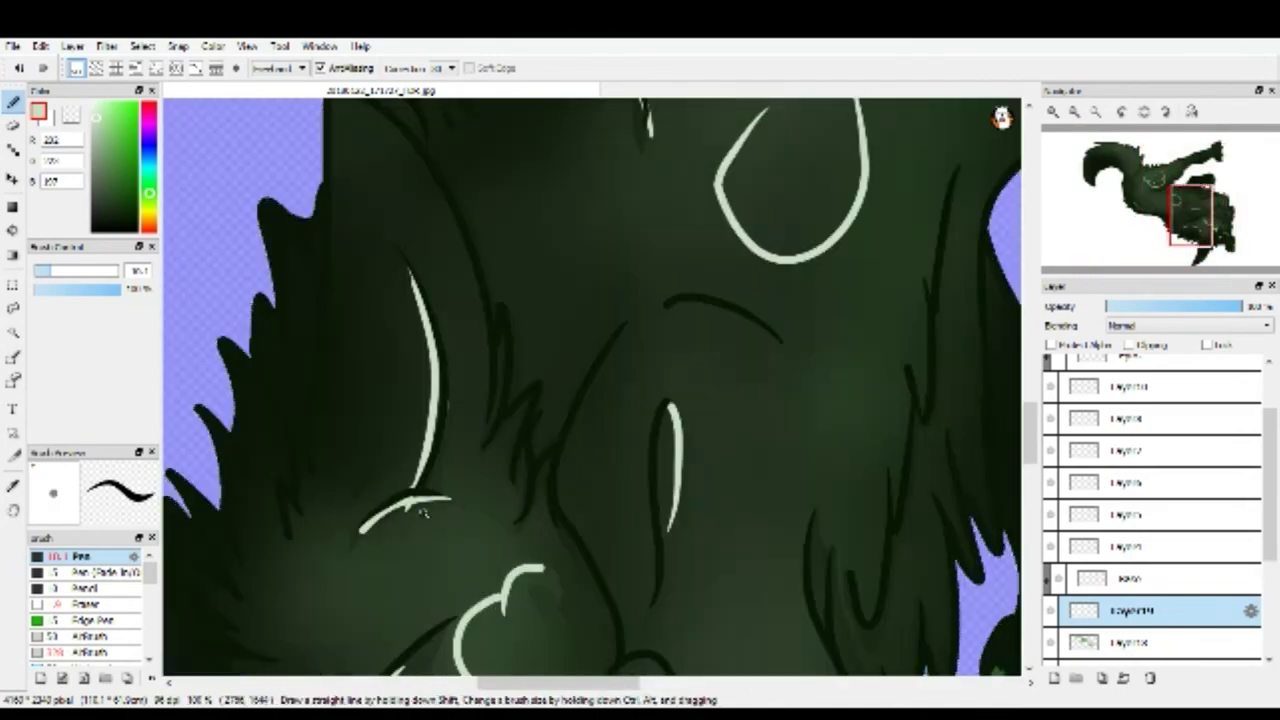
scroll(405, 493, "down", 3)
scroll(543, 551, "up", 2)
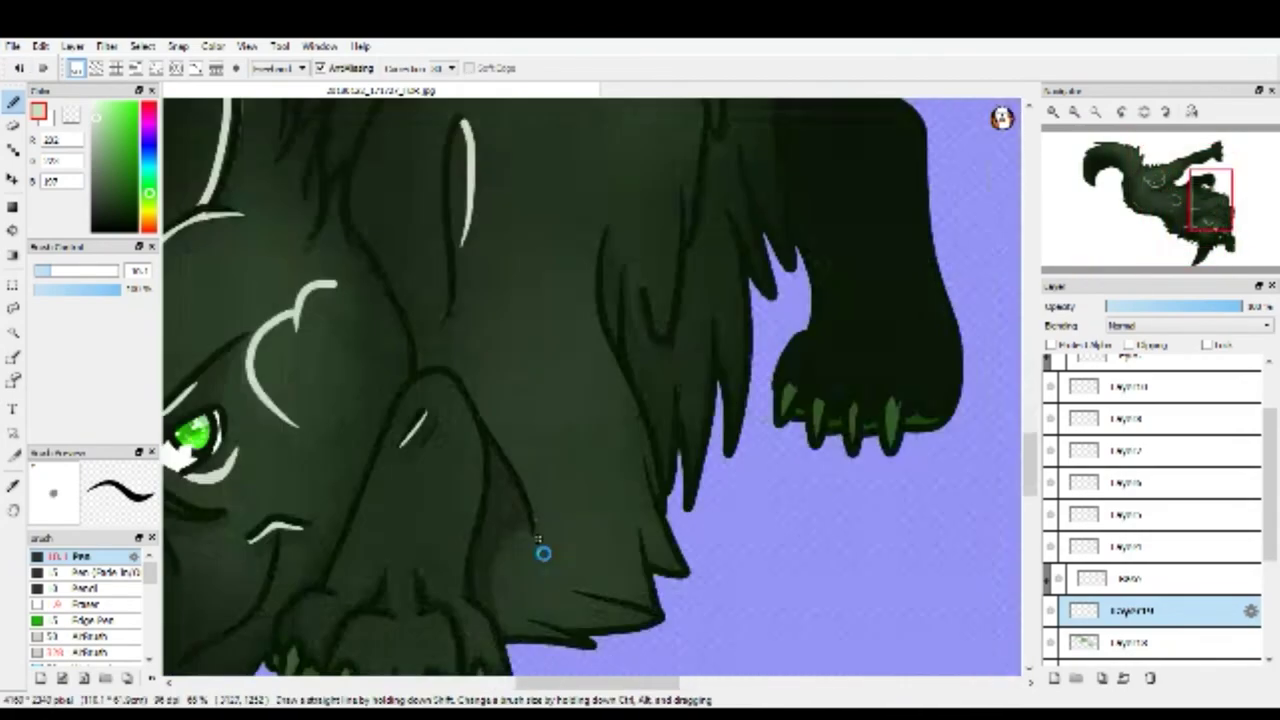
Lower the opacity of the pen highlight layer to only a few percent.
scroll(523, 523, "up", 1)
scroll(523, 523, "down", 3)
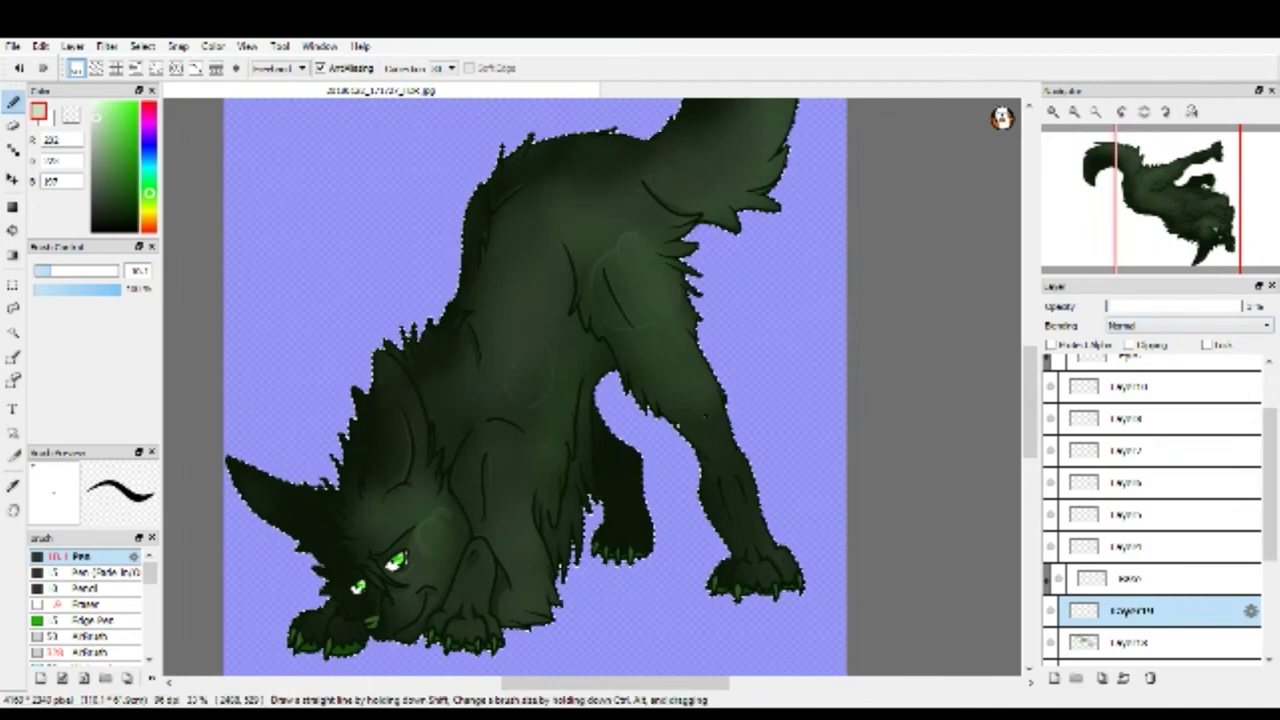
scroll(573, 425, "up", 2)
scroll(560, 400, "down", 2)
Add a new layer above the pen highlights and airbrush pale green on the nose and mouth corner.
scroll(580, 390, "up", 3)
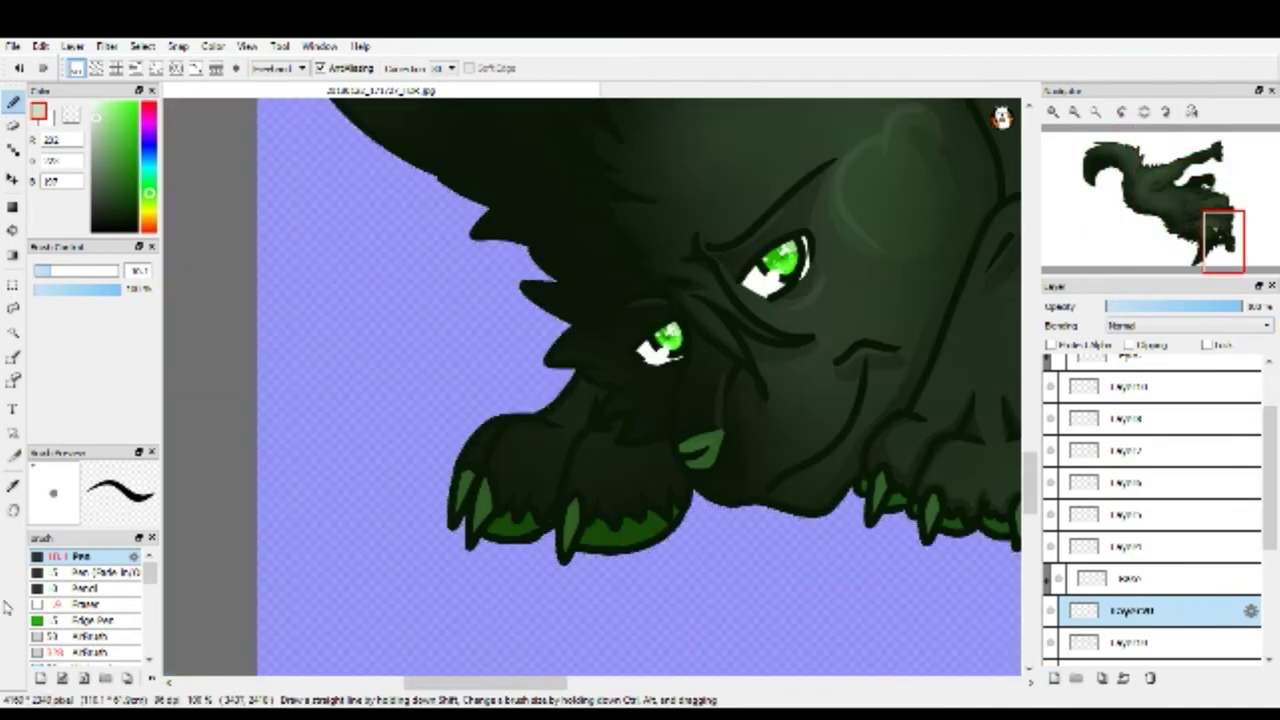
left_click(90, 652)
scroll(591, 383, "up", 2)
scroll(660, 492, "down", 3)
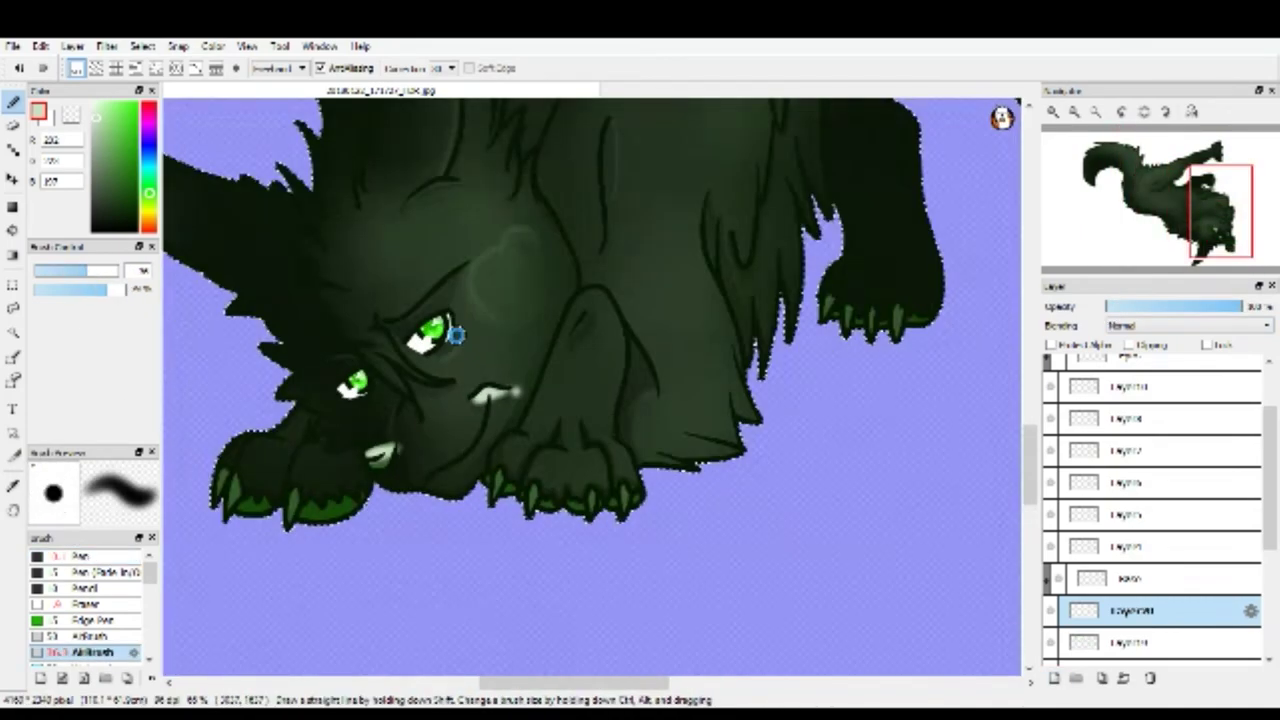
Airbrush pale green highlights under the eye and on the forehead spot, foreleg creases, front paw and chin.
scroll(420, 417, "up", 3)
scroll(455, 368, "down", 2)
mouse_move(472, 314)
left_mouse_down()
mouse_move(586, 380)
mouse_move(470, 300)
left_mouse_up()
scroll(486, 294, "up", 2)
left_click_drag(478, 640, 280, 650)
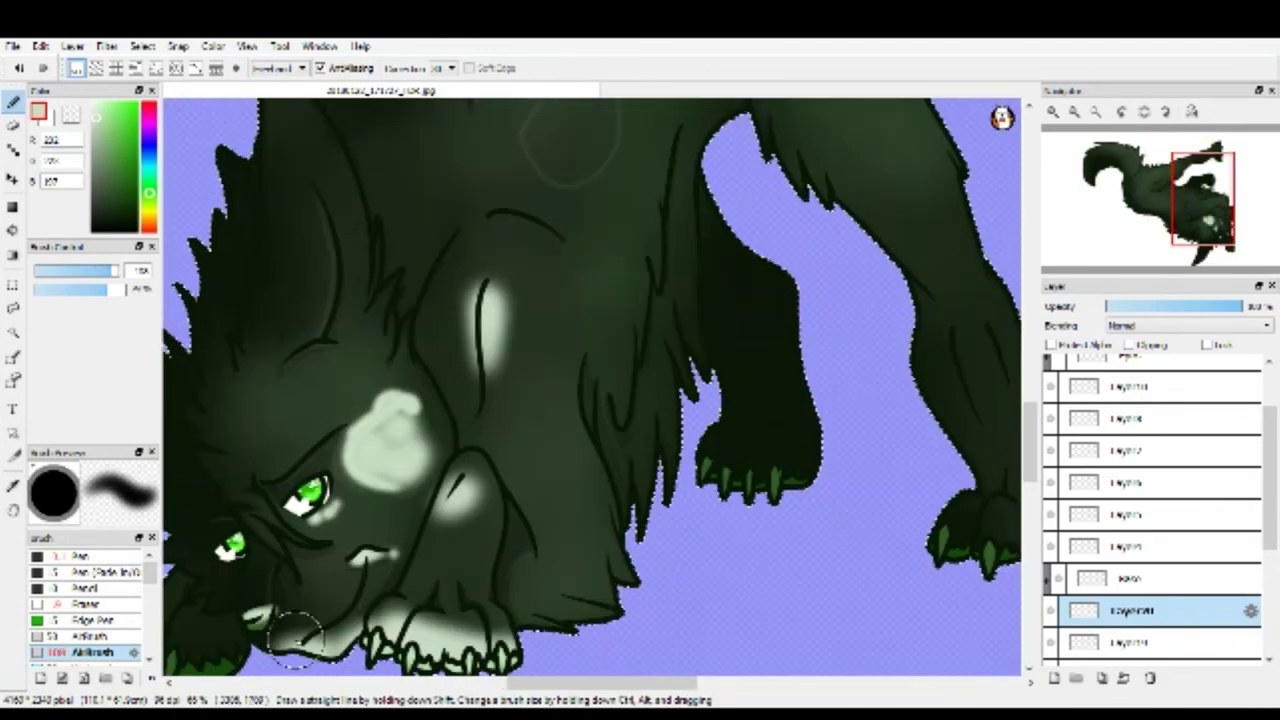
Airbrush pale green highlights on the chest fur, flank and the round spot on the hind thigh.
scroll(548, 605, "right", 2)
scroll(522, 352, "left", 3)
scroll(572, 416, "up", 2)
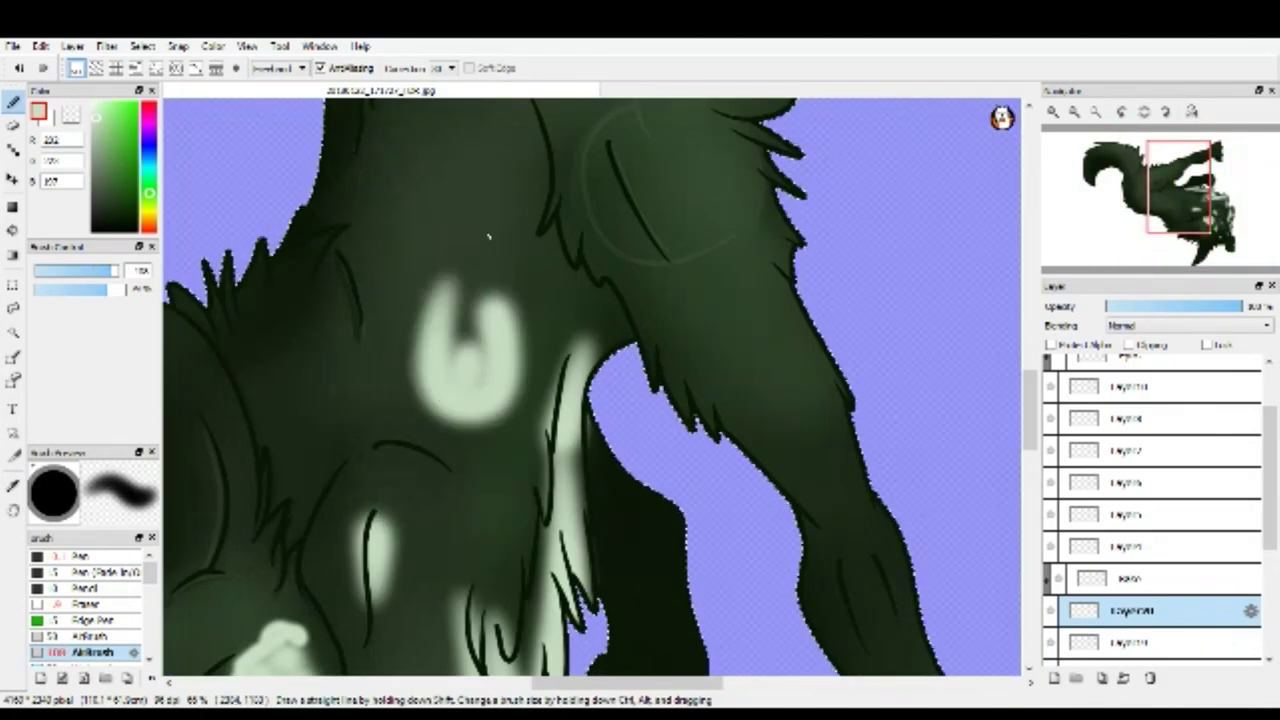
scroll(461, 362, "down", 1)
left_click_drag(478, 408, 472, 342)
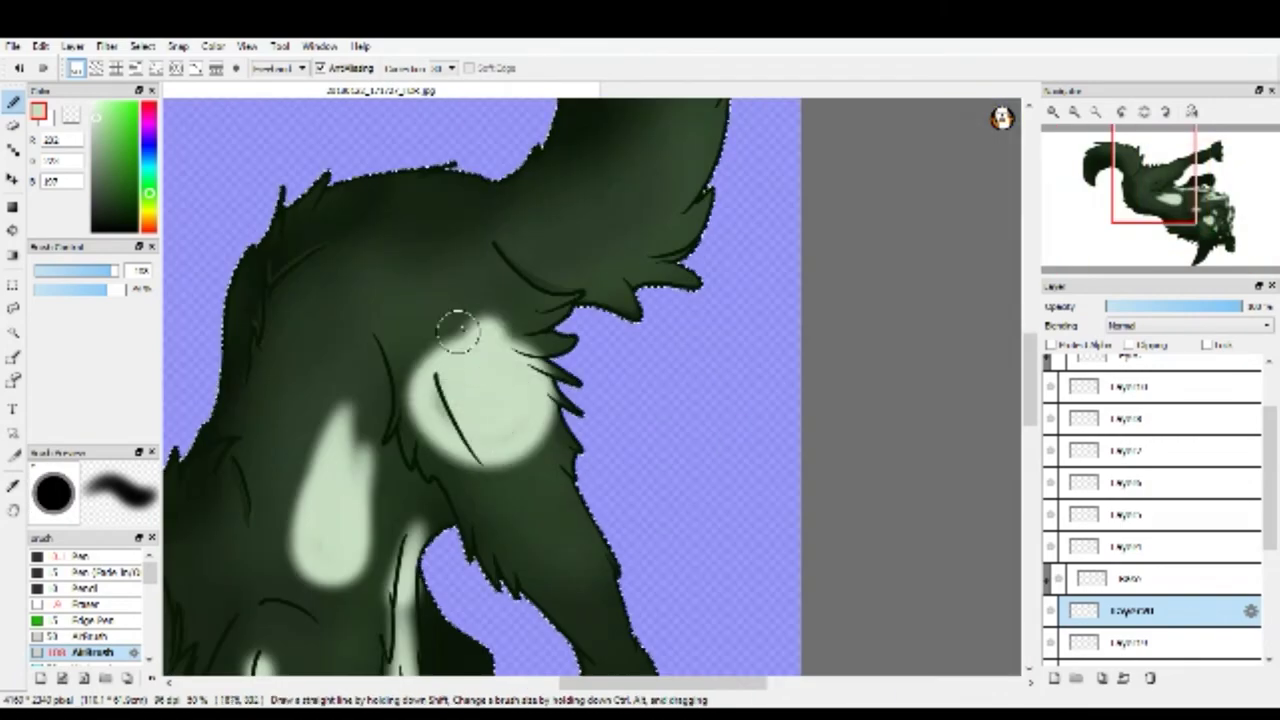
Extend the airbrushed pale green highlights to the tail and hind leg and strongly lower their layer's opacity.
scroll(480, 362, "down", 2)
scroll(409, 314, "up", 2)
scroll(565, 318, "right", 1)
scroll(612, 335, "up", 1)
scroll(658, 563, "down", 2)
scroll(590, 385, "down", 2)
scroll(560, 380, "up", 3)
Hide the pen highlight layer, Layer19.
left_click(1040, 644)
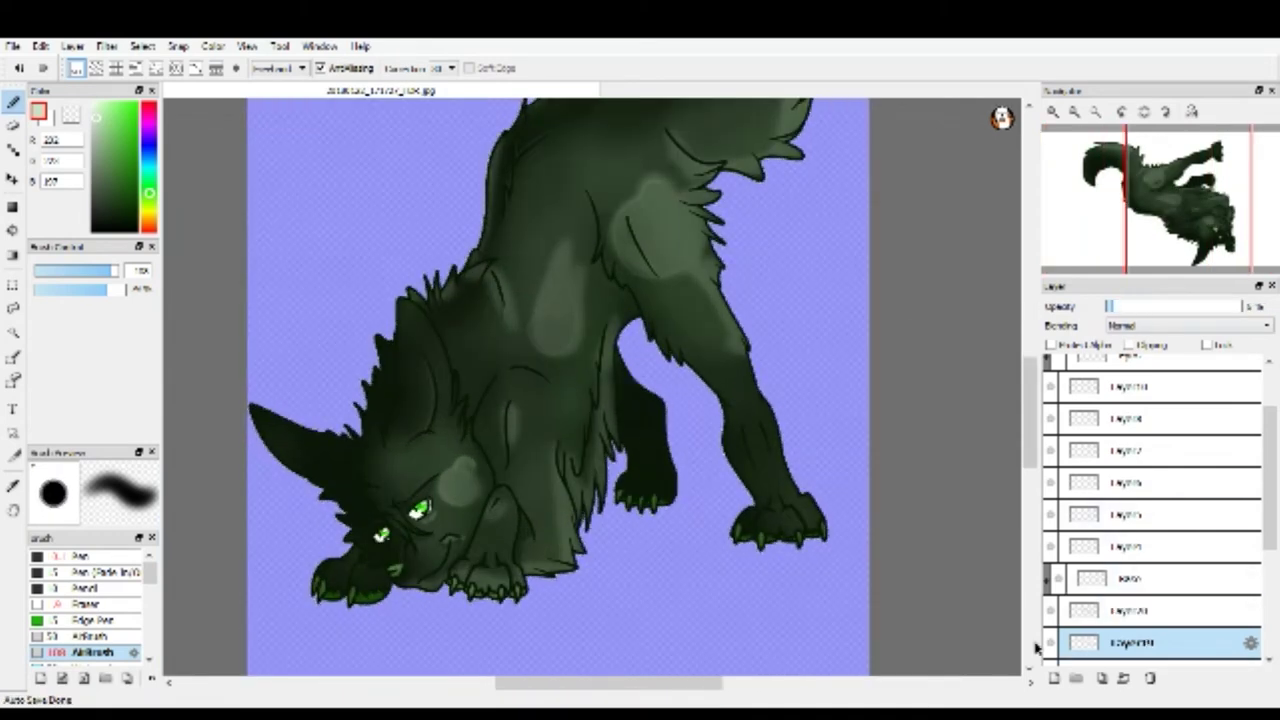
scroll(586, 517, "down", 2)
scroll(586, 517, "up", 2)
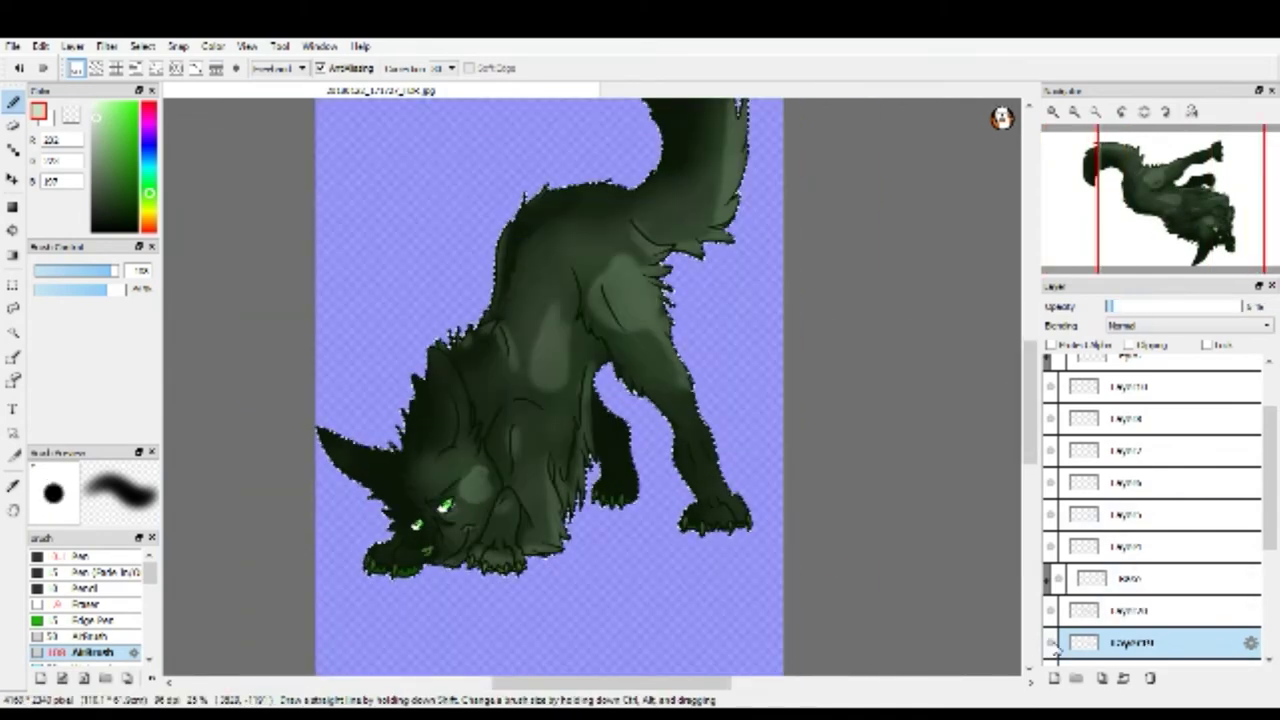
Lower the opacity of the airbrushed highlight layer, Layer20, to 7%.
left_click(1150, 610)
scroll(541, 408, "down", 2)
scroll(541, 408, "up", 3)
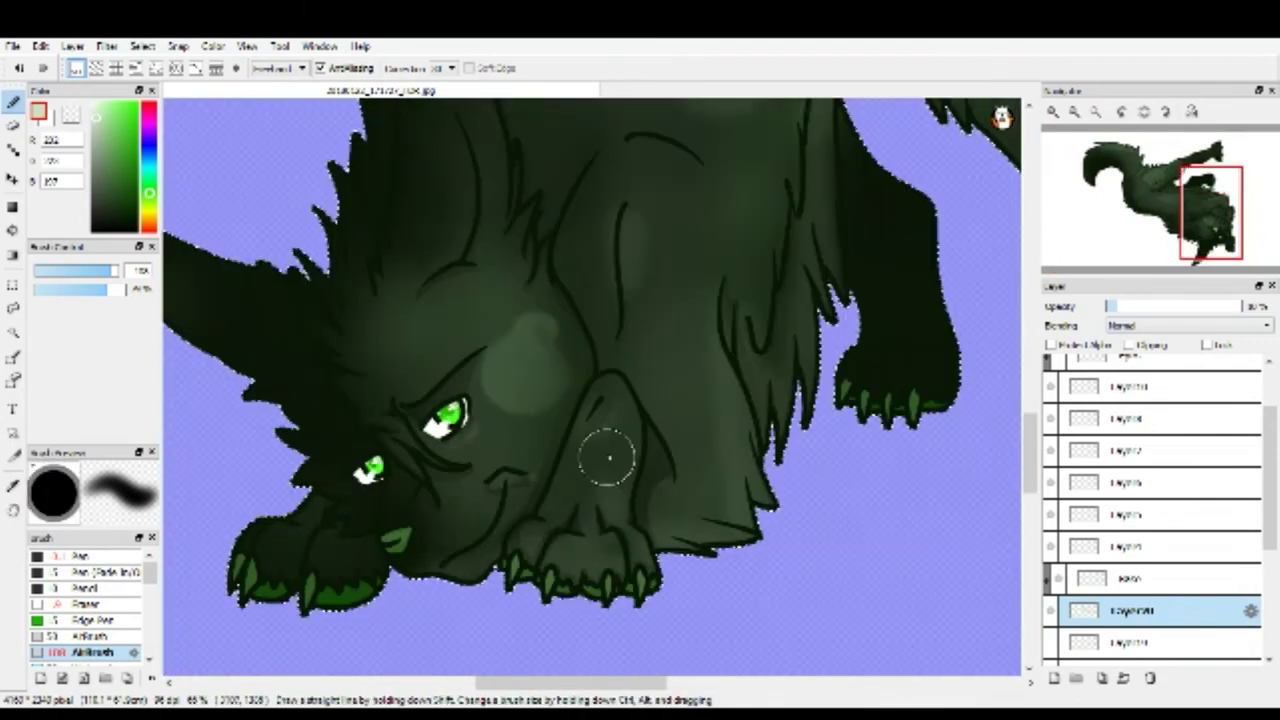
scroll(575, 435, "down", 2)
scroll(600, 460, "up", 1)
scroll(674, 257, "up", 1)
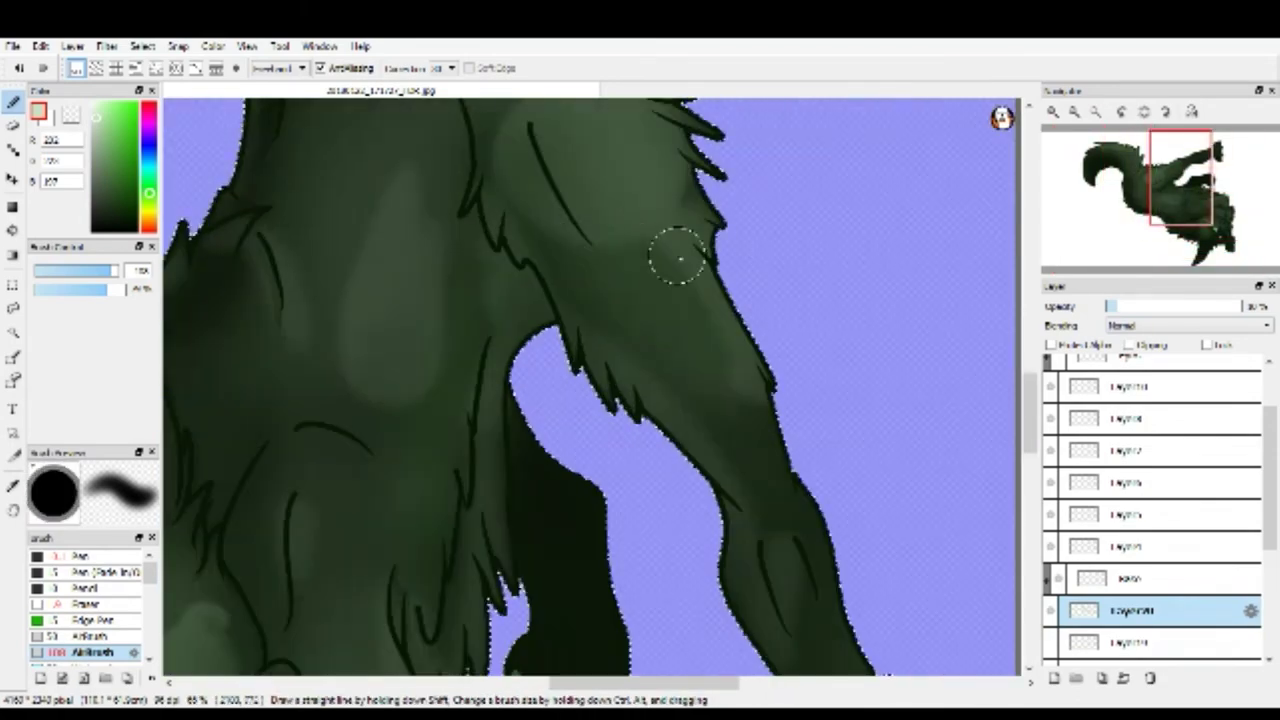
scroll(620, 200, "down", 2)
scroll(571, 130, "up", 2)
scroll(640, 180, "up", 1)
scroll(670, 250, "down", 3)
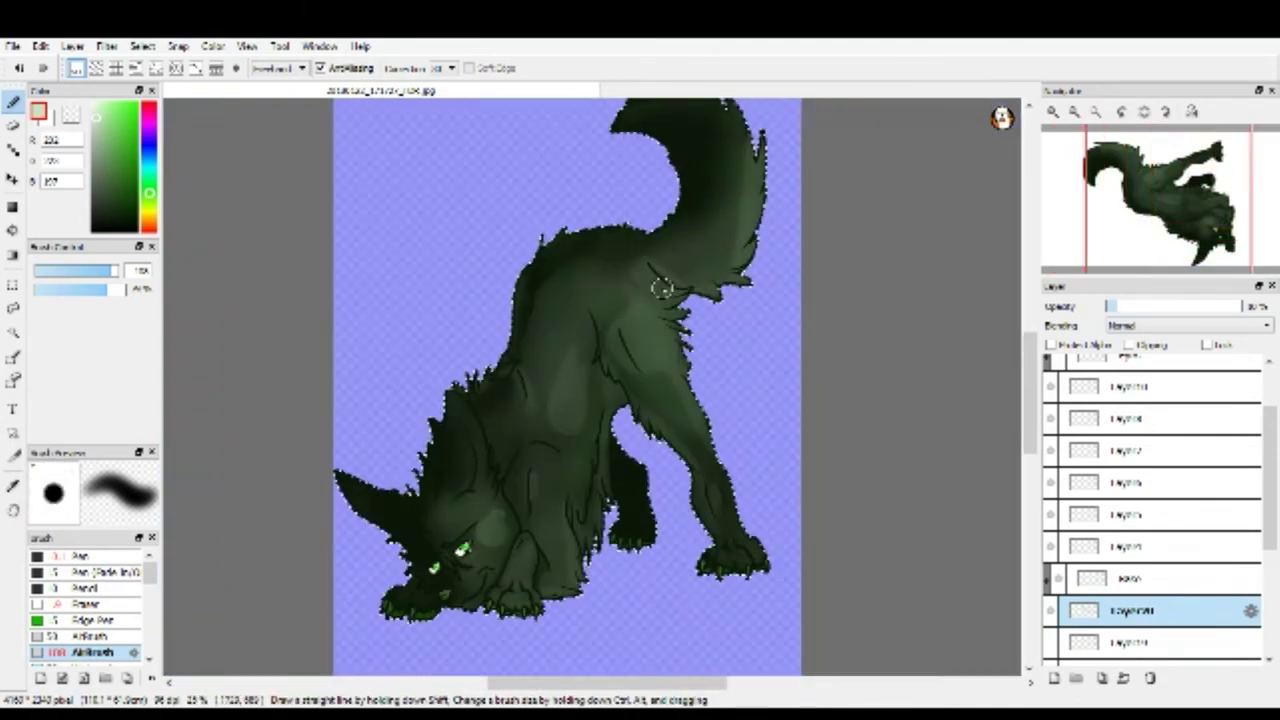
scroll(716, 272, "down", 1)
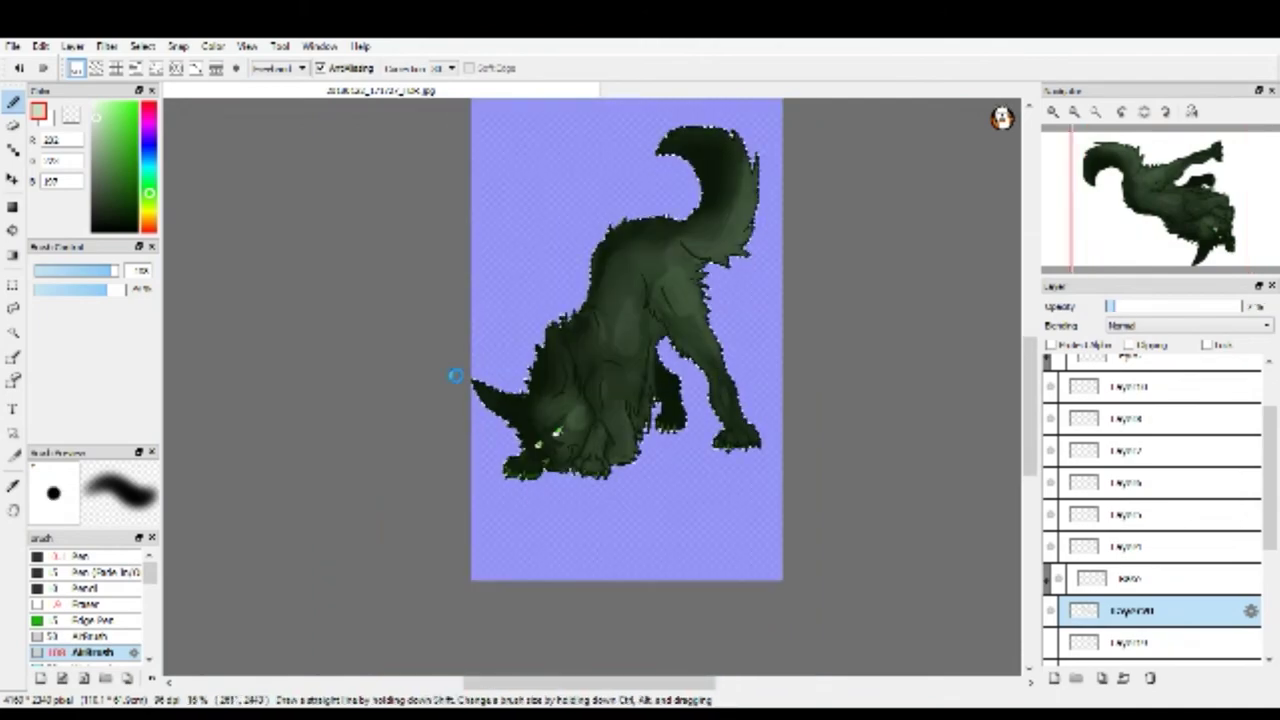
Soften the airbrushed highlights on the back, flank, tail and hind leg with a large Blur brush.
scroll(571, 400, "up", 3)
key("b")
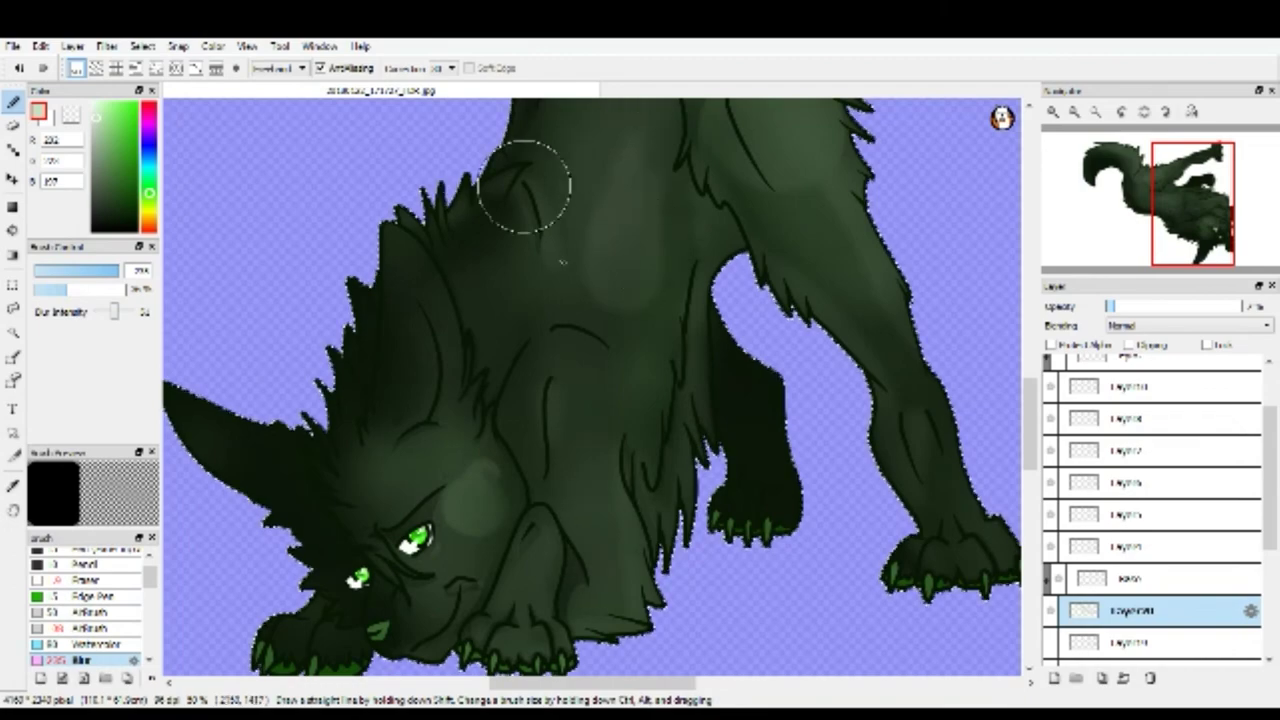
scroll(402, 298, "down", 3)
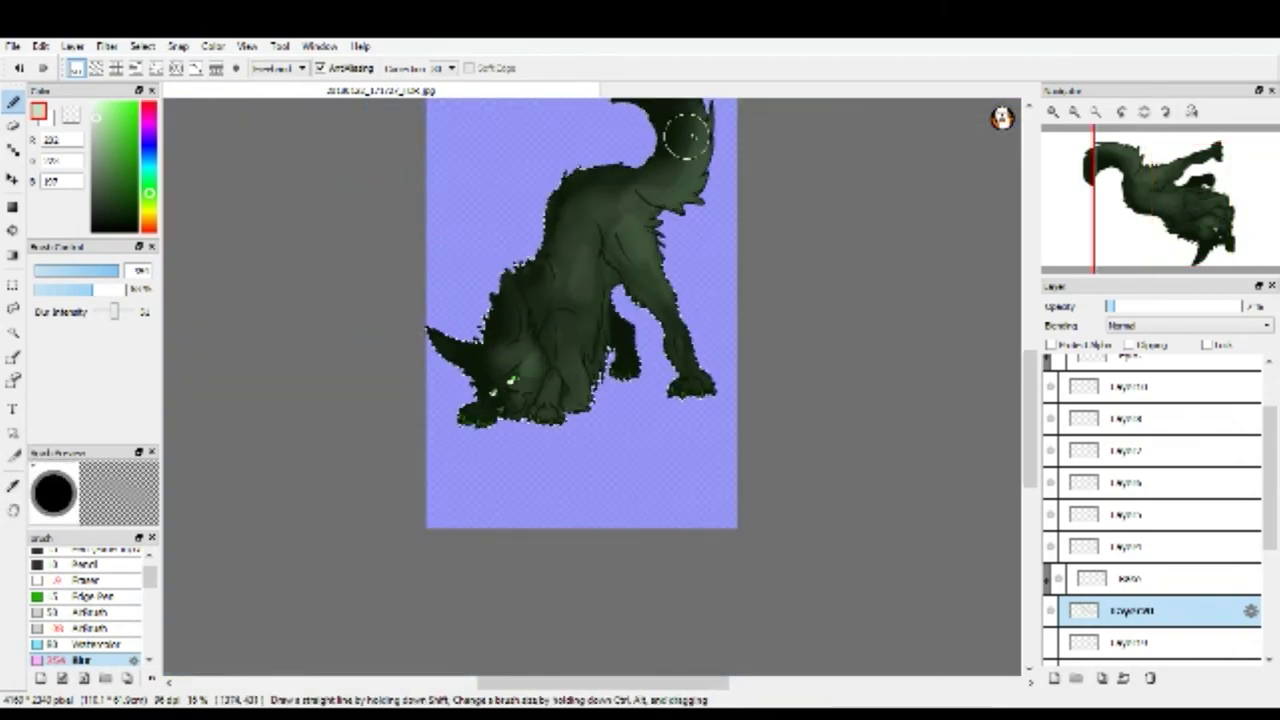
scroll(679, 172, "up", 3)
scroll(557, 171, "down", 5)
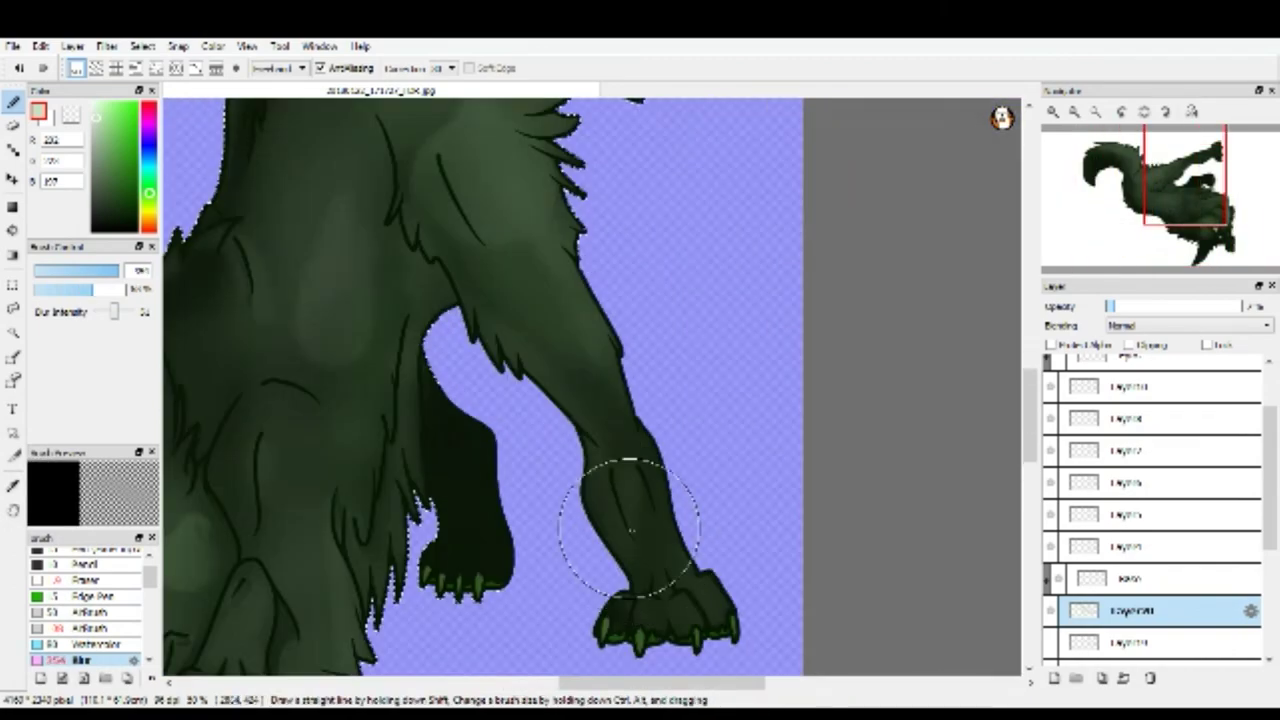
scroll(634, 557, "up", 4)
scroll(1150, 500, "down", 2)
Toggle the visibility of the highlight and green spot layers to compare their effect on the fur.
left_click(1048, 594)
scroll(923, 603, "down", 2)
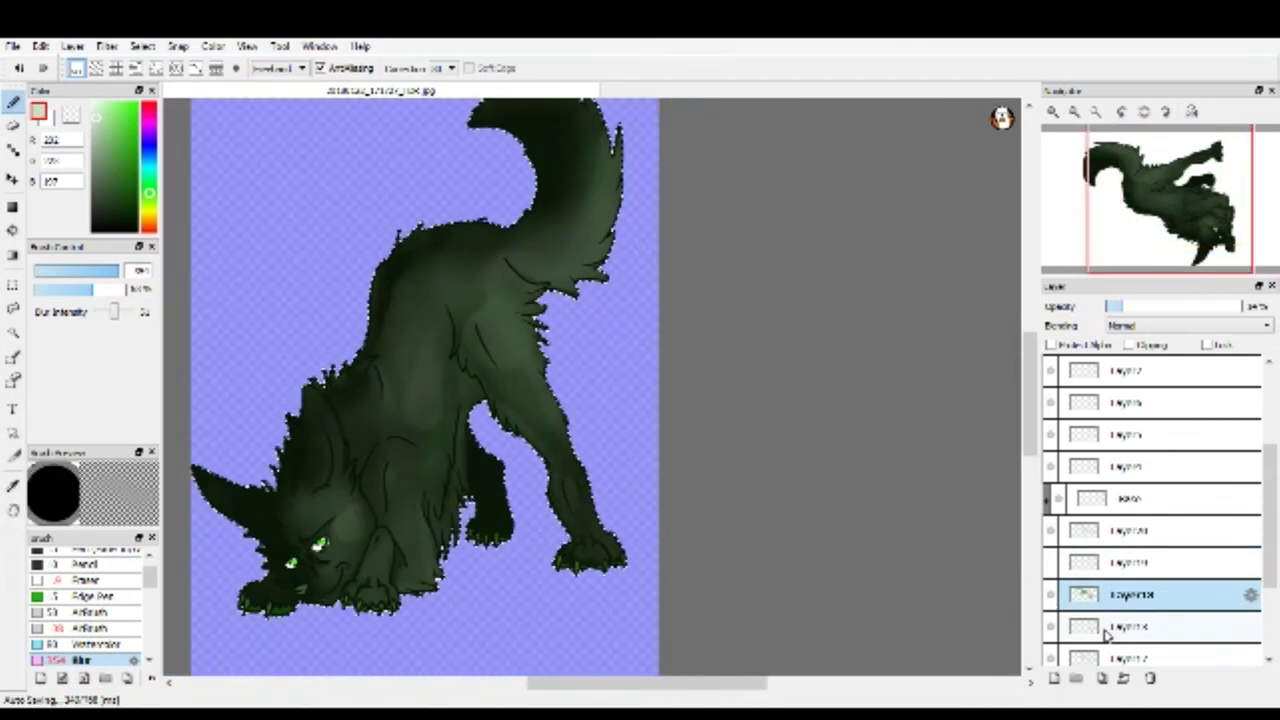
left_click(1100, 626)
left_click(1066, 570)
left_click(1066, 537)
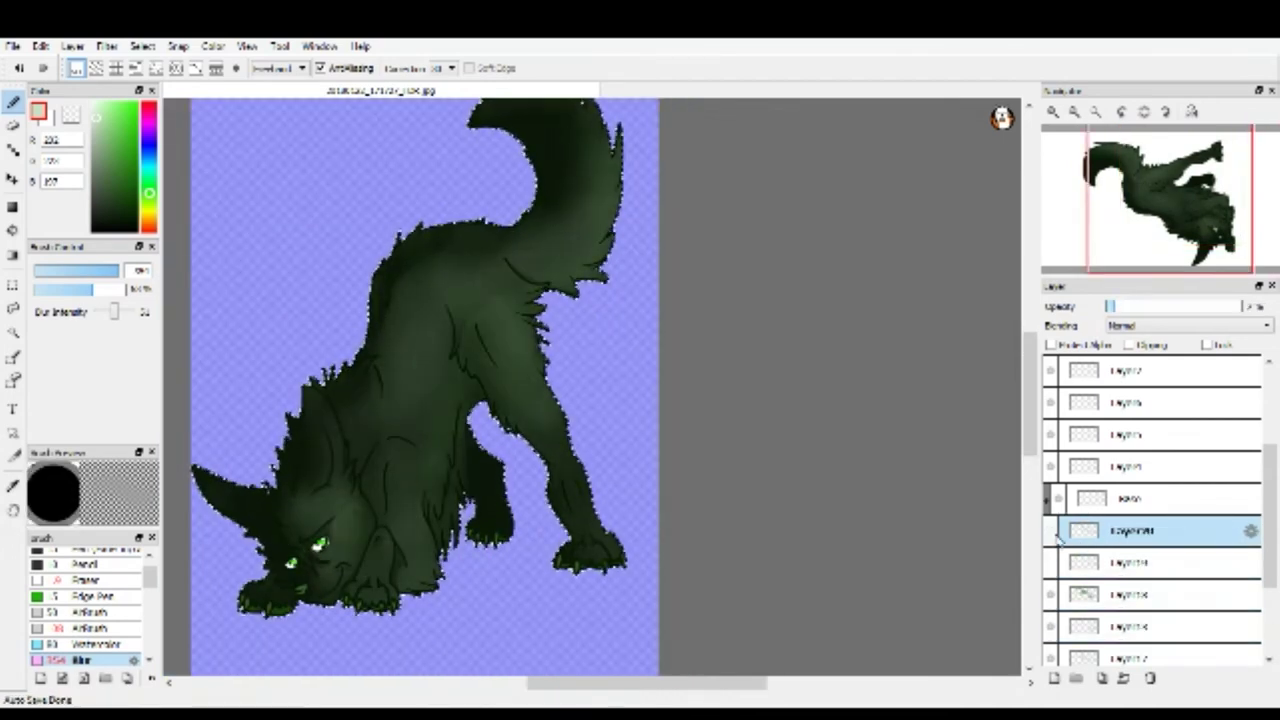
left_click(1060, 562)
left_click(1060, 594)
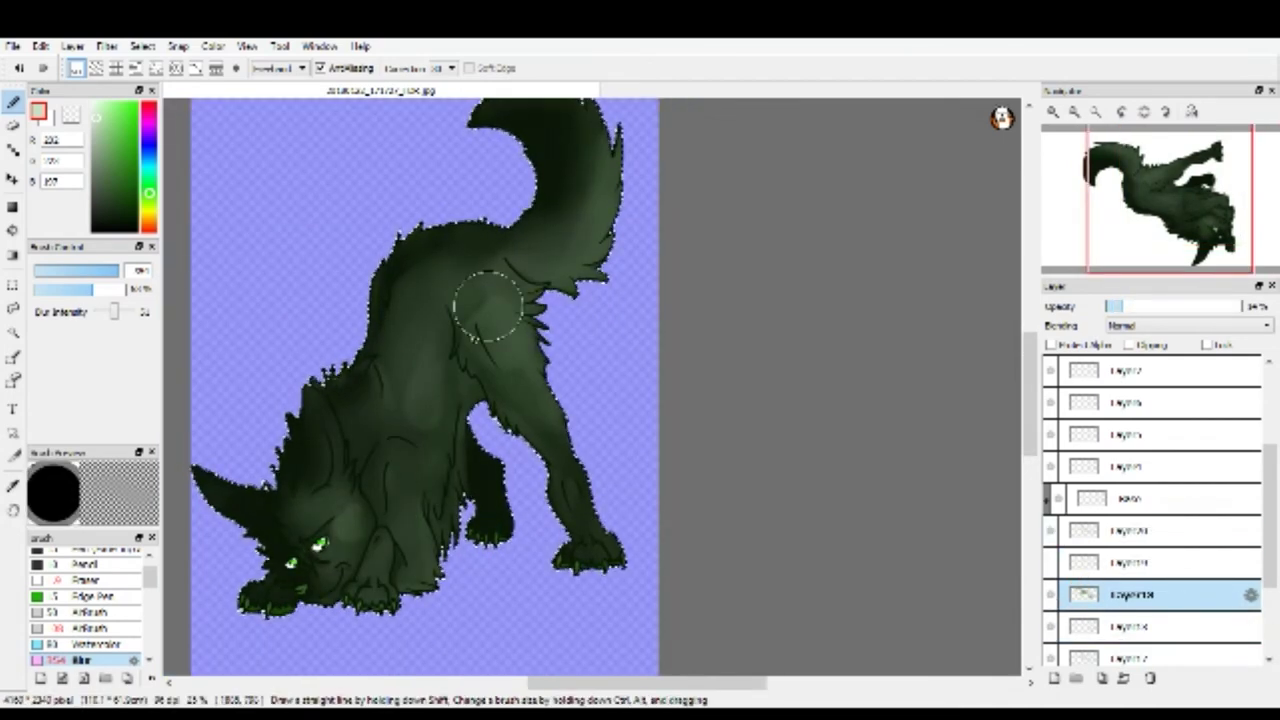
Blur the green spot on the hind thigh on Layer18.
scroll(487, 305, "down", 3)
scroll(428, 251, "up", 5)
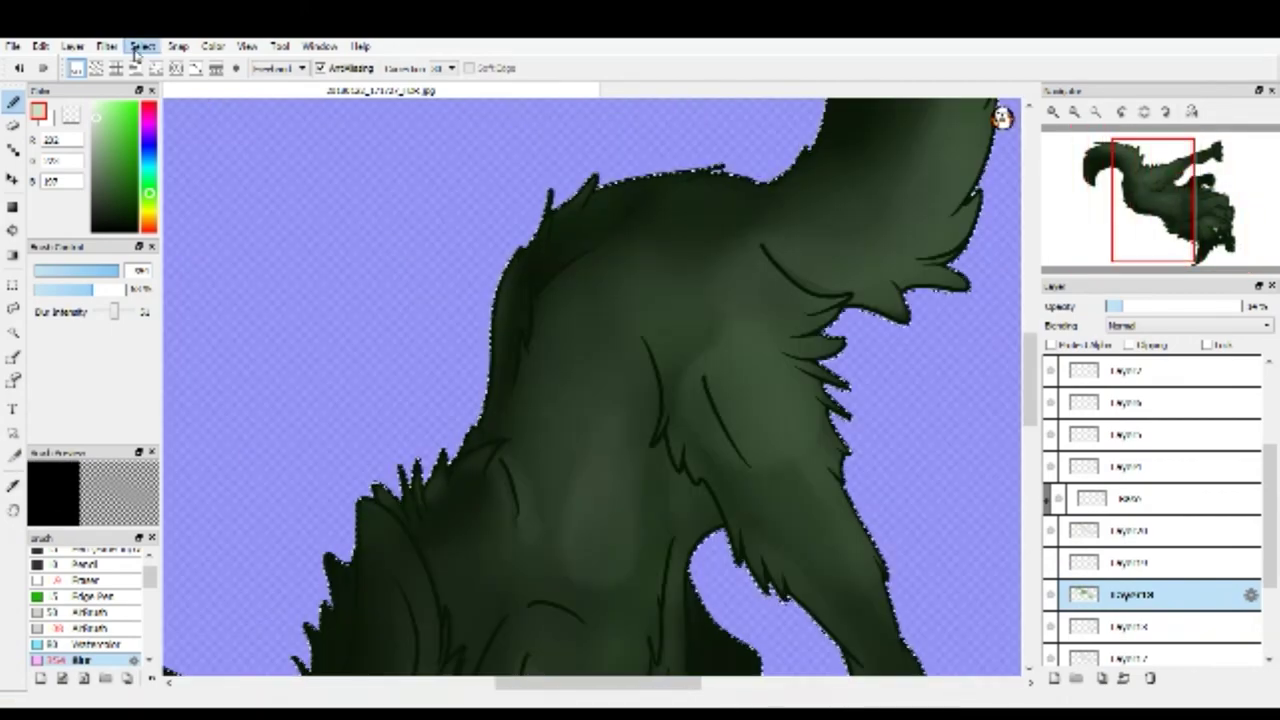
scroll(418, 378, "down", 3)
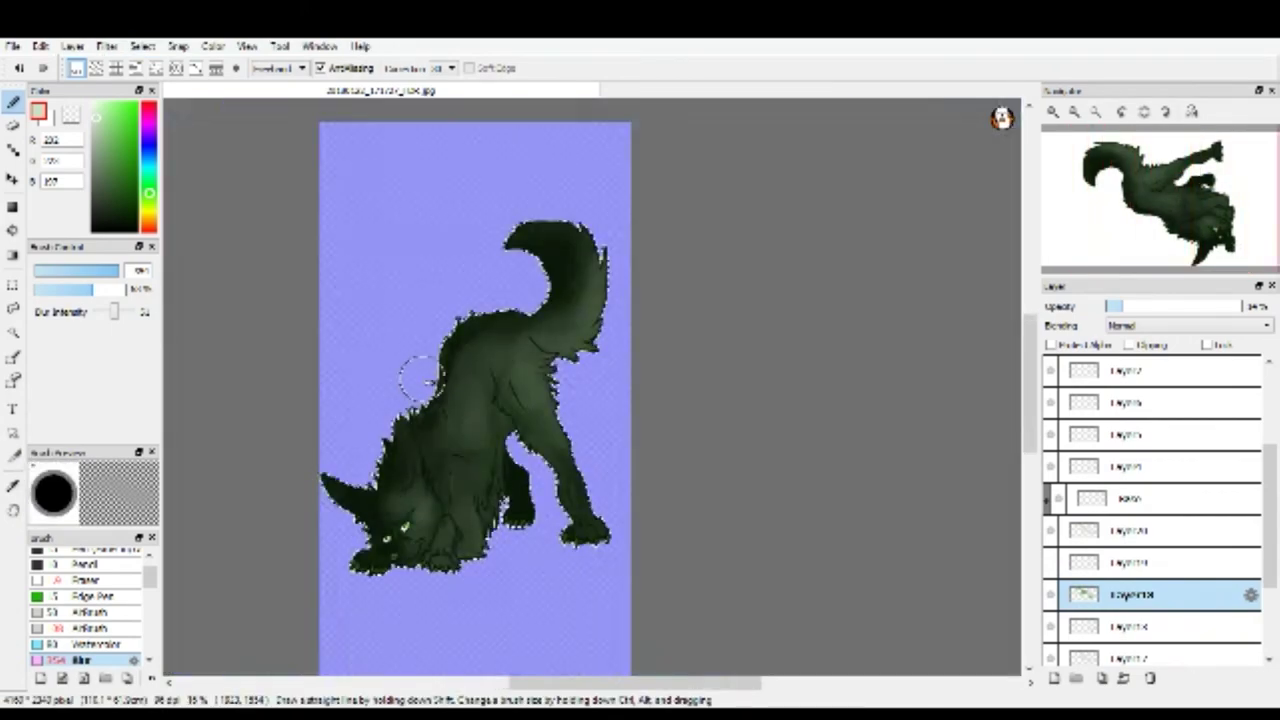
Add a new layer beneath Layer11 at the bottom of the shading layers.
scroll(418, 378, "up", 2)
scroll(418, 378, "up", 2)
scroll(104, 573, "up", 2)
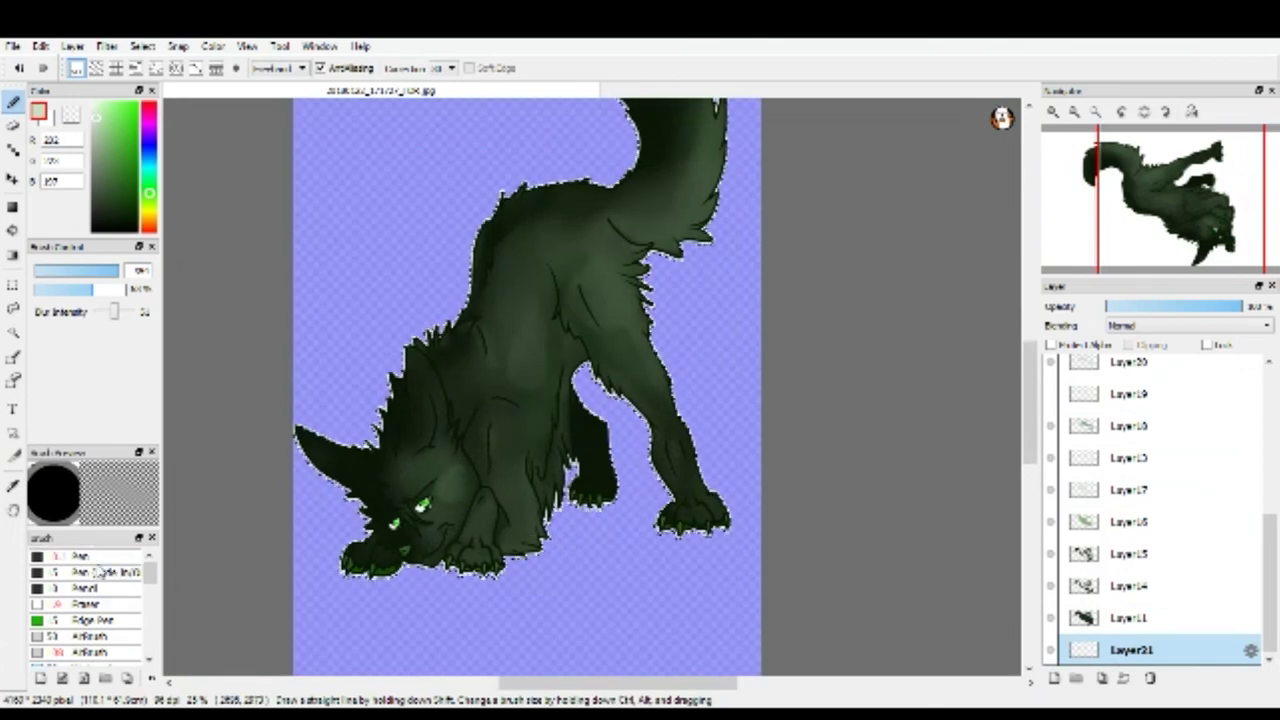
Fill the selected wolf silhouette on Layer21 with bright green using the Pen to form a thin outline around the body.
left_click(100, 556)
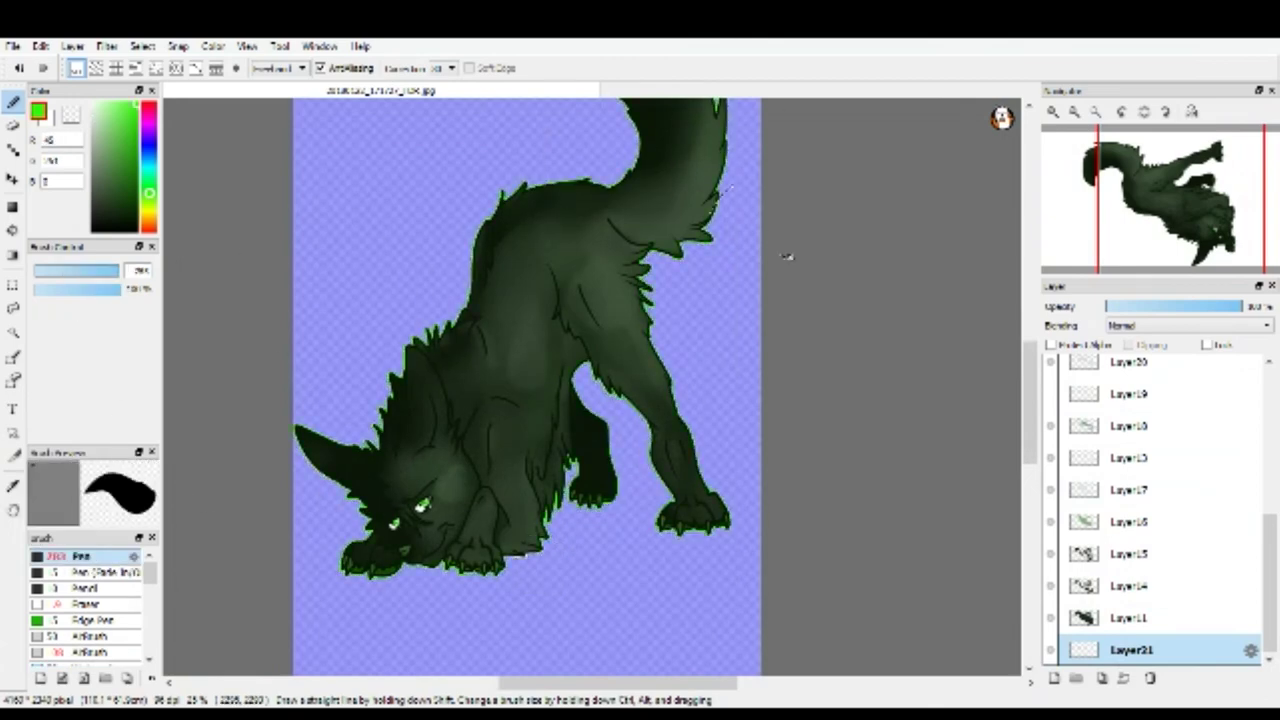
scroll(618, 120, "down", 2)
scroll(565, 440, "up", 2)
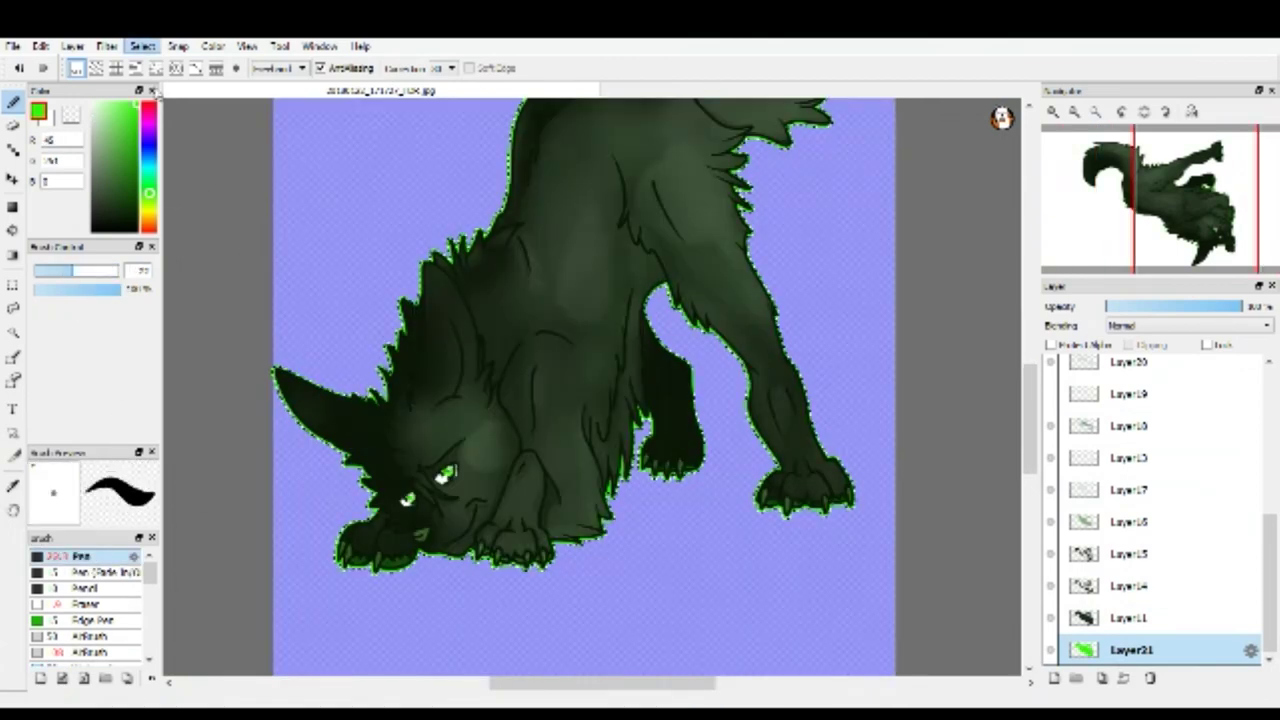
scroll(565, 440, "down", 2)
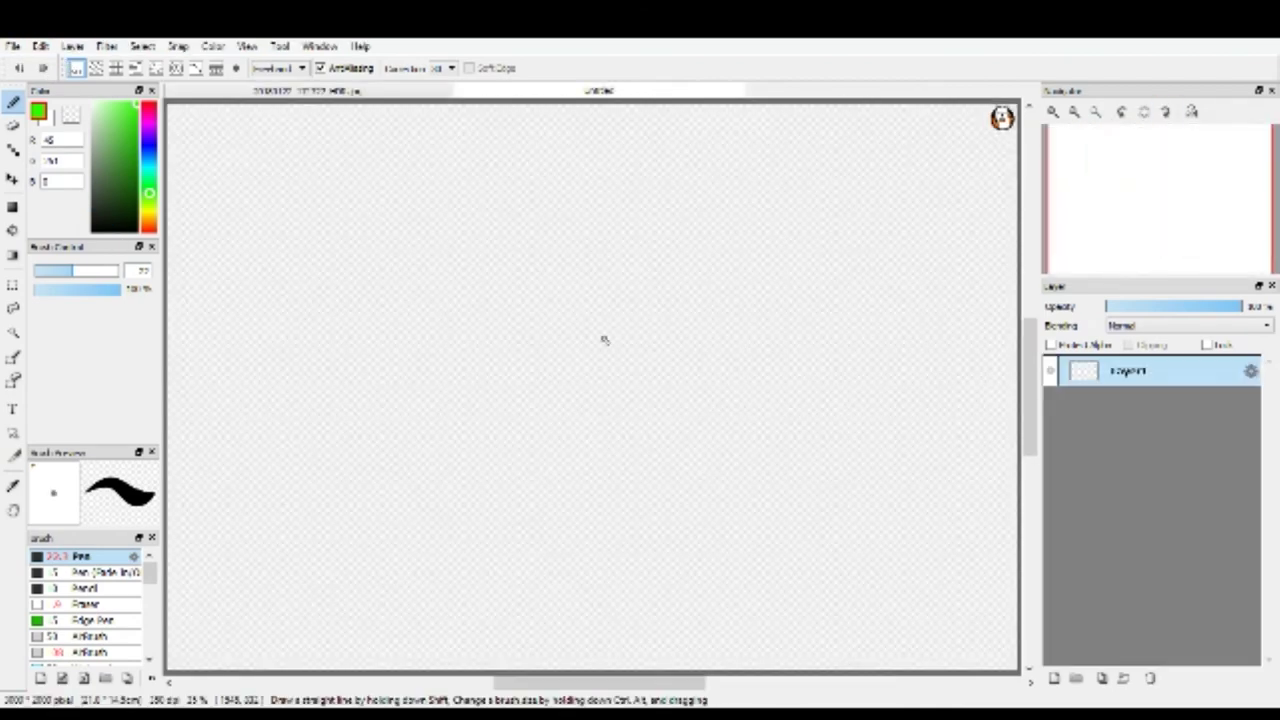
Add the text "GreenLeaf" in bright green on the blank Untitled canvas and place it near the canvas's upper-left corner.
scroll(603, 340, "up", 2)
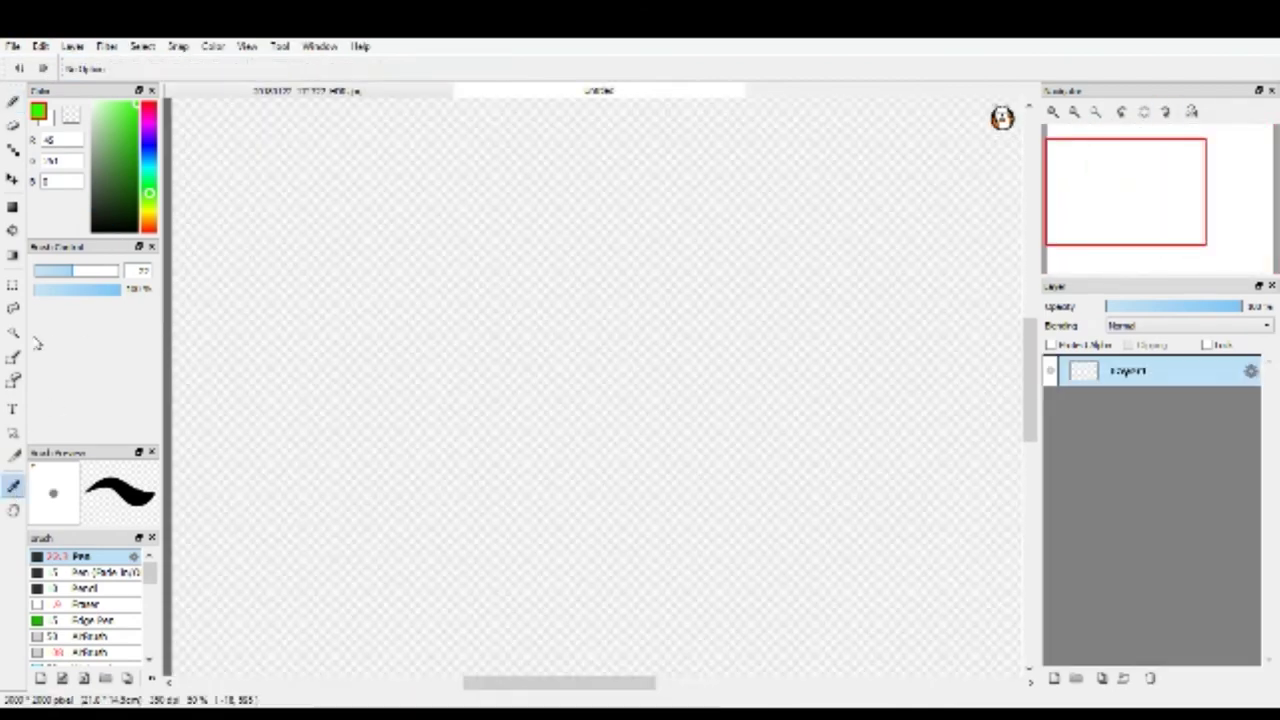
key("t")
left_click(577, 455)
type("GreenLeaf")
left_click_drag(540, 330, 271, 140)
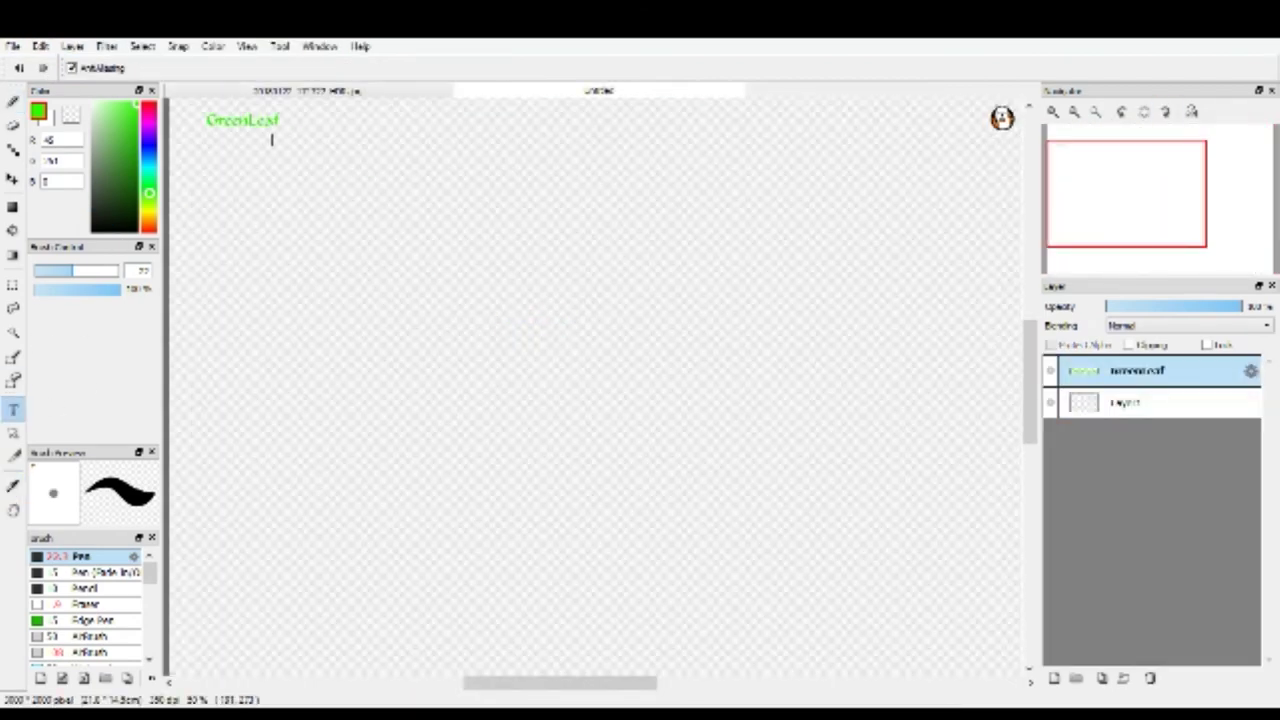
scroll(347, 150, "up", 1)
left_click(203, 264)
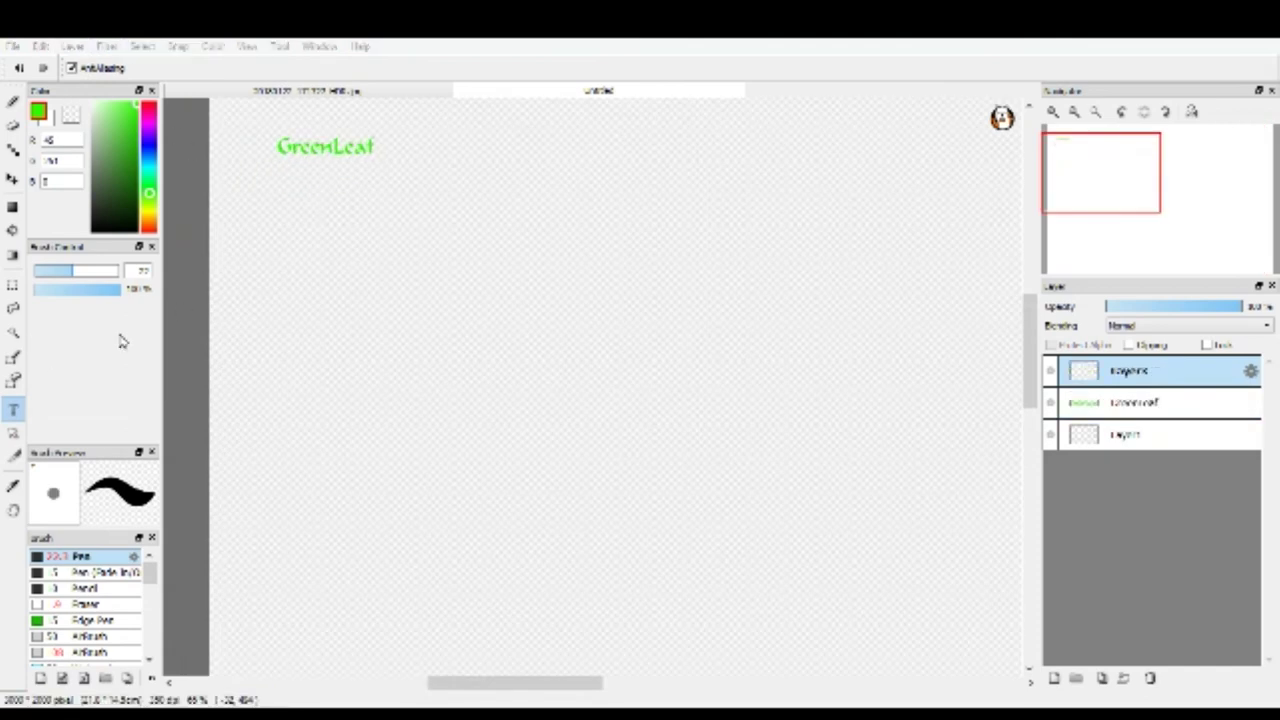
Select the GreenLeaf lettering, expand the selection and paint a thick darker green border around the letters with the Pen.
left_click(13, 332)
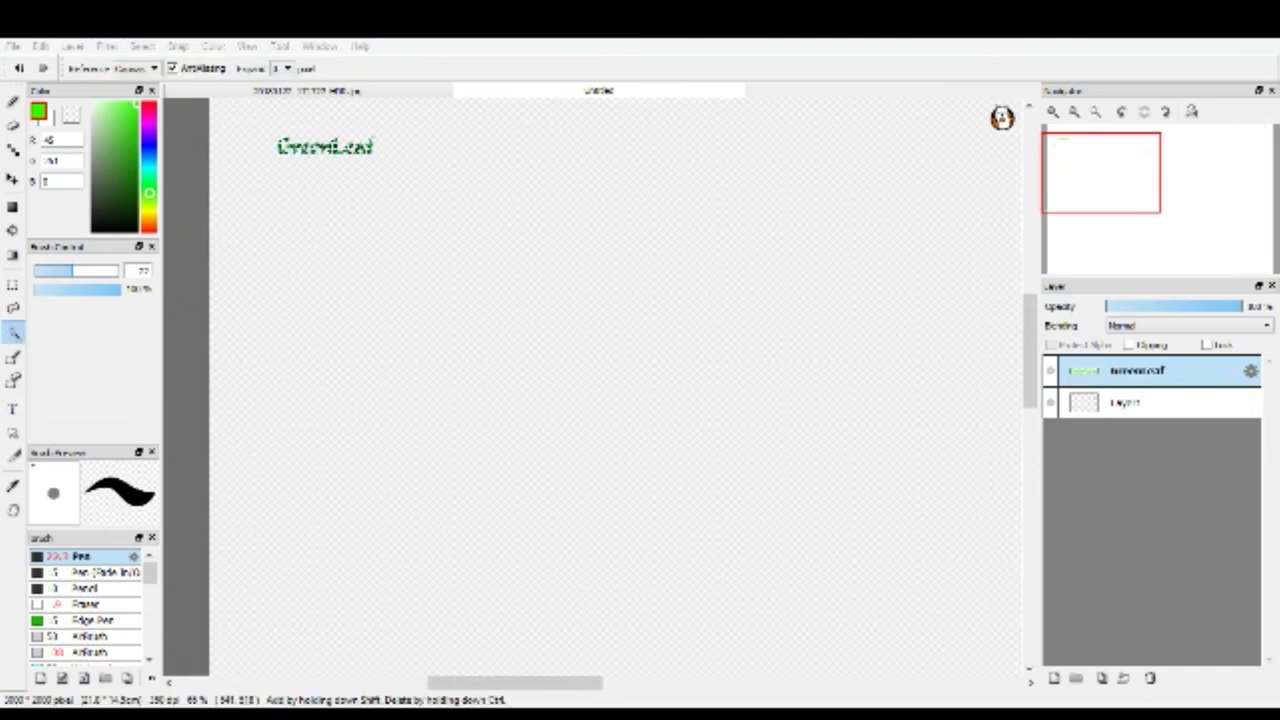
left_click(142, 46)
left_click(165, 135)
scroll(454, 200, "up", 5)
key("b")
left_click_drag(237, 300, 660, 380)
scroll(717, 471, "down", 3)
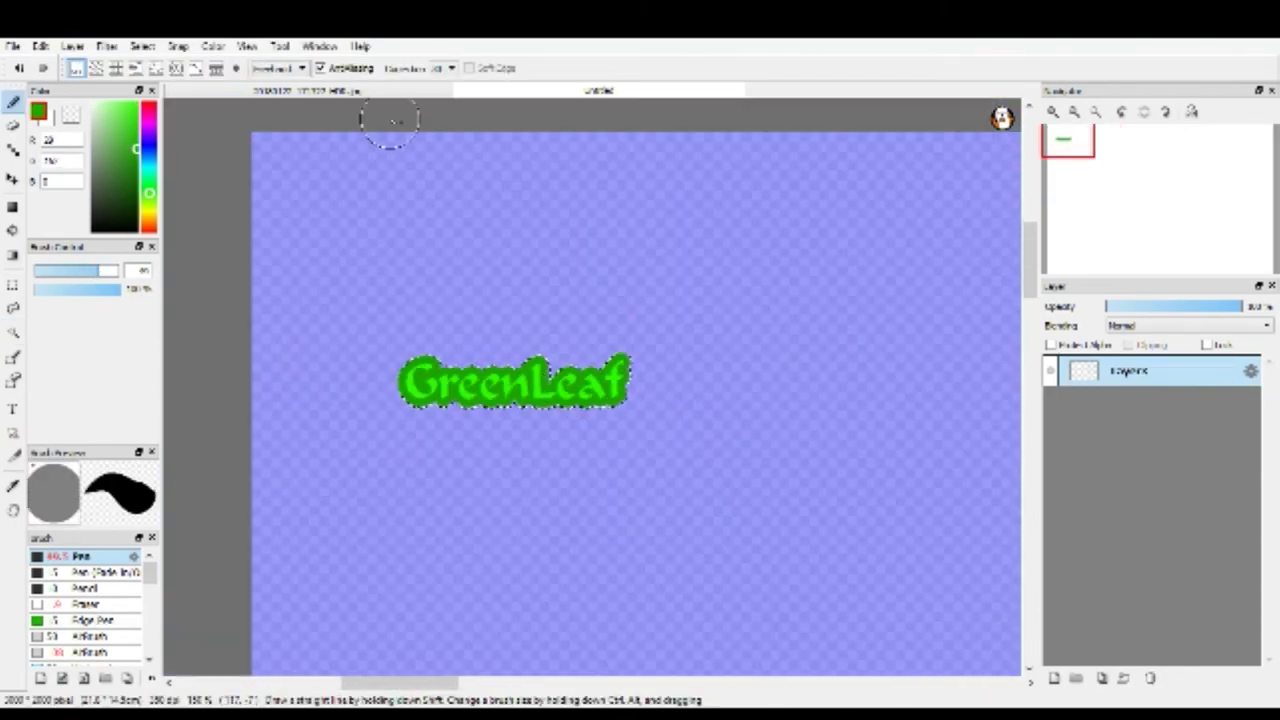
Bring the GreenLeaf lettering into the wolf drawing and transform it to slant upward above the head, beside the back.
left_click(305, 90)
key("v")
scroll(434, 418, "up", 4)
key("ctrl+t")
left_click_drag(420, 200, 551, 277)
scroll(535, 258, "down", 3)
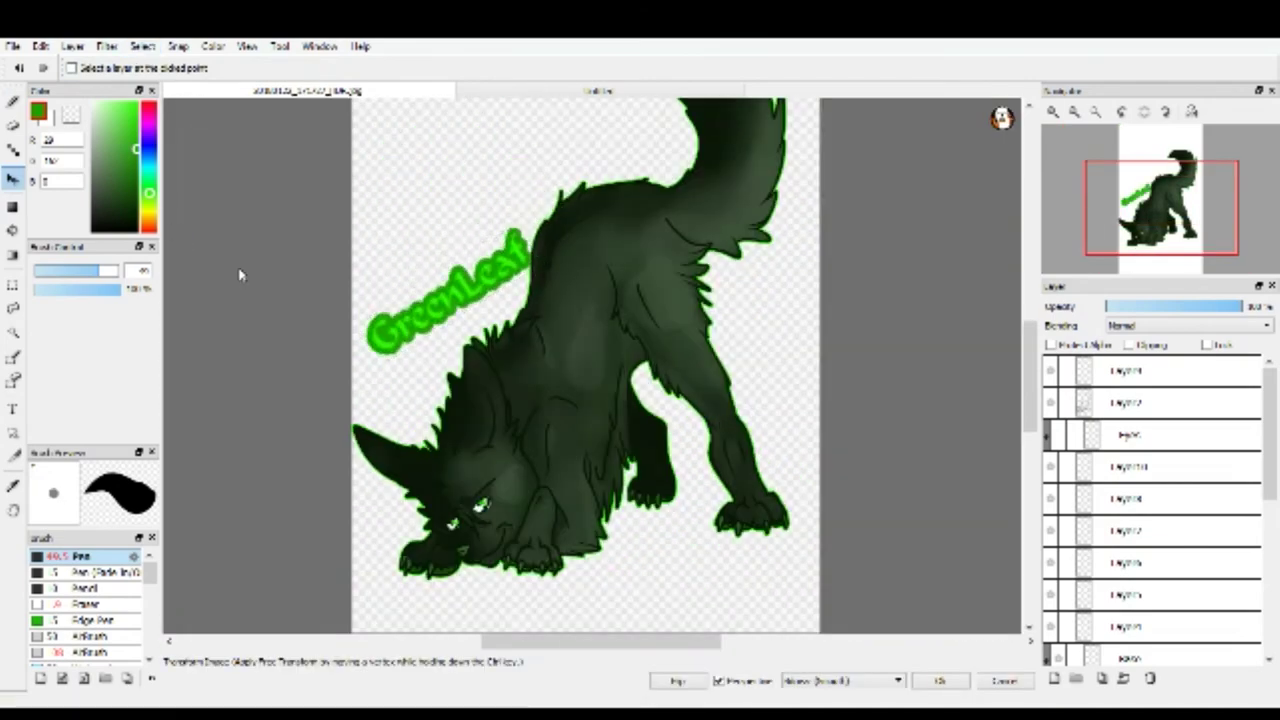
key("Return")
scroll(480, 290, "up", 3)
scroll(540, 300, "down", 3)
scroll(540, 300, "up", 3)
scroll(600, 320, "down", 2)
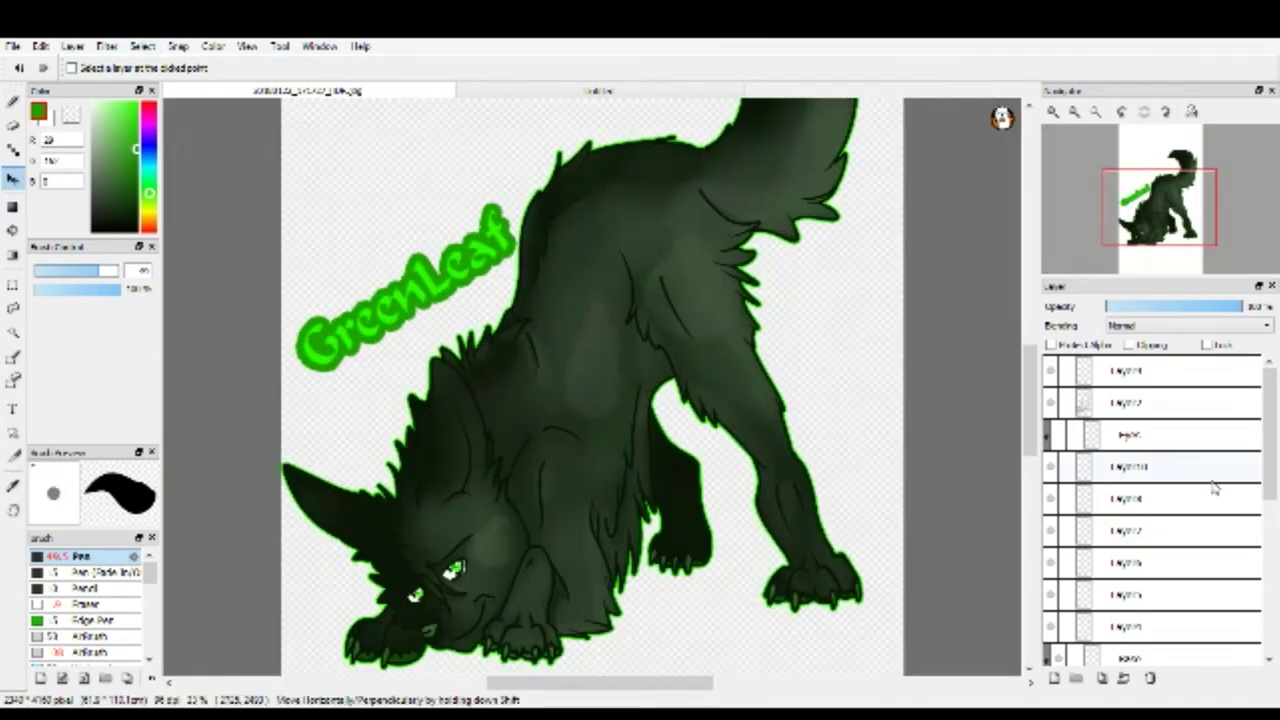
Move the GreenLeaf lettering layer to the top of the layer stack.
scroll(1175, 468, "down", 5)
left_click_drag(1130, 617, 1135, 510)
left_click_drag(1137, 427, 1130, 365)
scroll(593, 370, "down", 2)
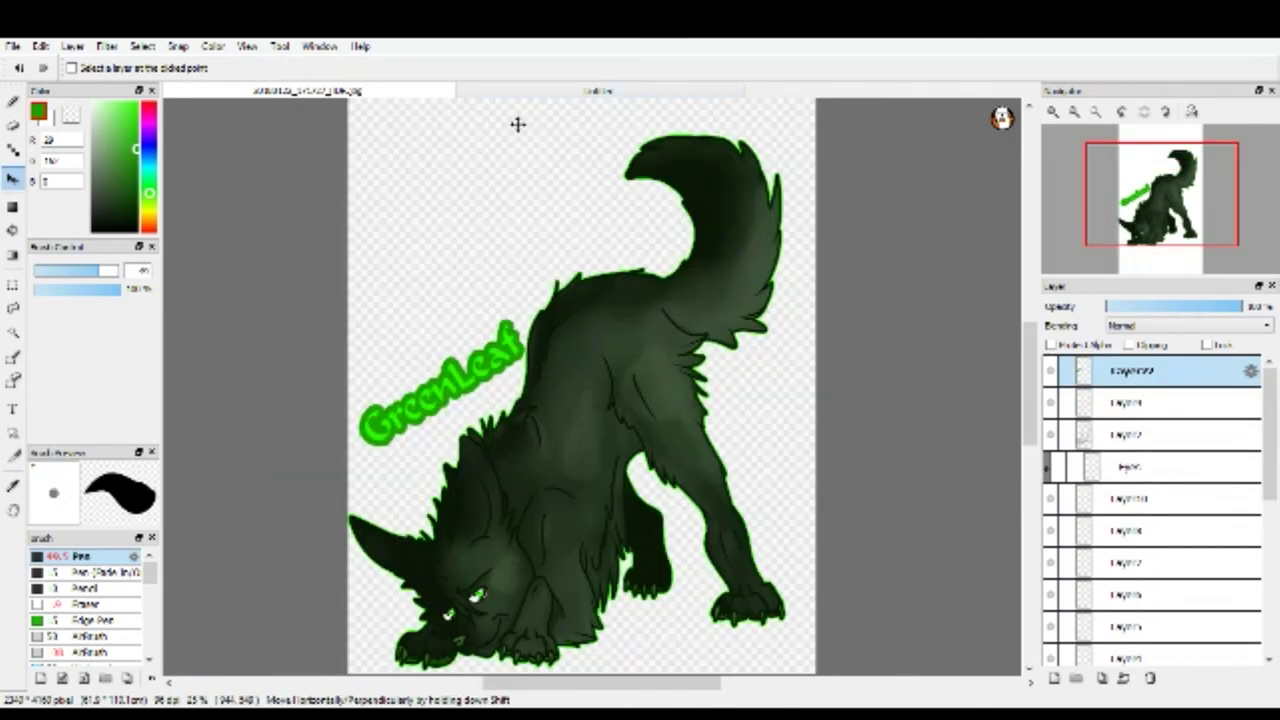
Paste the small light-blue signature text from the Untitled document into the wolf drawing as a new top layer.
left_click(540, 91)
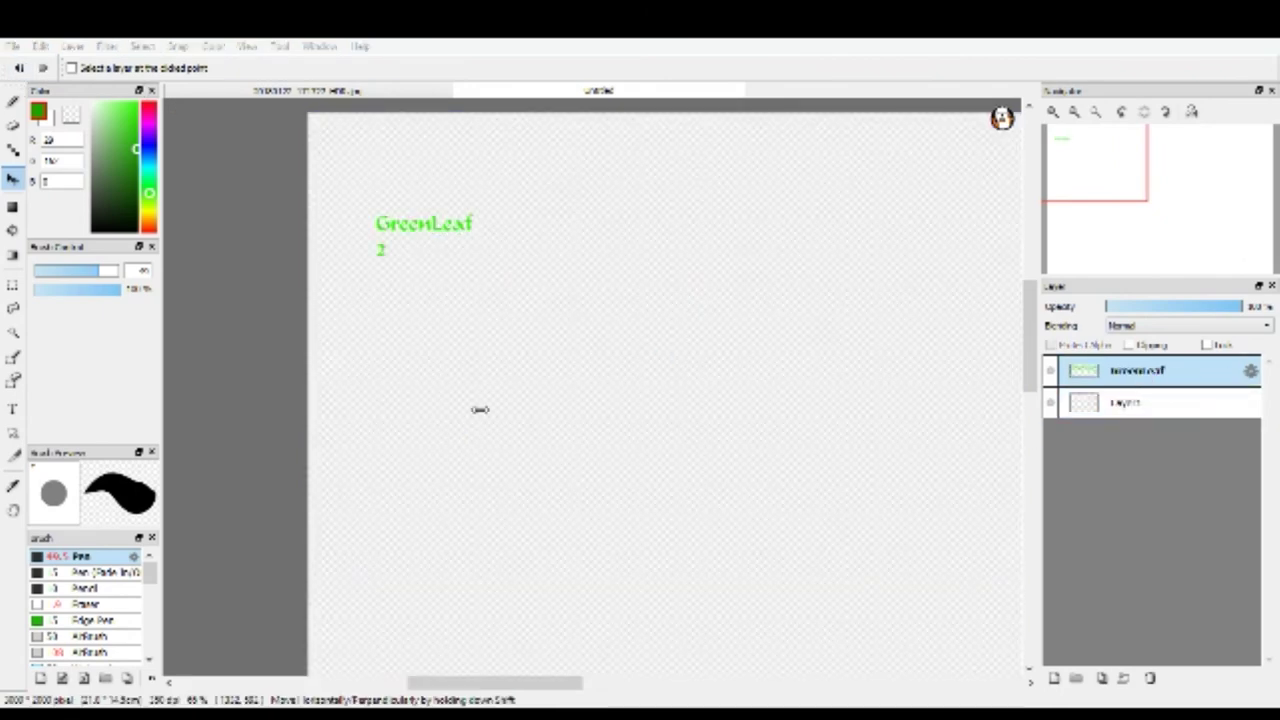
left_click(305, 90)
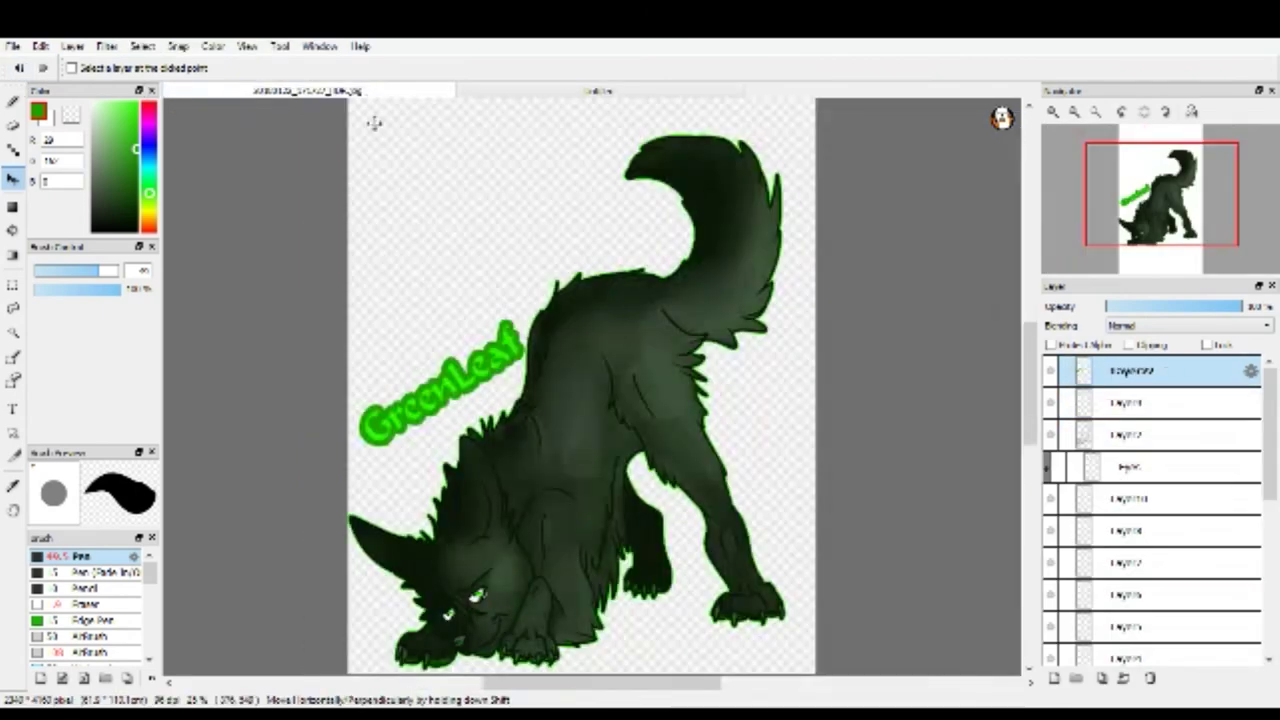
key("ctrl+v")
scroll(593, 380, "down", 3)
scroll(830, 477, "up", 4)
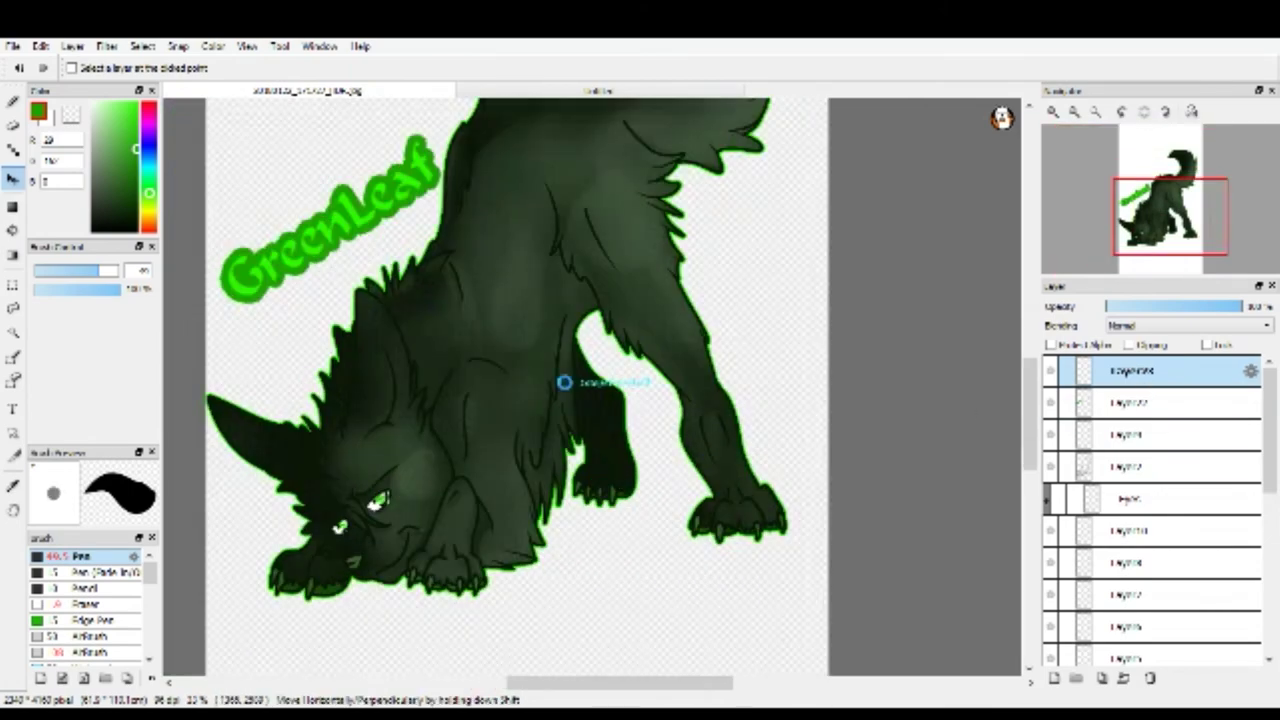
Rotate the signature text to run along the inside of the wolf's ear and lower its layer opacity.
scroll(564, 382, "down", 2)
scroll(425, 258, "up", 3)
scroll(510, 335, "down", 3)
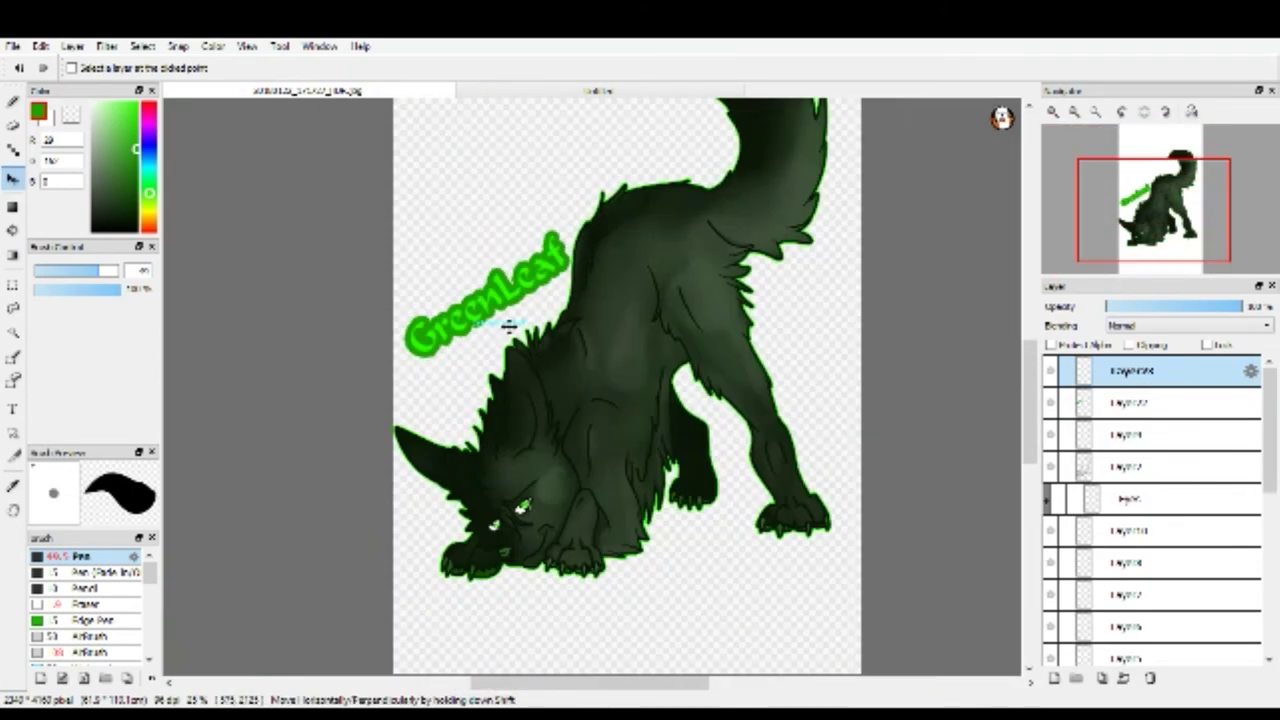
scroll(509, 326, "up", 2)
key("ctrl+t")
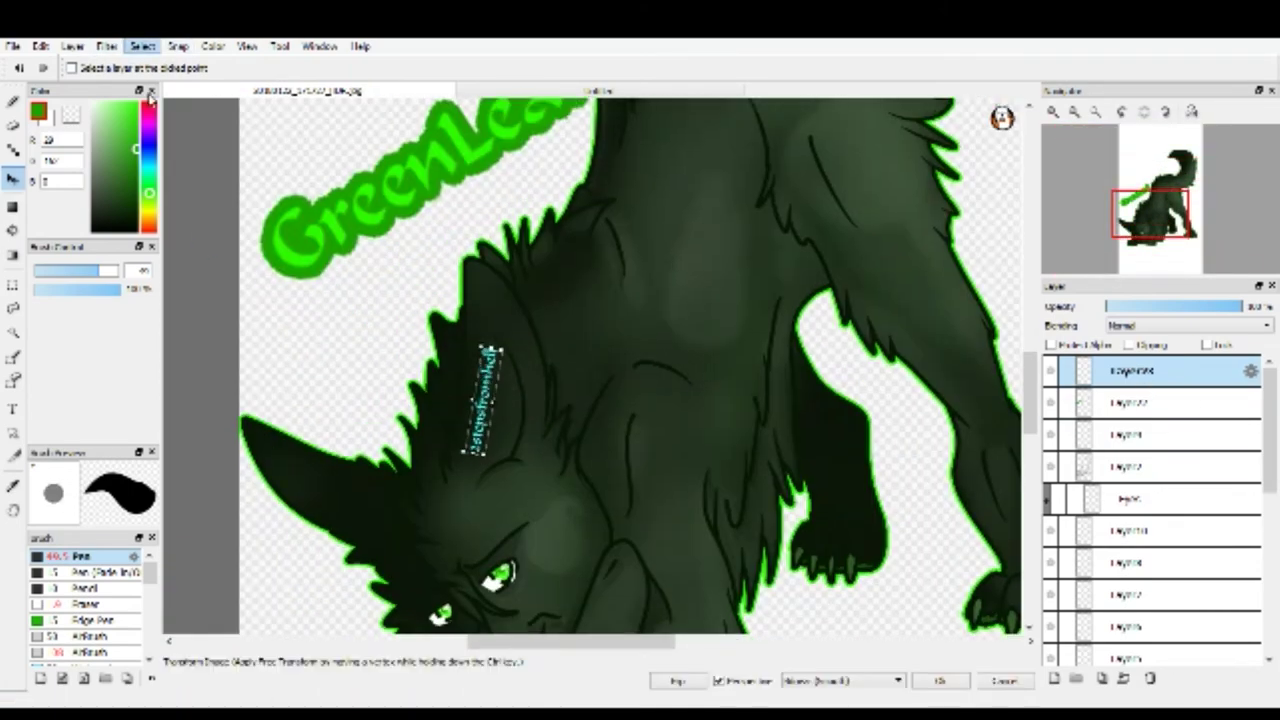
key("Return")
scroll(340, 208, "down", 3)
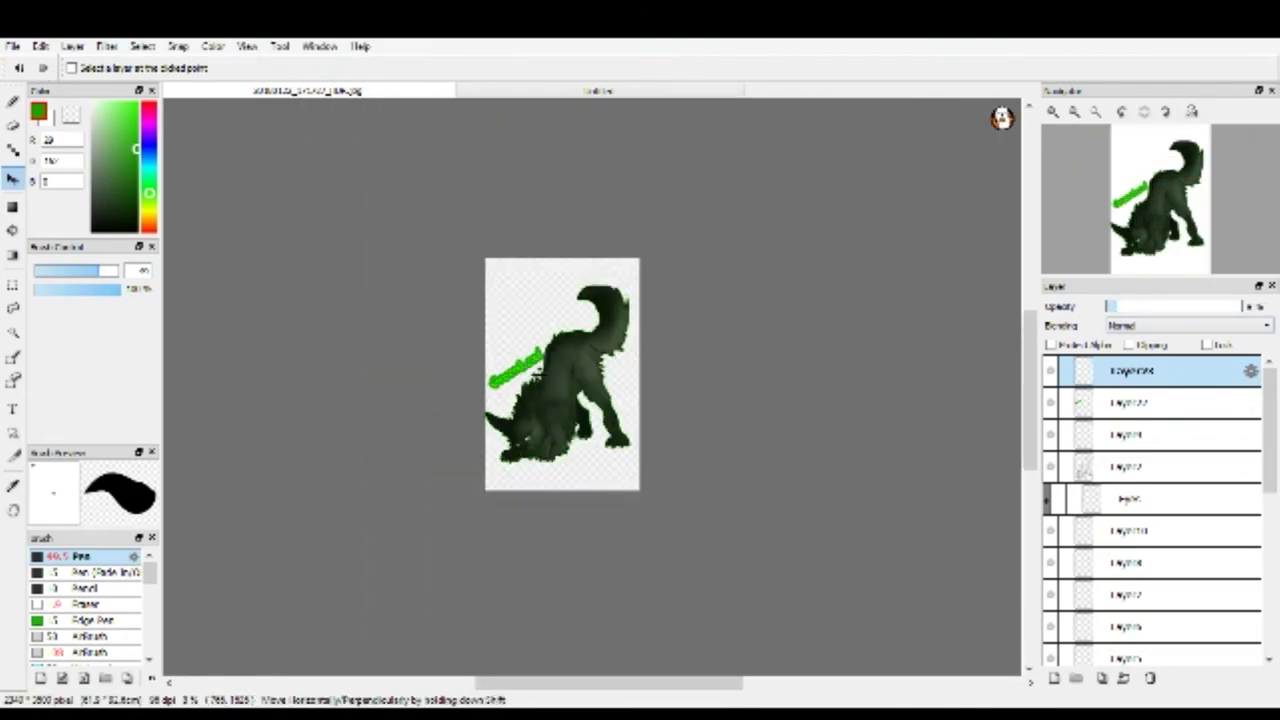
Add a new layer beneath Layer21 and cover the whole background in very dark green with a size 1000 Pen.
scroll(1133, 601, "down", 5)
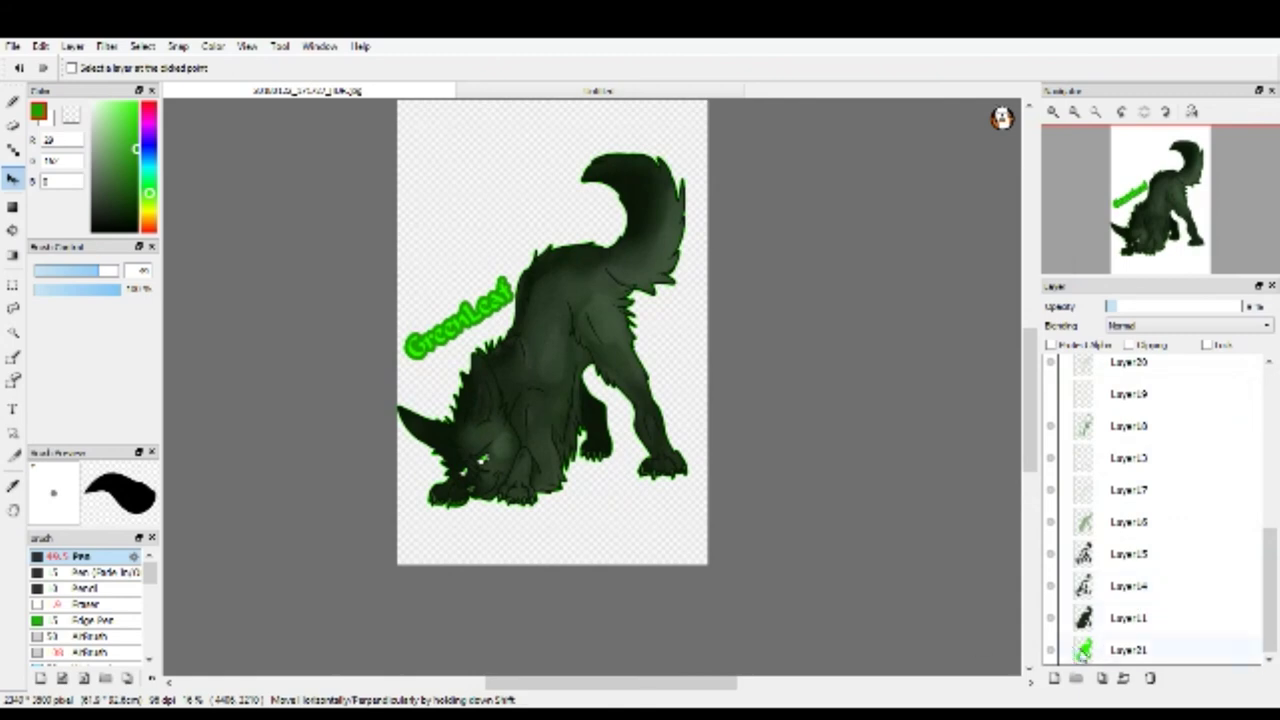
left_click(1054, 678)
scroll(552, 330, "up", 2)
key("b")
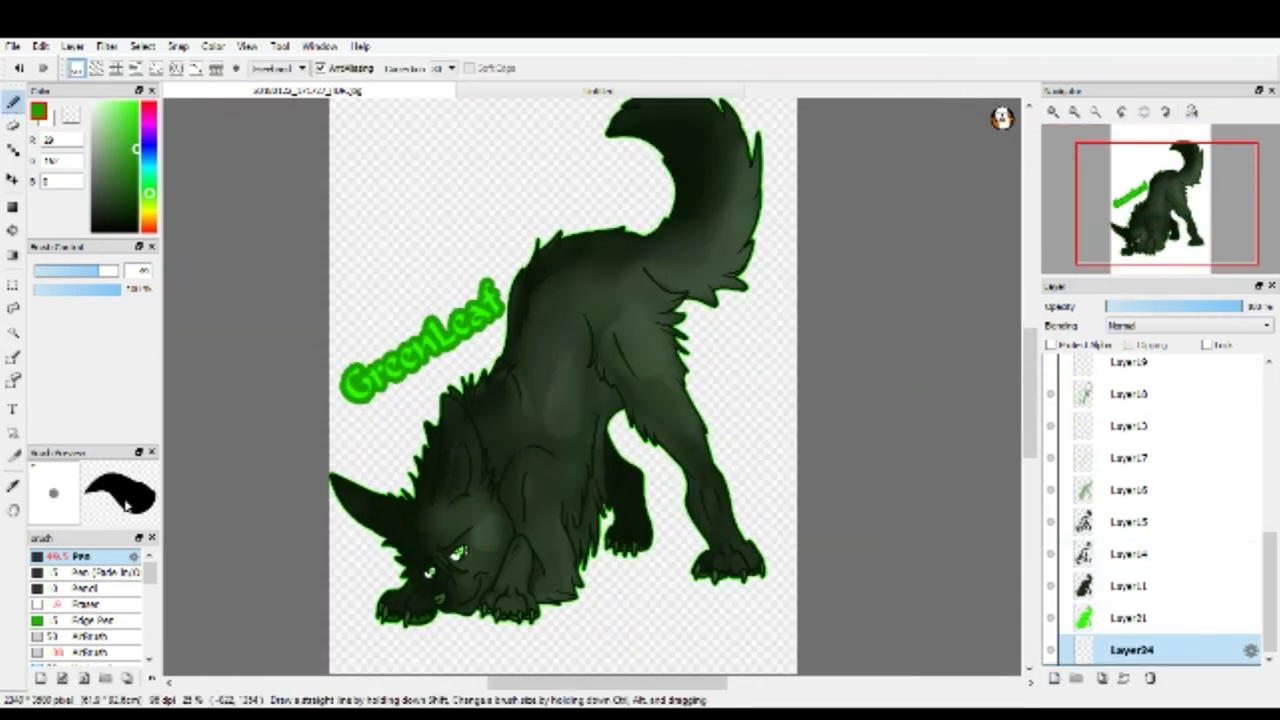
scroll(586, 371, "down", 3)
mouse_move(271, 229)
left_mouse_down()
mouse_move(486, 348)
mouse_move(200, 345)
mouse_move(443, 486)
mouse_move(414, 371)
left_mouse_up()
scroll(557, 394, "up", 3)
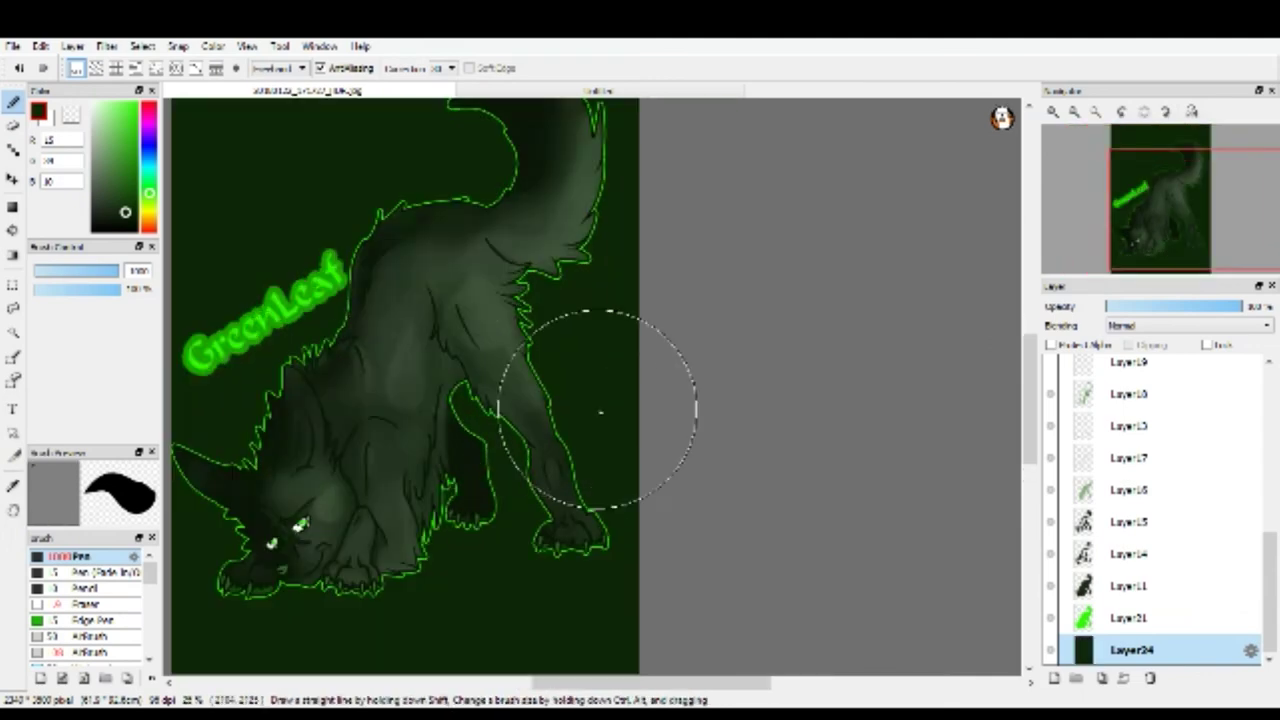
scroll(104, 625, "down", 1)
Airbrush soft medium-green and dark grey-green patches across the background on Layer24 with a very large brush.
left_click(90, 604)
left_click(133, 193)
scroll(400, 348, "down", 2)
mouse_move(560, 120)
left_mouse_down()
mouse_move(248, 115)
mouse_move(371, 586)
mouse_move(371, 171)
left_mouse_up()
left_click(104, 211)
mouse_move(345, 295)
left_mouse_down()
mouse_move(229, 188)
mouse_move(343, 529)
mouse_move(471, 249)
left_mouse_up()
scroll(416, 292, "down", 2)
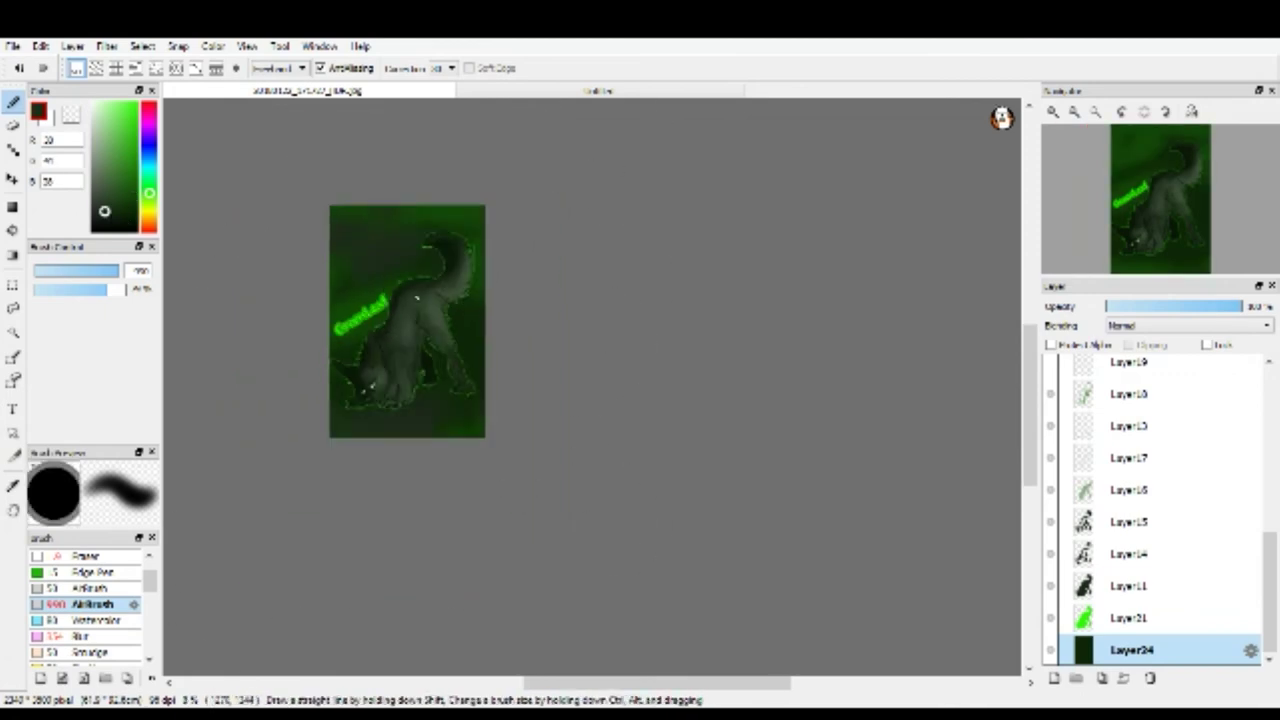
scroll(371, 304, "up", 2)
scroll(871, 400, "up", 2)
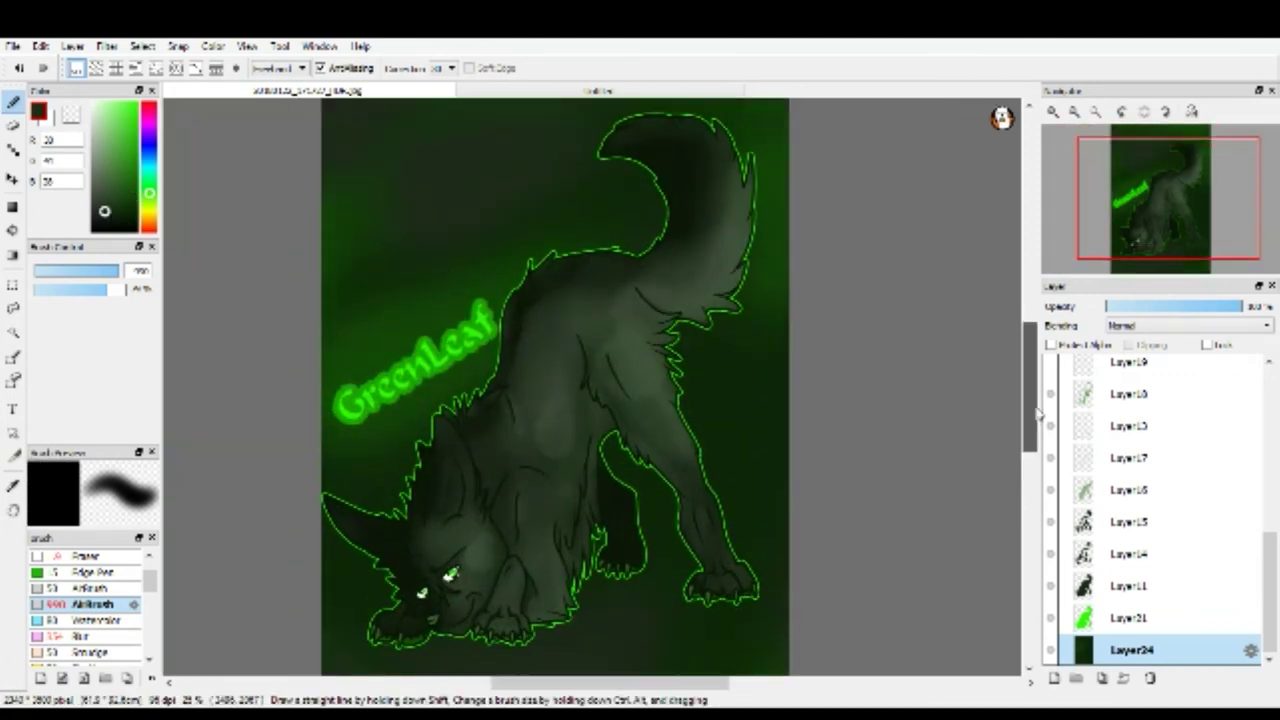
left_click(78, 271)
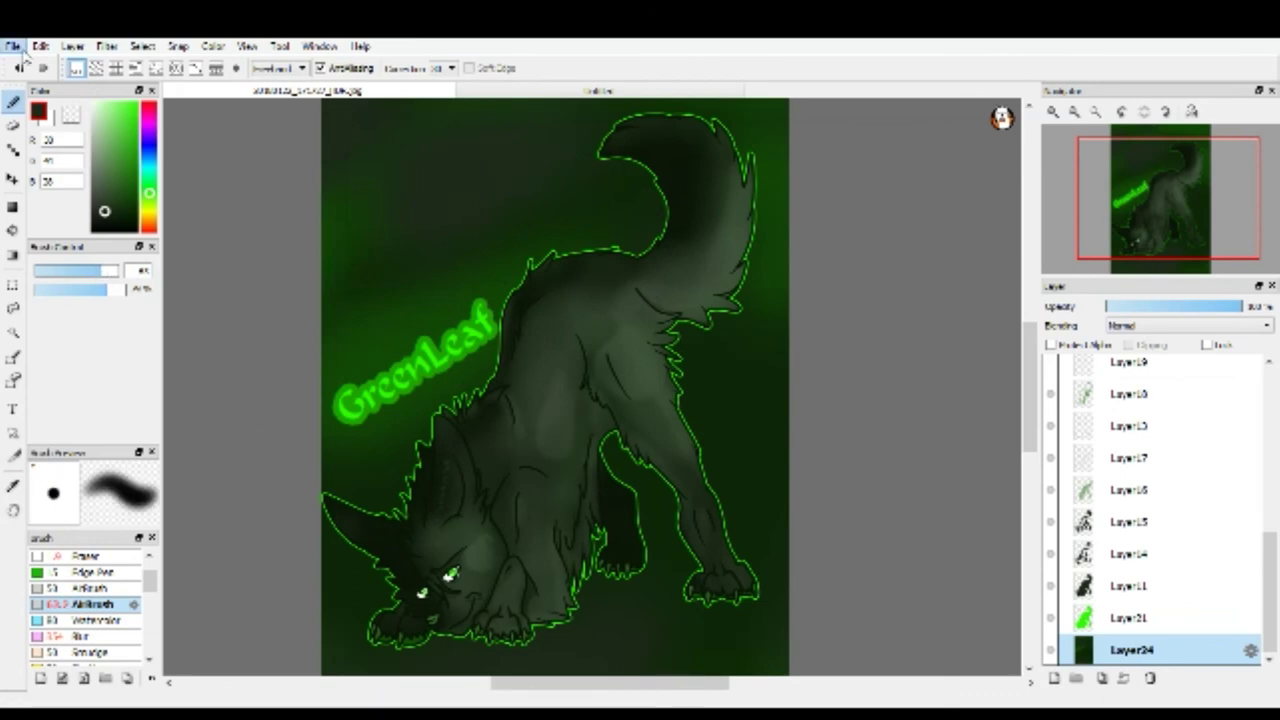